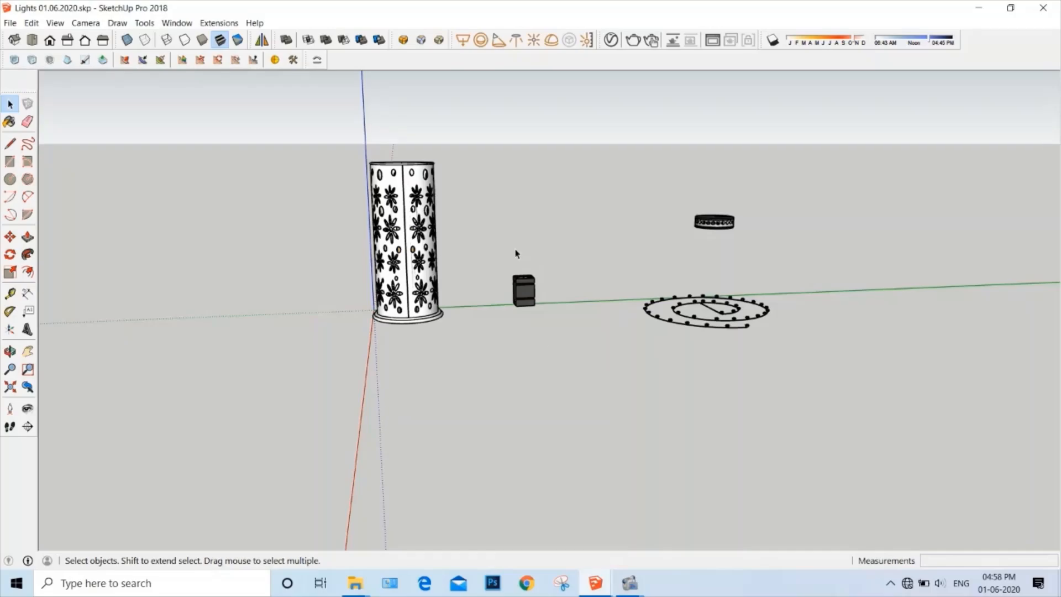
- Review the daylight and night balcony renders and the Balcony Project-1 model, and return to the Lights 01.06.2020 model
middle_click_drag(524, 251, 538, 326)
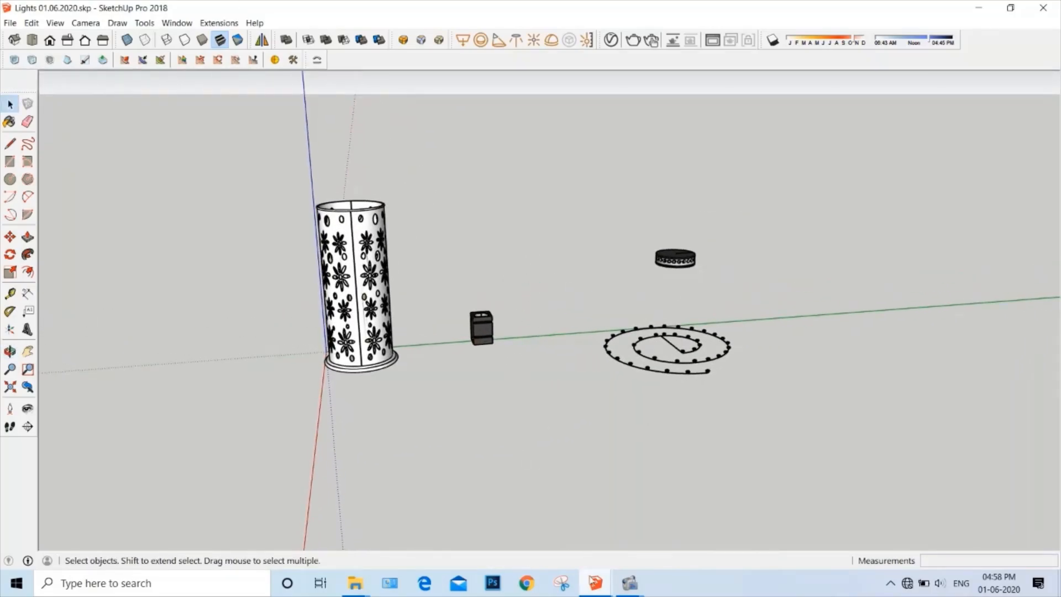
left_click(355, 584)
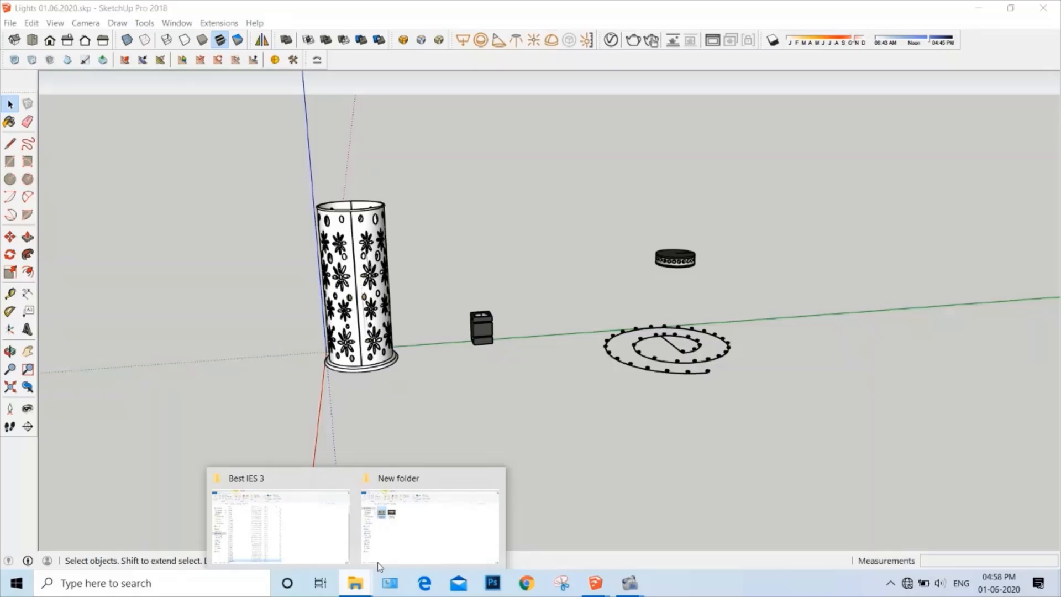
left_click(435, 535)
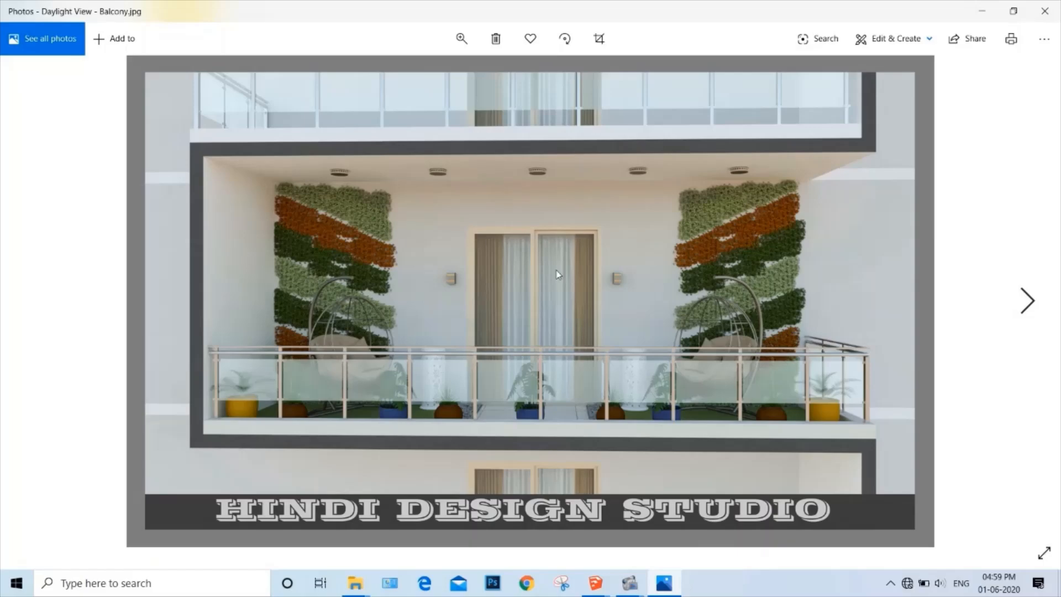
left_click(1029, 309)
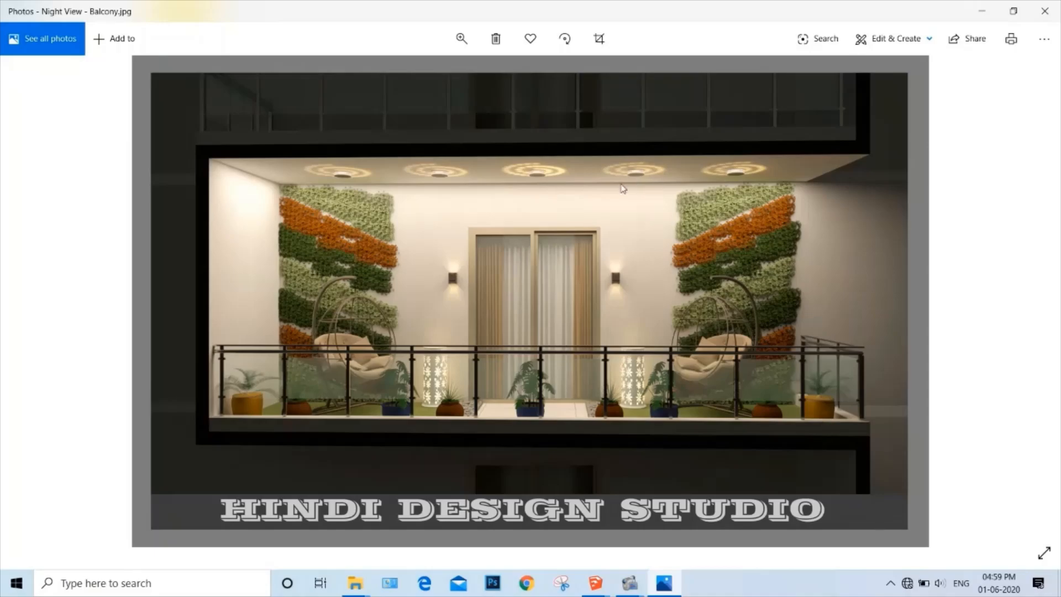
mouse_move(595, 583)
left_click(520, 514)
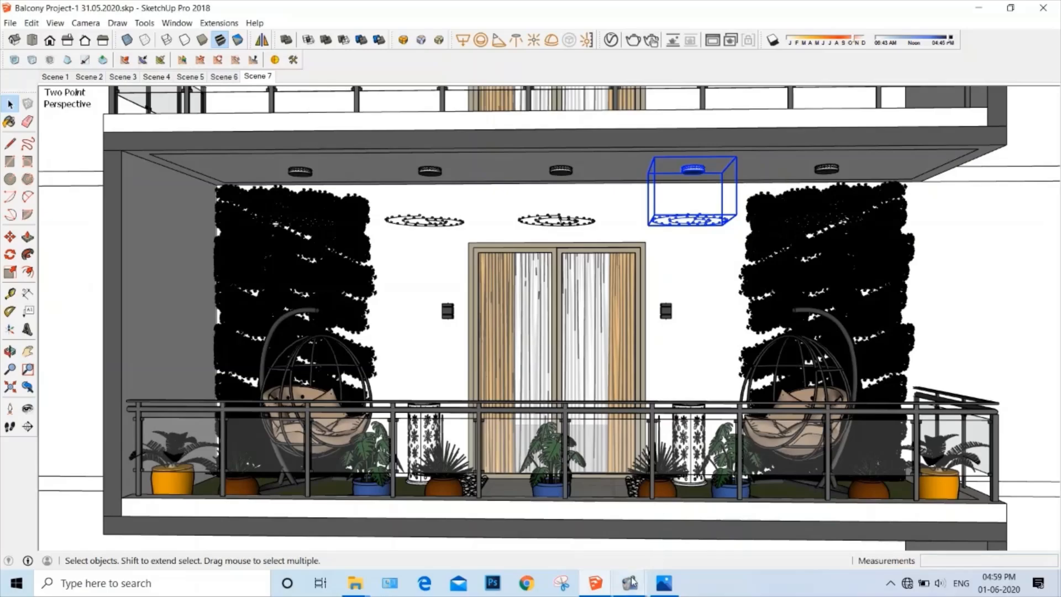
mouse_move(632, 582)
left_click(639, 539)
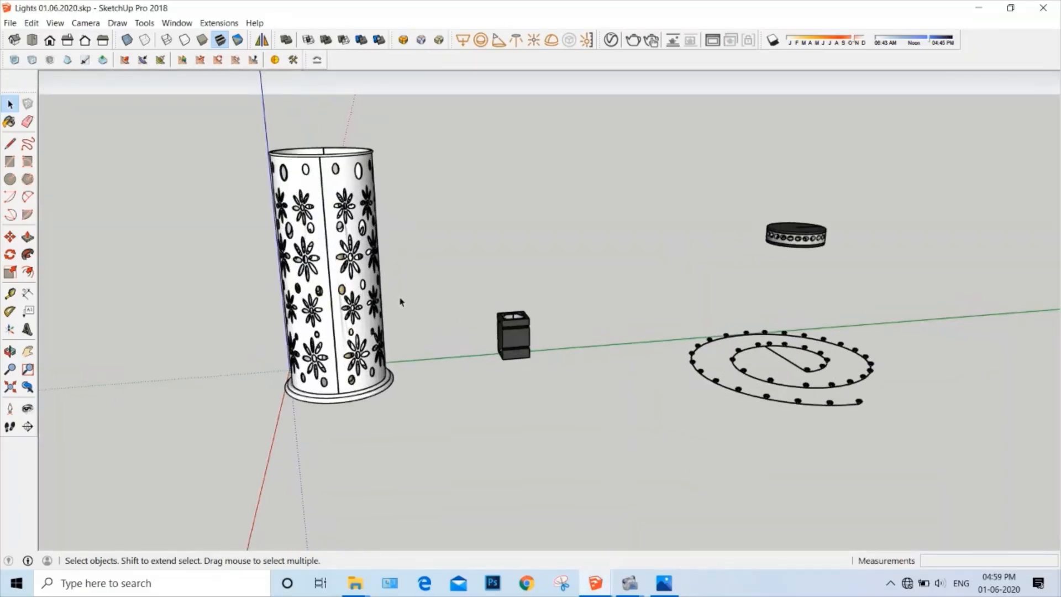
- Examine the finished lamp models from several angles, ending with a close look at the square wall light
scroll(455, 311, "down", 2)
middle_click_drag(455, 310, 418, 361)
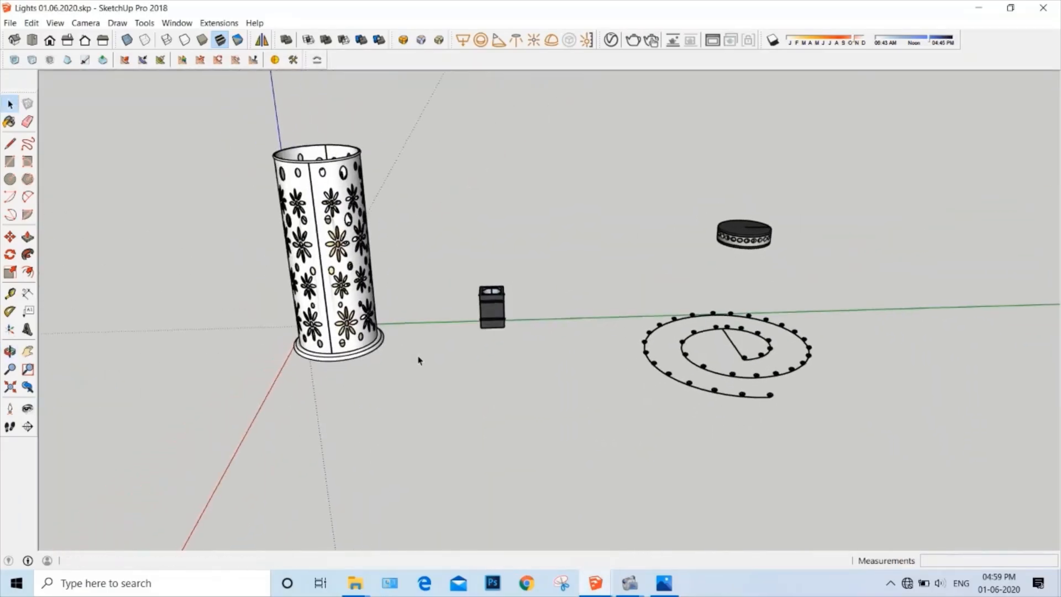
scroll(555, 265, "down", 3)
scroll(514, 294, "up", 4)
scroll(537, 289, "down", 2)
middle_click_drag(537, 288, 513, 320)
scroll(542, 277, "up", 1)
scroll(552, 281, "down", 2)
scroll(553, 281, "up", 1)
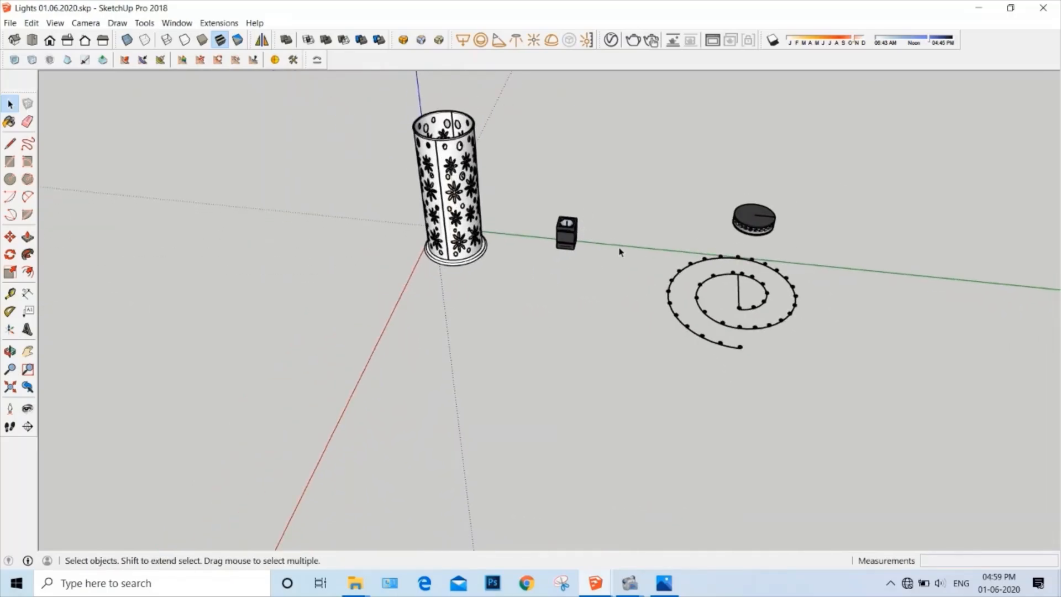
middle_click_drag(619, 252, 577, 310)
scroll(592, 230, "up", 5)
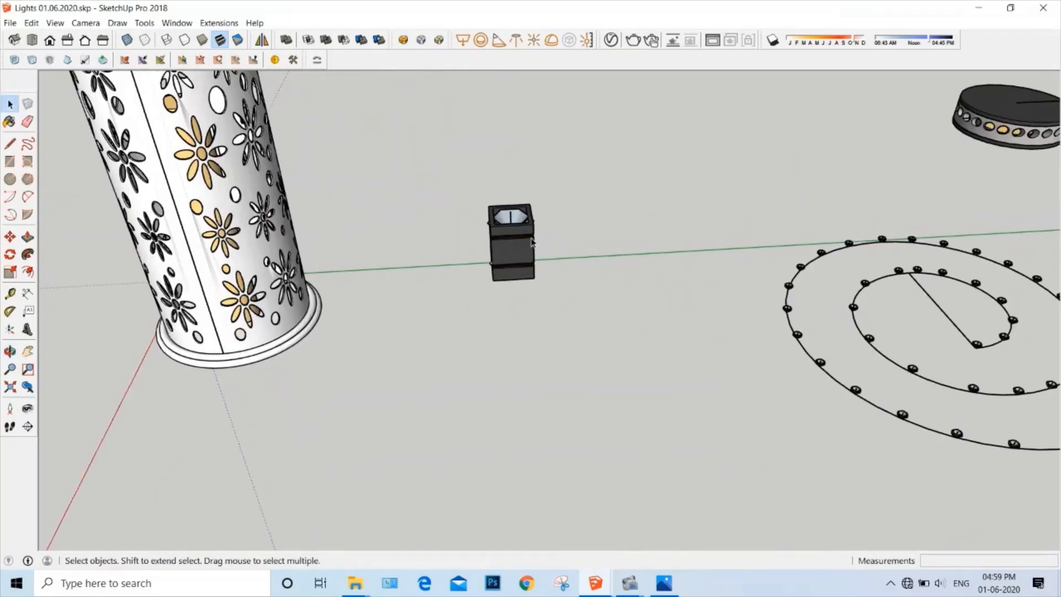
scroll(528, 247, "up", 5)
middle_click_drag(524, 255, 652, 178)
scroll(450, 199, "up", 2)
middle_click_drag(475, 223, 663, 260)
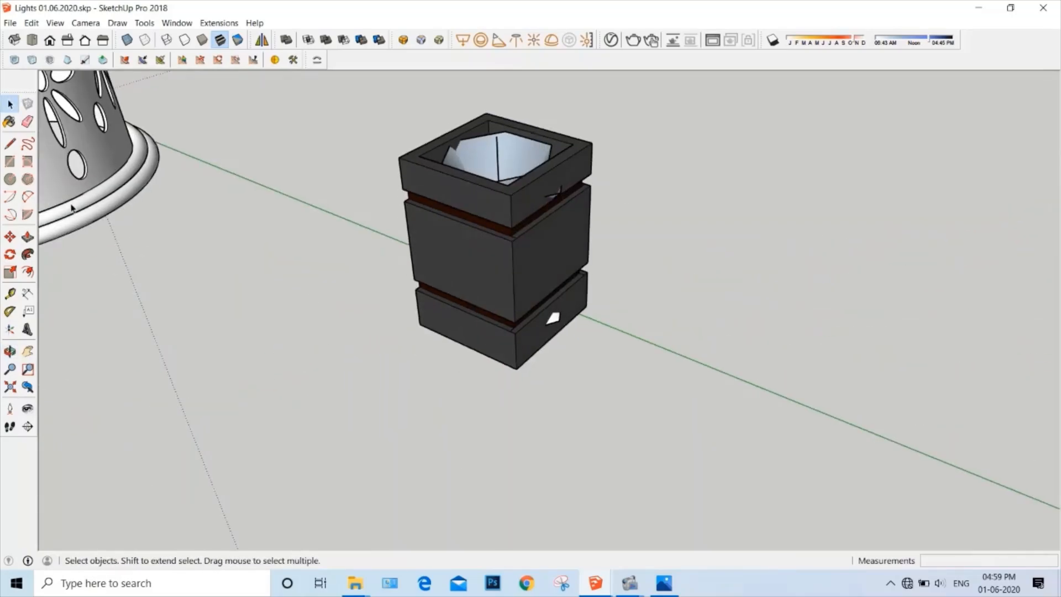
- Measure the height of the square wall light along its outer corner
left_click(10, 294)
scroll(409, 206, "up", 2)
left_click(397, 145)
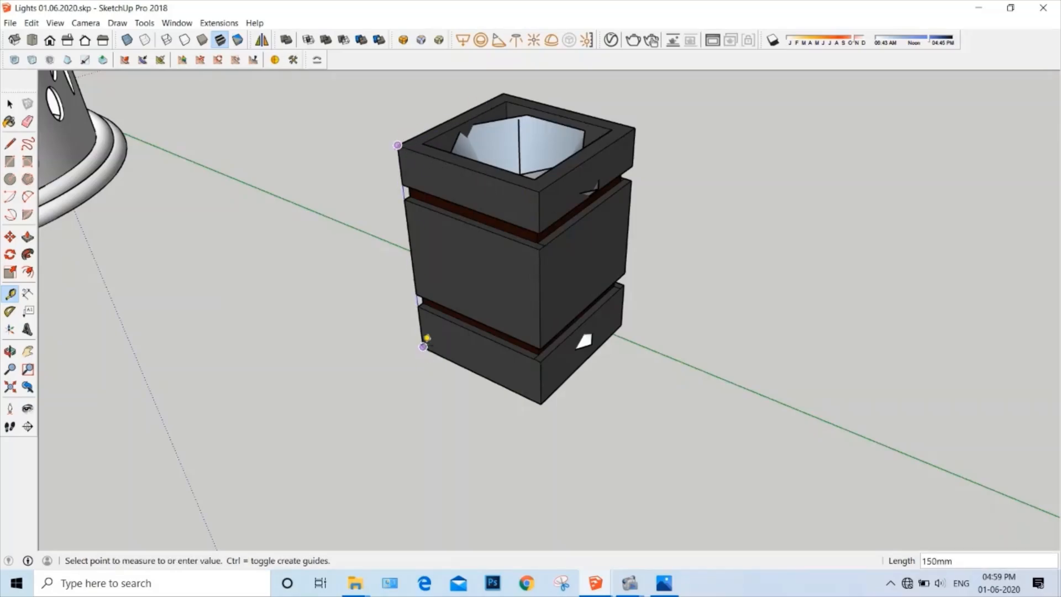
key("Escape")
scroll(521, 272, "down", 7)
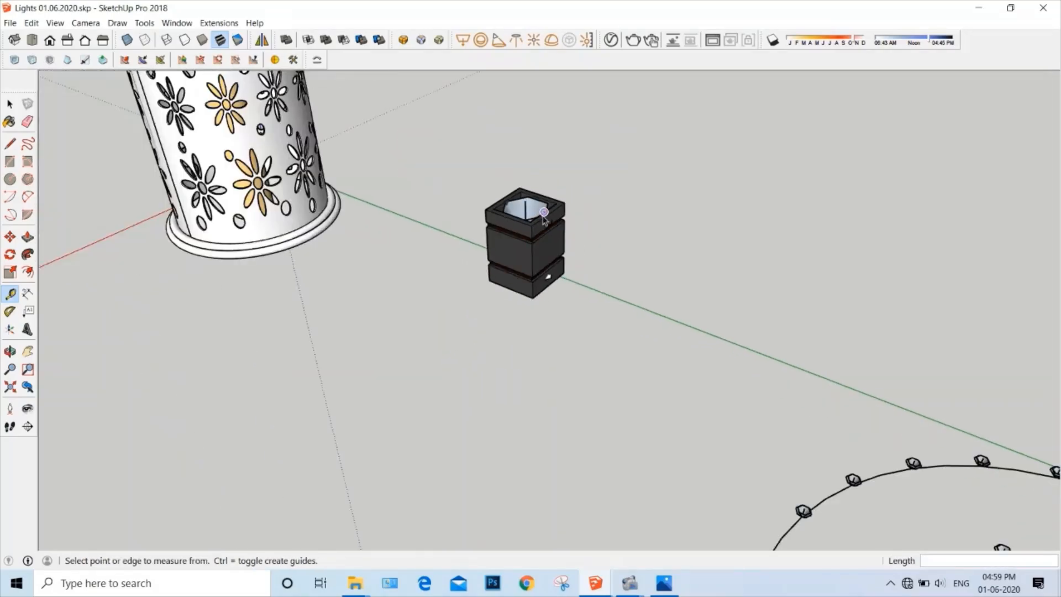
key("space")
- Draw a 100 × 100 mm square on the ground in front of the lights and extrude it 150 mm upward
middle_click_drag(516, 285, 704, 322, "shift")
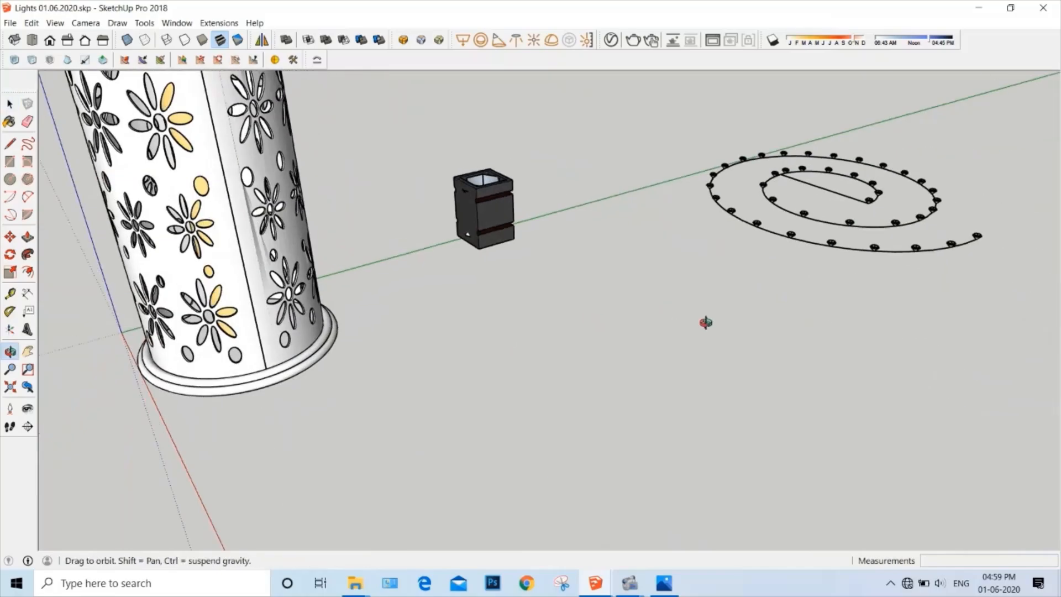
key("r")
left_click(591, 392)
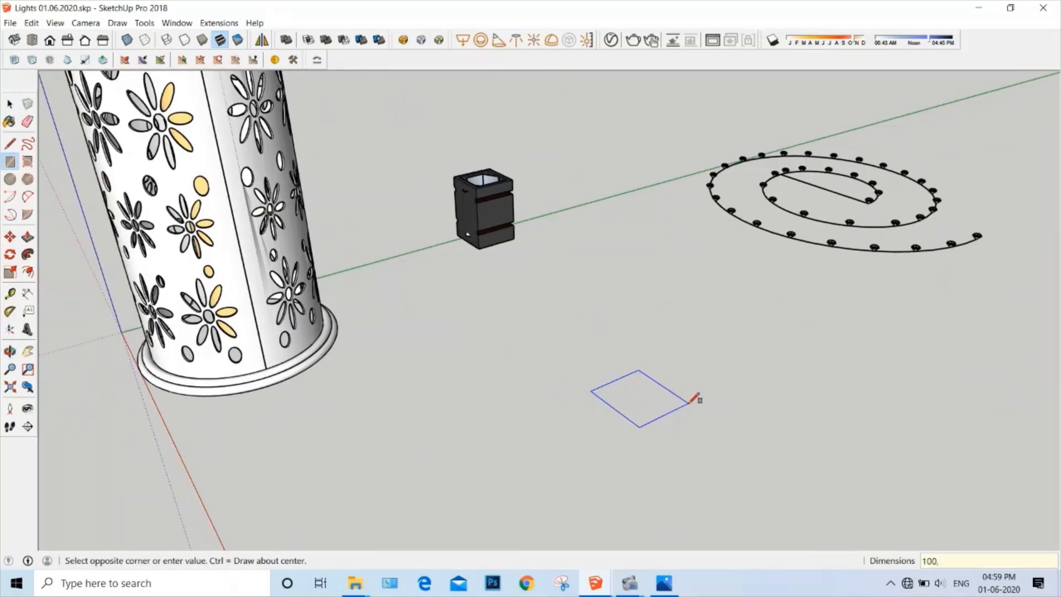
key("Return")
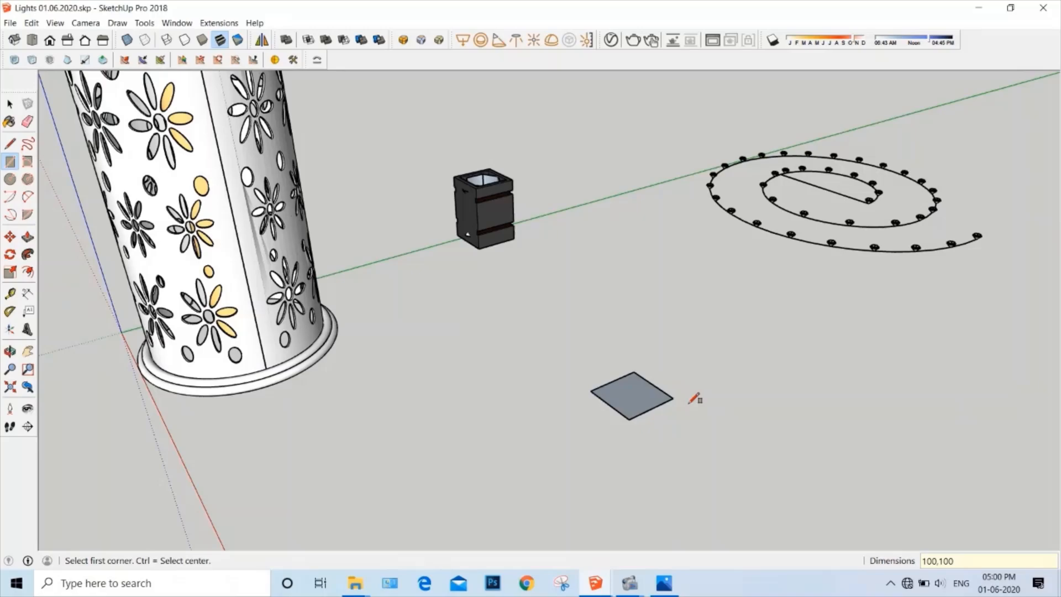
key("p")
left_click_drag(636, 397, 673, 340)
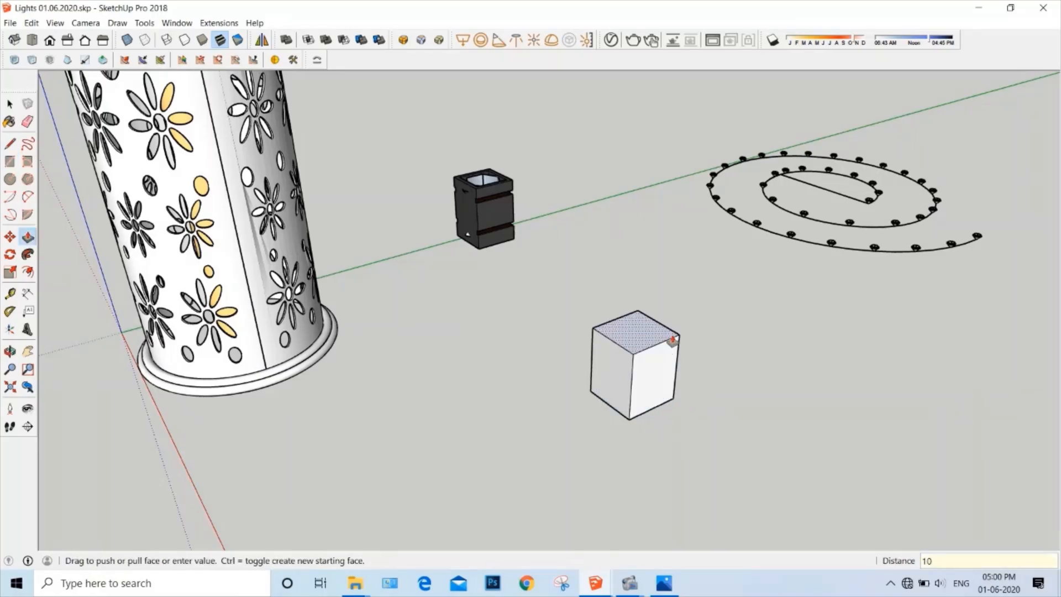
key("Return")
key("space")
- Offset the outline of the new box's top face inward by 10 mm
middle_click_drag(685, 343, 346, 386)
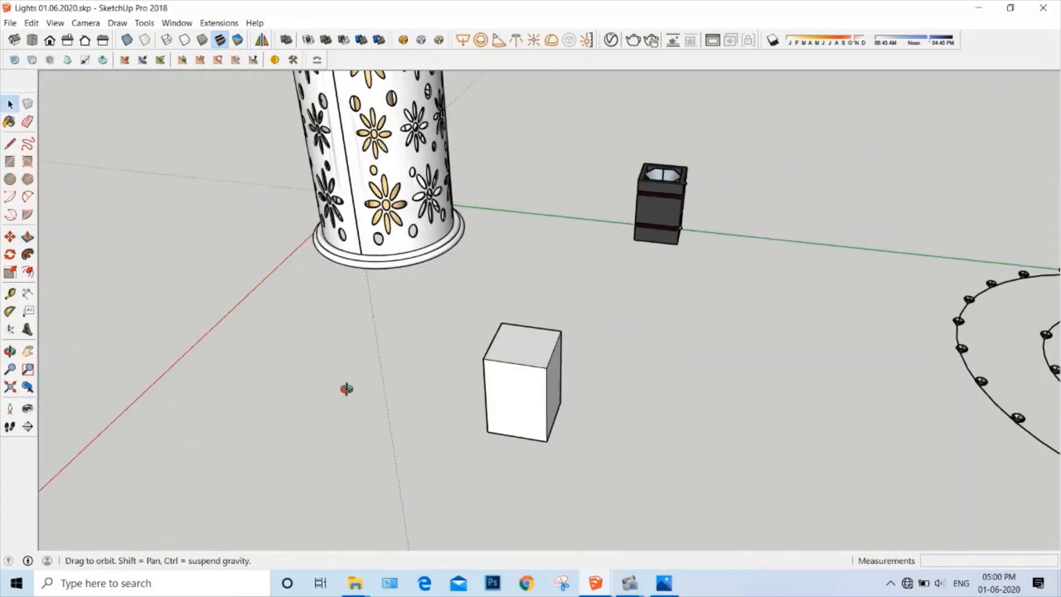
scroll(474, 326, "up", 5)
left_click(475, 326)
key("f")
left_click(443, 308)
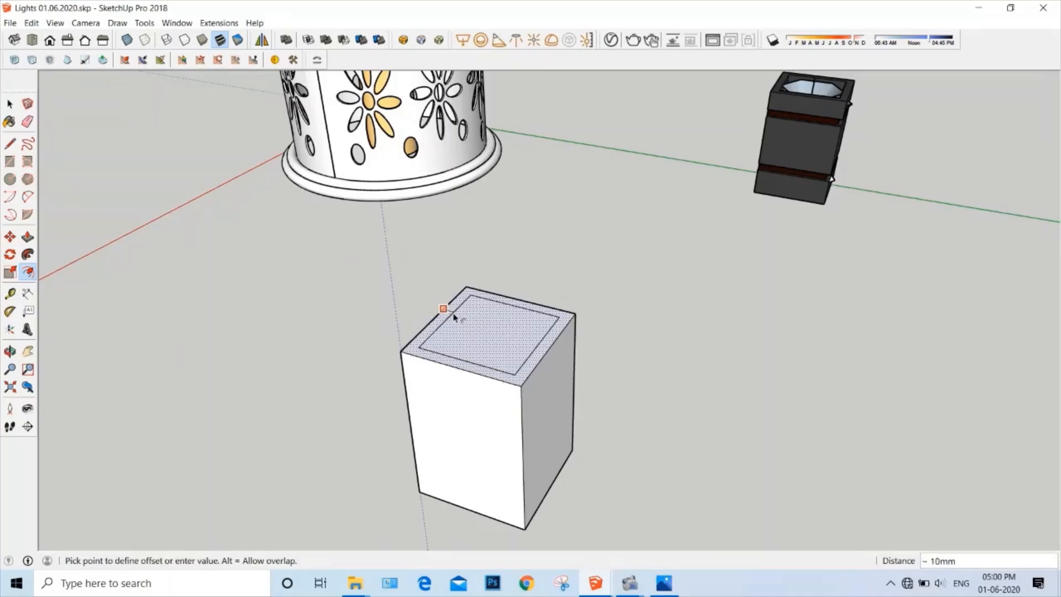
key("Return")
- Push the inner top face down 150 mm through the box to leave a hollow square tube
key("p")
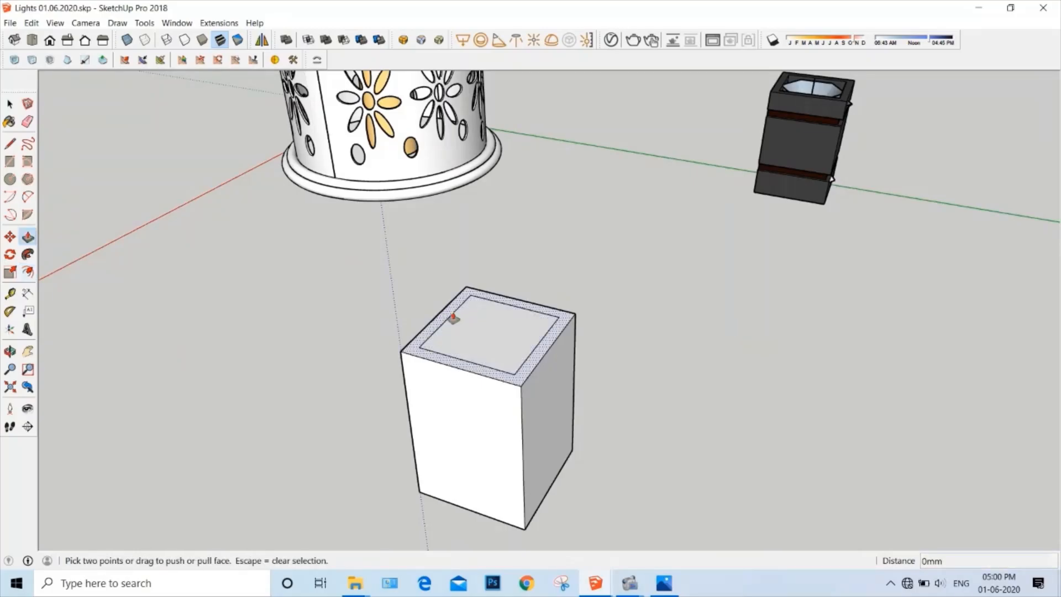
scroll(489, 335, "up", 2)
left_click(487, 338)
scroll(486, 339, "down", 3)
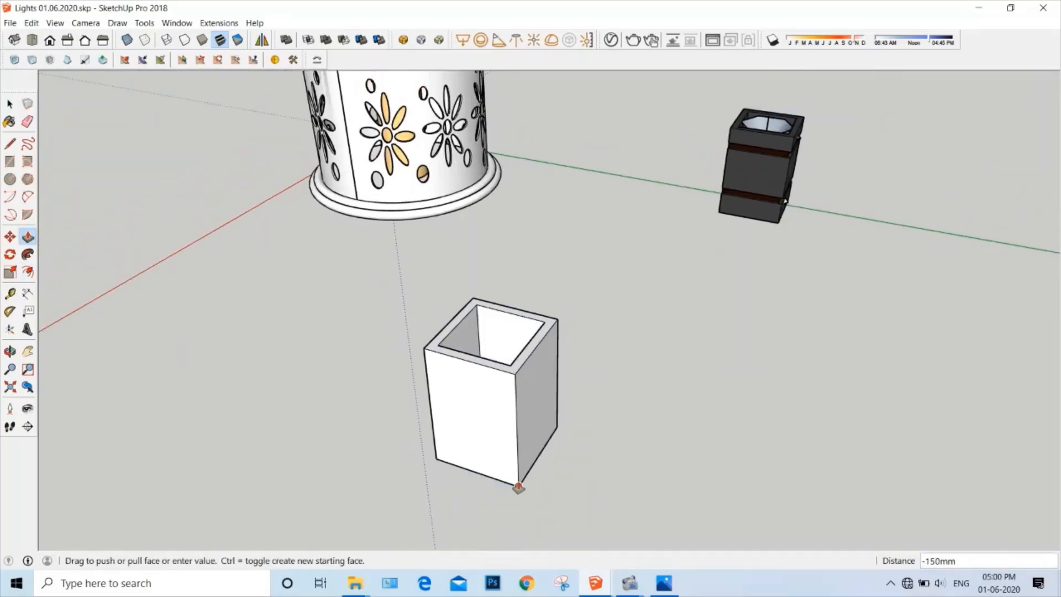
left_click(517, 490)
- Copy the tube's top outer edges down 35 mm, and copy the resulting line another 10 mm below it
middle_click_drag(530, 372, 495, 313)
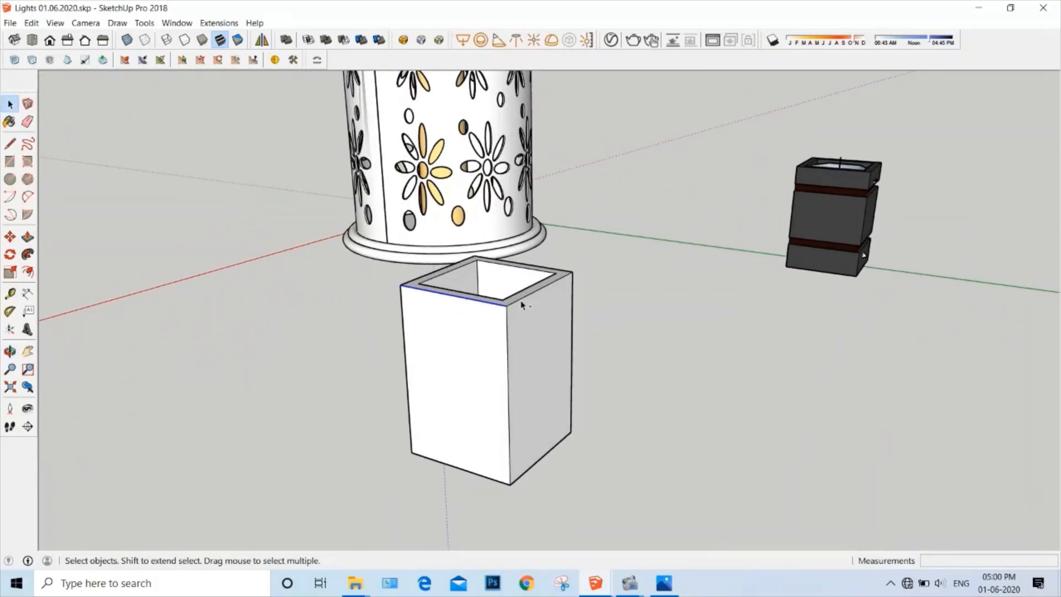
middle_click_drag(628, 302, 547, 280)
key("m")
middle_click_drag(495, 313, 463, 290)
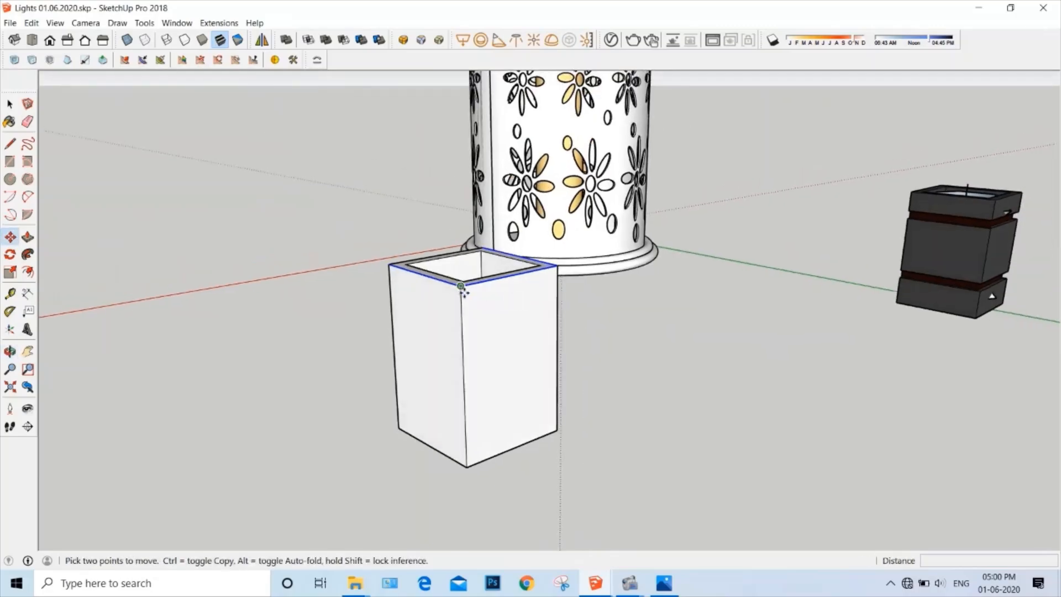
key("ctrl")
left_click(461, 287)
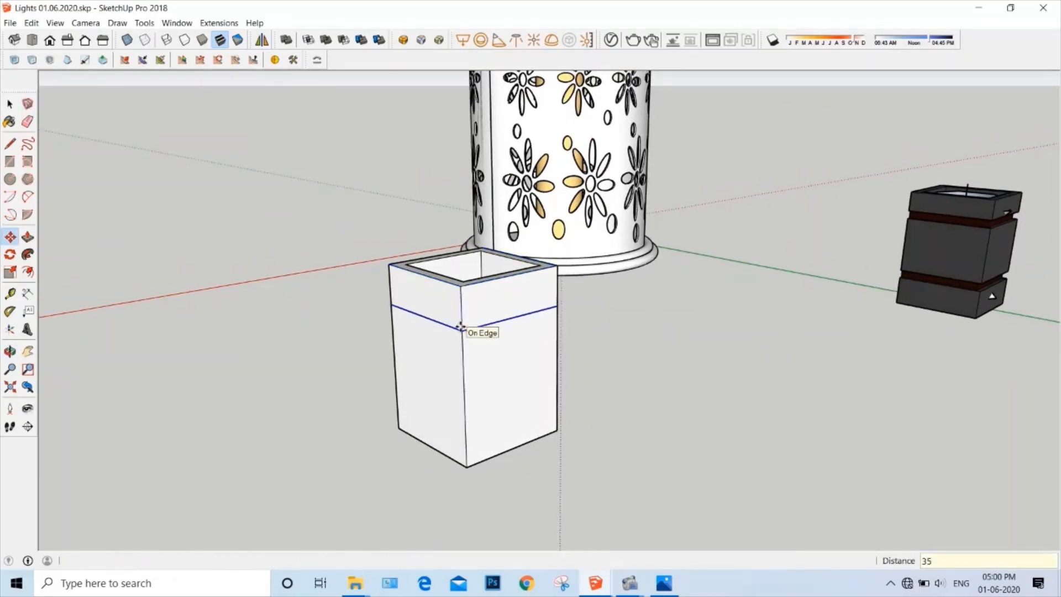
left_click(462, 331)
left_click(462, 330)
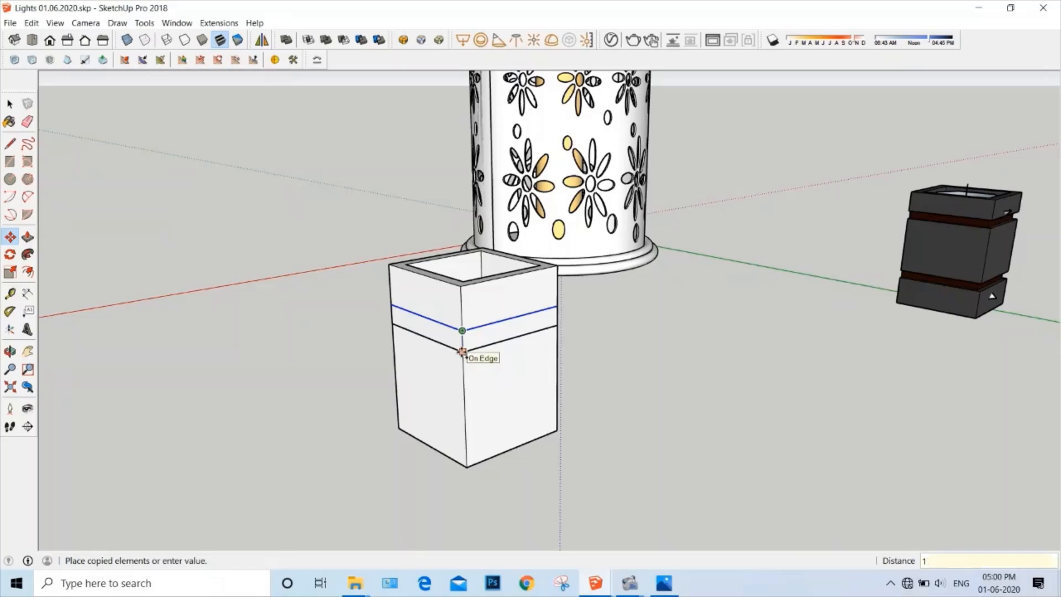
key("Return")
- Copy the lower line down 70 mm, and copy that line a further 10 mm to mark the bottom band
scroll(469, 353, "up", 1)
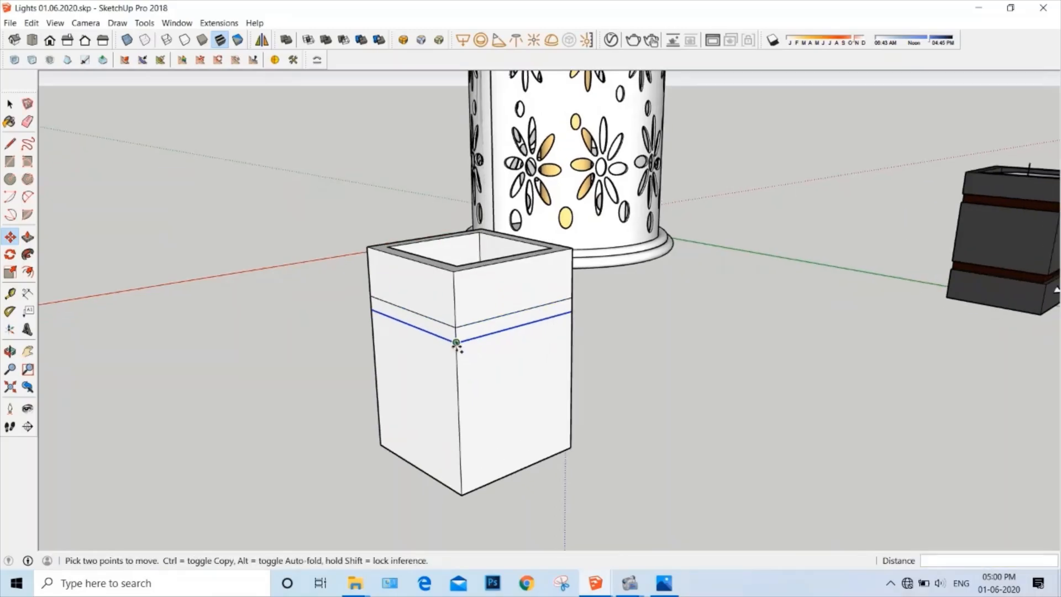
left_click(457, 343)
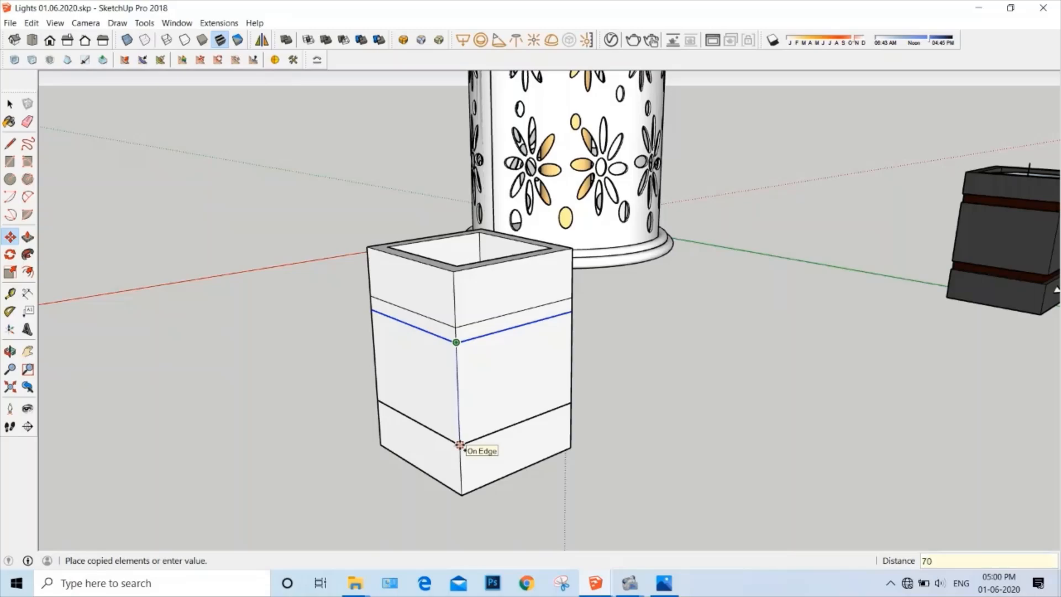
left_click(460, 446)
left_click(460, 445)
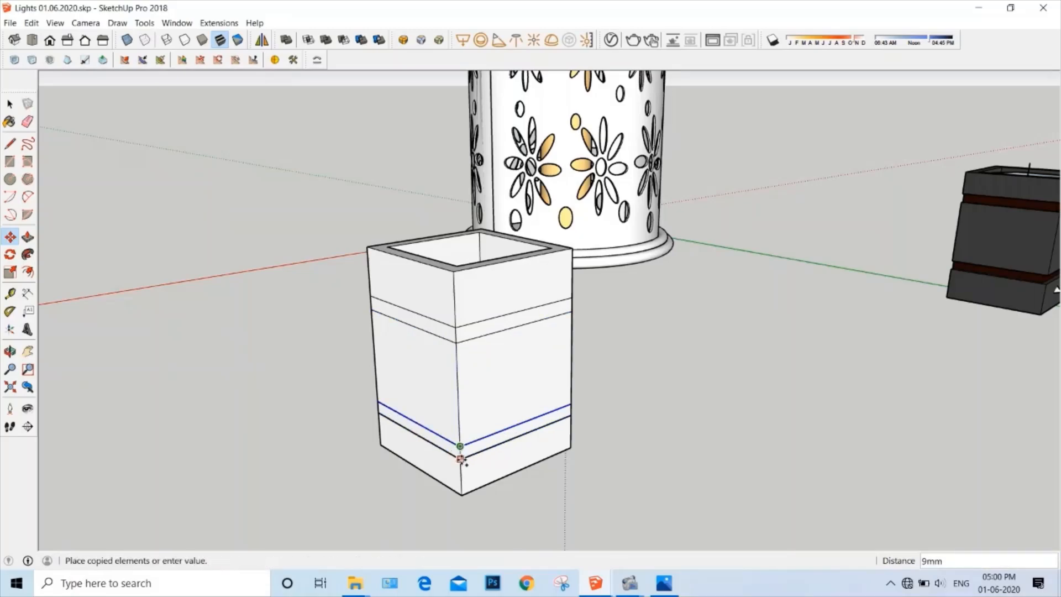
type("10")
key("Return")
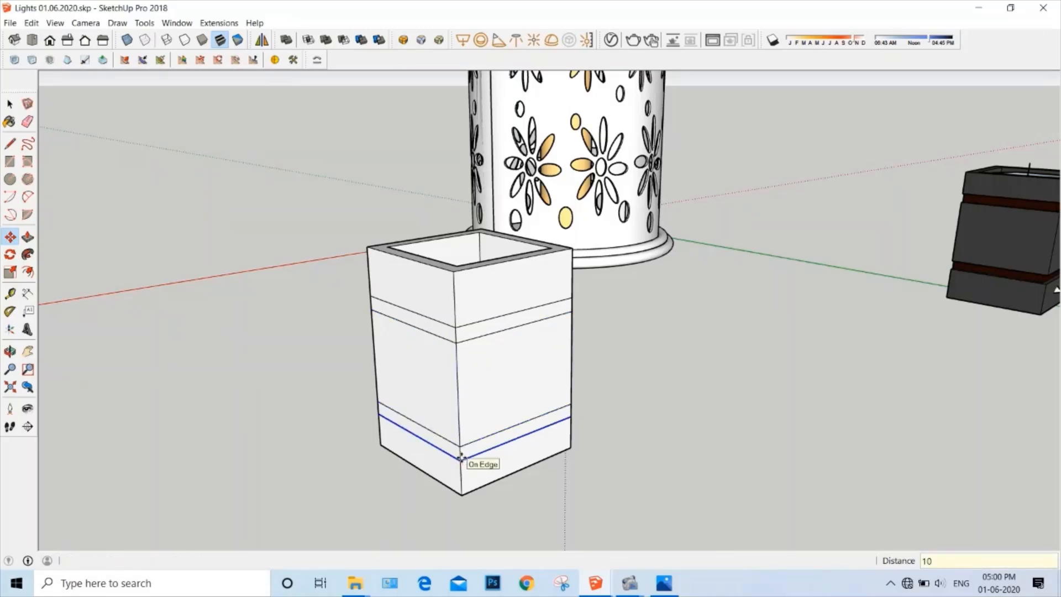
- Recess the upper narrow band on one side of the tube by 5 mm with Push/Pull
middle_click_drag(490, 427, 518, 377)
key("p")
scroll(471, 339, "up", 4)
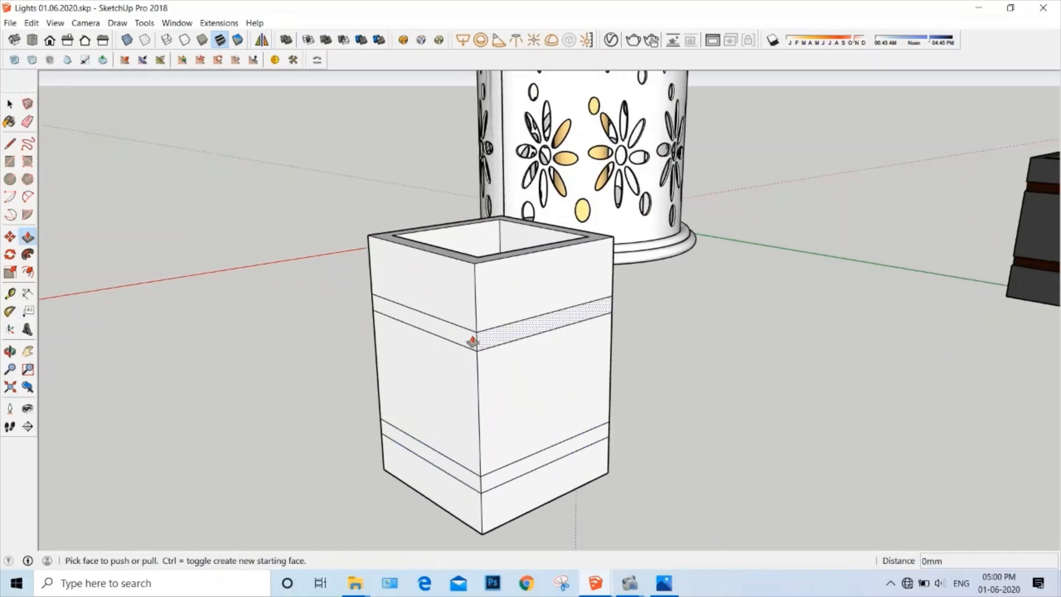
left_click(464, 349)
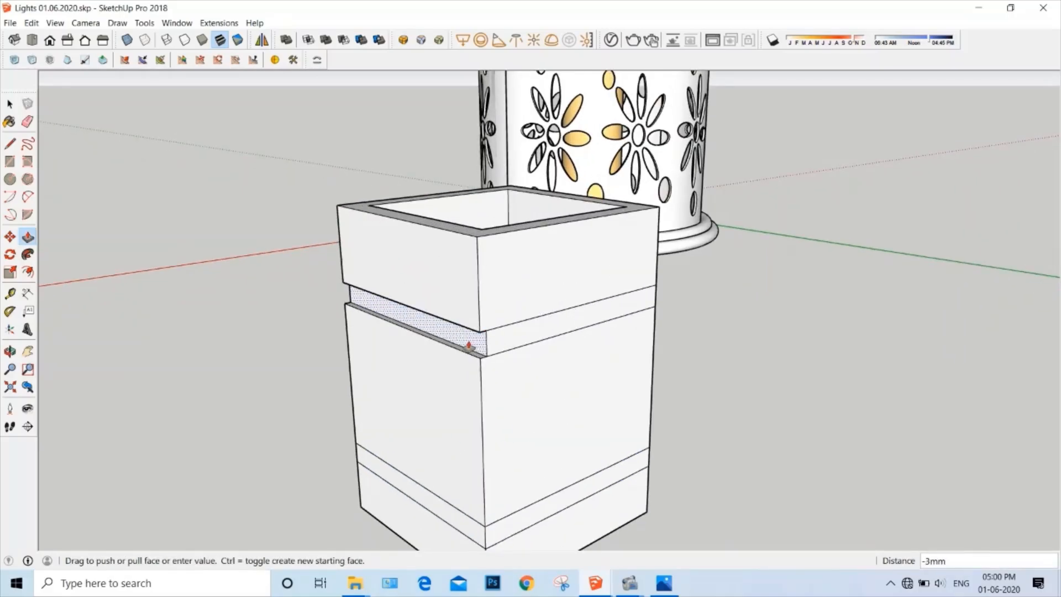
type("5")
key("Return")
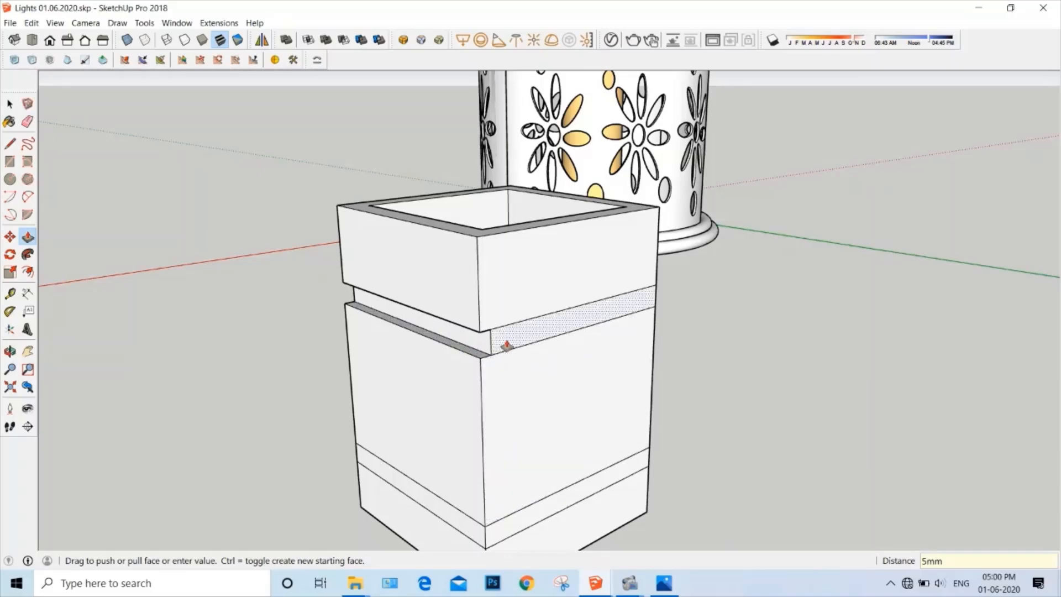
- Recess the remaining faces of the upper and lower narrow bands by the same 5 mm, completing both grooves around the tube
middle_click_drag(580, 332, 366, 366)
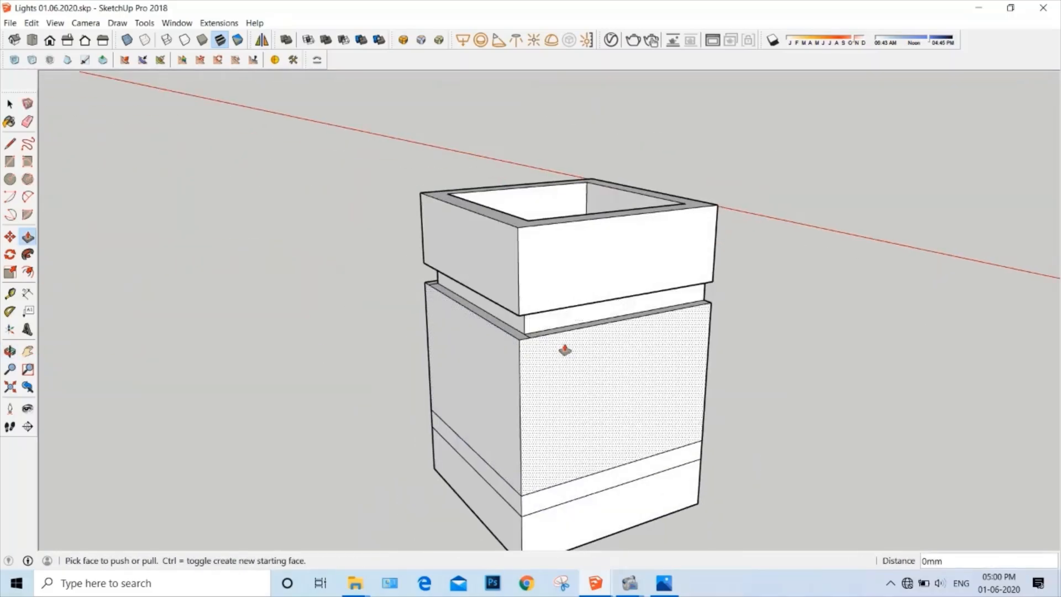
scroll(564, 348, "down", 2)
middle_click_drag(586, 447, 817, 388)
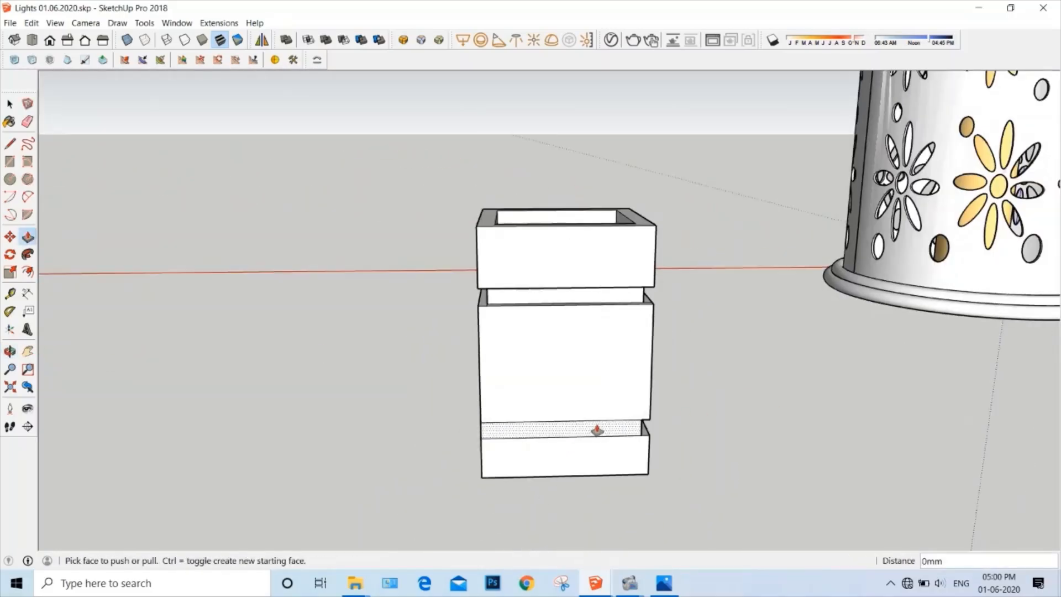
middle_click_drag(597, 429, 549, 445)
double_click(536, 438)
key("space")
scroll(558, 373, "down", 4)
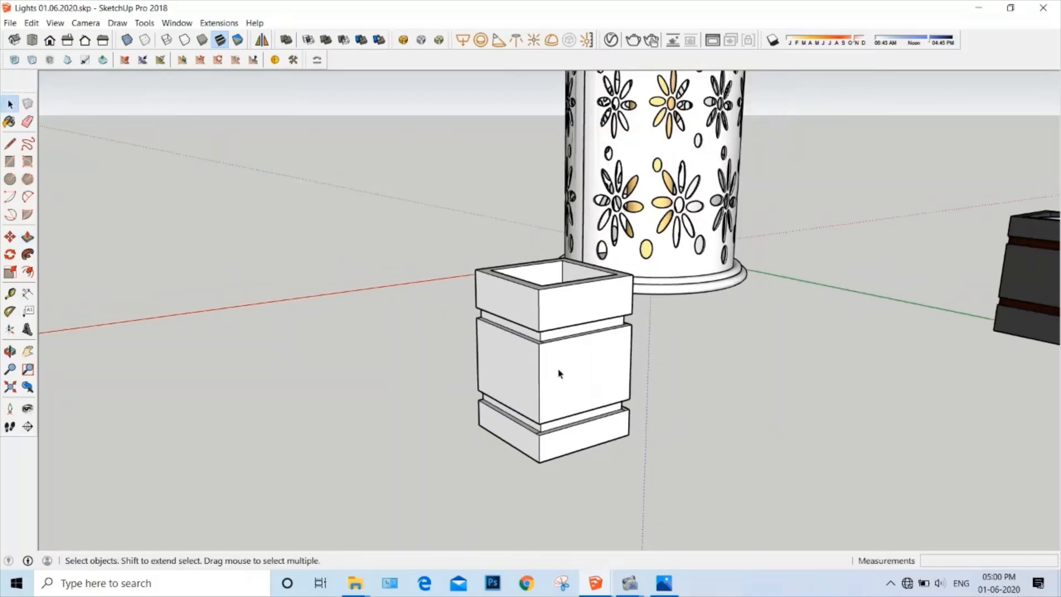
- Select all of the grooved square tube's geometry and make it a single group
middle_click_drag(559, 372, 428, 326)
mouse_move(522, 342)
middle_mouse_down()
mouse_move(542, 329)
mouse_move(531, 334)
middle_mouse_up()
scroll(446, 351, "up", 3)
triple_click(496, 347)
right_click(497, 348)
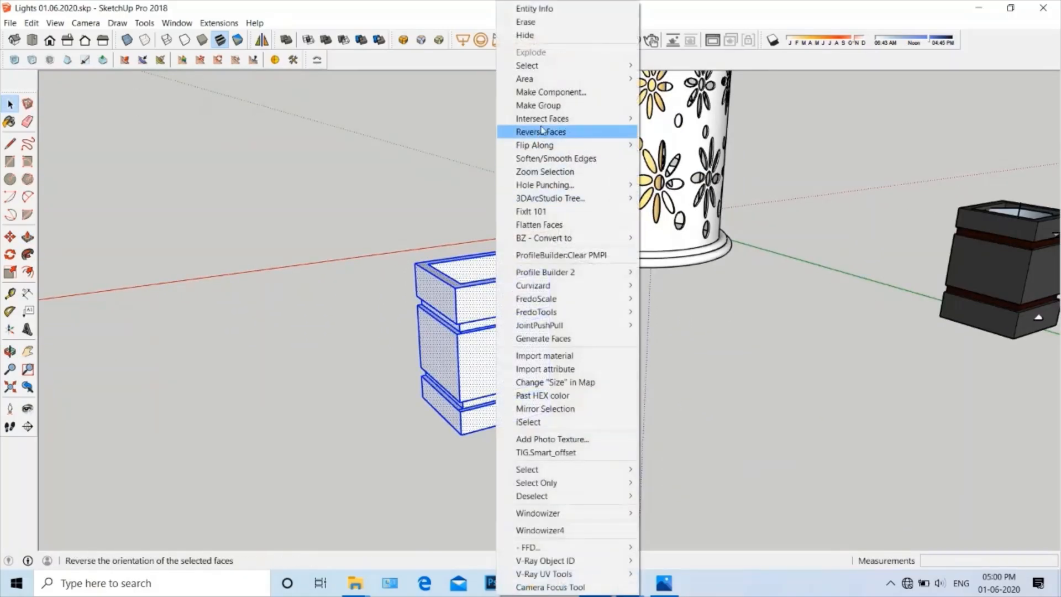
left_click(602, 131)
scroll(514, 328, "up", 2)
scroll(514, 327, "down", 2)
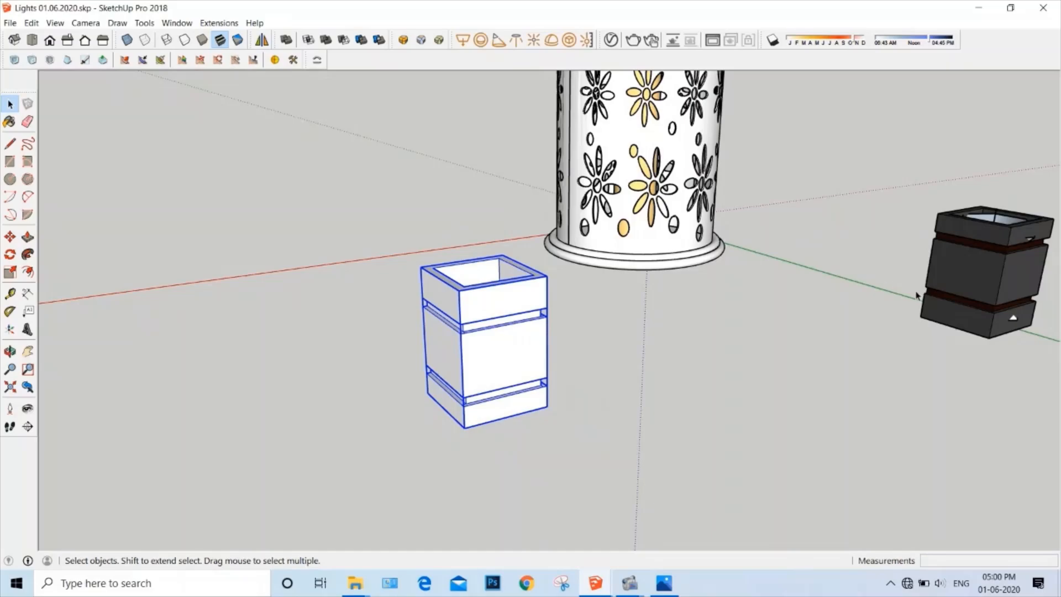
- Inside the white tube's group, select all of its geometry except the recessed faces of both grooves
left_click(989, 275)
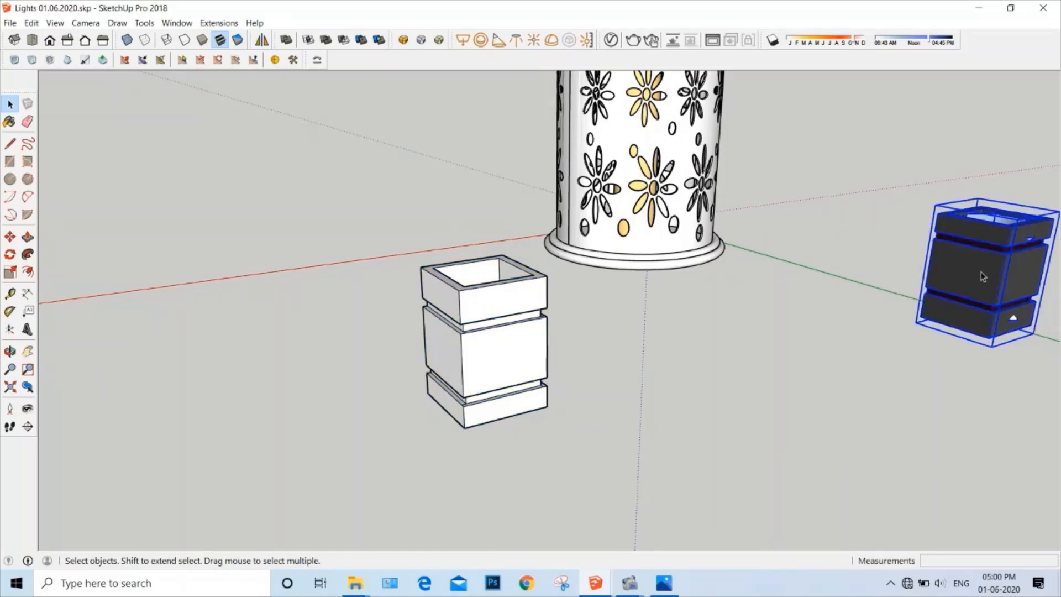
scroll(982, 276, "up", 1)
scroll(974, 242, "up", 2)
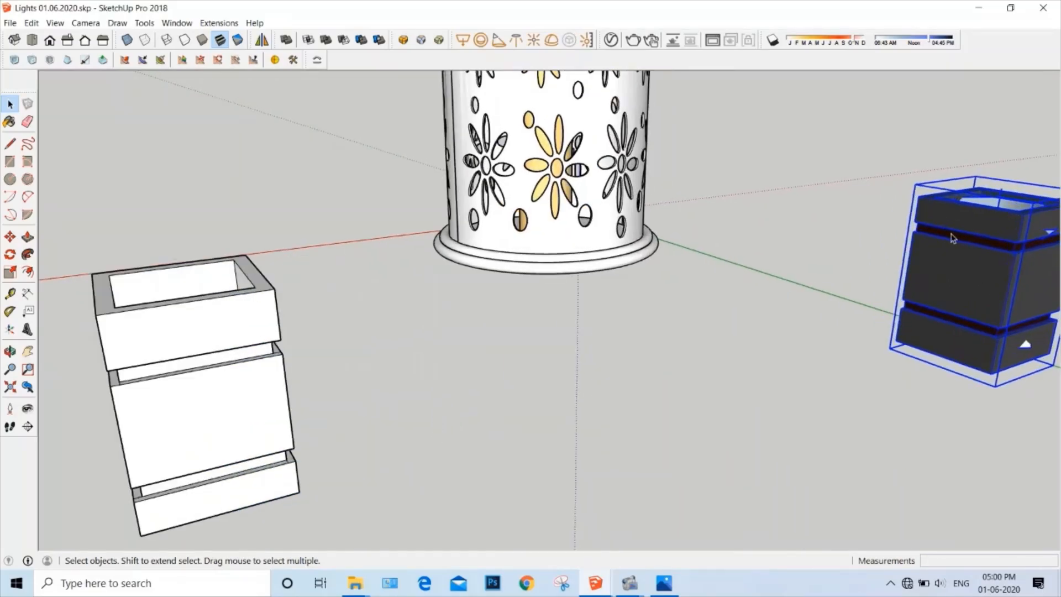
scroll(977, 240, "down", 4)
scroll(614, 335, "up", 2)
left_click(613, 336)
scroll(614, 336, "up", 1)
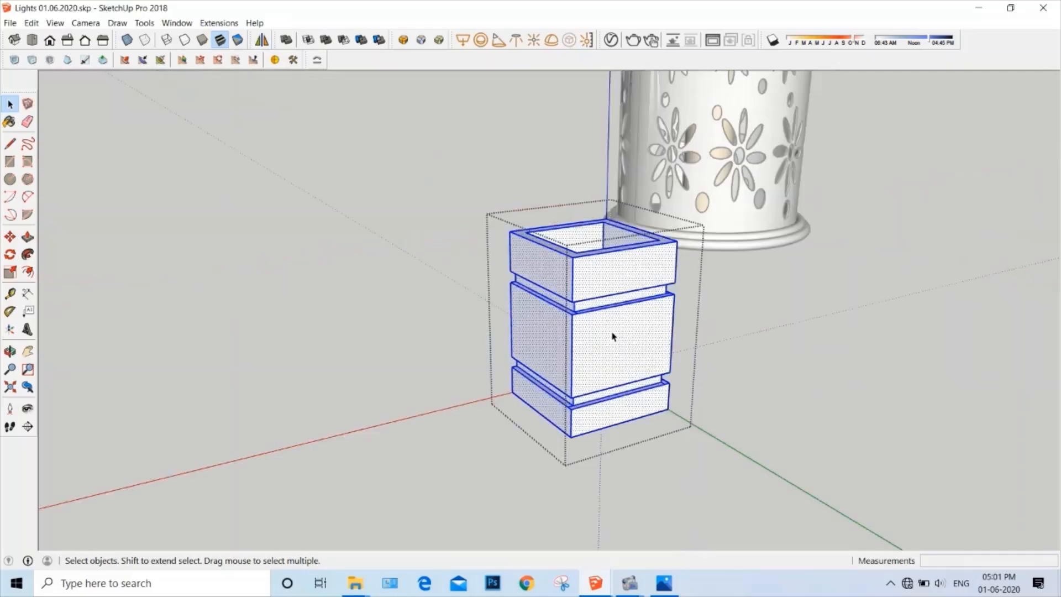
scroll(616, 304, "up", 5)
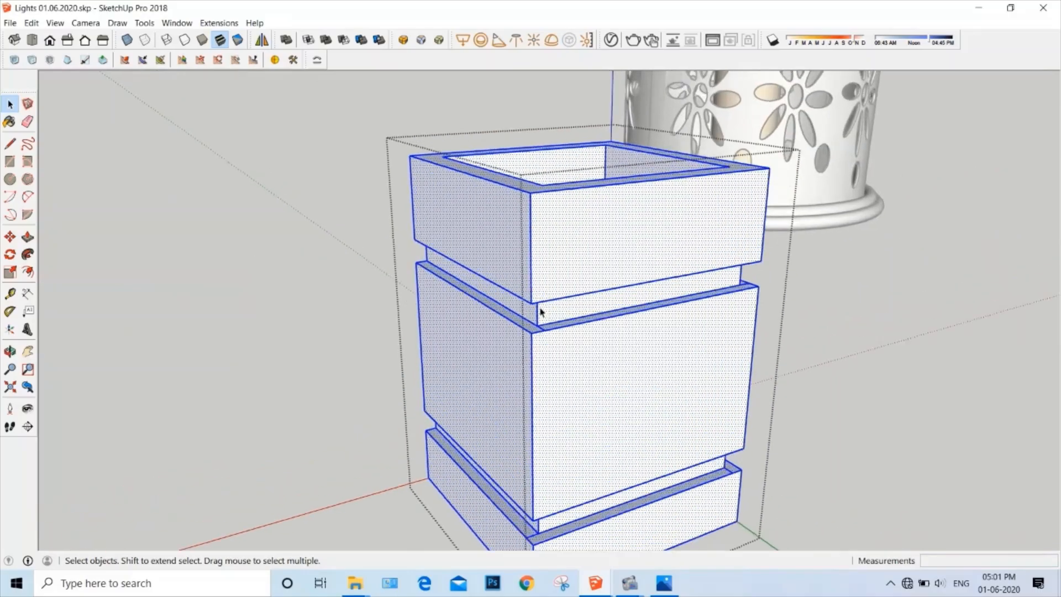
scroll(502, 318, "down", 2)
middle_click_drag(691, 293, 453, 310)
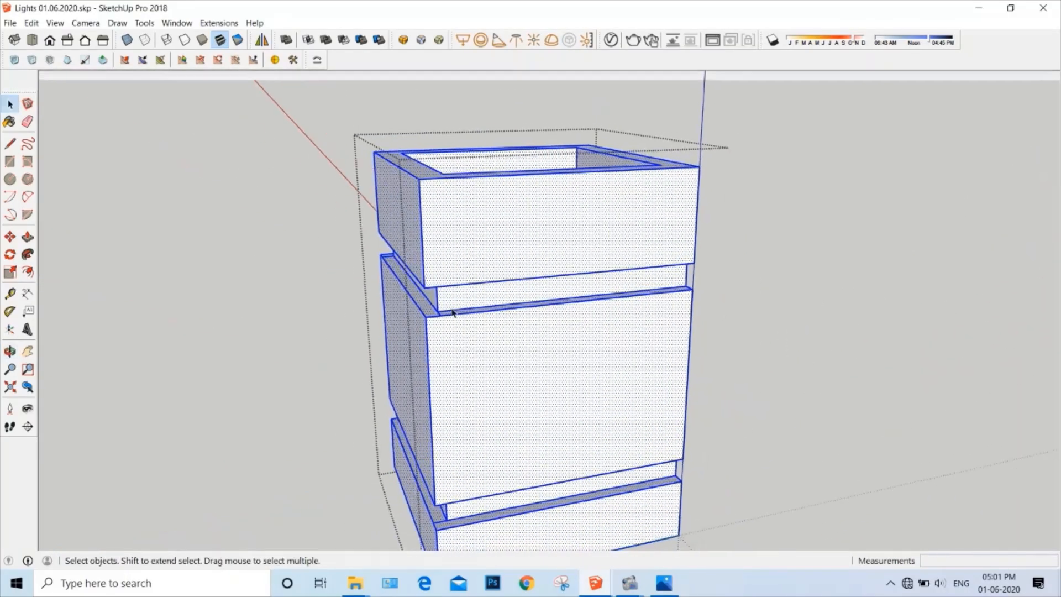
middle_click_drag(829, 334, 566, 485)
middle_click_drag(480, 470, 647, 474)
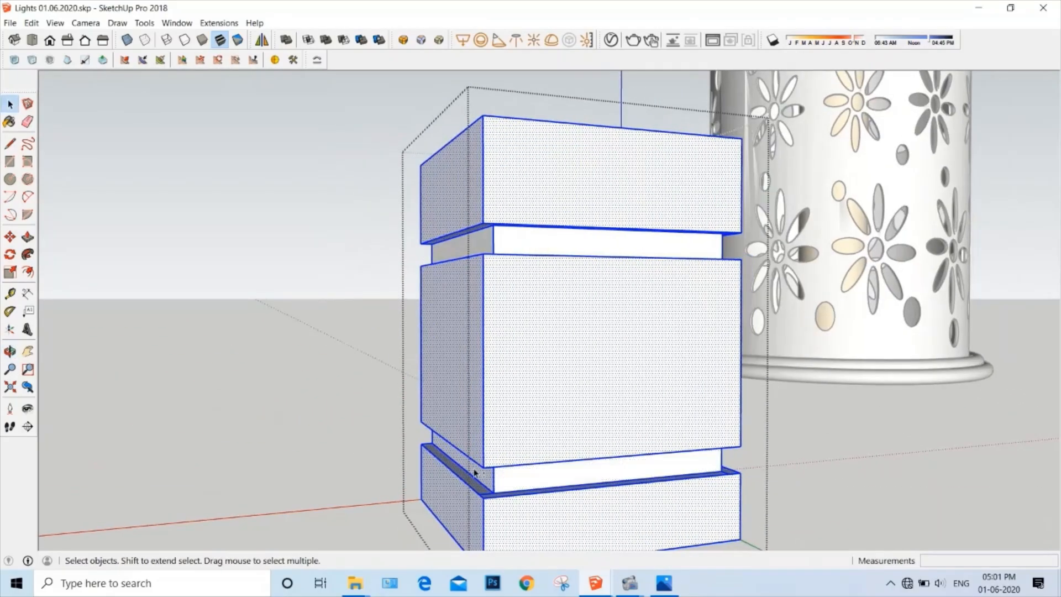
middle_click_drag(465, 470, 573, 480)
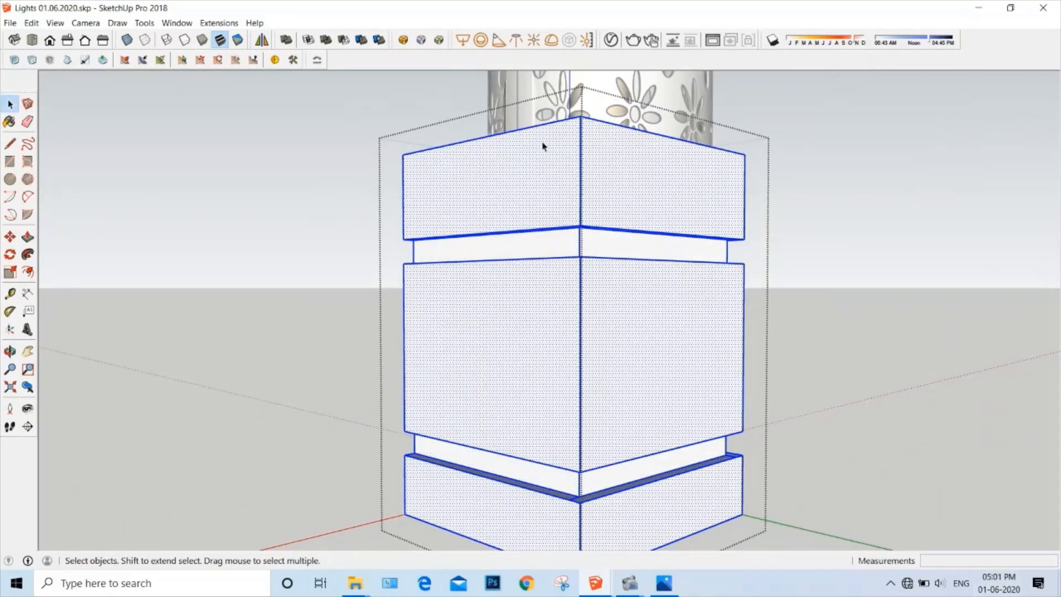
- Add Aluminum Anodized Bronze from V-Ray's Metal library, apply it to the selected tube faces, and leave the group
left_click(611, 40)
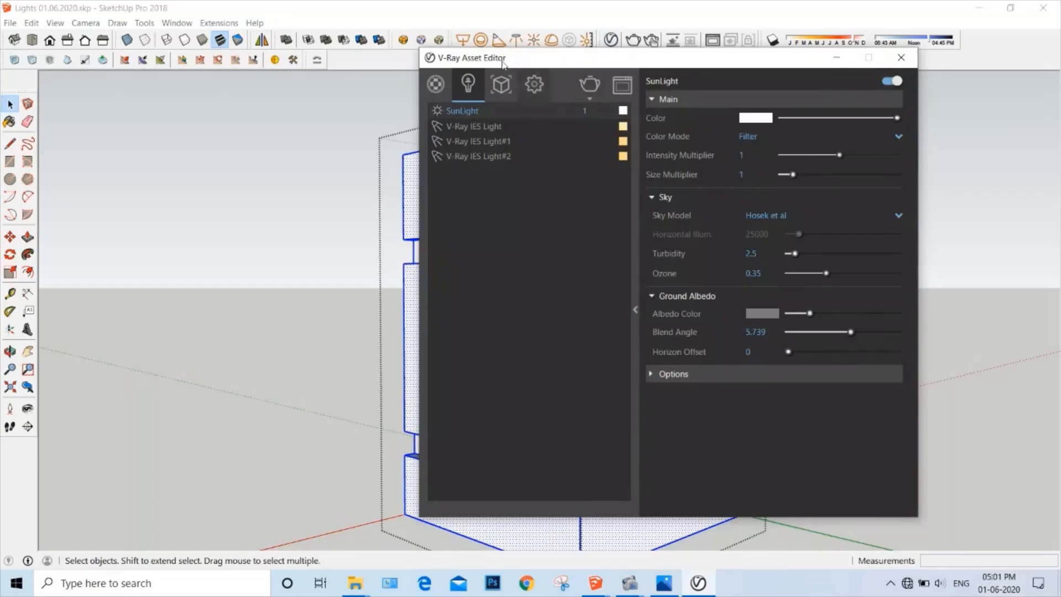
left_click(436, 85)
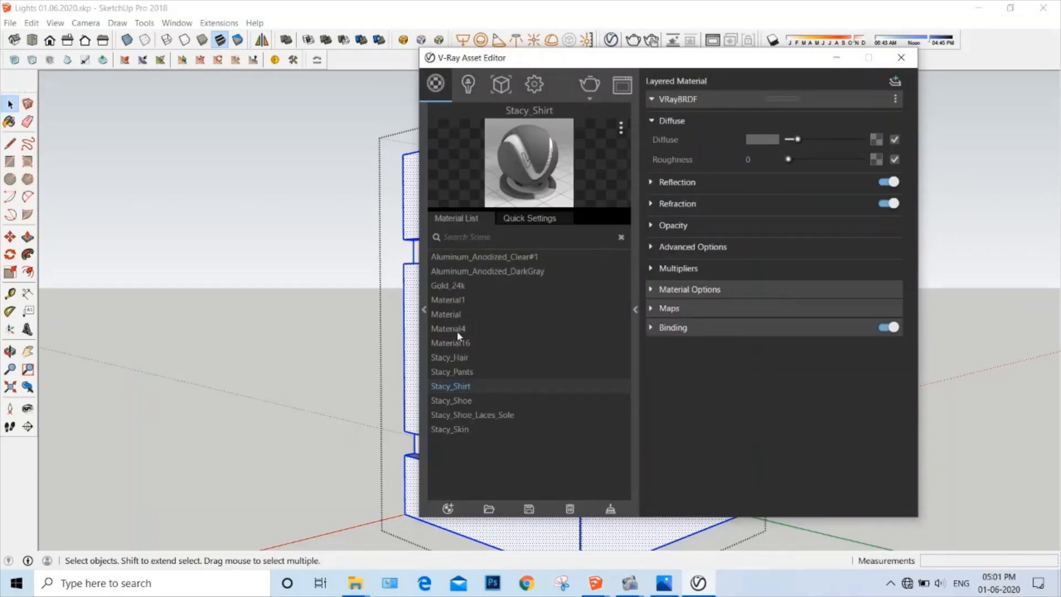
left_click(422, 305)
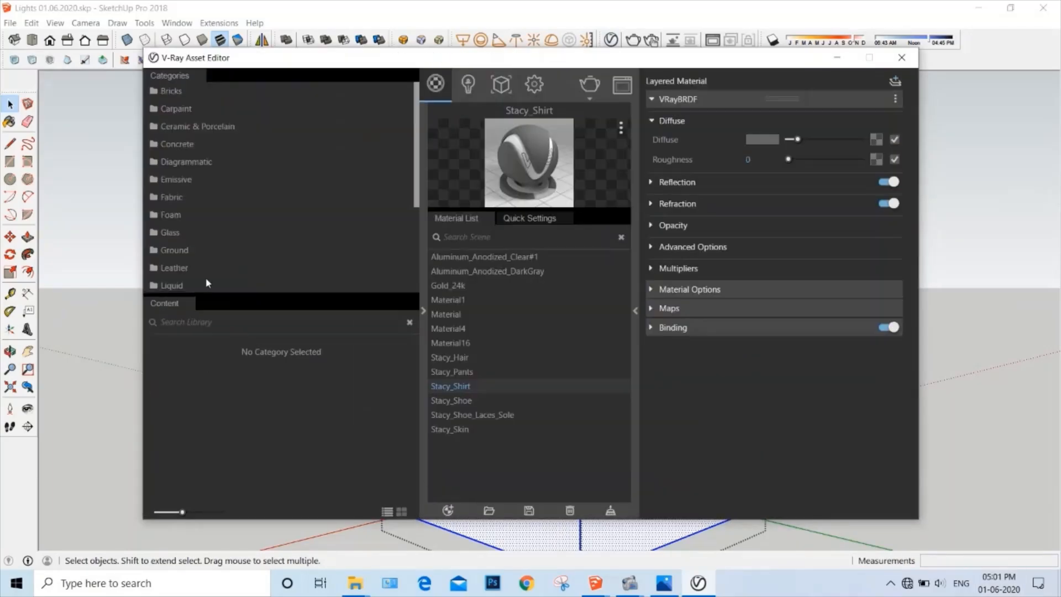
scroll(184, 234, "down", 5)
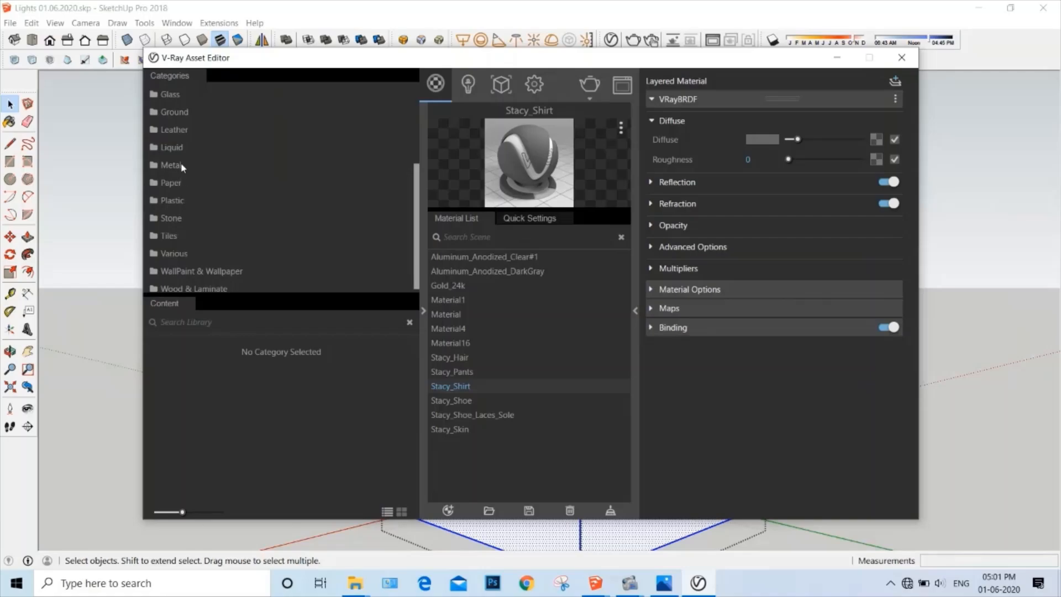
left_click(183, 167)
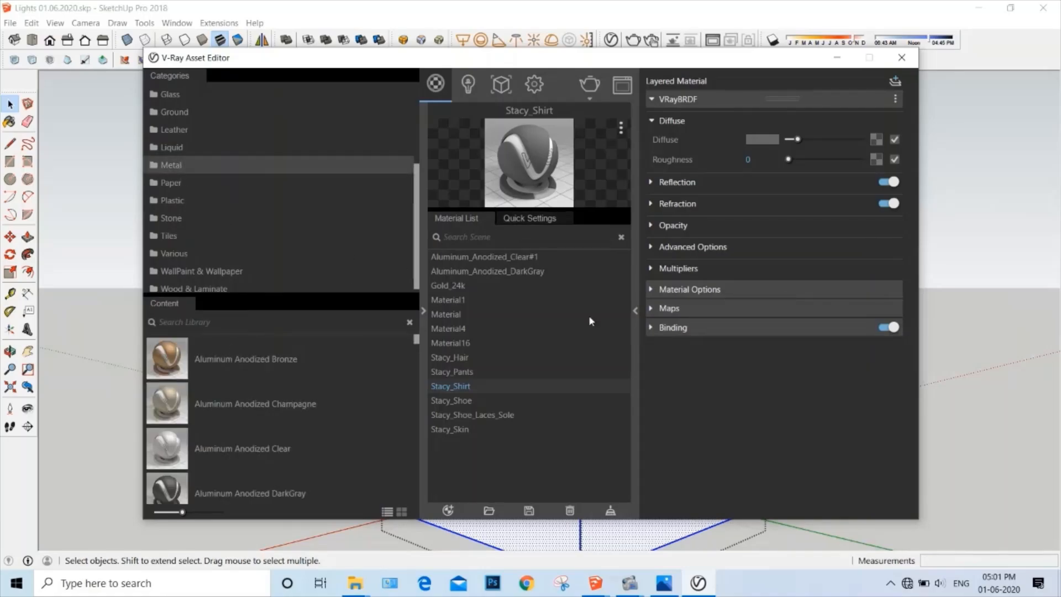
left_click_drag(164, 351, 539, 172)
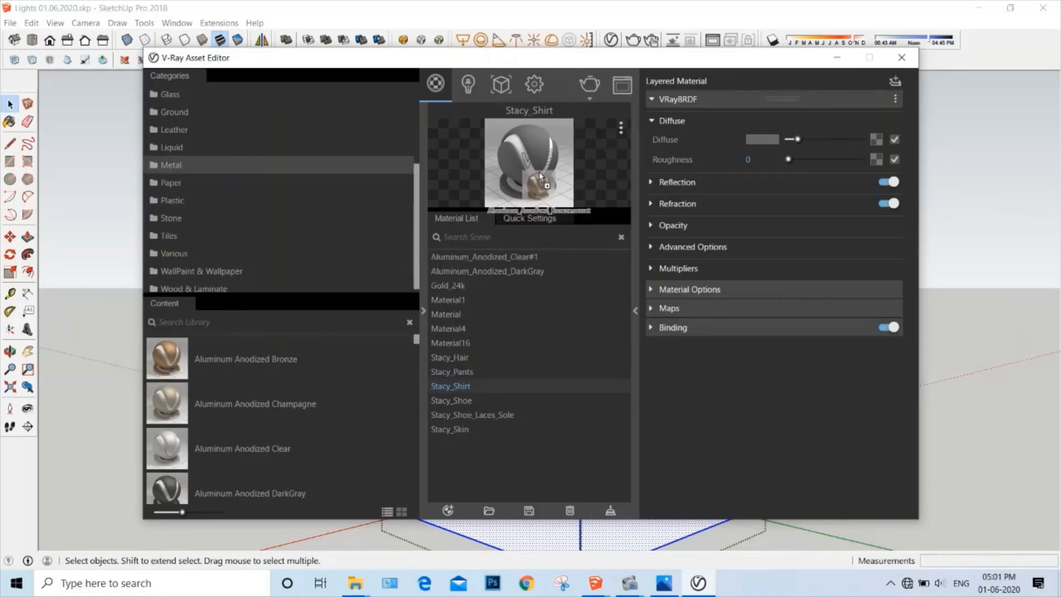
right_click(542, 157)
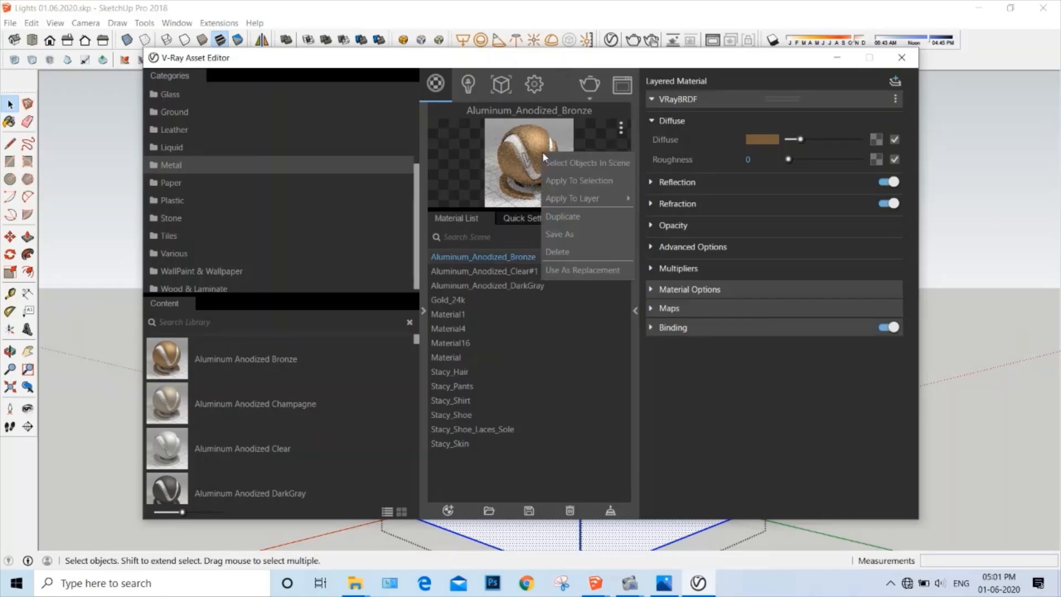
left_click(556, 180)
left_click(902, 60)
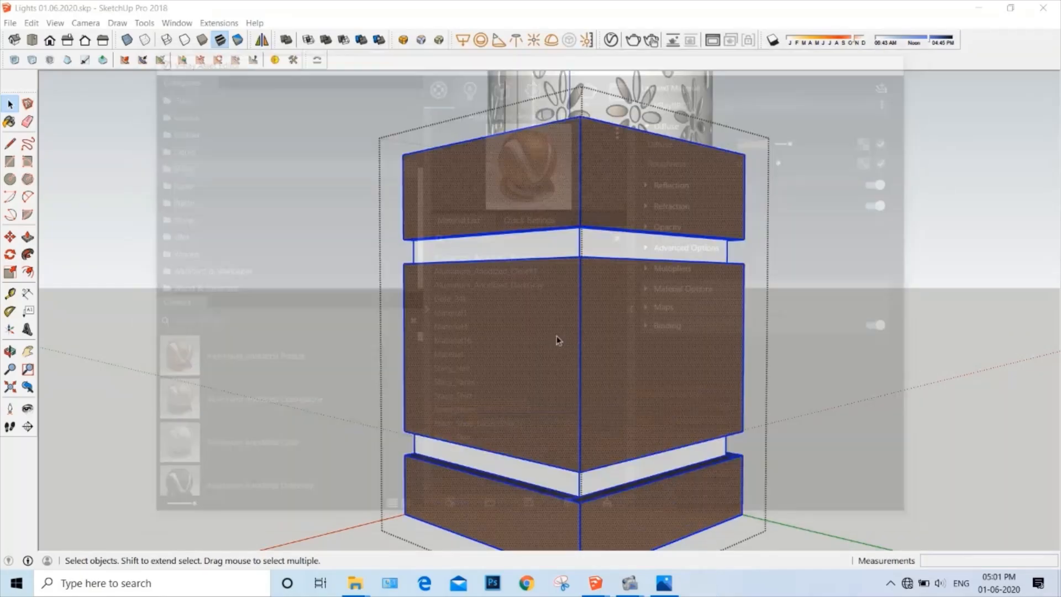
scroll(557, 335, "down", 5)
left_click(685, 338)
- Inside the brown tube's group, select the recessed faces of the upper and lower grooves on all sides
middle_click_drag(632, 316, 594, 359)
scroll(533, 367, "up", 5)
mouse_move(533, 367)
middle_mouse_down()
mouse_move(526, 347)
mouse_move(519, 353)
middle_mouse_up()
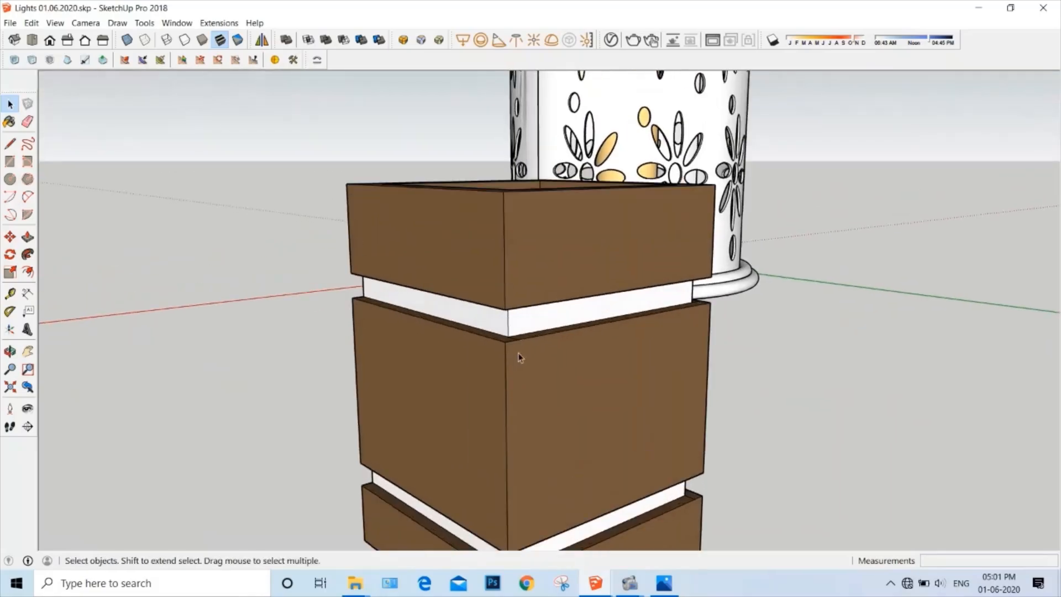
scroll(518, 332, "up", 2)
scroll(515, 306, "down", 4)
scroll(515, 306, "down", 3)
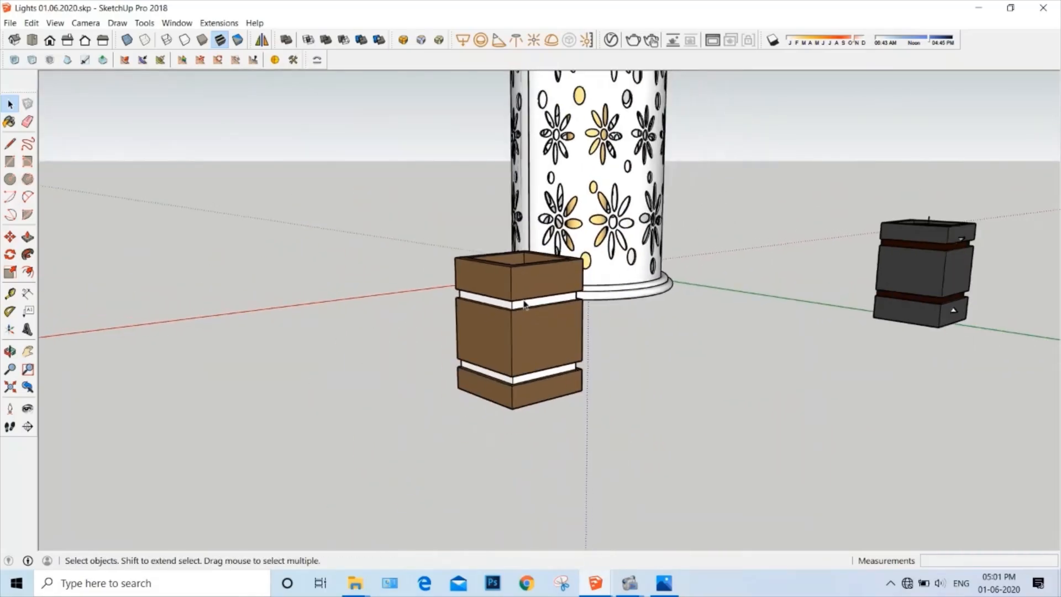
middle_click_drag(516, 306, 513, 354)
scroll(511, 355, "up", 6)
triple_click(513, 339)
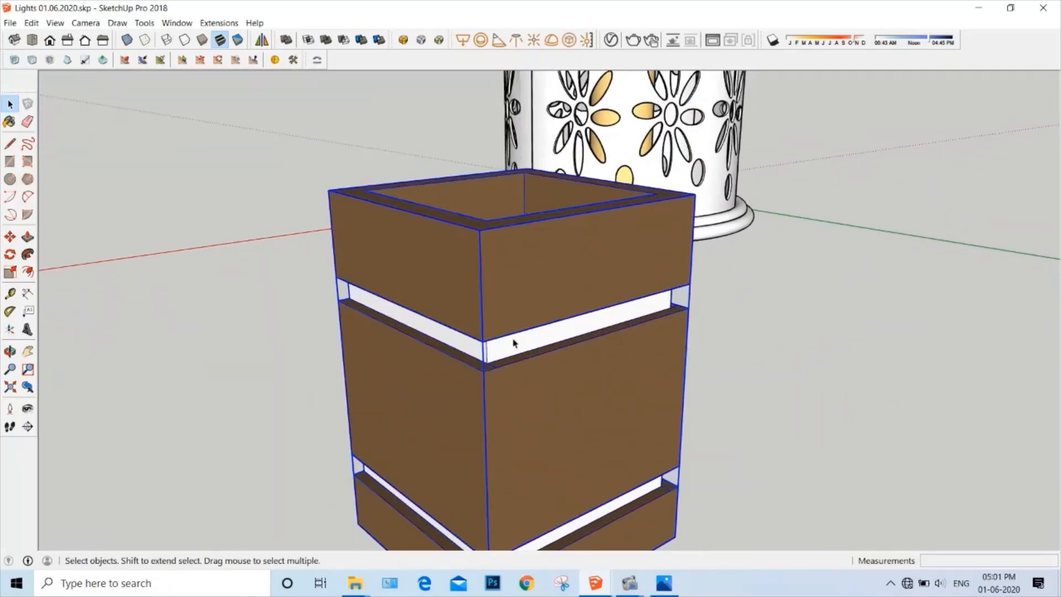
scroll(513, 348, "up", 2)
left_click(513, 345)
scroll(468, 353, "down", 4)
middle_click_drag(467, 352, 289, 373)
middle_click_drag(475, 327, 545, 468)
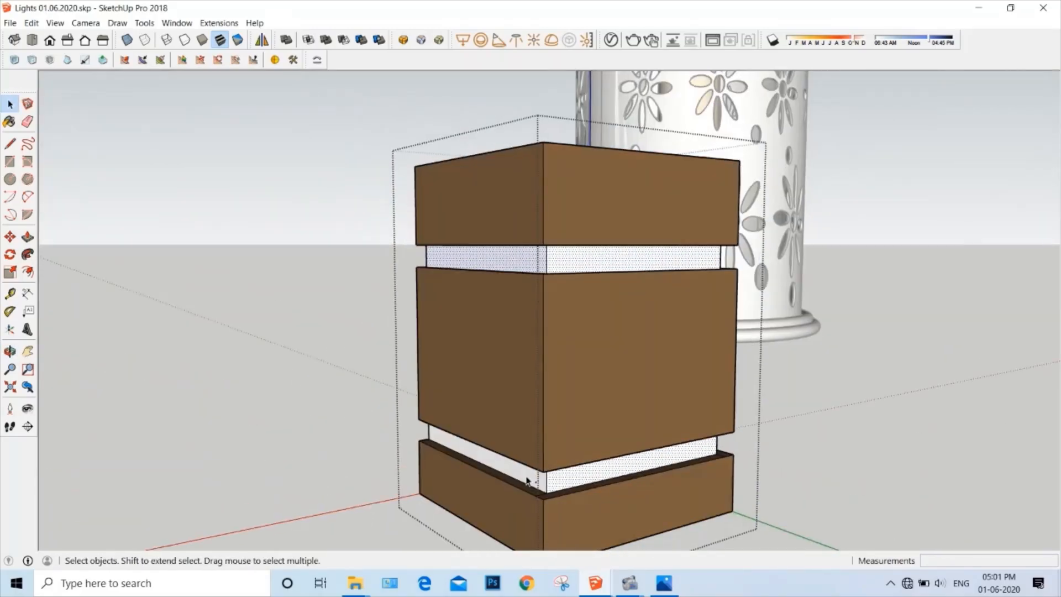
middle_click_drag(523, 423, 583, 467)
scroll(584, 464, "down", 2)
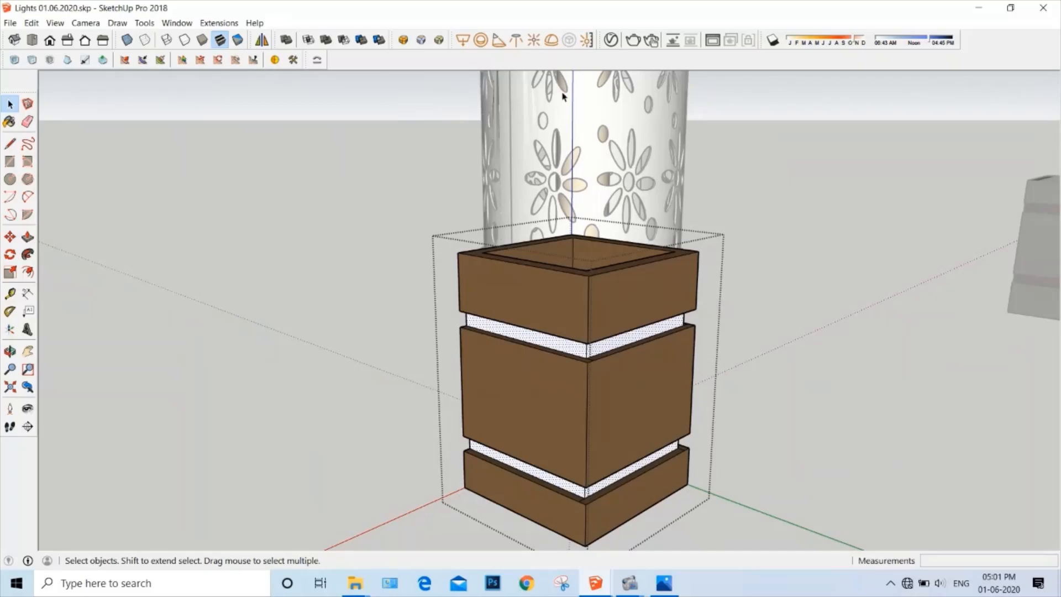
- Add the V-Ray metal Aluminum Anodized Champagne to the scene, apply it to the selected groove faces, and leave the group
left_click(612, 41)
left_click_drag(178, 428, 486, 262)
right_click(533, 157)
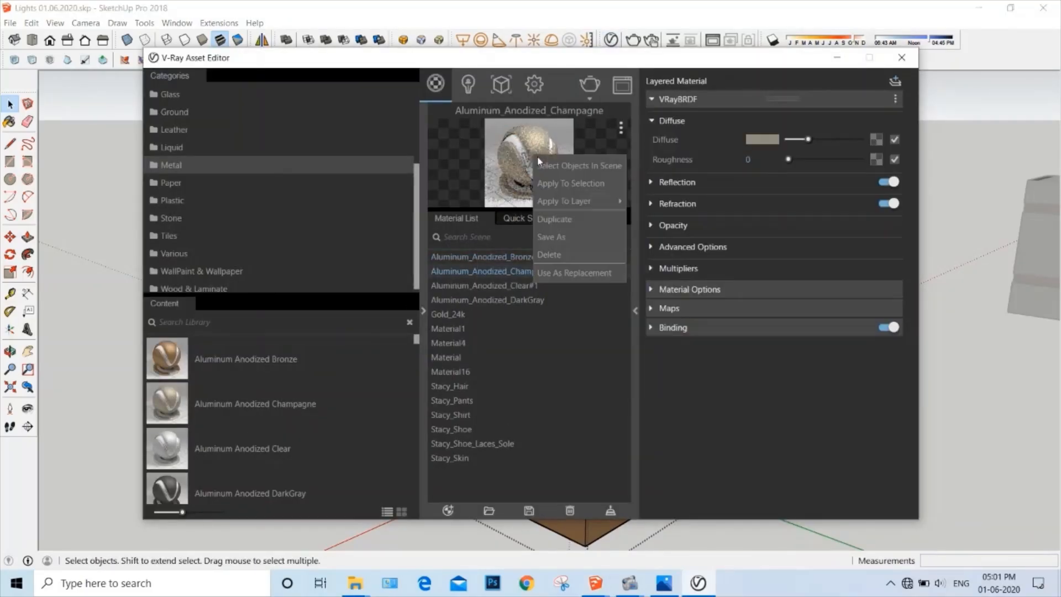
left_click(566, 188)
left_click(903, 58)
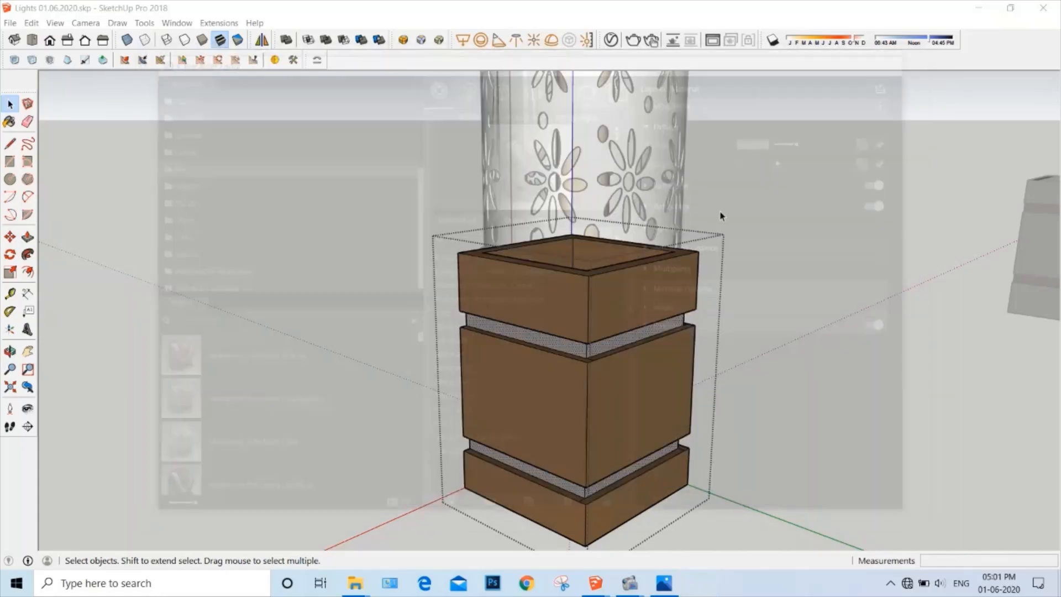
scroll(720, 214, "down", 2)
left_click(741, 365)
- Load an IES file from the Best IES 3 folder and place a V-Ray IES light on the ground near the brown tube
scroll(606, 367, "down", 3)
middle_click_drag(607, 367, 554, 404)
scroll(920, 341, "up", 2)
left_click(645, 333)
scroll(682, 223, "down", 4)
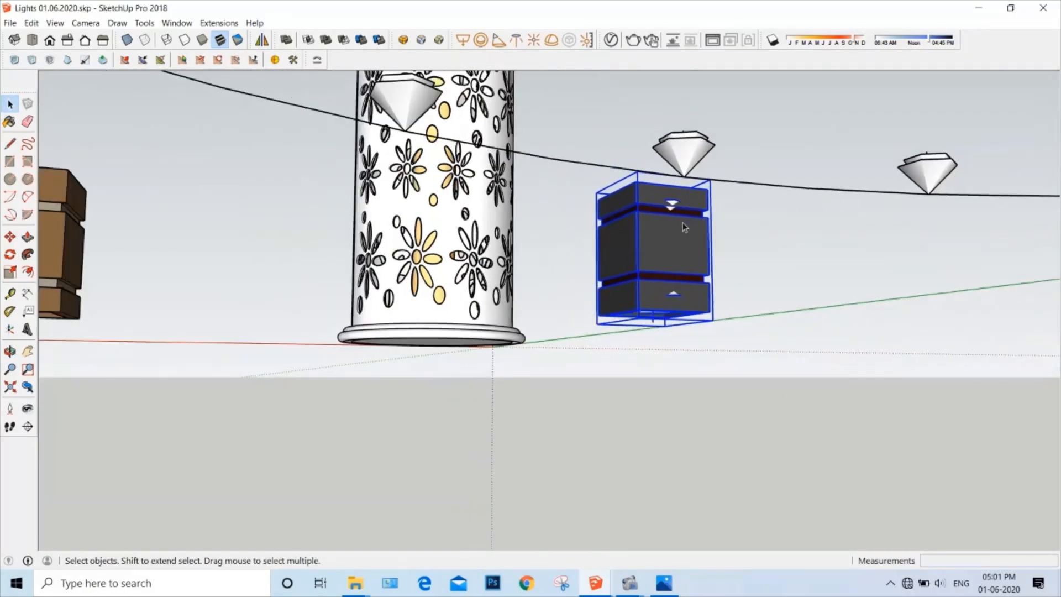
middle_click_drag(682, 222, 735, 273)
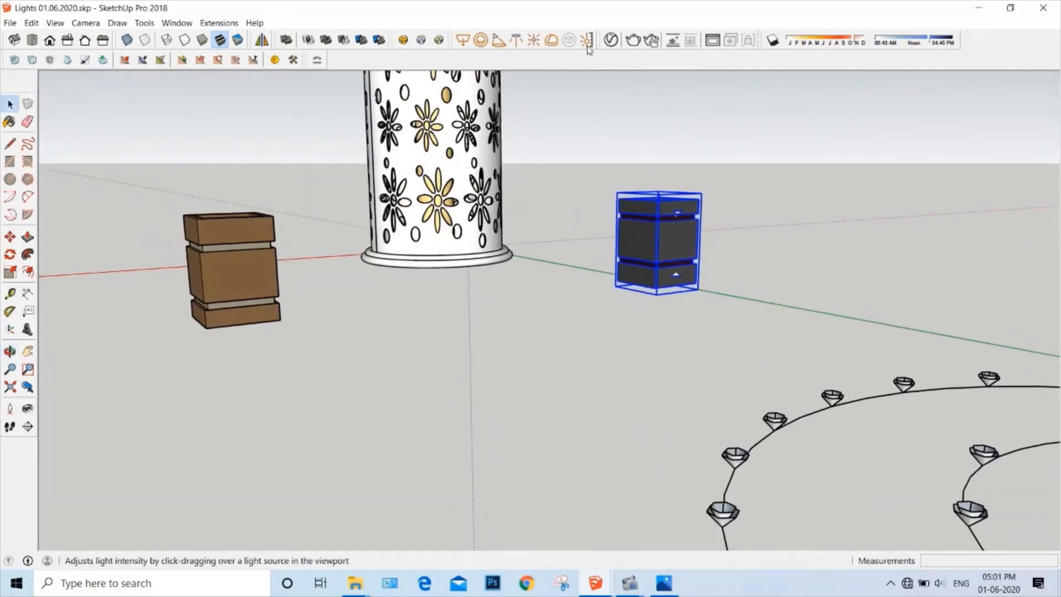
left_click(515, 42)
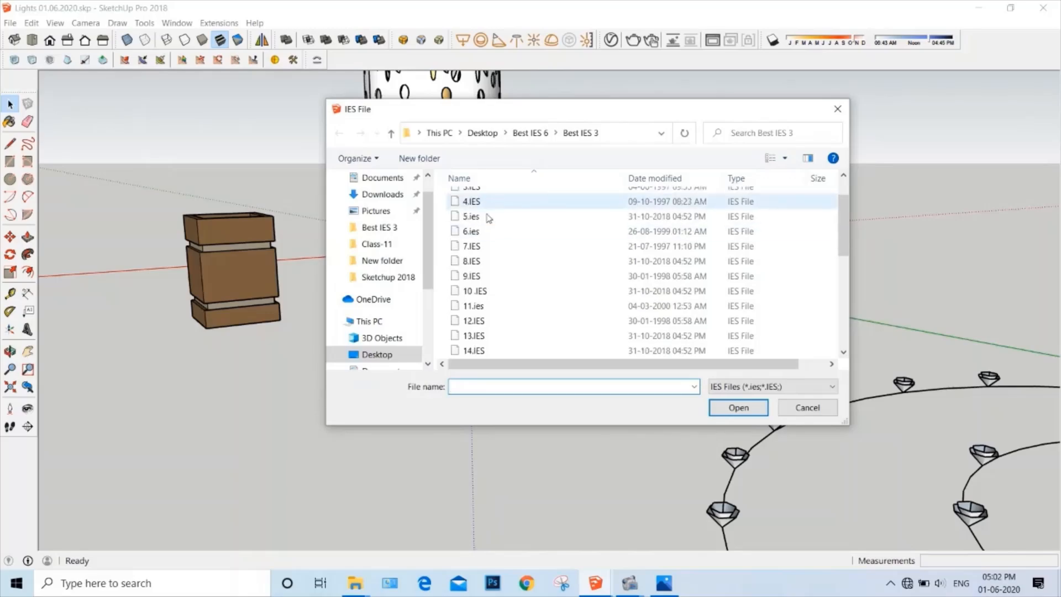
scroll(489, 218, "up", 1)
double_click(474, 242)
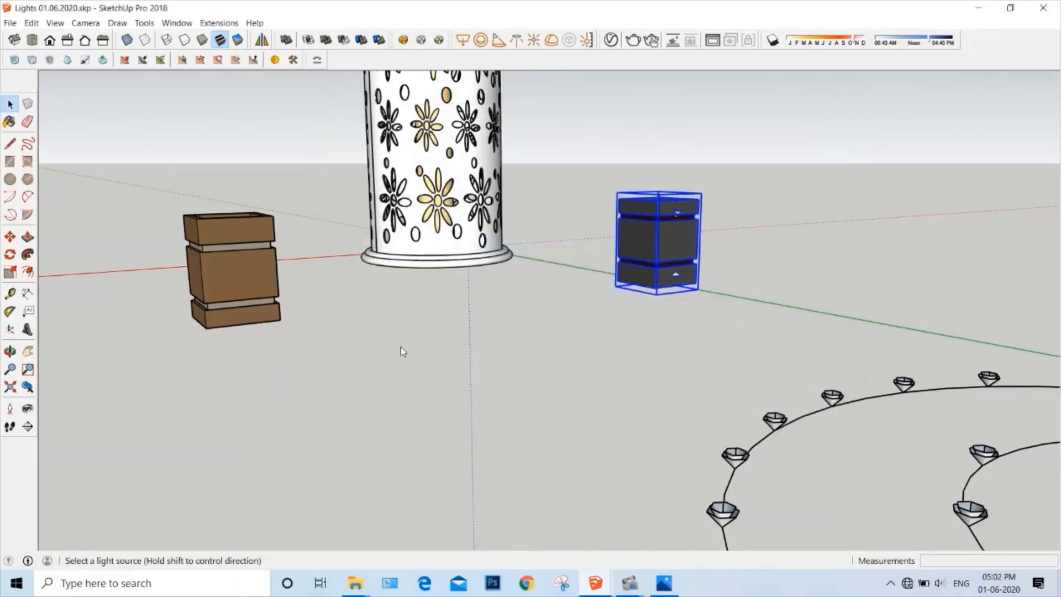
scroll(356, 322, "down", 2)
left_click(375, 340)
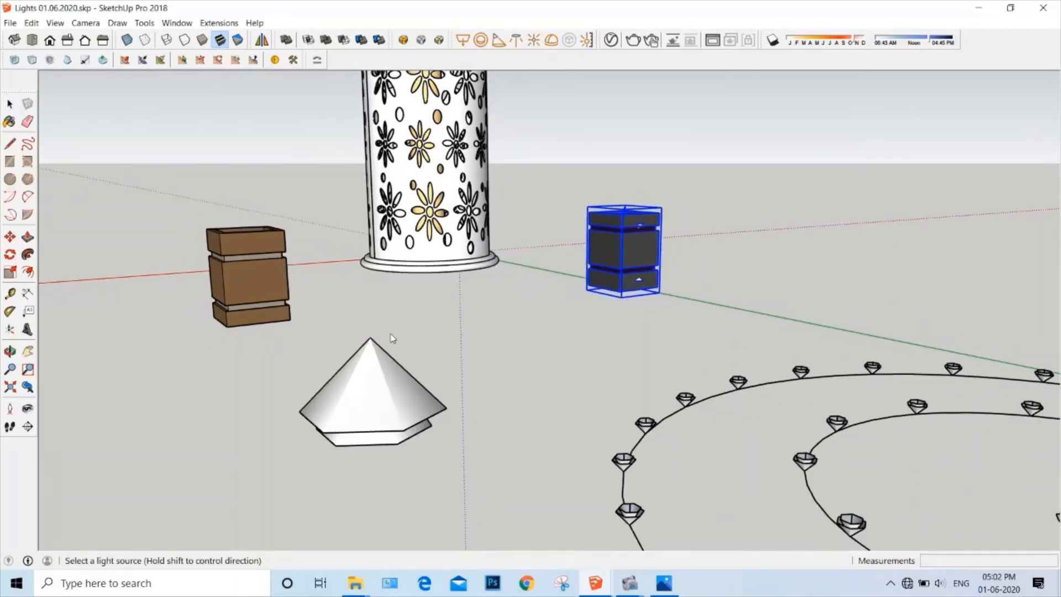
- Draw a diagonal line between opposite inner corners of the brown tube's top opening
middle_click_drag(394, 339, 374, 387)
key("space")
left_click(445, 427)
key("m")
middle_click_drag(335, 337, 332, 376)
key("l")
scroll(259, 310, "up", 2)
left_click(258, 311)
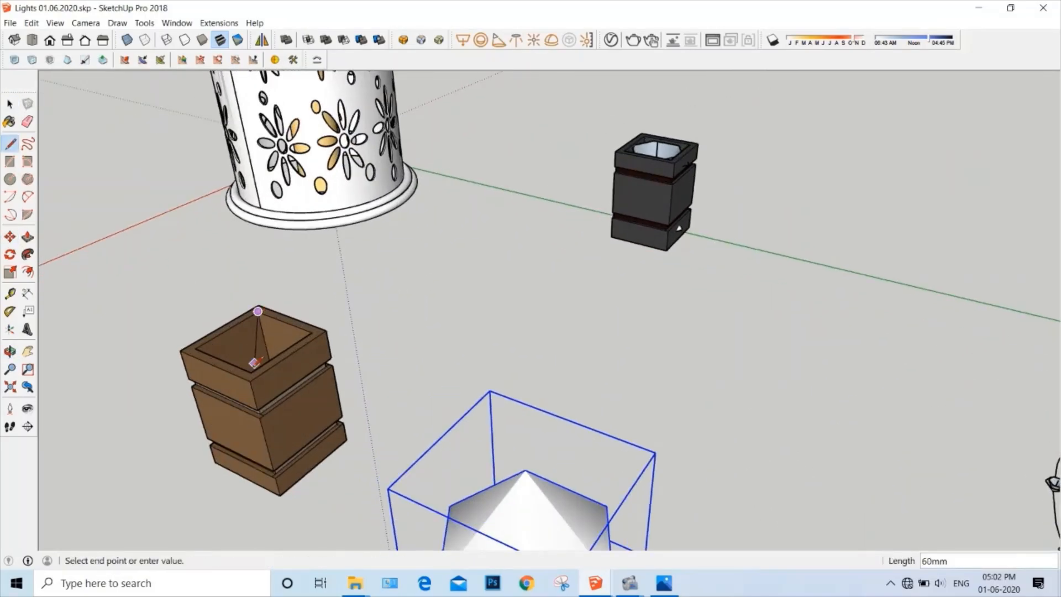
- Move the IES light by its tip to the midpoint of the diagonal across the tube's opening
key("space")
key("m")
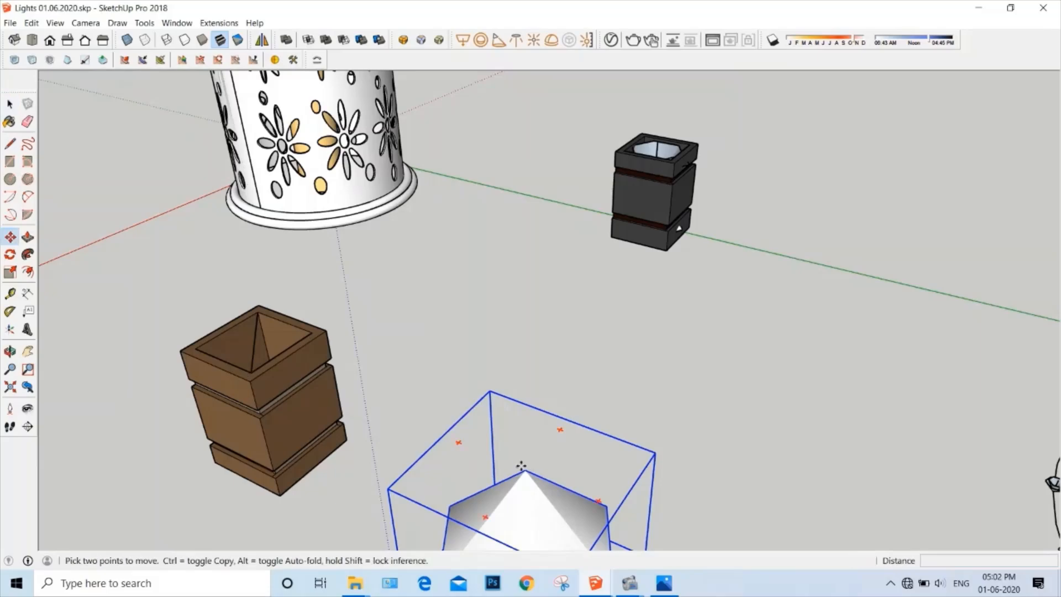
left_click(522, 467)
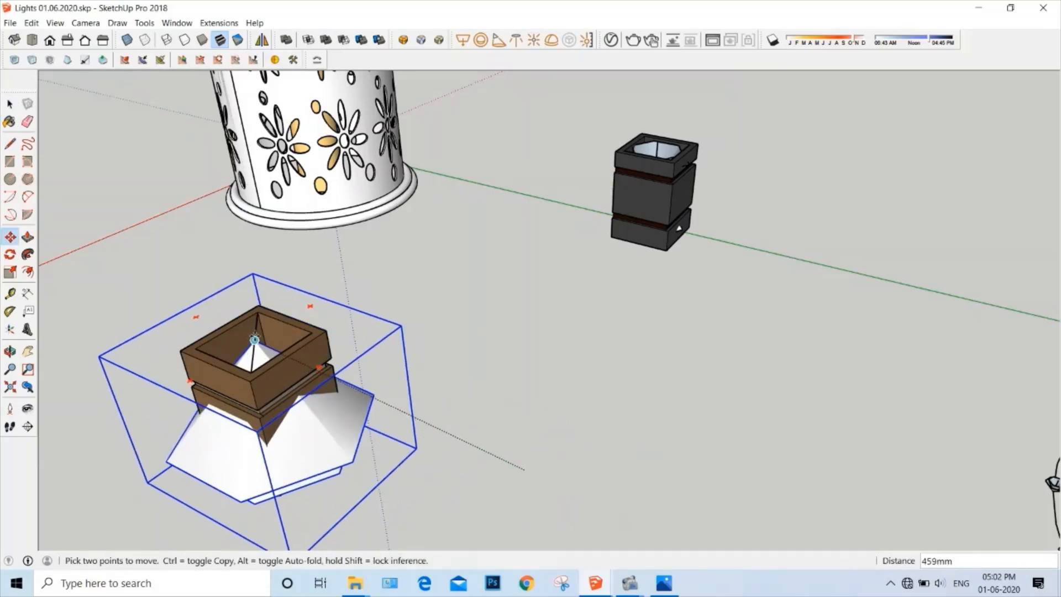
middle_click_drag(254, 340, 3, 222)
- Scale the IES light uniformly by a factor of 0.4
key("space")
left_click(10, 272)
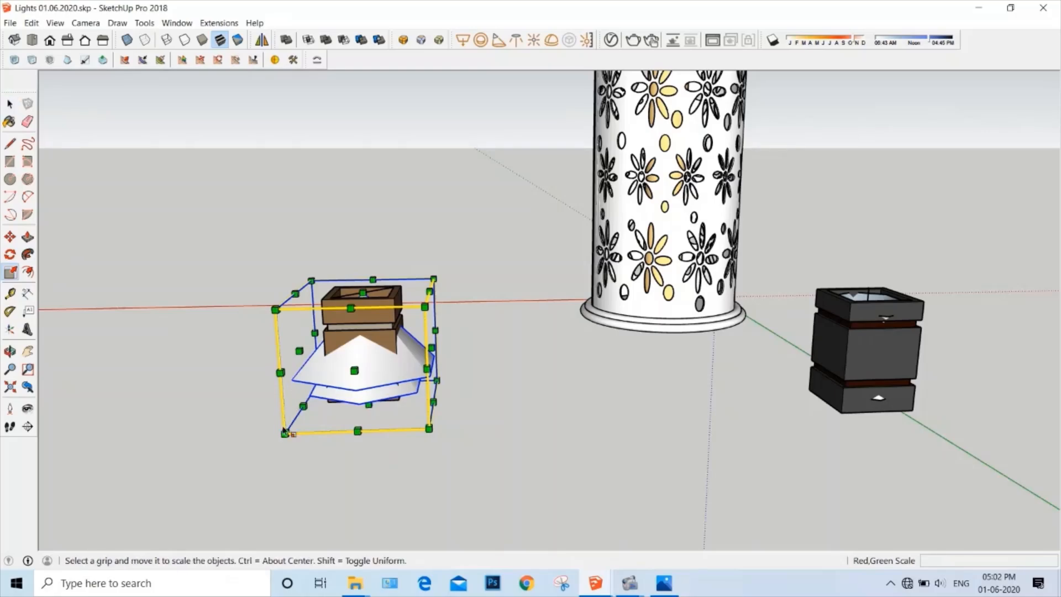
left_click_drag(285, 433, 392, 349)
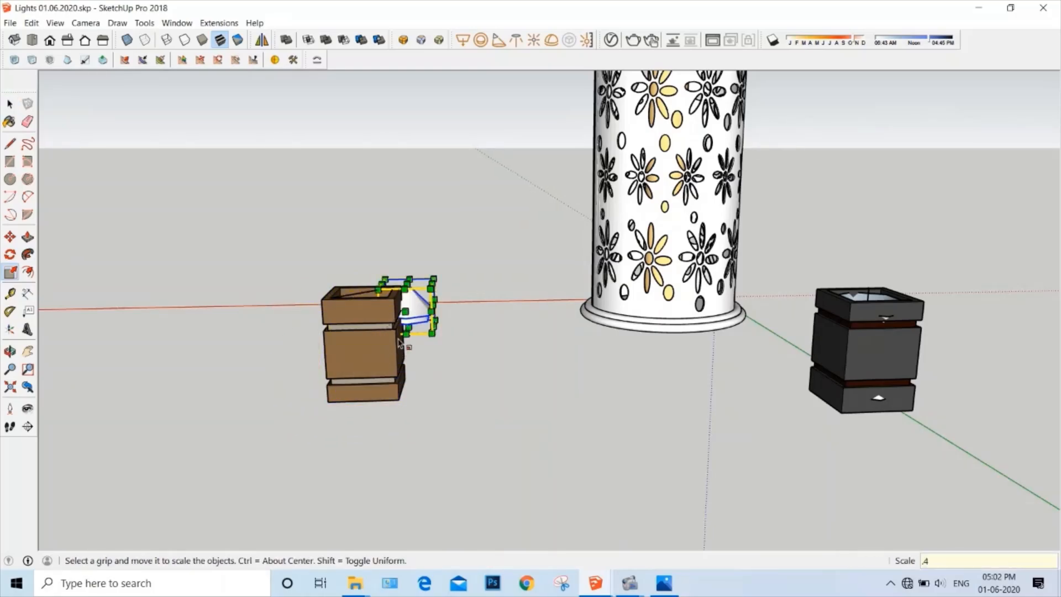
- Move the IES light by its tip to the midpoint of the tube opening's diagonal and lower it about 35 mm inside
middle_click_drag(393, 349, 467, 491)
scroll(399, 322, "up", 3)
key("m")
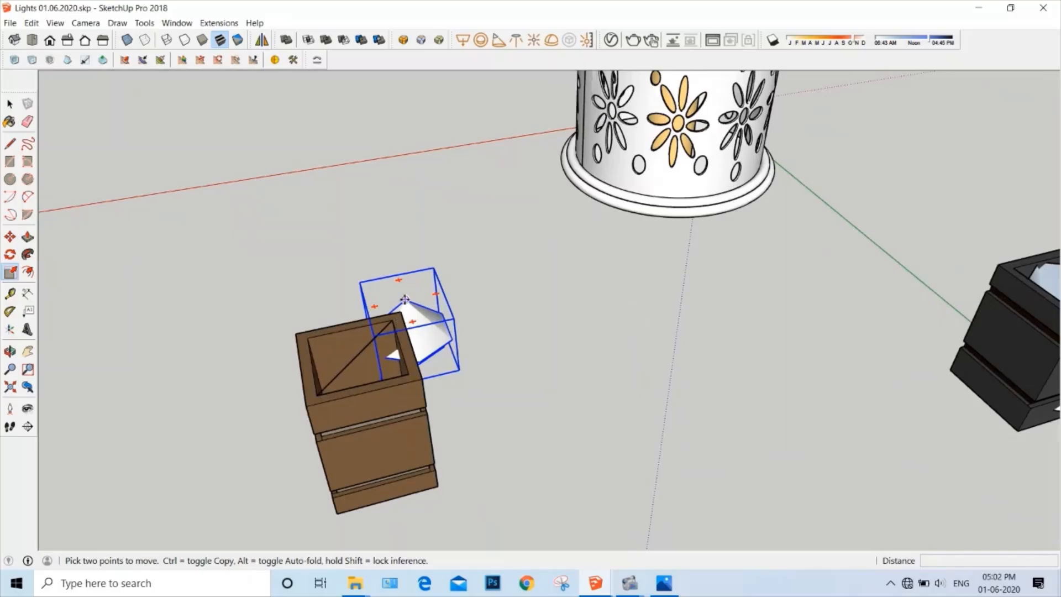
left_click(405, 299)
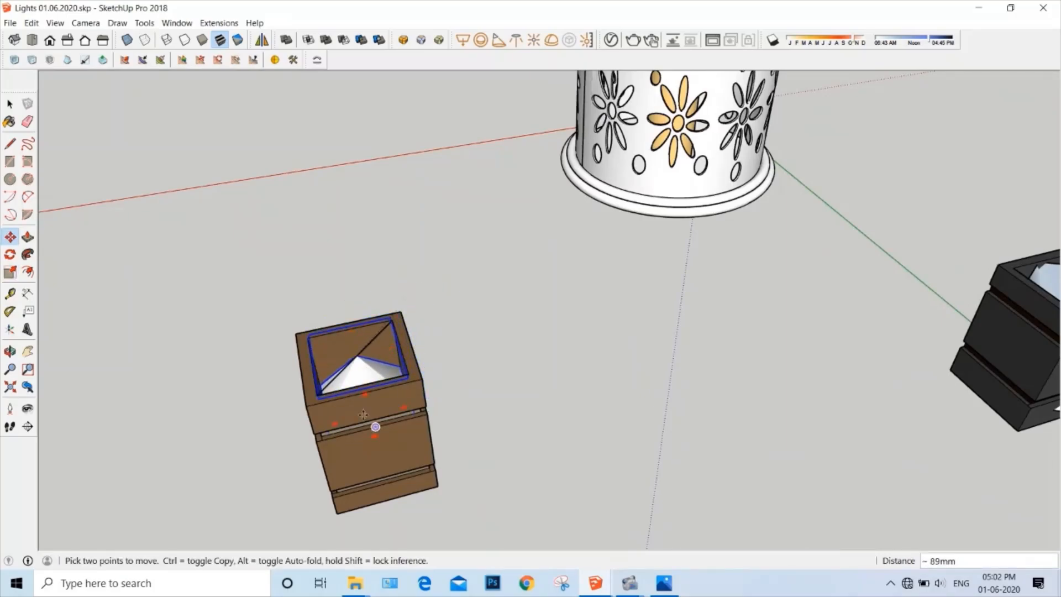
middle_click_drag(363, 414, 407, 326)
left_click(405, 310)
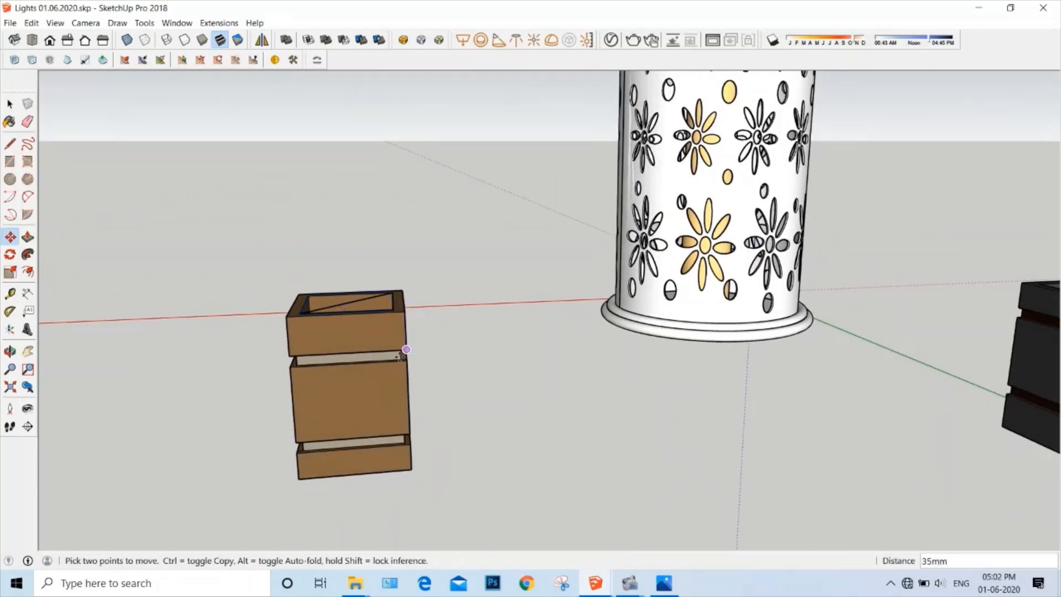
- Mirror the IES light about a horizontal line at mid-height of the tube's side face, keeping the original light
middle_click_drag(362, 339, 718, 442)
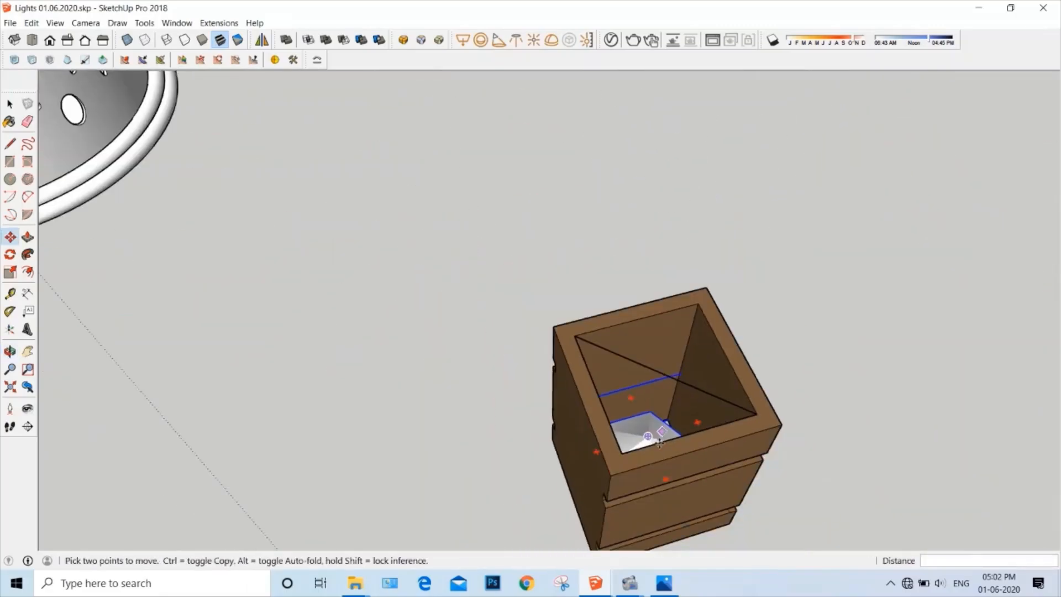
scroll(744, 470, "up", 3)
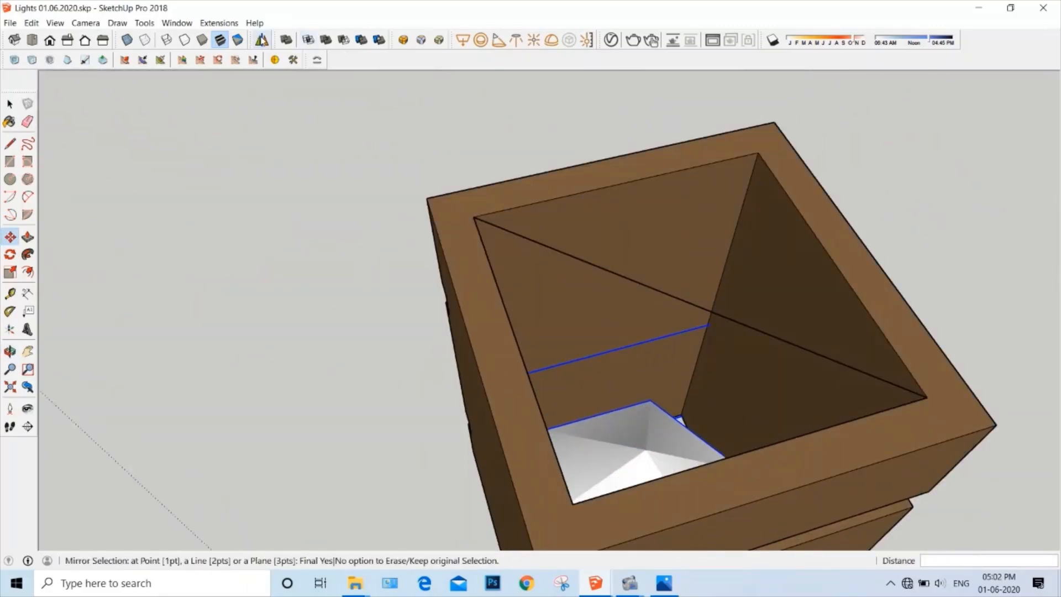
left_click(262, 40)
scroll(409, 210, "down", 3)
middle_click_drag(409, 210, 449, 219)
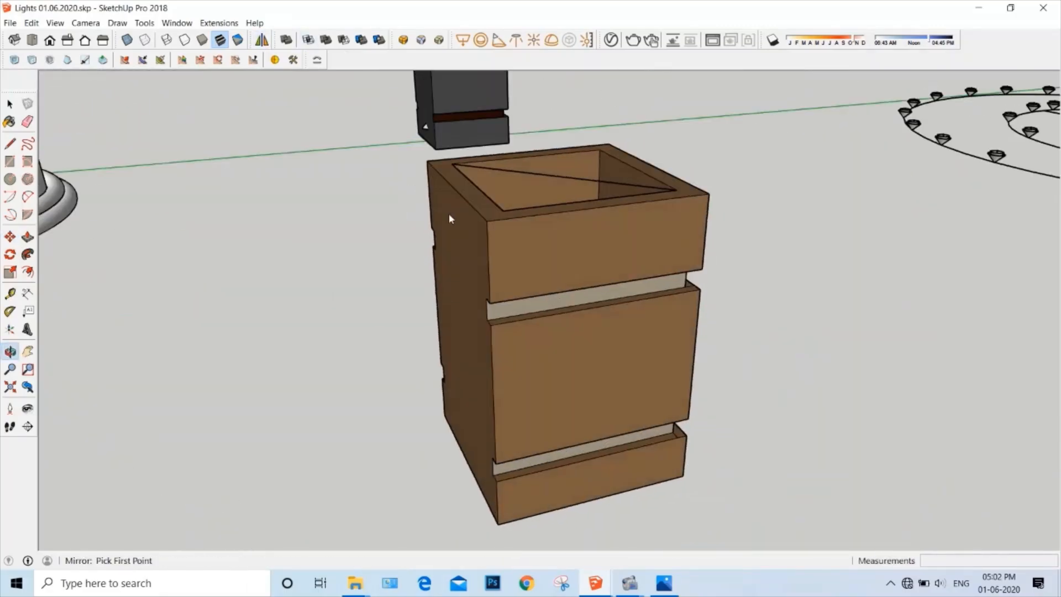
left_click(493, 397)
left_click(459, 351)
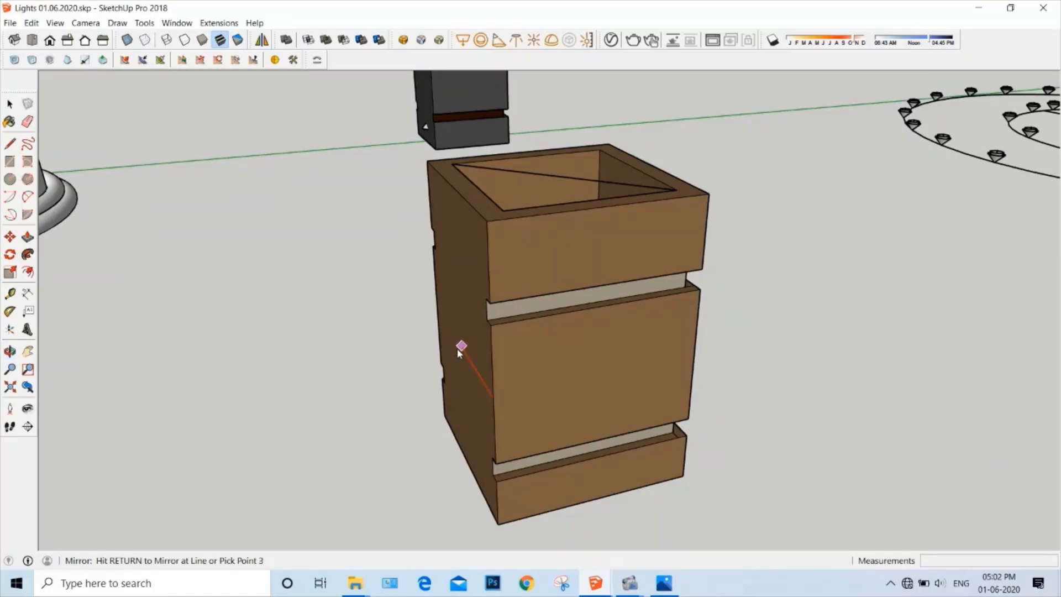
key("Return")
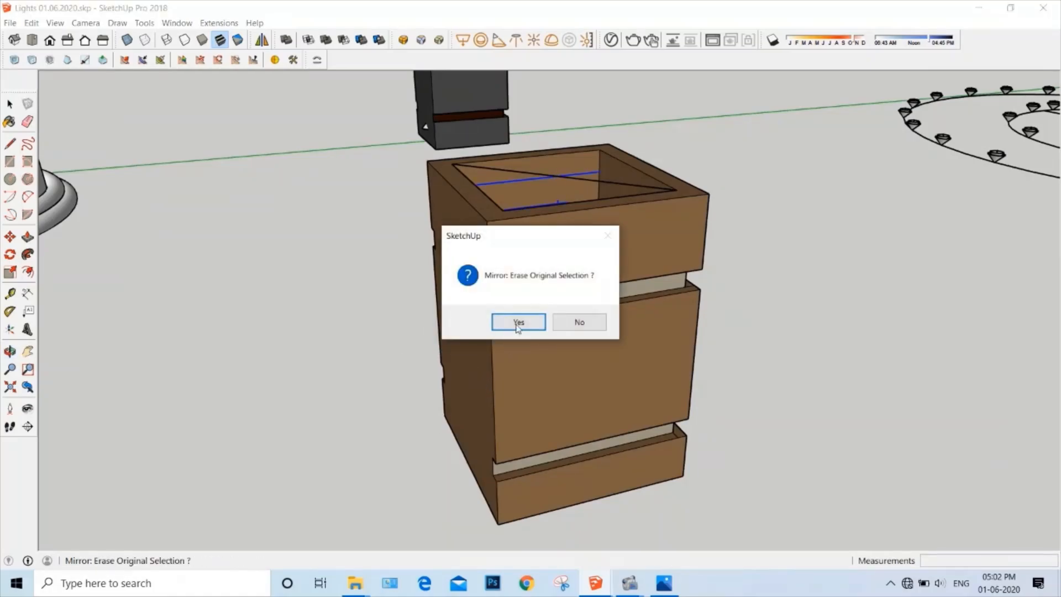
left_click(578, 325)
middle_click_drag(626, 317, 446, 519)
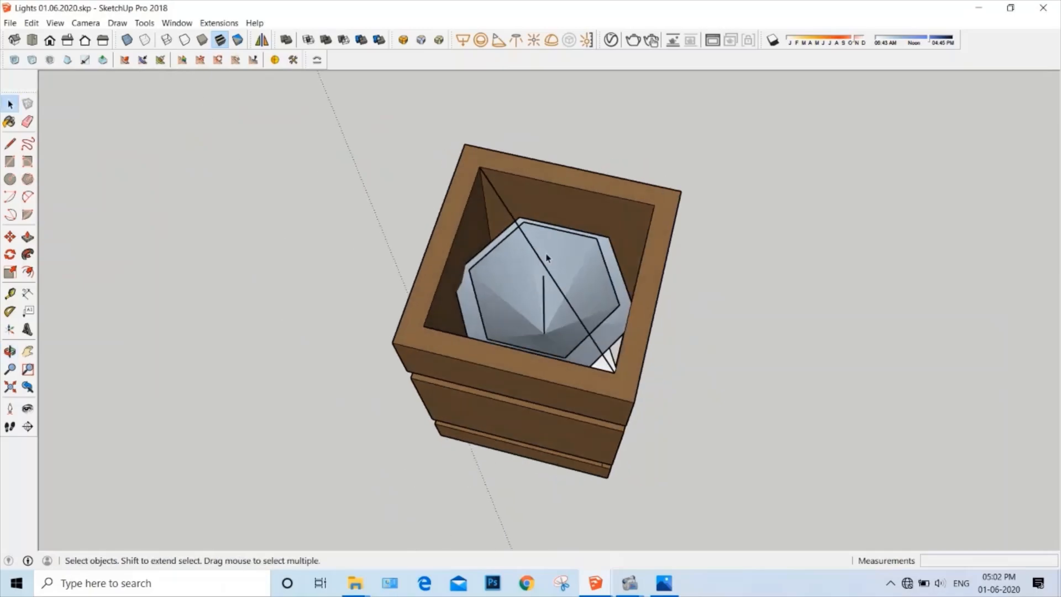
middle_click_drag(547, 257, 559, 356)
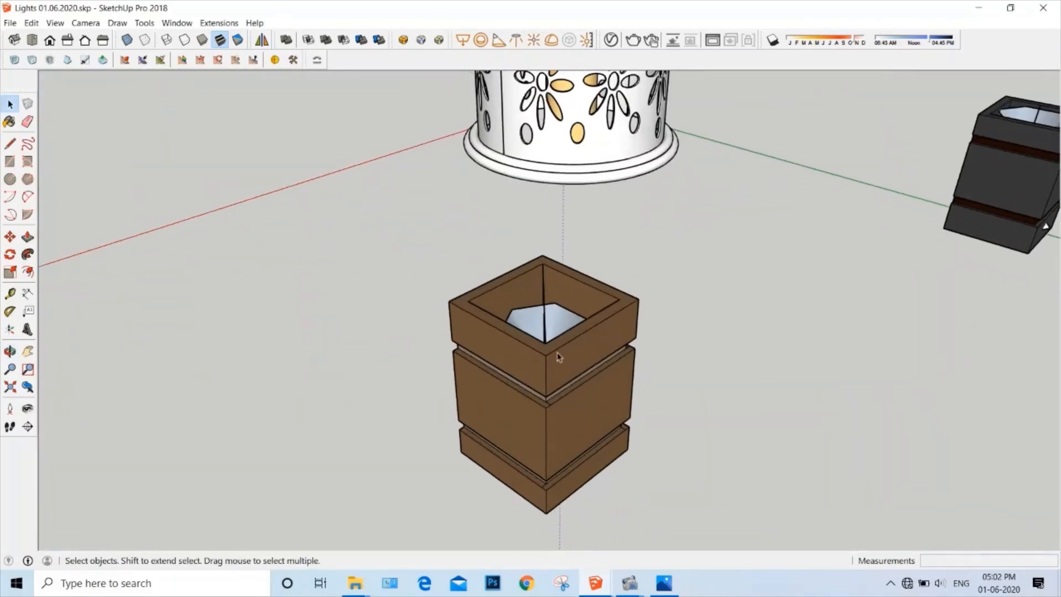
scroll(558, 356, "down", 4)
middle_click_drag(644, 381, 589, 344)
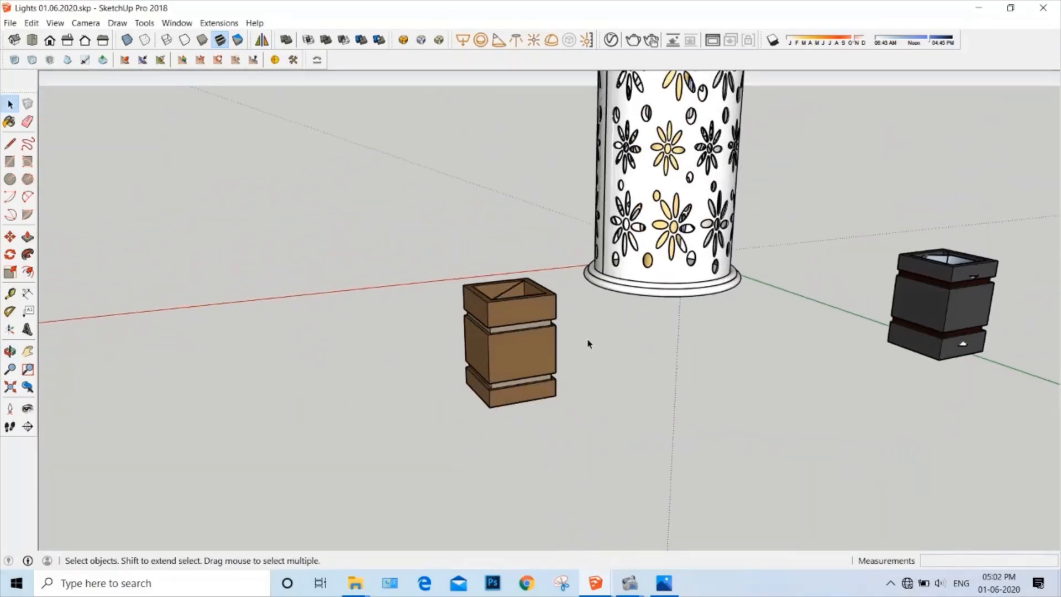
- Switch to the Night View - Balcony.jpg photo and zoom in on the wall lights beside the door
left_click(664, 583)
left_click(462, 39)
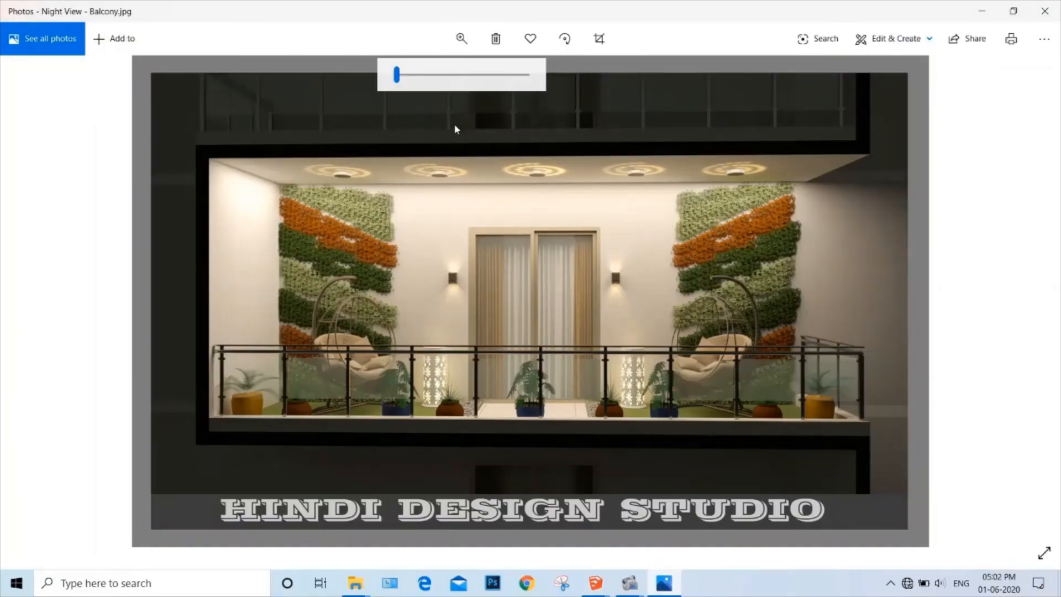
left_click_drag(398, 74, 464, 75)
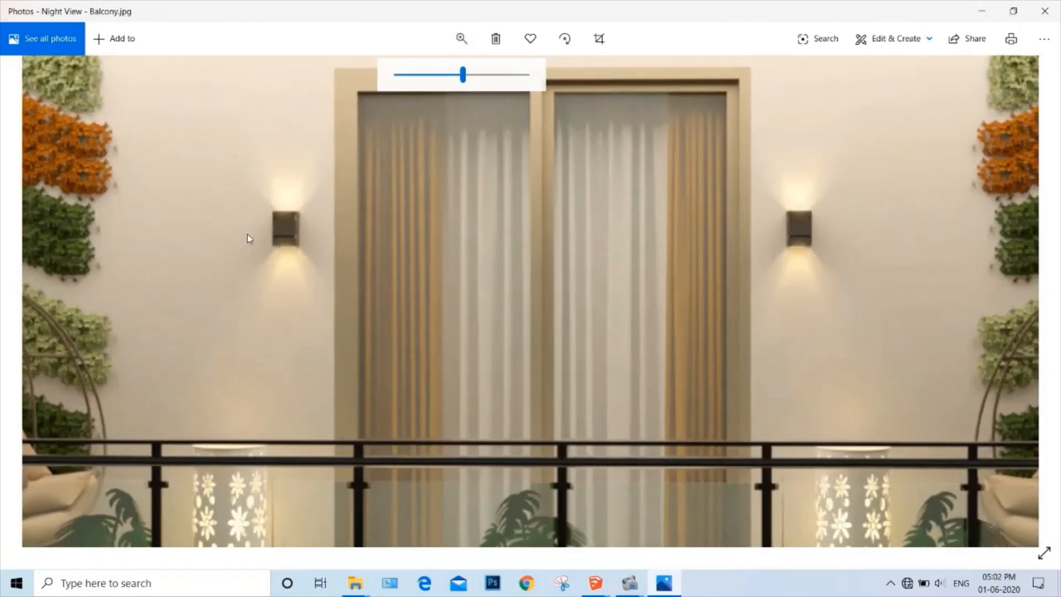
mouse_move(595, 583)
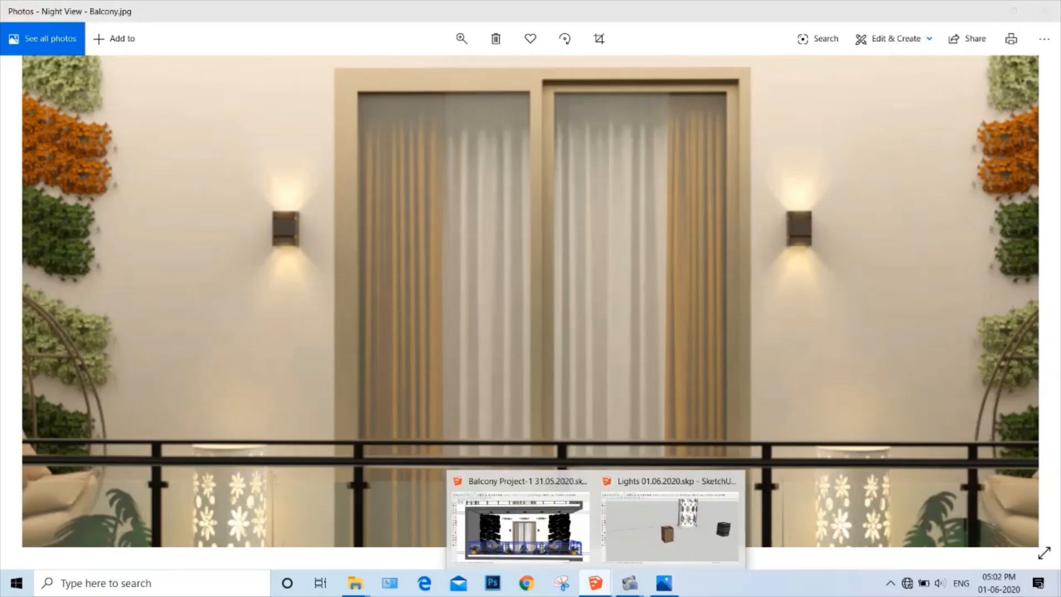
- Switch back to Lights 01.06.2020.skp and delete the brown and the dark grey square wall lights
left_click(637, 533)
scroll(586, 417, "down", 3)
middle_click_drag(585, 418, 642, 415)
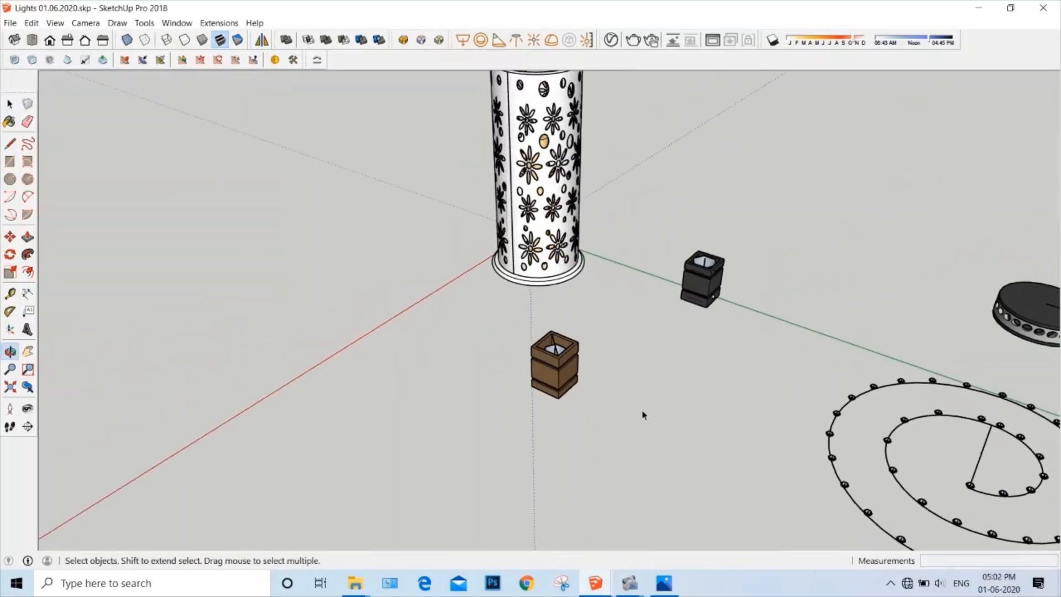
left_click_drag(628, 354, 488, 465)
key("Delete")
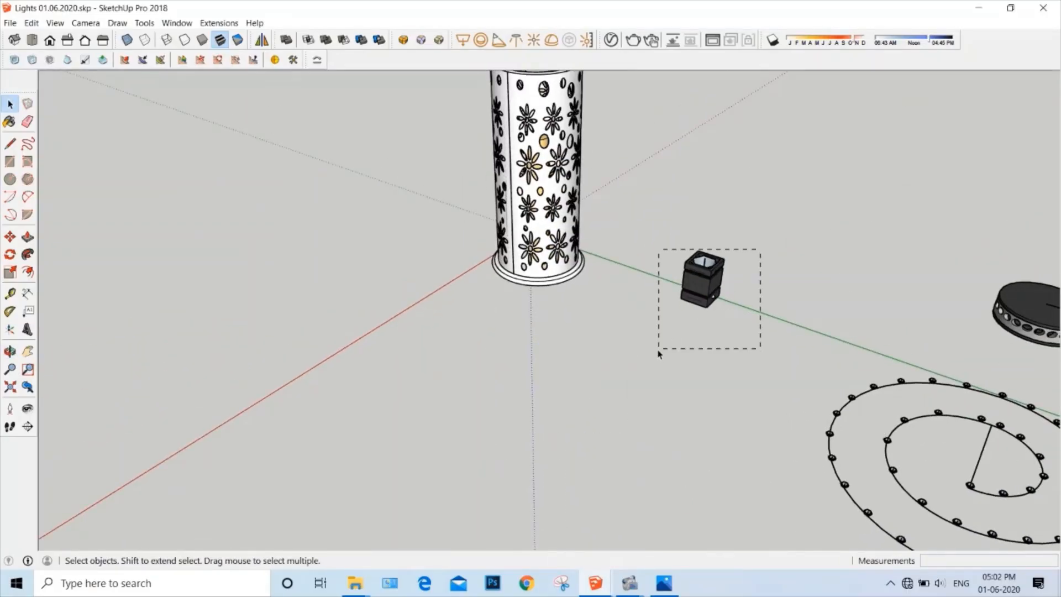
left_click_drag(657, 350, 658, 351)
key("Delete")
- Examine the round ceiling lights and their spiral glow in the Night View - Balcony.jpg photo
scroll(550, 309, "down", 3)
middle_click_drag(683, 352, 696, 301, "shift")
scroll(565, 357, "up", 2)
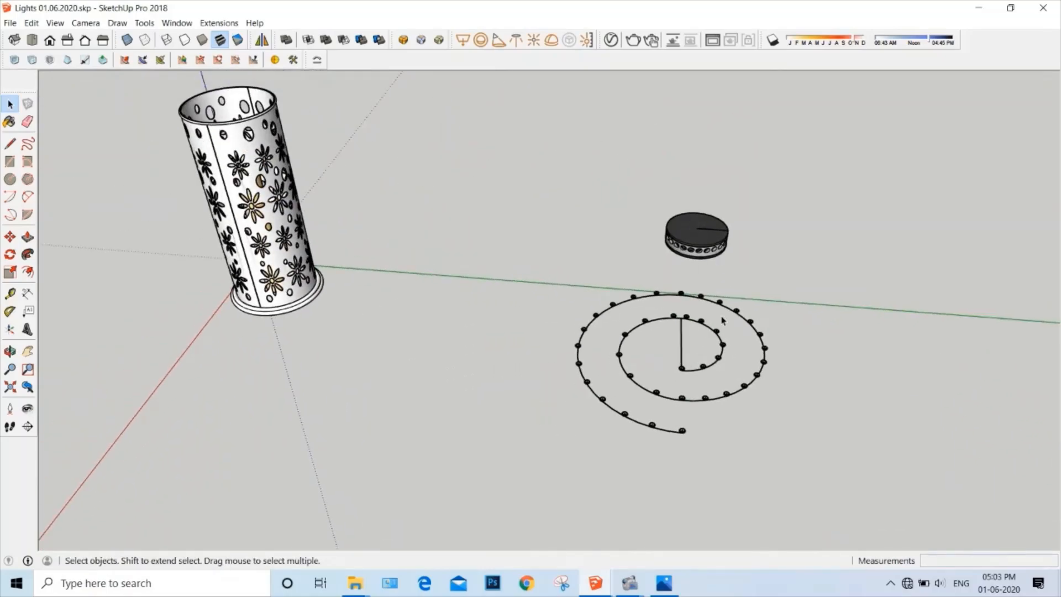
left_click(664, 583)
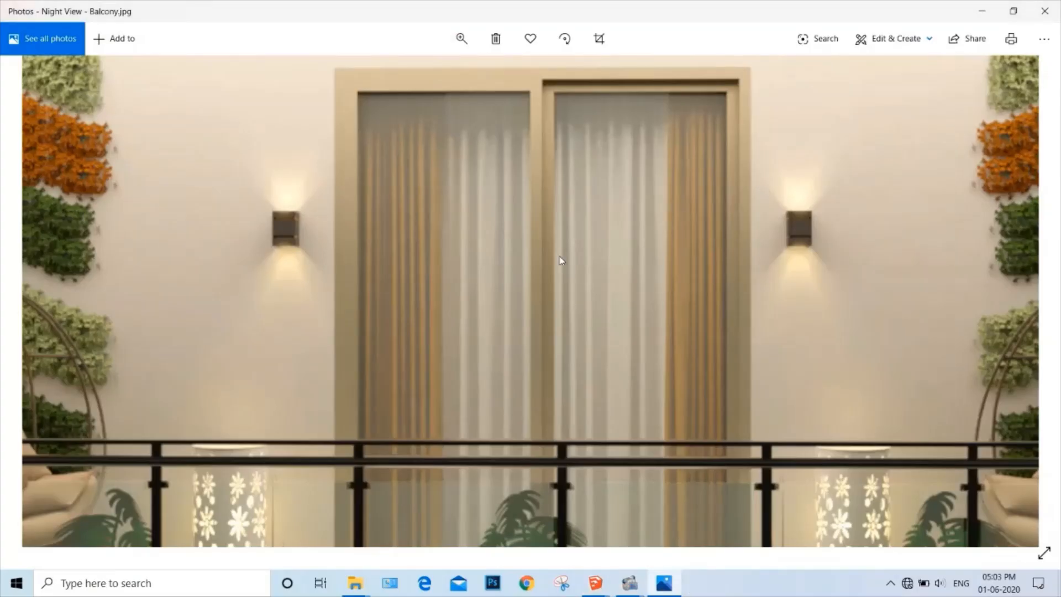
left_click_drag(559, 257, 530, 321)
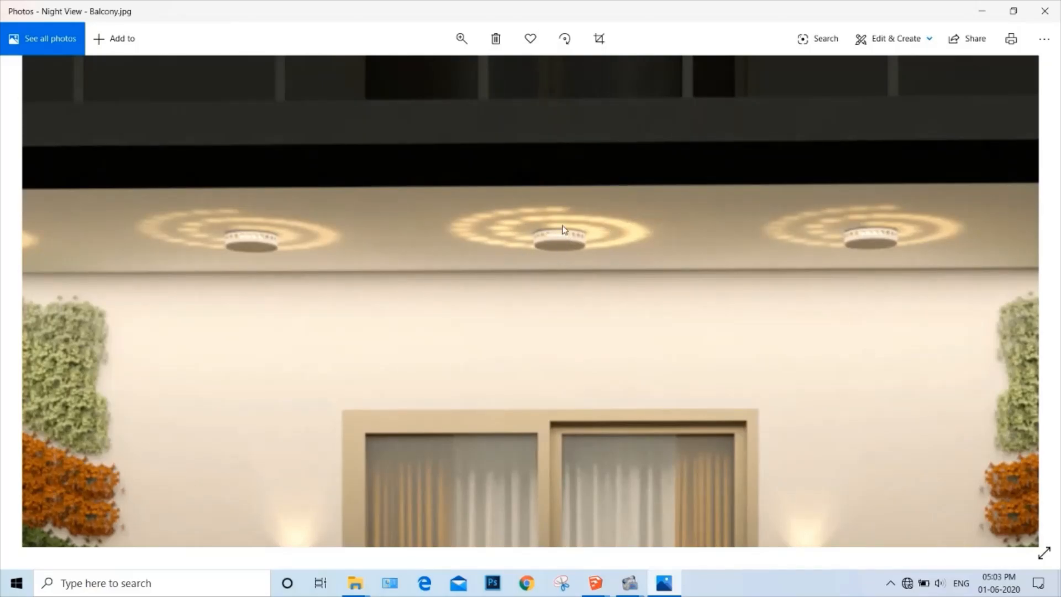
- Return to the SketchUp lights model and measure the radius of the round ceiling lamp's top face
left_click(595, 583)
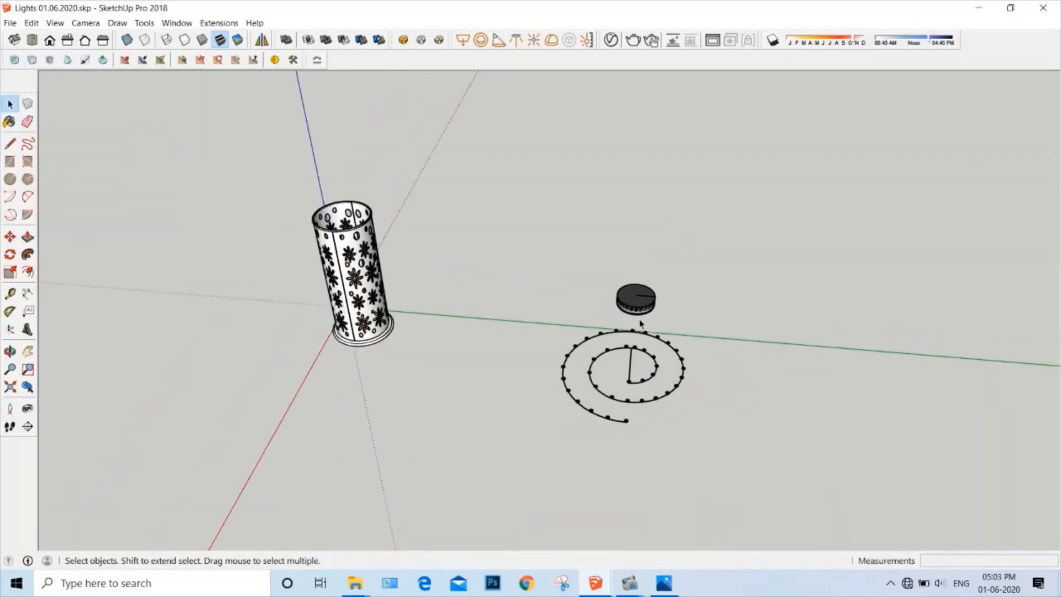
mouse_move(640, 324)
middle_mouse_down()
mouse_move(531, 384)
mouse_move(608, 343)
middle_mouse_up()
scroll(691, 329, "up", 5)
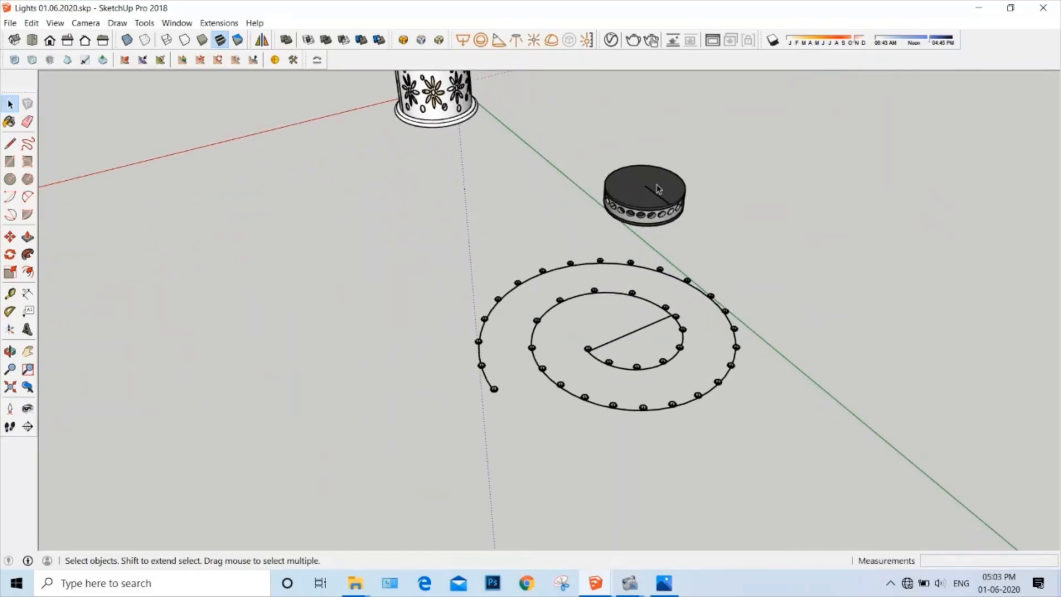
left_click(10, 294)
scroll(652, 183, "up", 2)
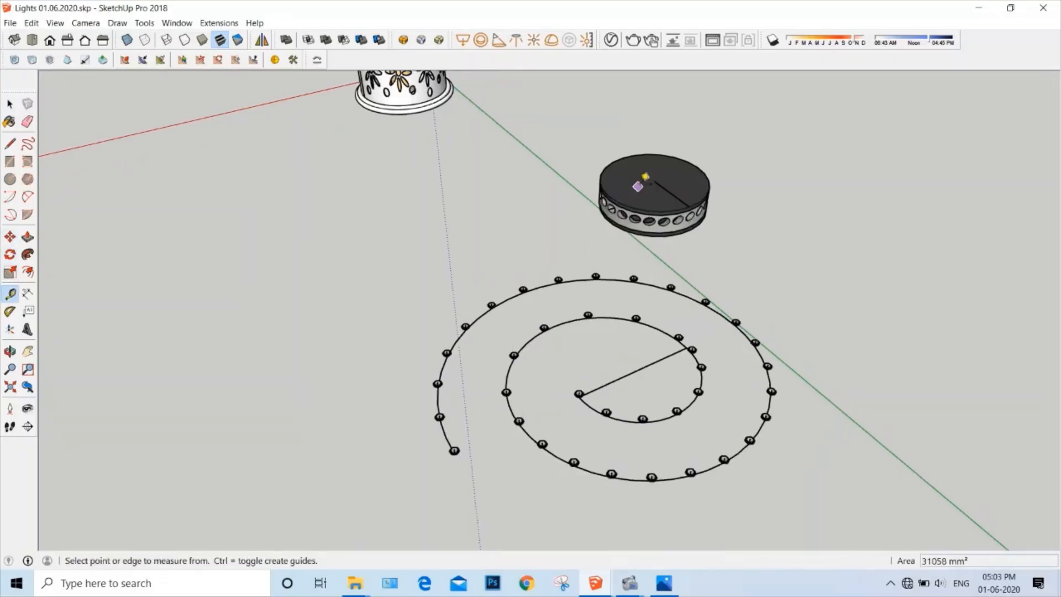
left_click(654, 180)
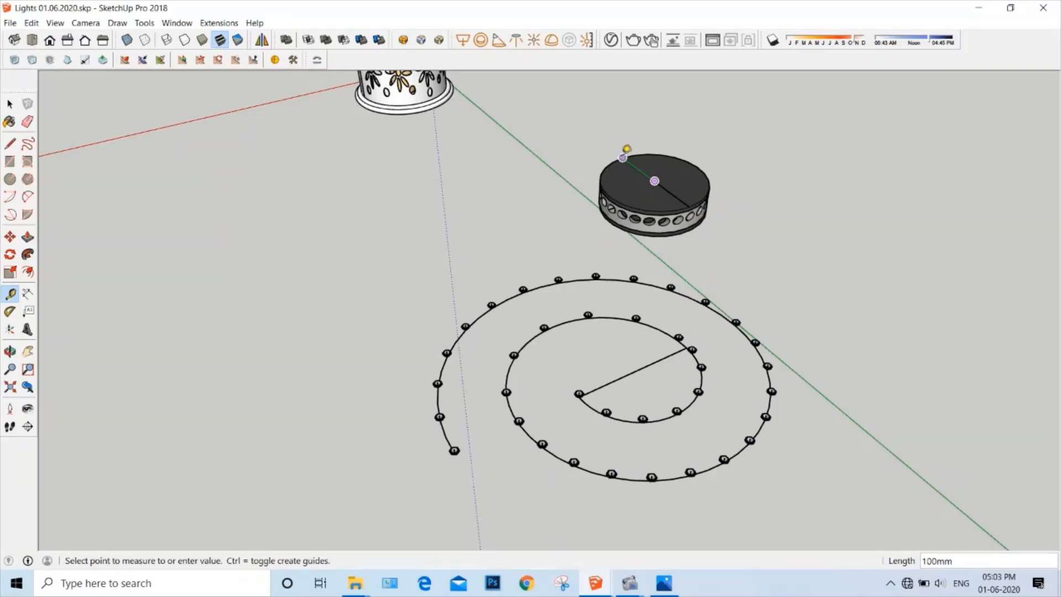
left_click(626, 149)
- Draw a straight baseline along the red axis on the empty ground in front of the spiral
scroll(729, 197, "down", 5)
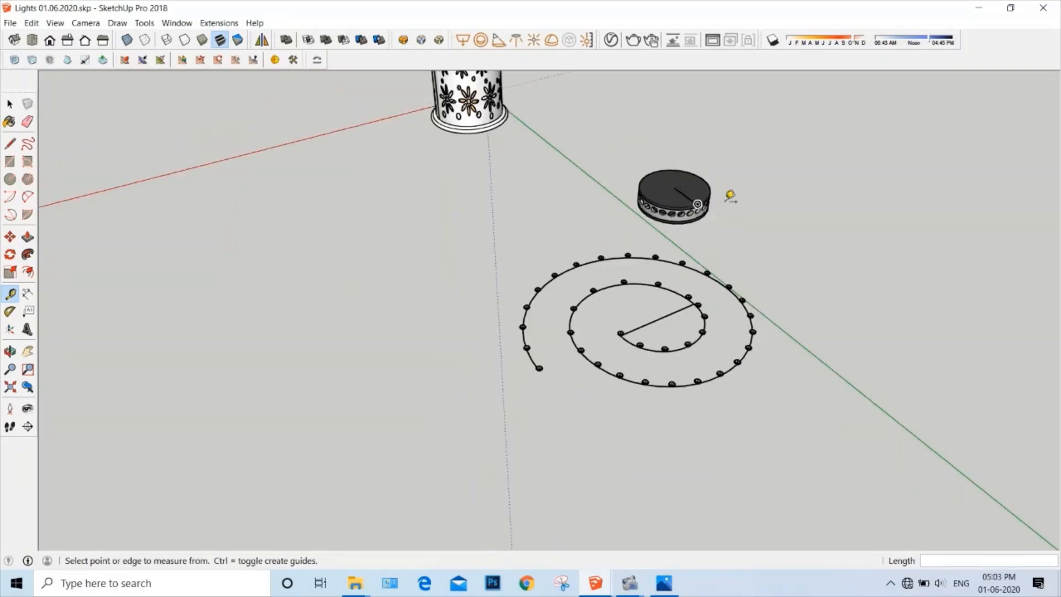
key("space")
key("l")
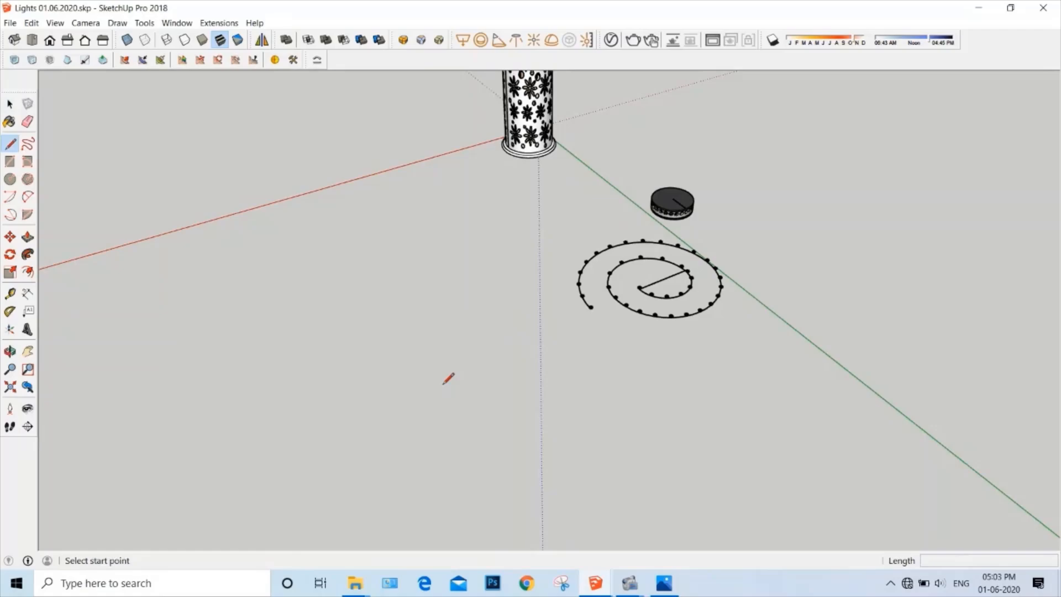
left_click(402, 415)
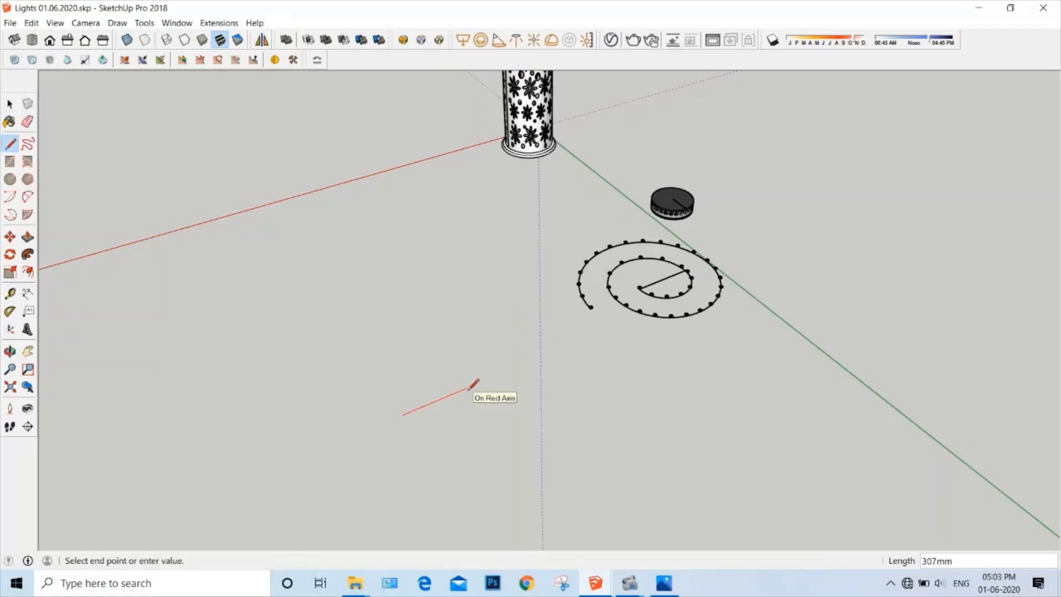
key("Return")
scroll(464, 389, "up", 3)
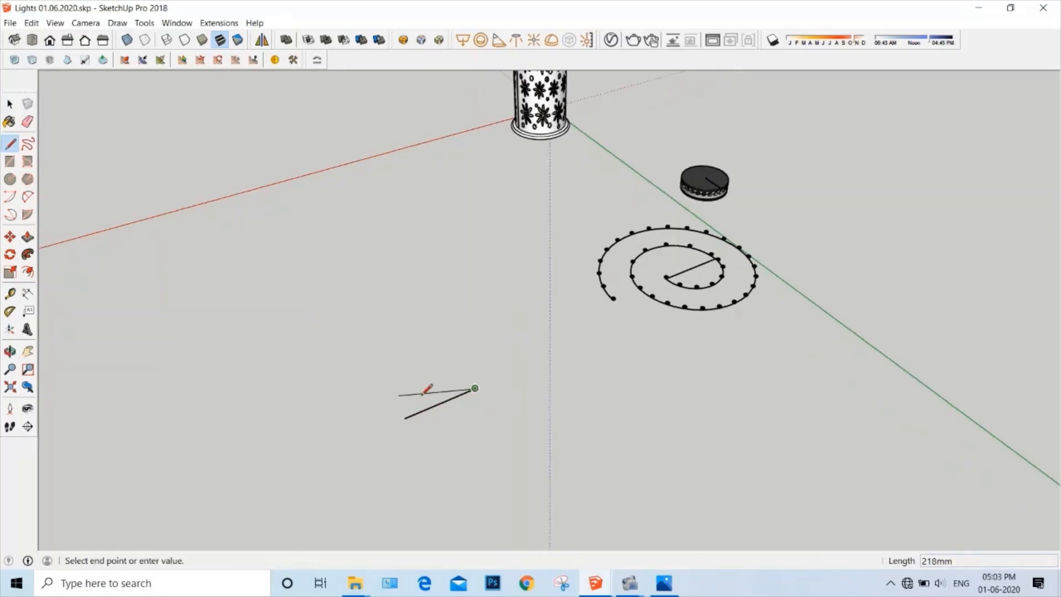
key("Escape")
- Draw a perpendicular line along the green axis from the baseline's midpoint
scroll(451, 407, "up", 1)
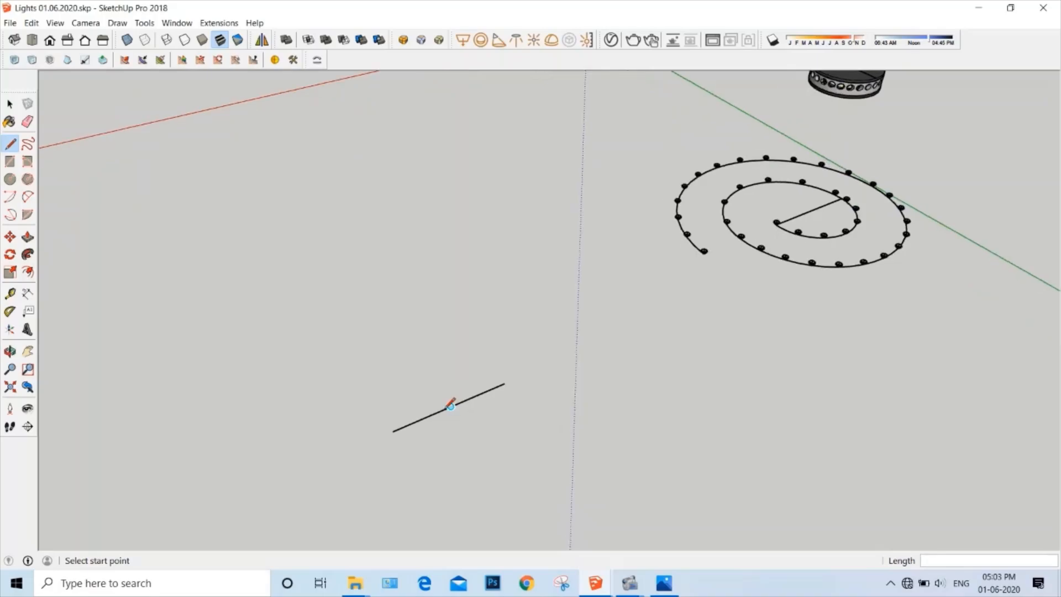
left_click(451, 406)
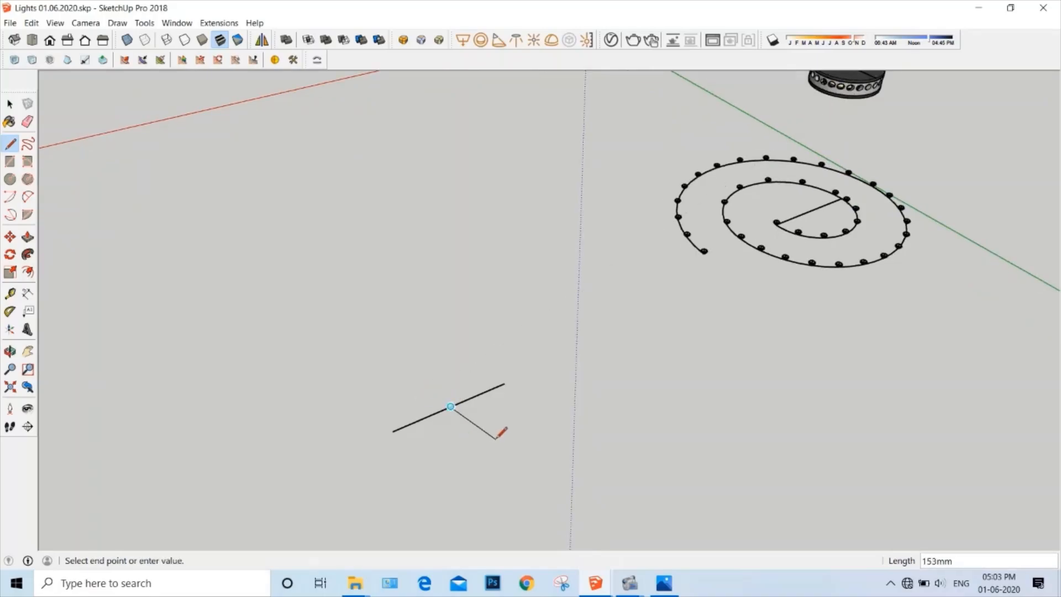
middle_click_drag(479, 439, 763, 448)
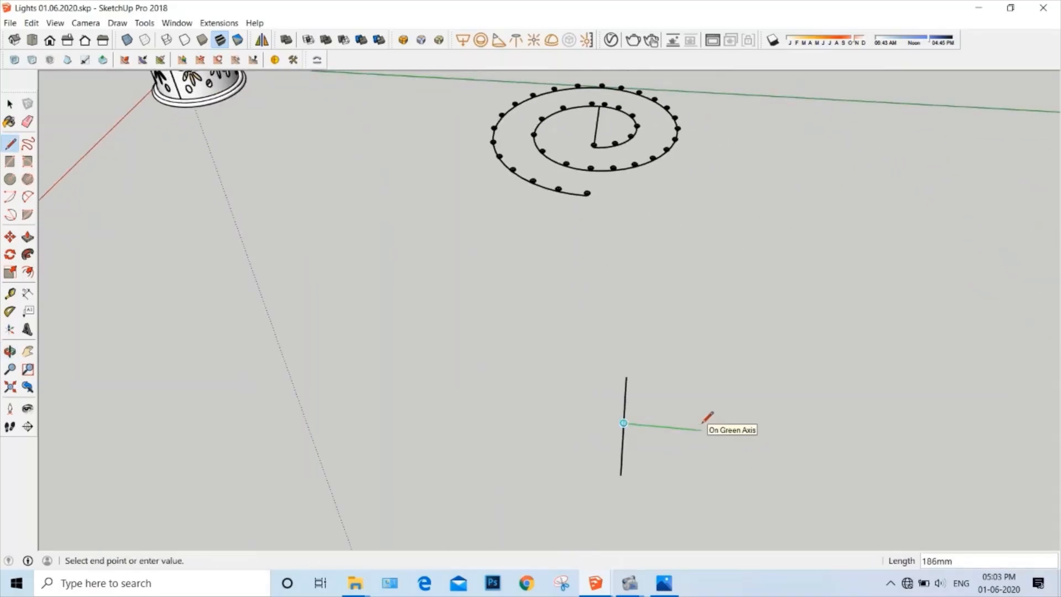
middle_click_drag(550, 422, 652, 344)
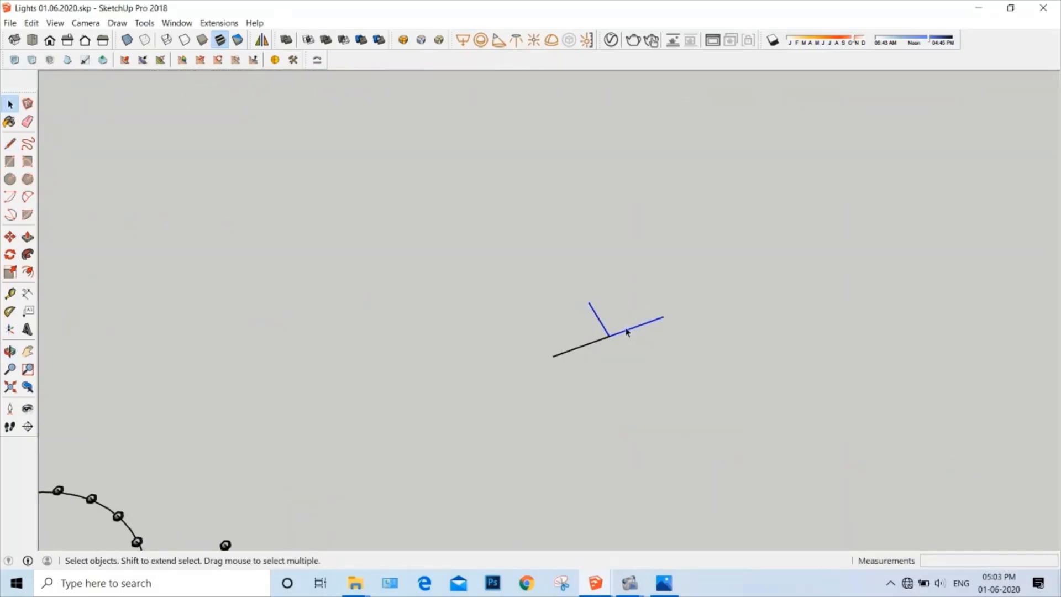
- Copy the perpendicular line and half of the baseline by one half-segment along the baseline, repeated x5
key("m")
left_click(554, 355)
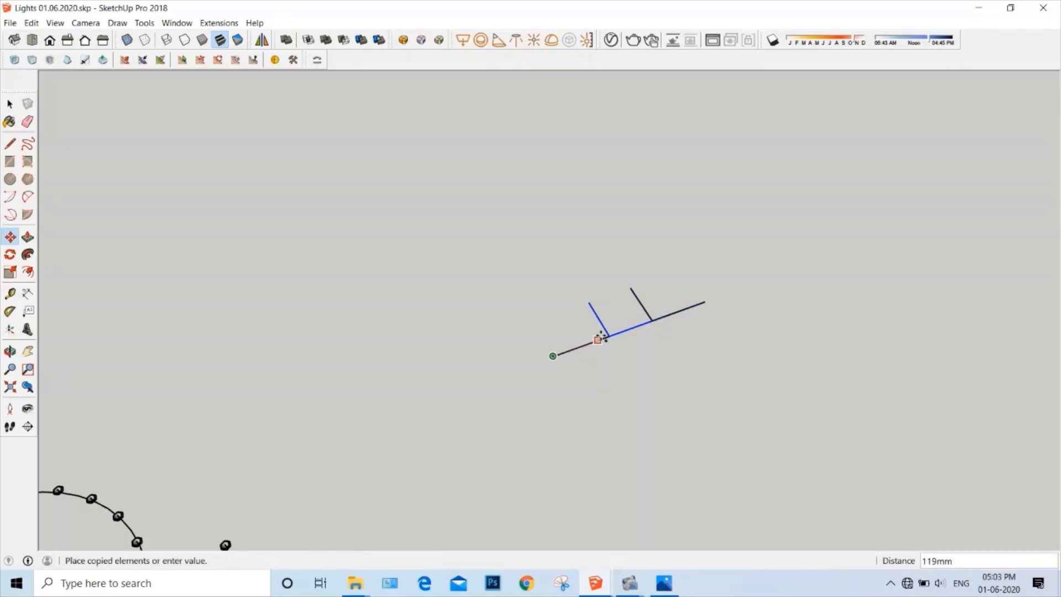
left_click(608, 335)
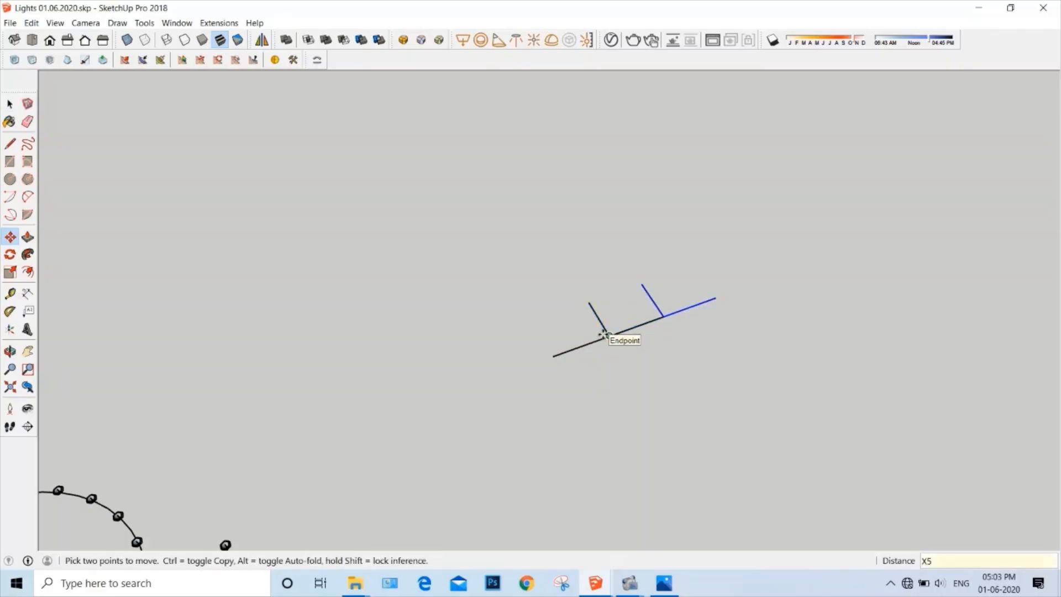
key("Return")
key("space")
- Draw a small letter A from straight lines beside the fourth tick to label that point on the baseline as an arc centre
middle_click_drag(604, 331, 584, 352)
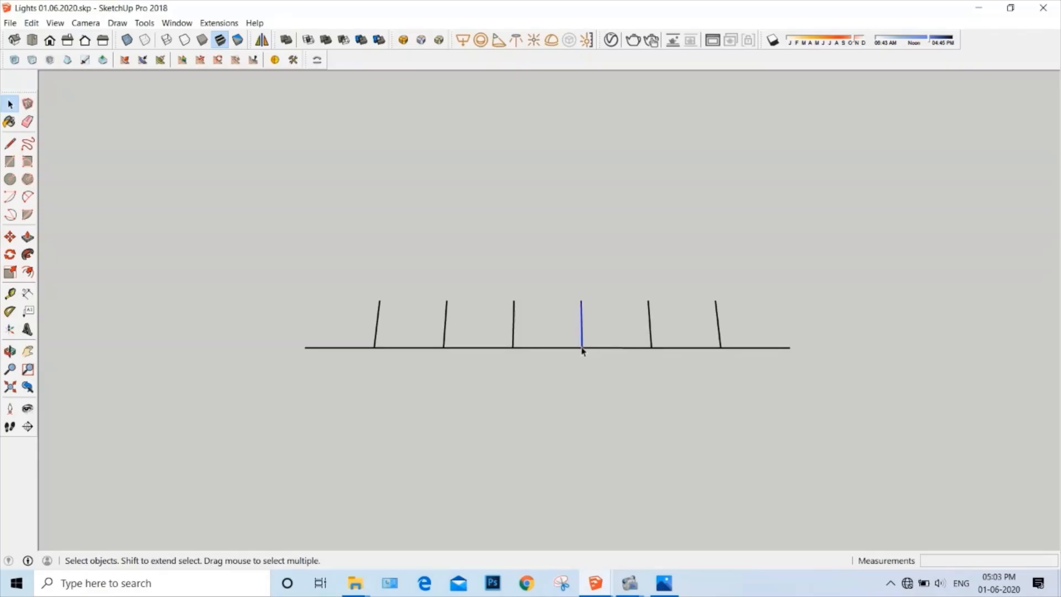
key("l")
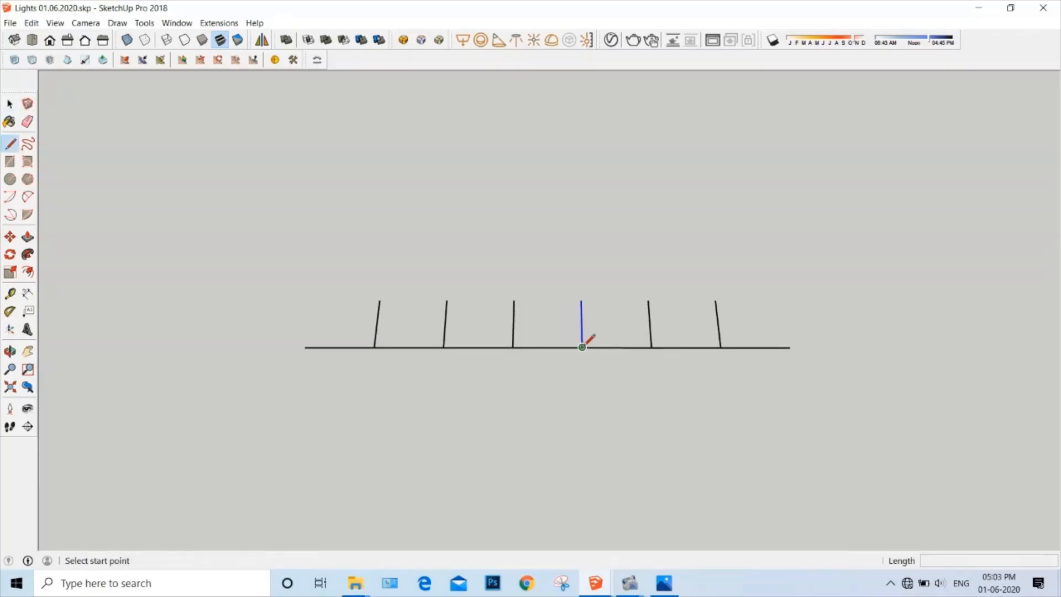
scroll(581, 348, "up", 2)
key("space")
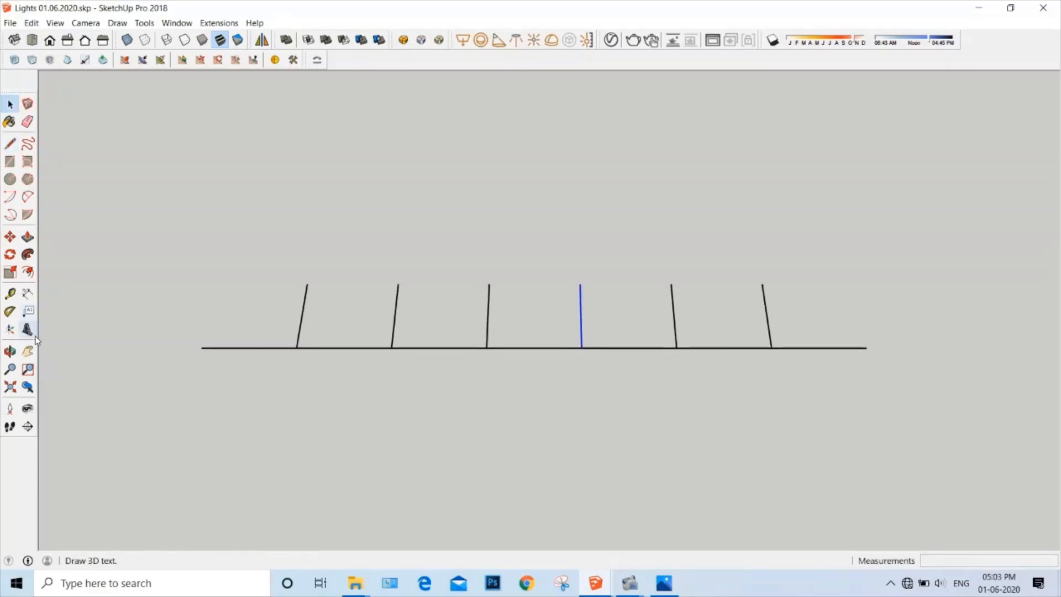
scroll(564, 363, "up", 1)
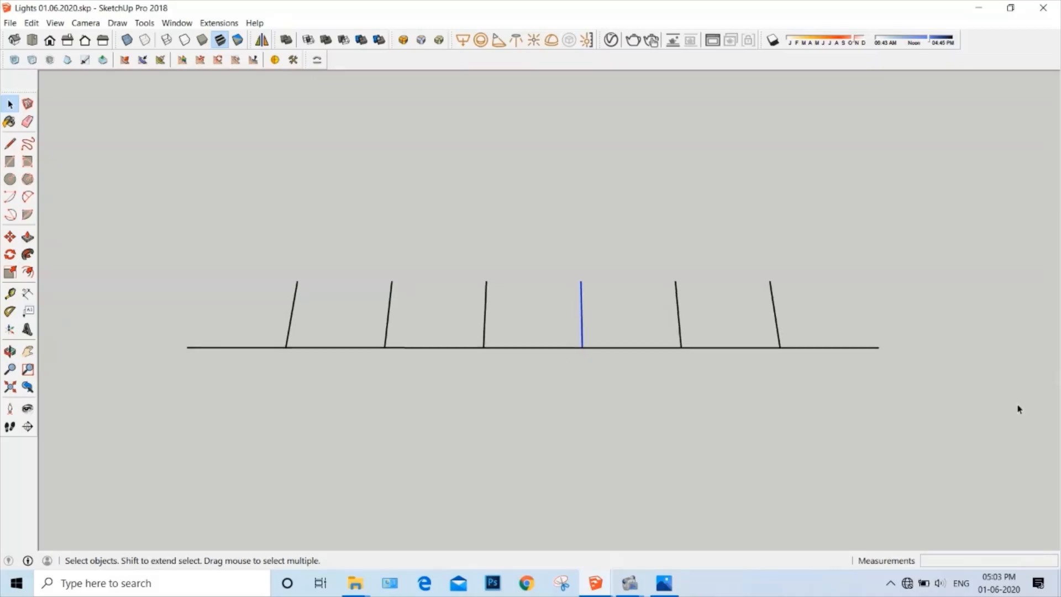
left_click(10, 144)
scroll(569, 348, "up", 1)
scroll(569, 350, "up", 3)
left_click(544, 386)
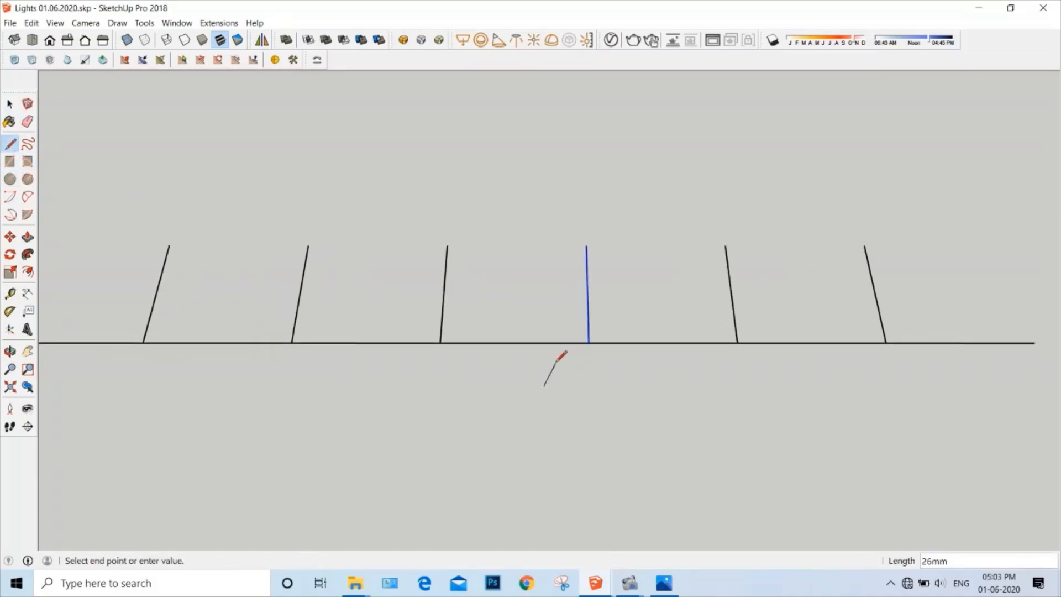
left_click(558, 359)
left_click(580, 386)
key("Escape")
left_click(551, 372)
left_click(570, 371)
key("Escape")
key("space")
scroll(590, 318, "down", 4)
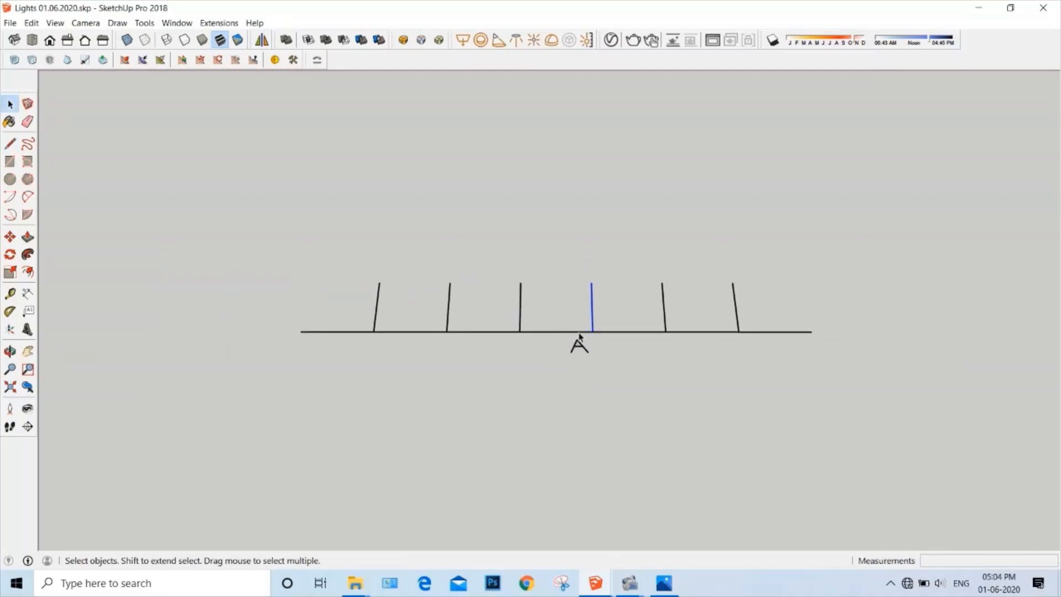
- Draw a line along the green axis from the midpoint of the baseline segment next to A, on the side opposite the ticks
scroll(627, 353, "up", 1)
scroll(623, 346, "up", 1)
left_click(640, 329)
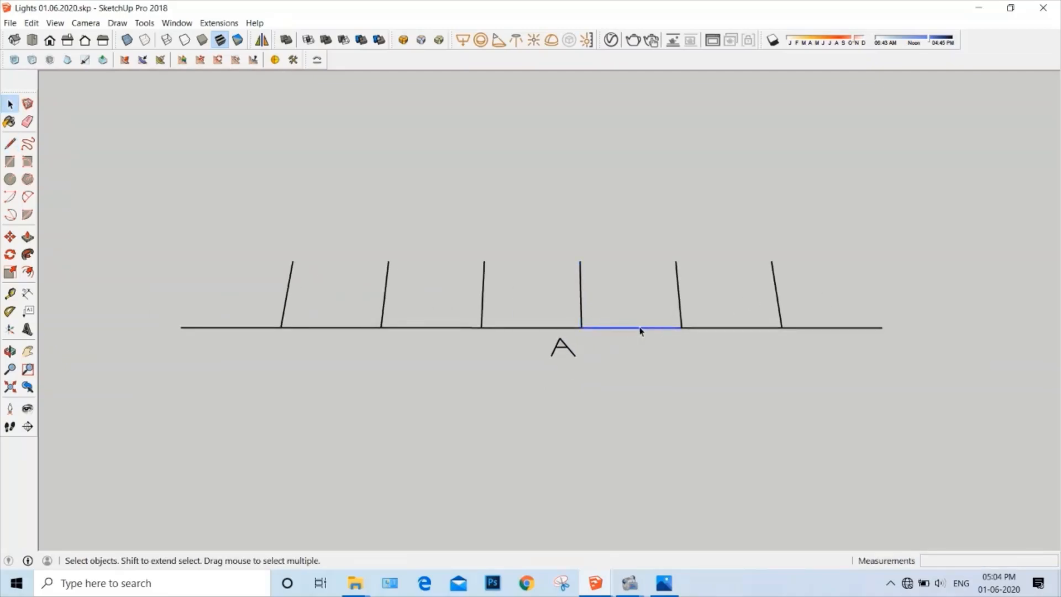
key("l")
left_click(631, 327)
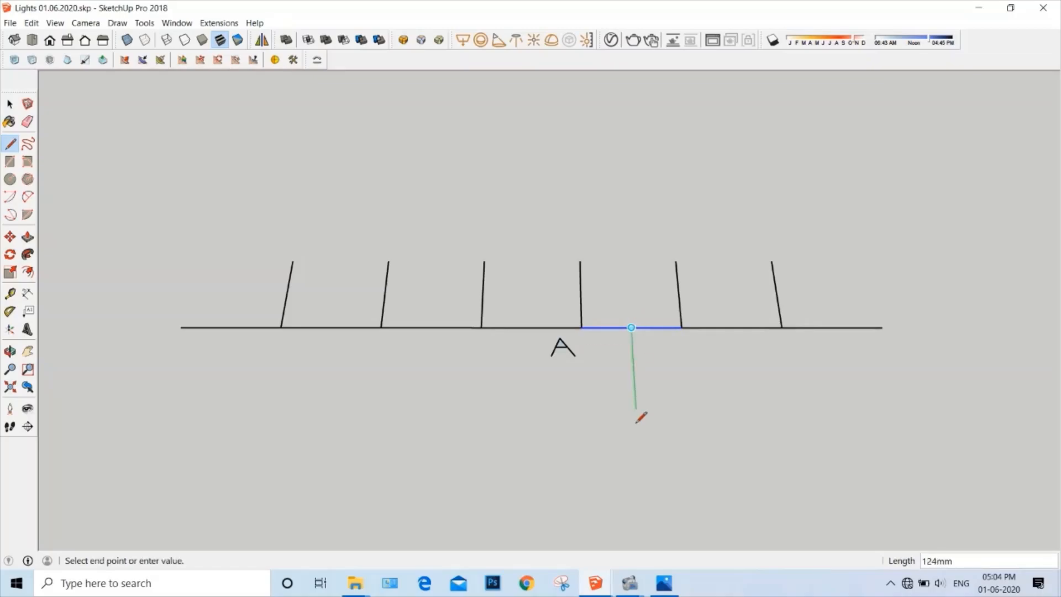
left_click(637, 431)
key("space")
scroll(619, 354, "down", 1)
- Draw a 180° arc centred on point A from the third tick's base to the fifth tick's base, on the ticks' side
middle_click_drag(619, 355, 568, 348)
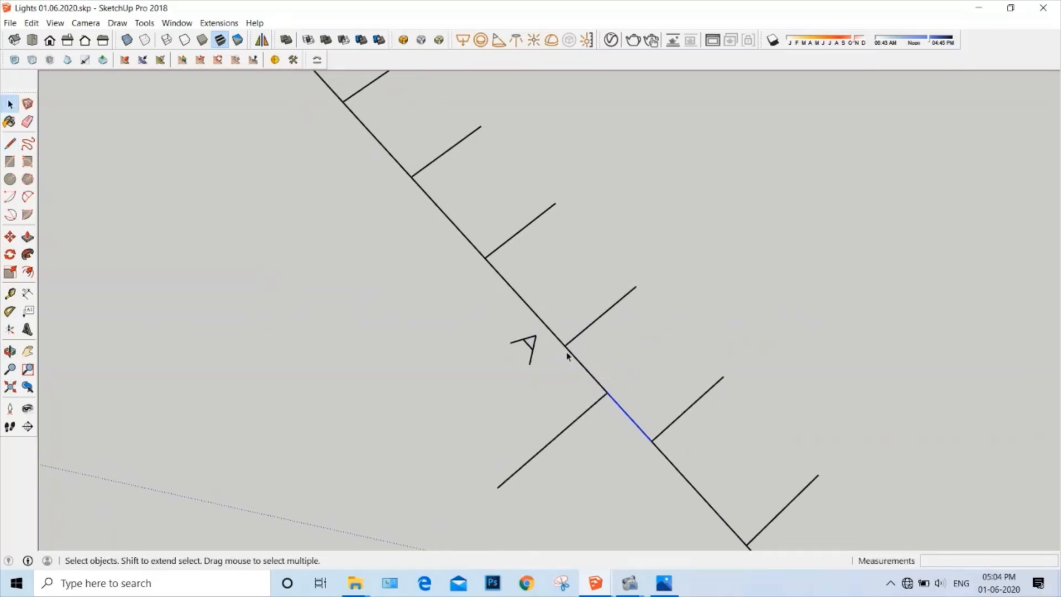
scroll(560, 339, "down", 2)
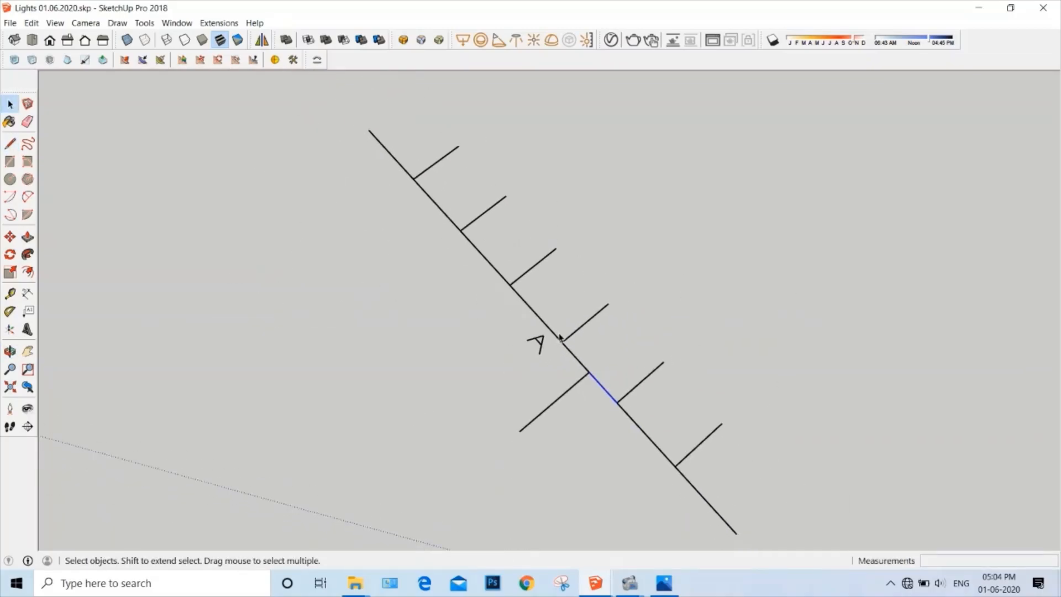
left_click(10, 198)
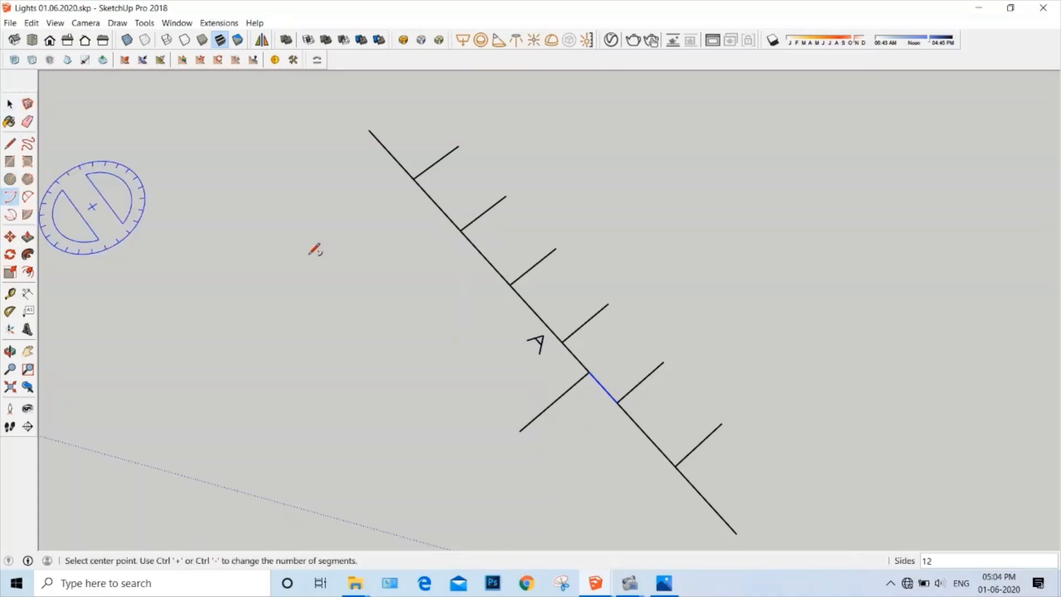
scroll(570, 345, "up", 2)
left_click(561, 343)
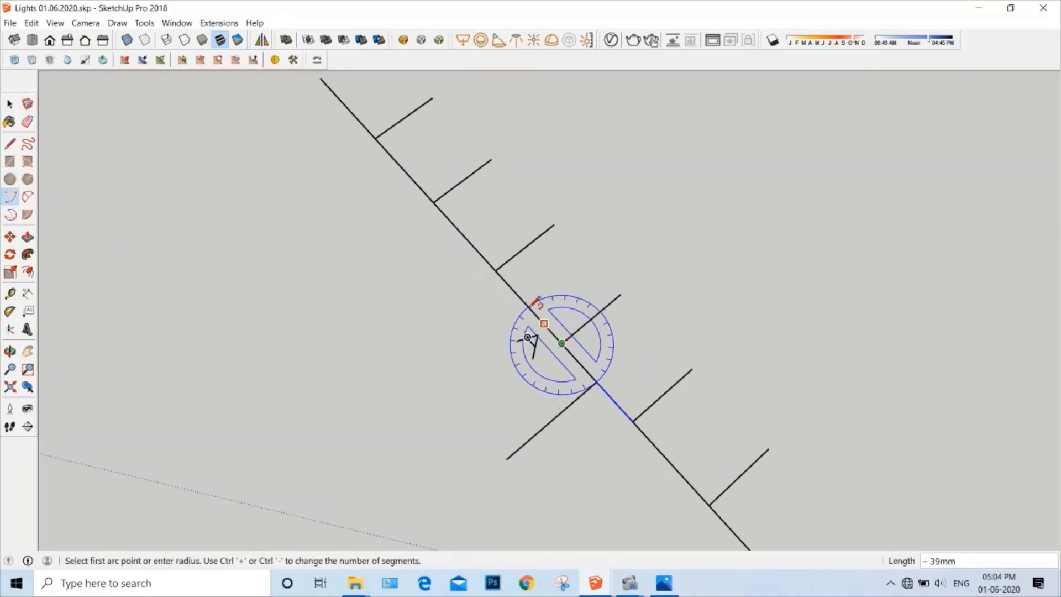
left_click(496, 270)
scroll(555, 230, "down", 5)
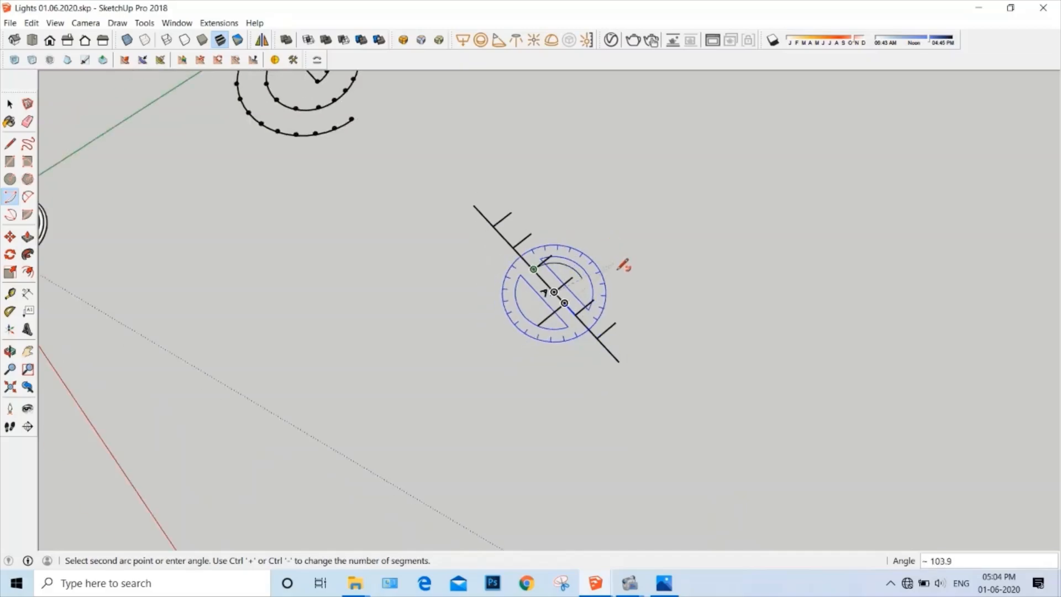
scroll(590, 304, "up", 2)
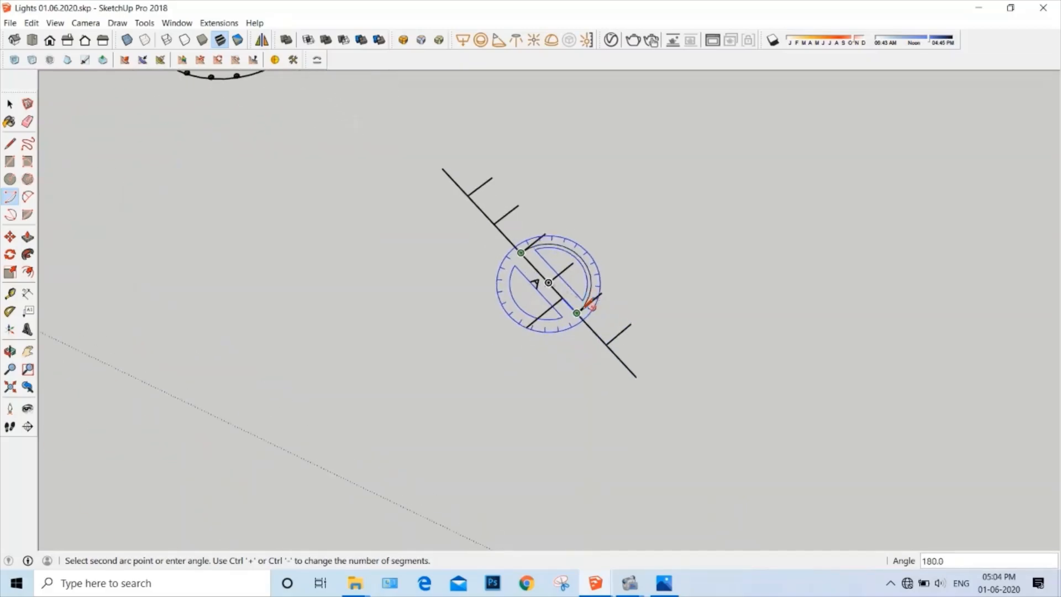
left_click(586, 309)
scroll(679, 321, "down", 3)
key("space")
scroll(605, 288, "up", 4)
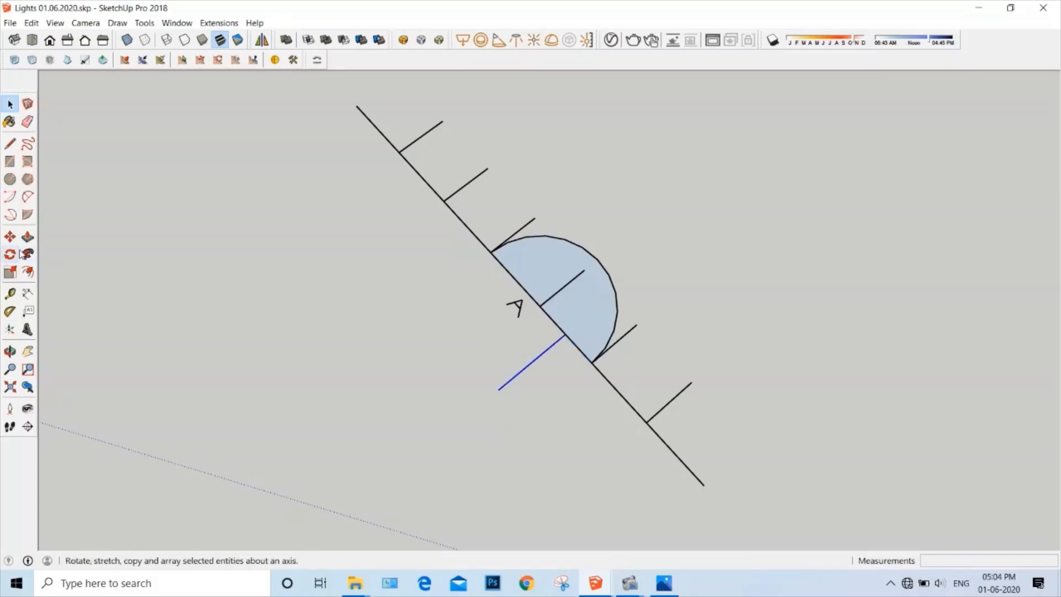
- Extend the spiral with a 180° arc about the midpoint line from the third to the sixth tick, and another about A to the second tick
left_click(10, 197)
scroll(562, 329, "up", 2)
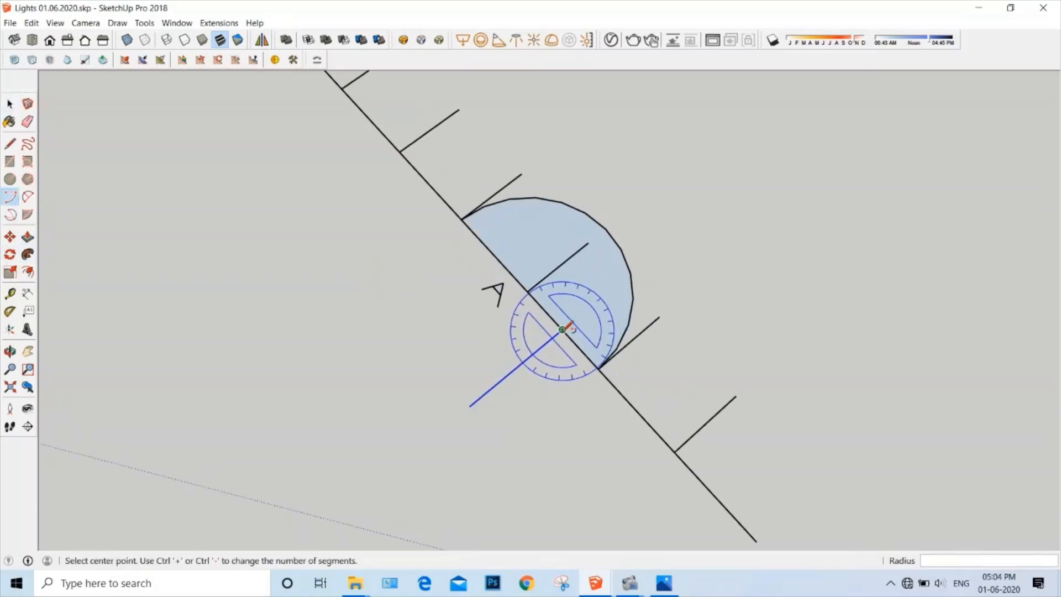
left_click(563, 329)
left_click(463, 218)
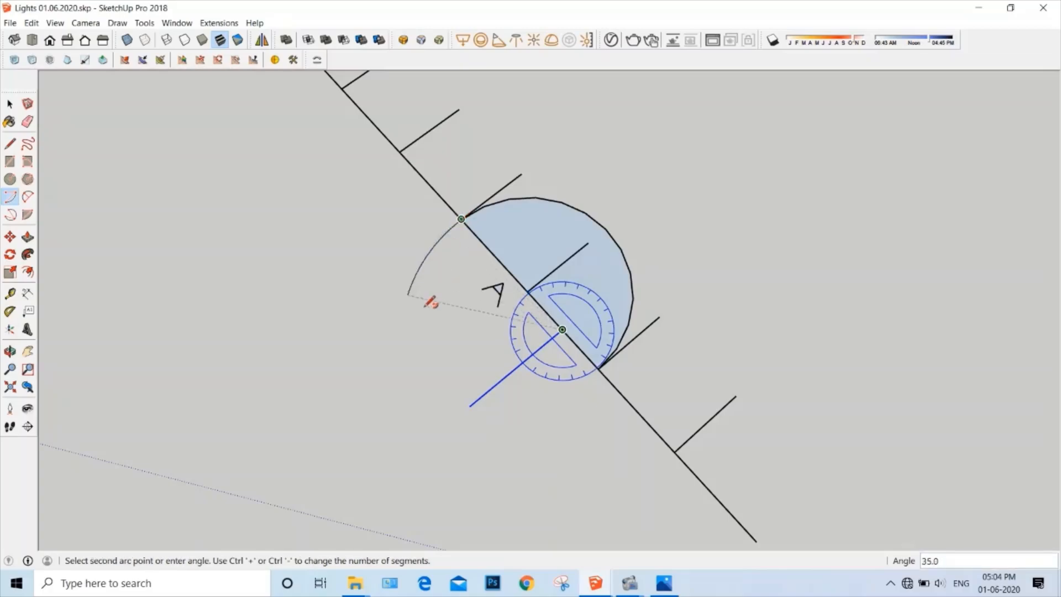
left_click(675, 449)
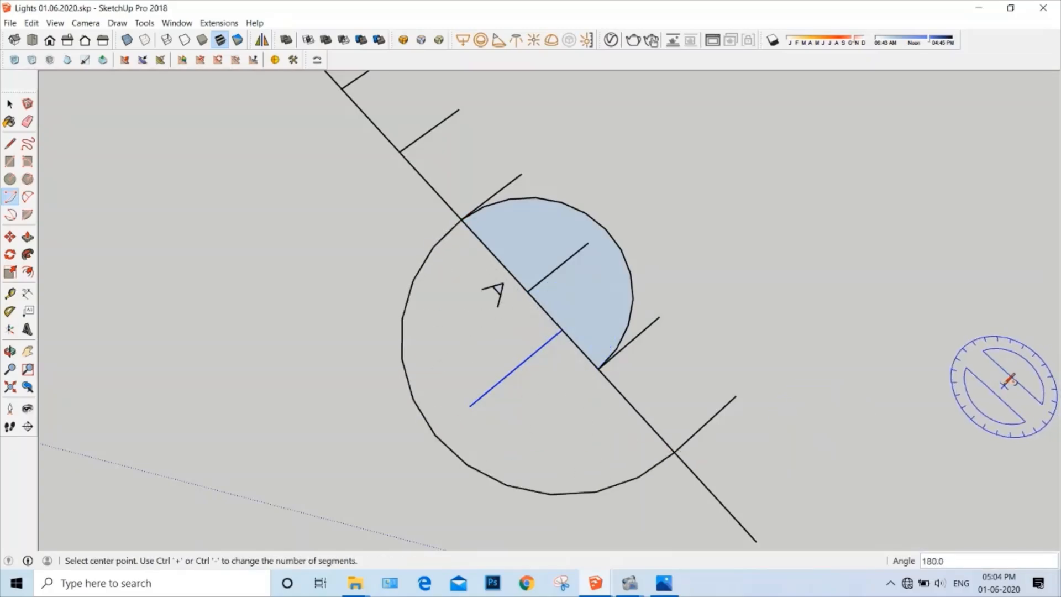
left_click(528, 292)
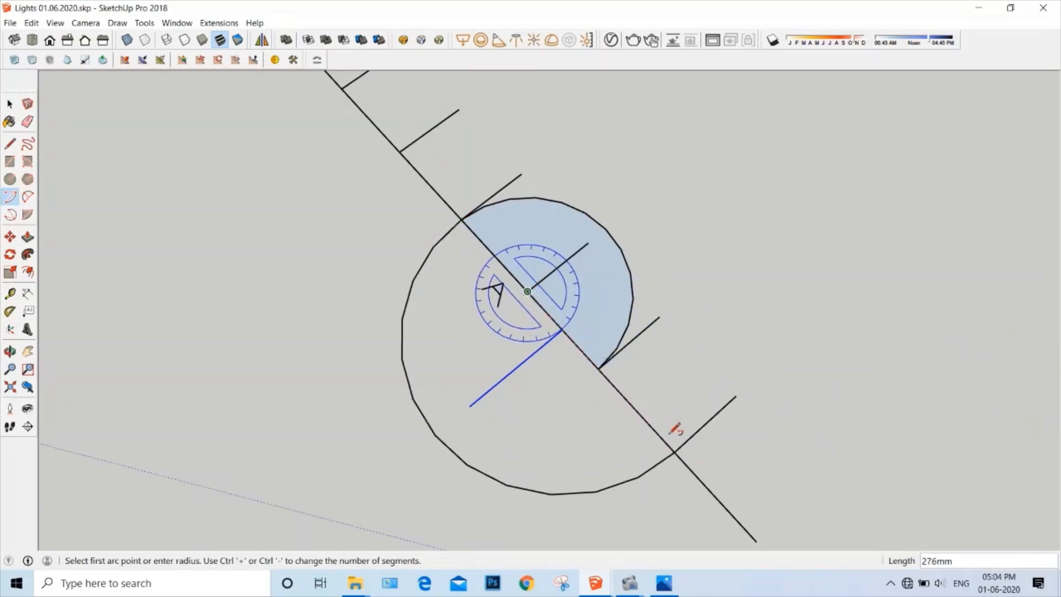
left_click(674, 452)
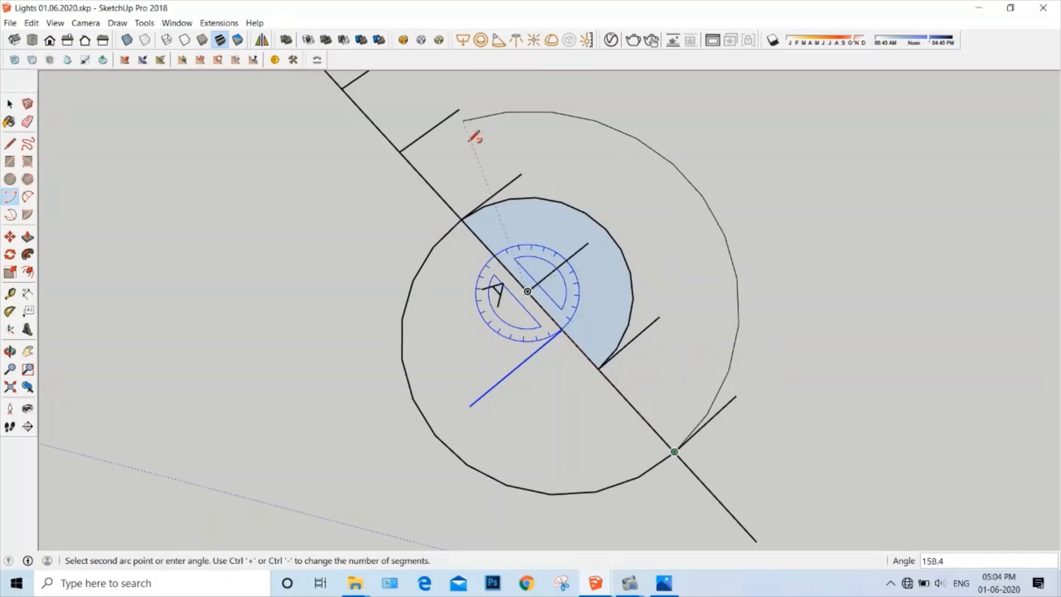
left_click(400, 150)
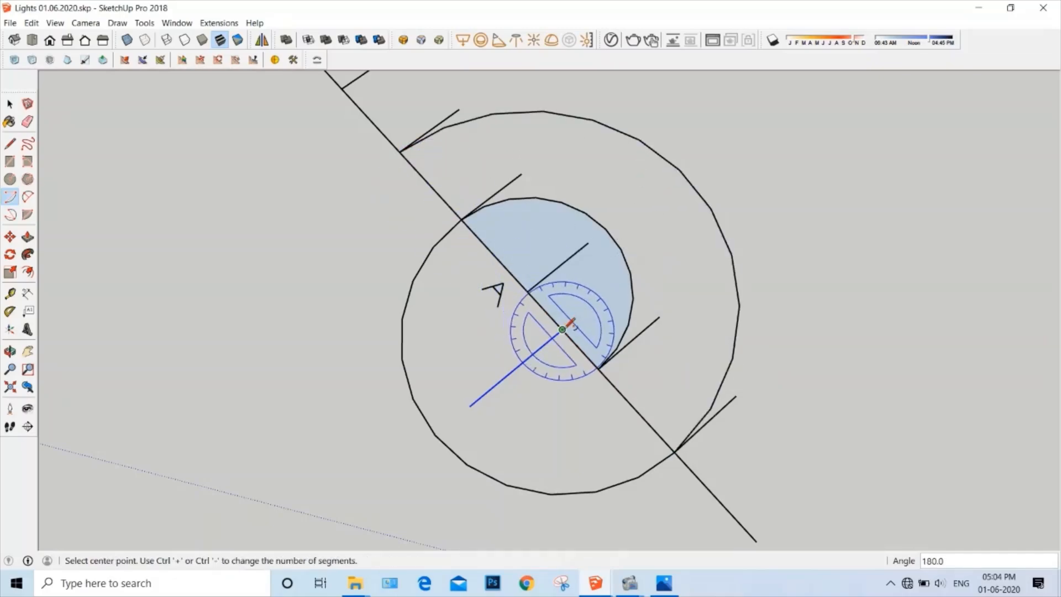
- Continue the spiral with a 180° arc about the midpoint line from the second tick to the baseline's end, and another about A to the first tick
left_click(561, 326)
scroll(639, 407, "down", 2)
scroll(493, 244, "up", 2)
left_click(449, 204)
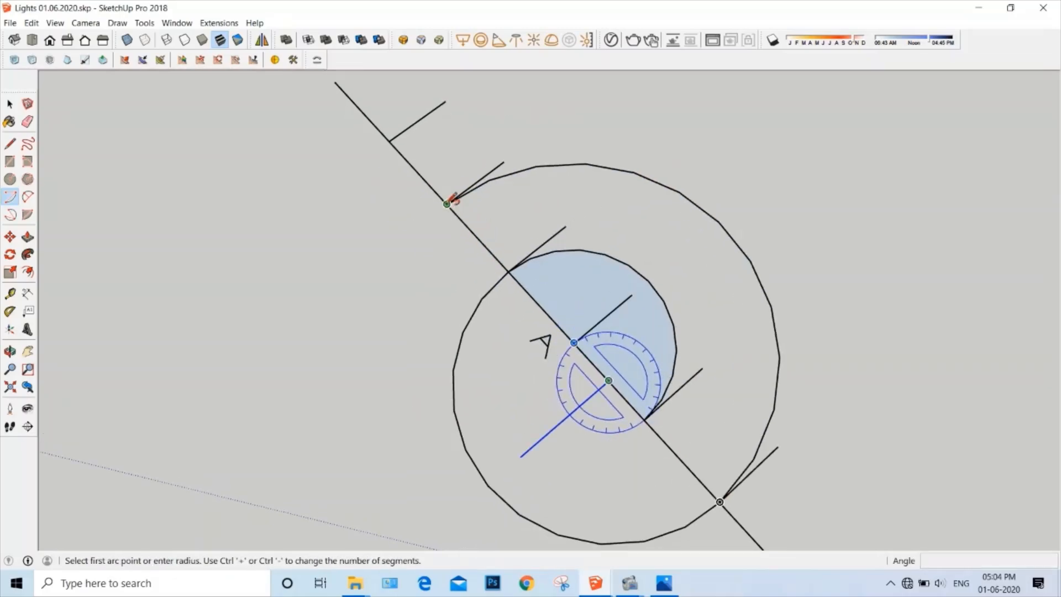
scroll(360, 259, "down", 2)
left_click(666, 488)
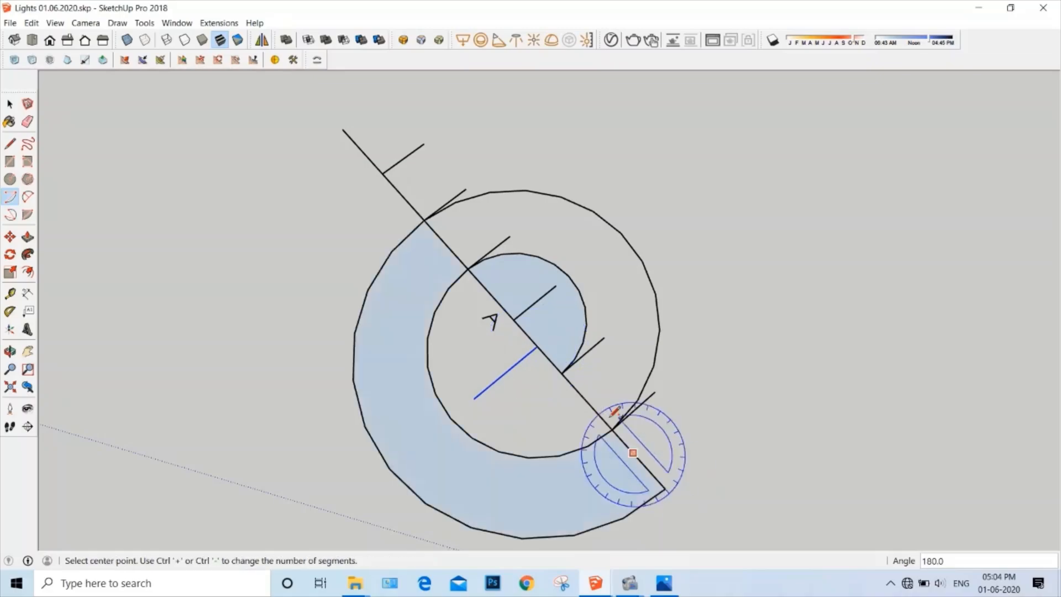
left_click(514, 320)
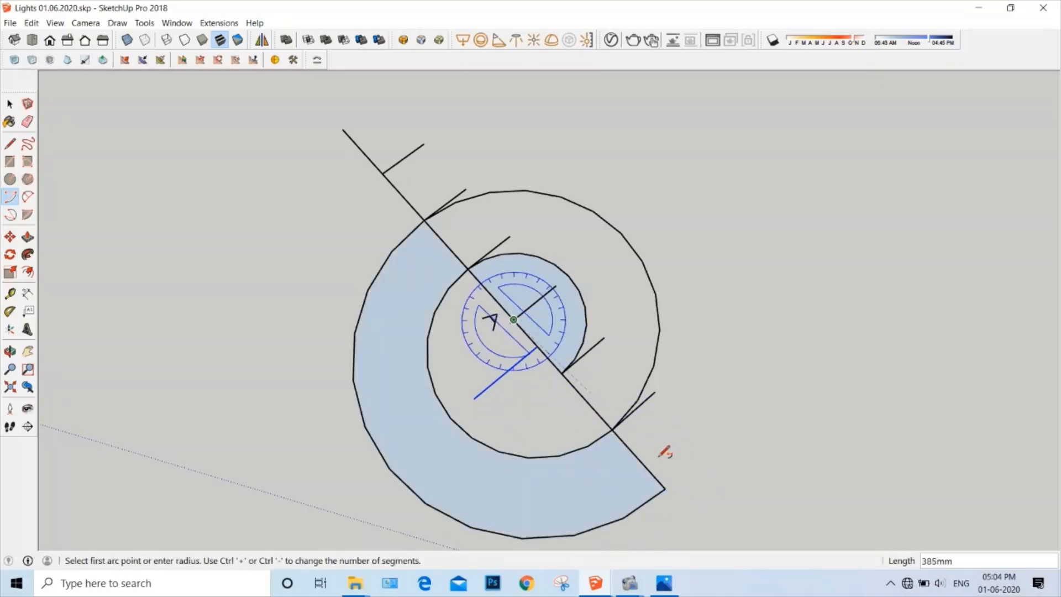
left_click(667, 486)
left_click(385, 172)
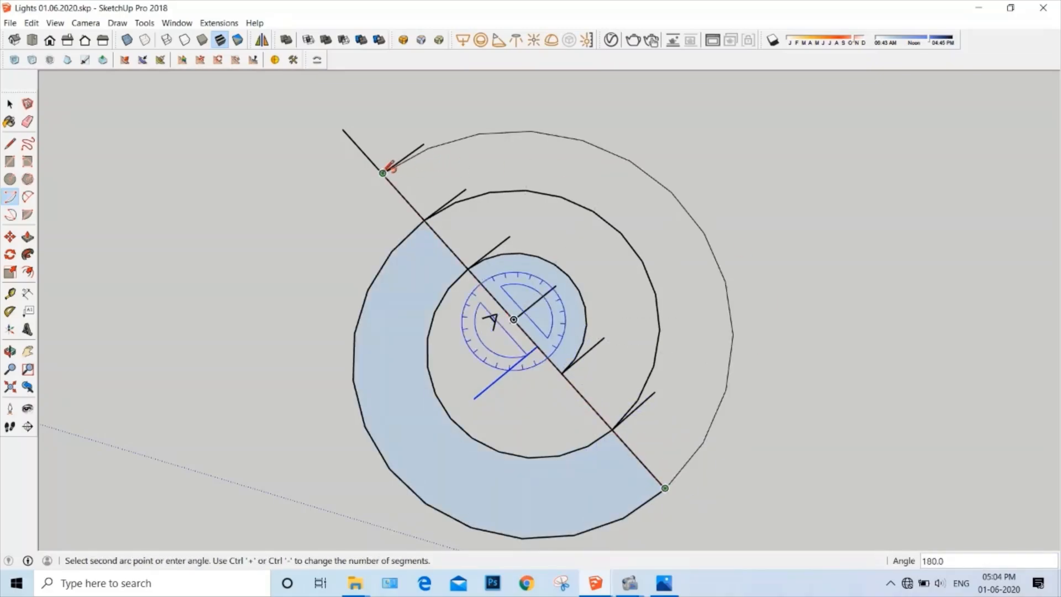
- Add the outermost 180° arc about the midpoint line, starting at the first tick and ending beyond the baseline's far end
left_click(537, 346)
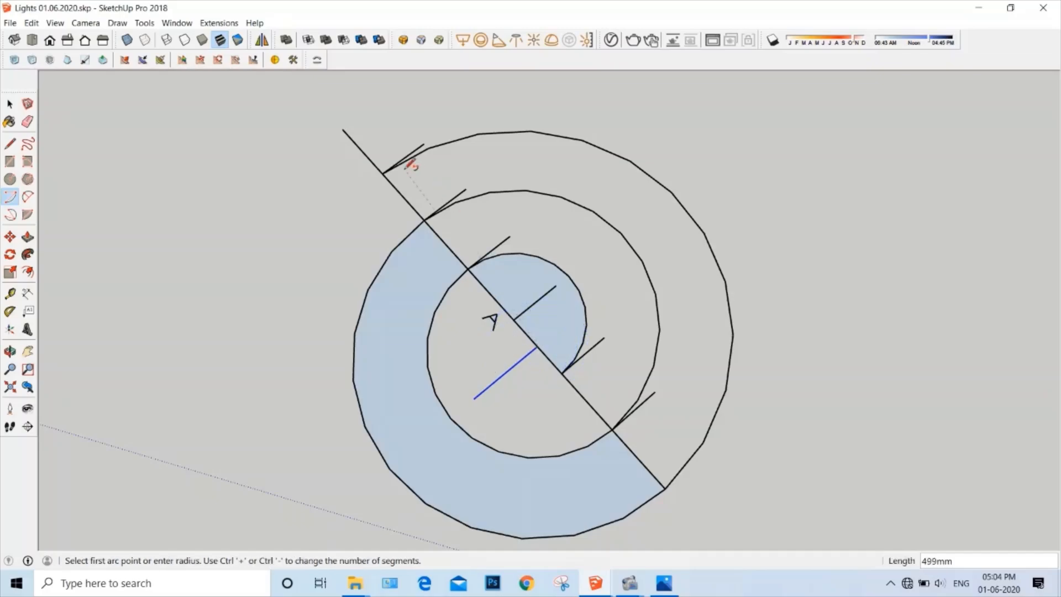
left_click(392, 166)
scroll(321, 243, "down", 2)
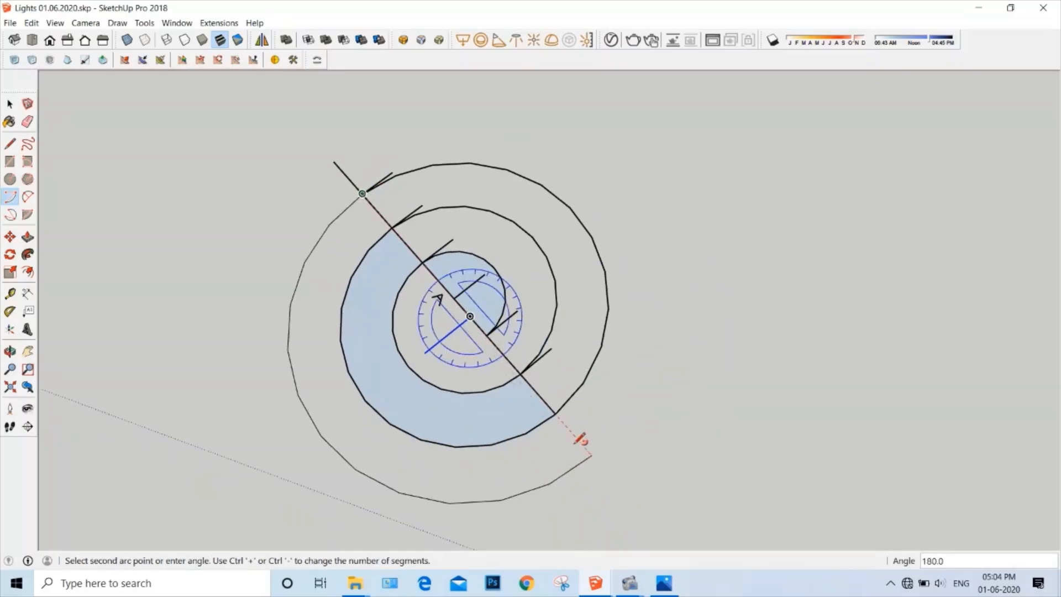
left_click(594, 448)
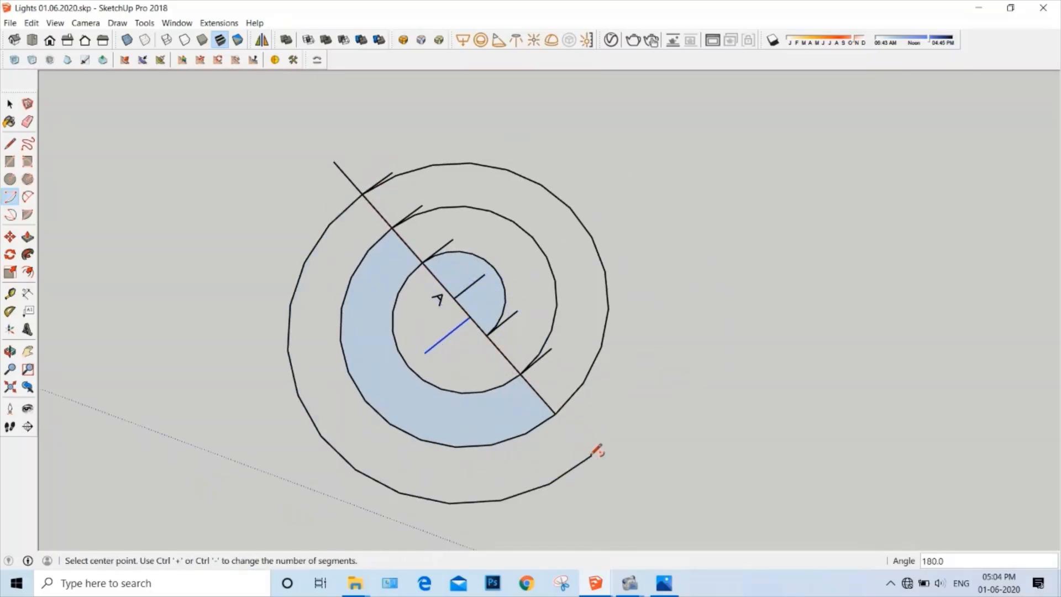
key("space")
scroll(625, 360, "down", 3)
scroll(510, 307, "up", 3)
- Delete the midpoint line, the letter A and the face inside the innermost semicircle
scroll(482, 346, "up", 2)
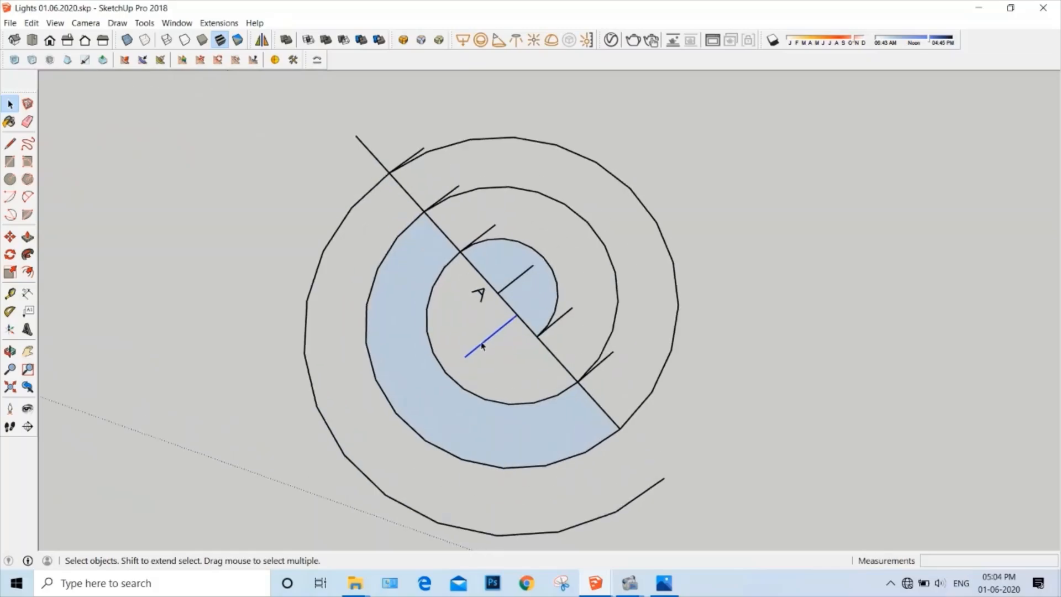
scroll(492, 309, "up", 1)
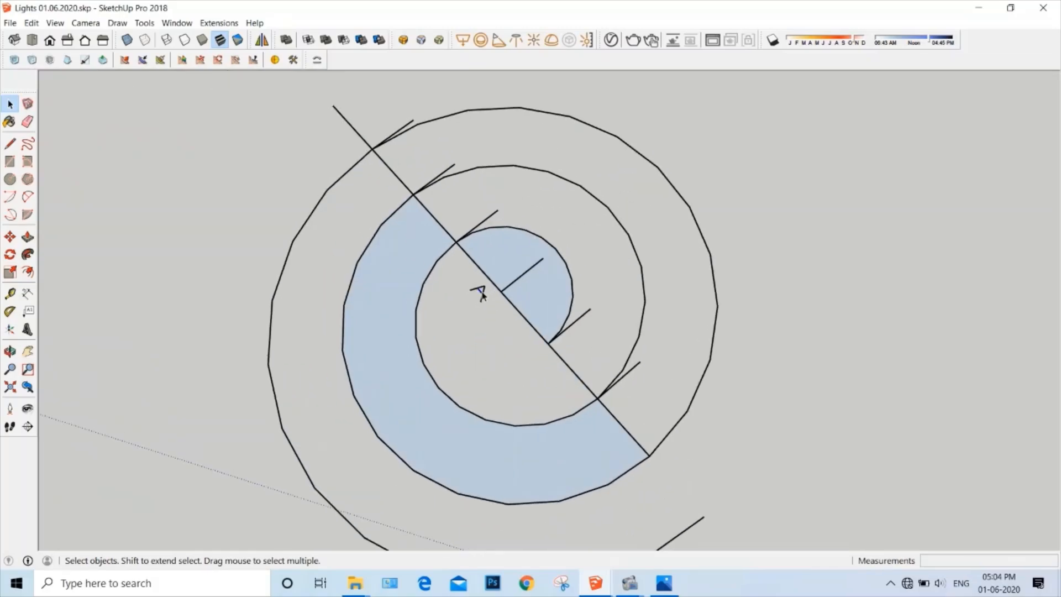
scroll(482, 296, "up", 1)
left_click(516, 266)
key("Delete")
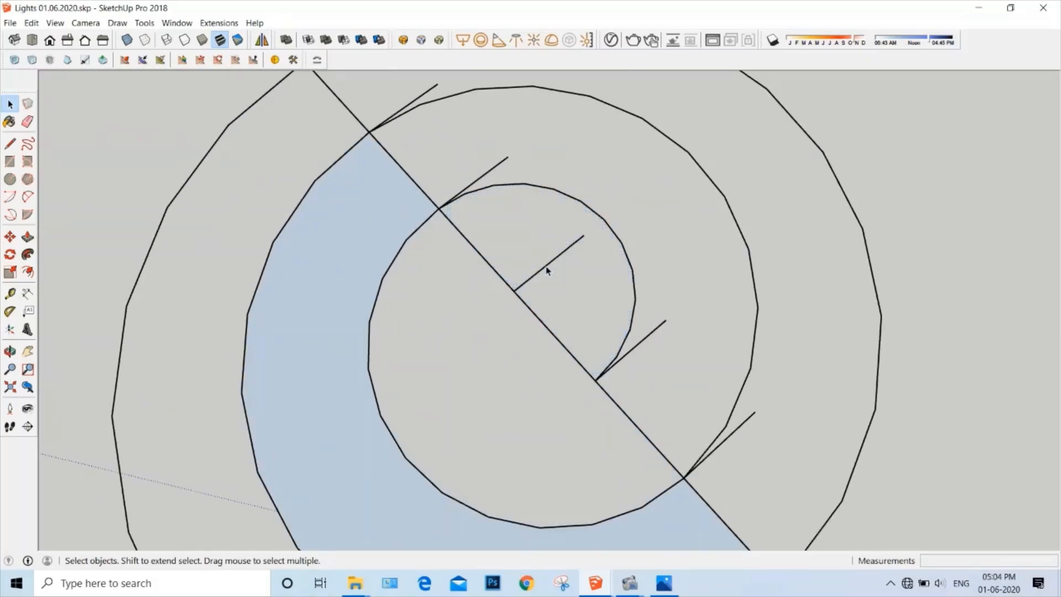
- Delete the spiral's tick lines, the crescent-shaped face and the baseline segments outside the innermost semicircle
scroll(488, 172, "down", 1)
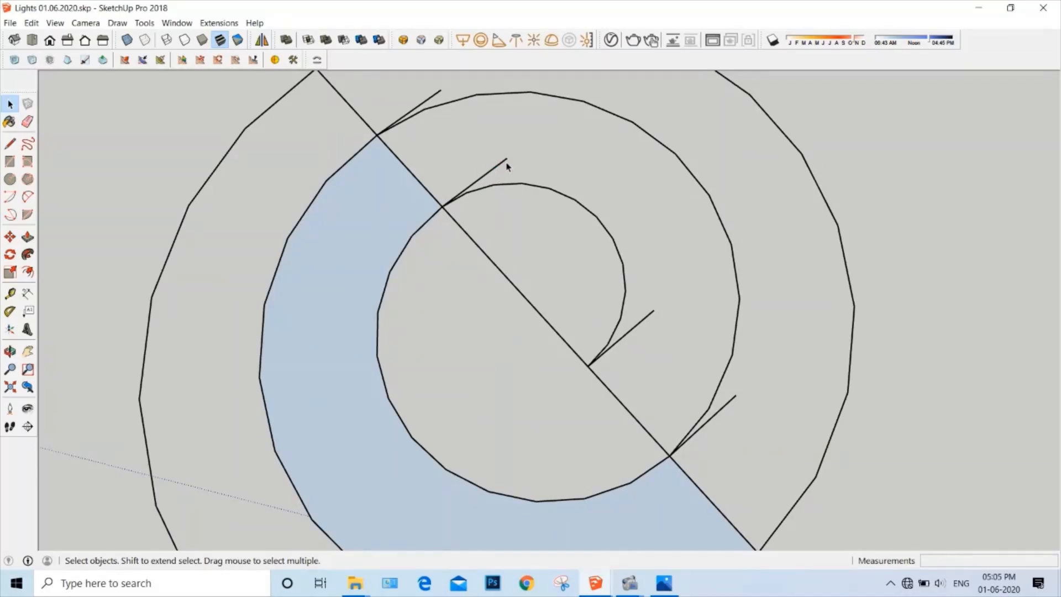
scroll(563, 240, "down", 1)
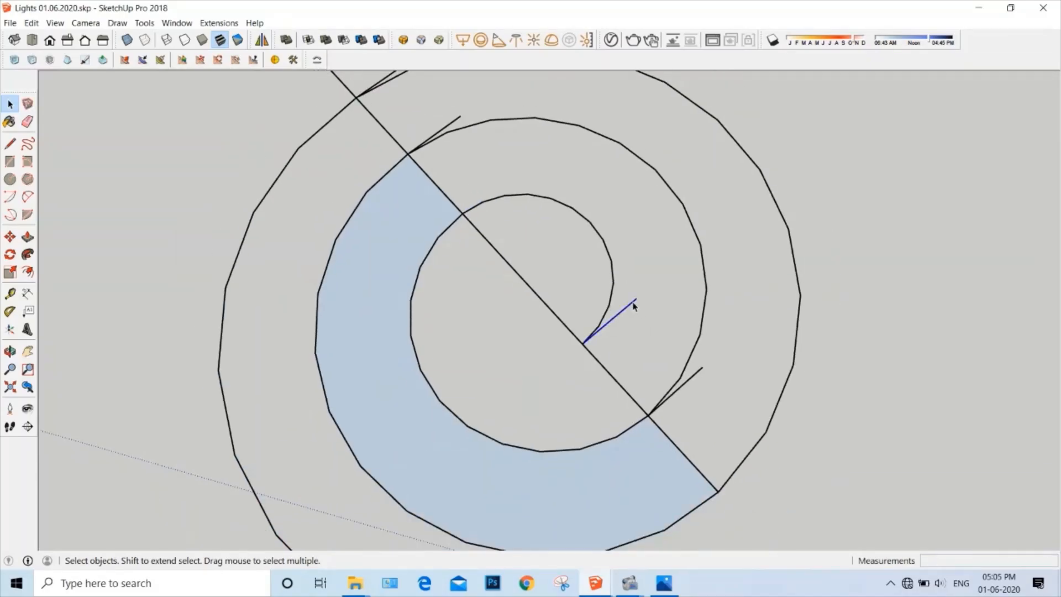
left_click(670, 448)
key("Delete")
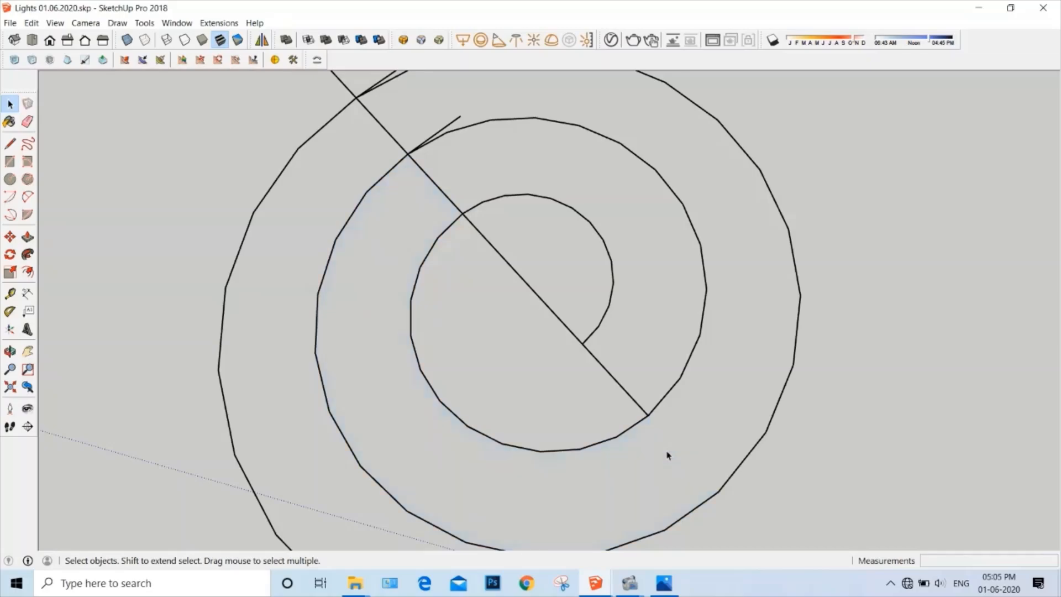
scroll(643, 449, "down", 1)
key("Delete")
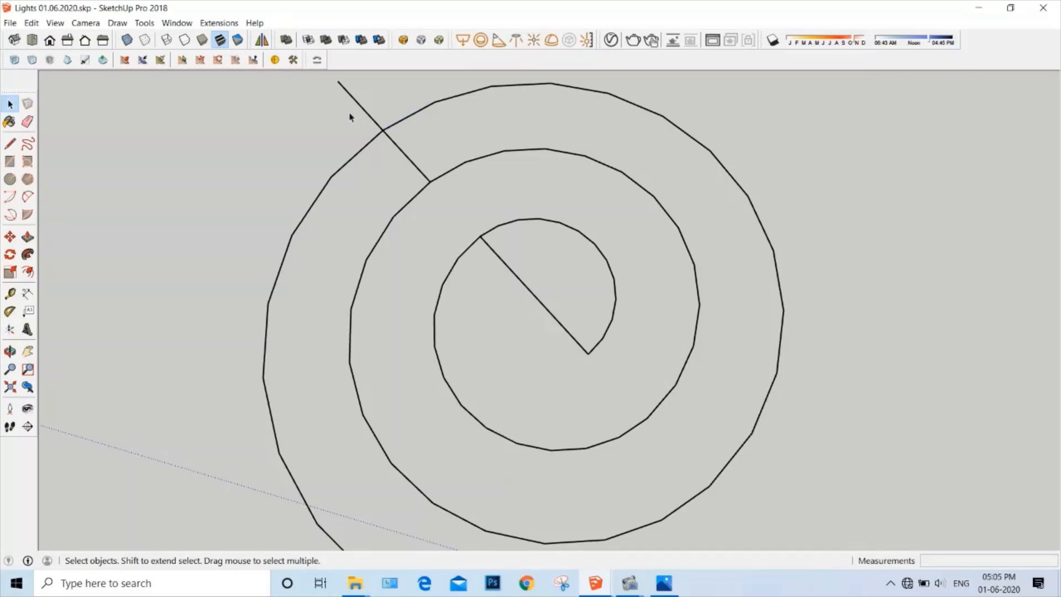
key("Delete")
scroll(490, 289, "down", 4)
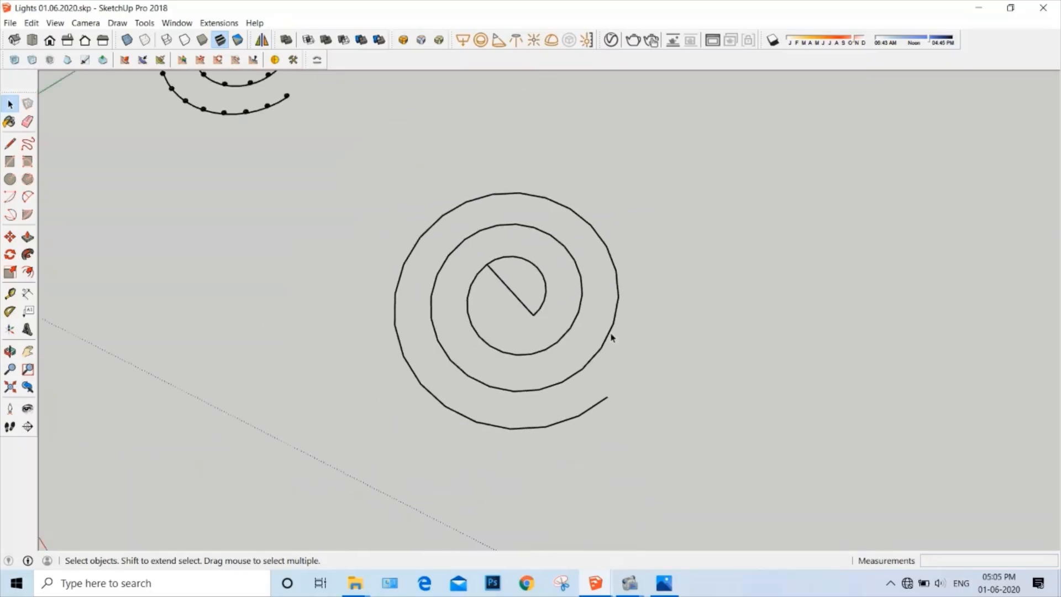
- Compare the new spiral's number of turns with the finished spiral of small lights beside the round ceiling light
middle_click_drag(611, 336, 403, 210)
scroll(569, 156, "up", 4)
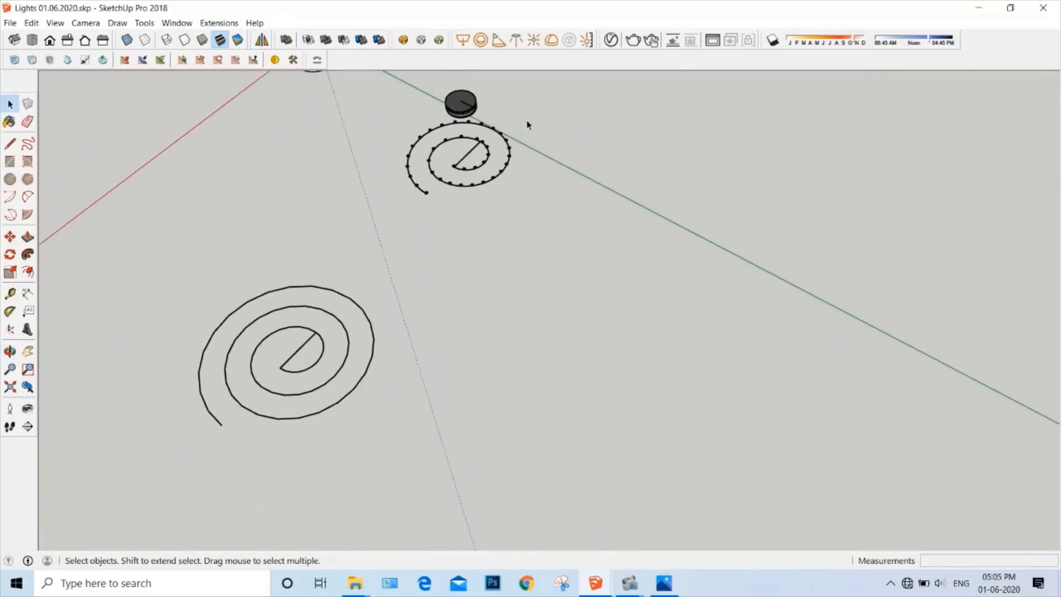
scroll(526, 126, "down", 1)
scroll(464, 177, "up", 3)
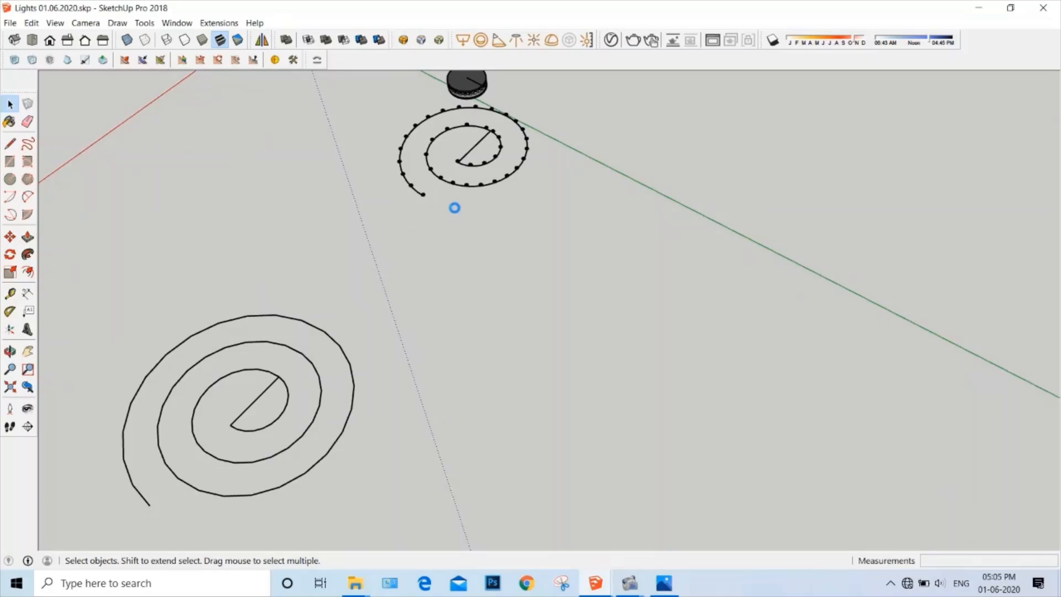
scroll(445, 185, "down", 1)
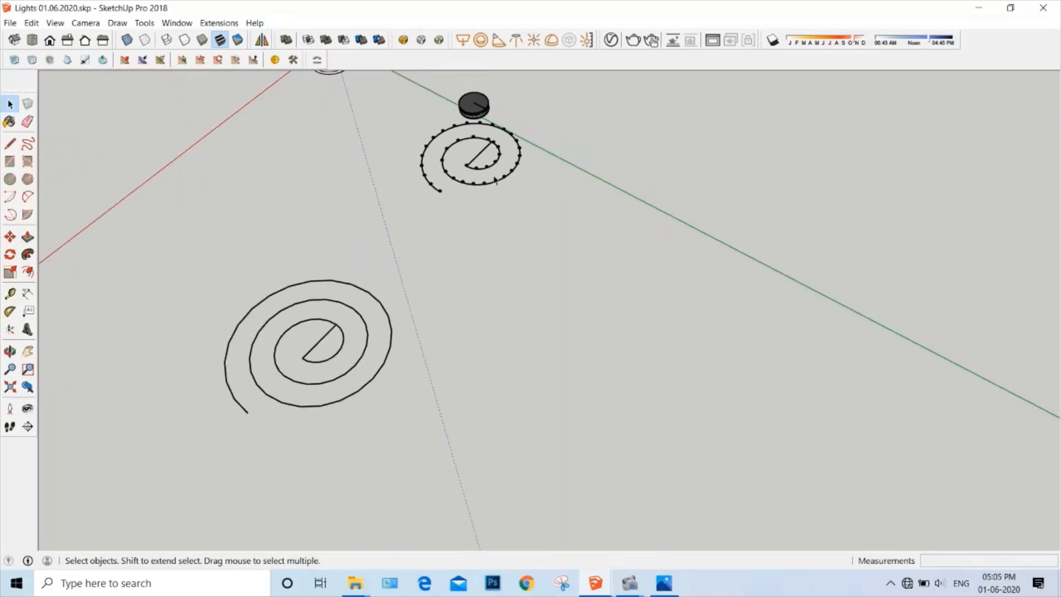
scroll(459, 191, "up", 3)
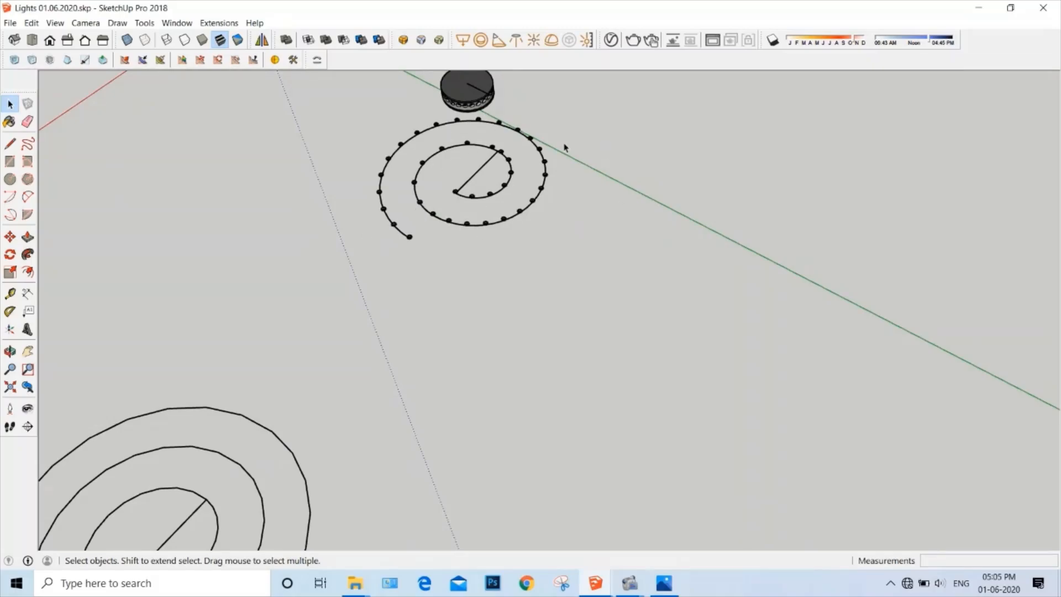
scroll(565, 147, "down", 1)
scroll(362, 360, "up", 2)
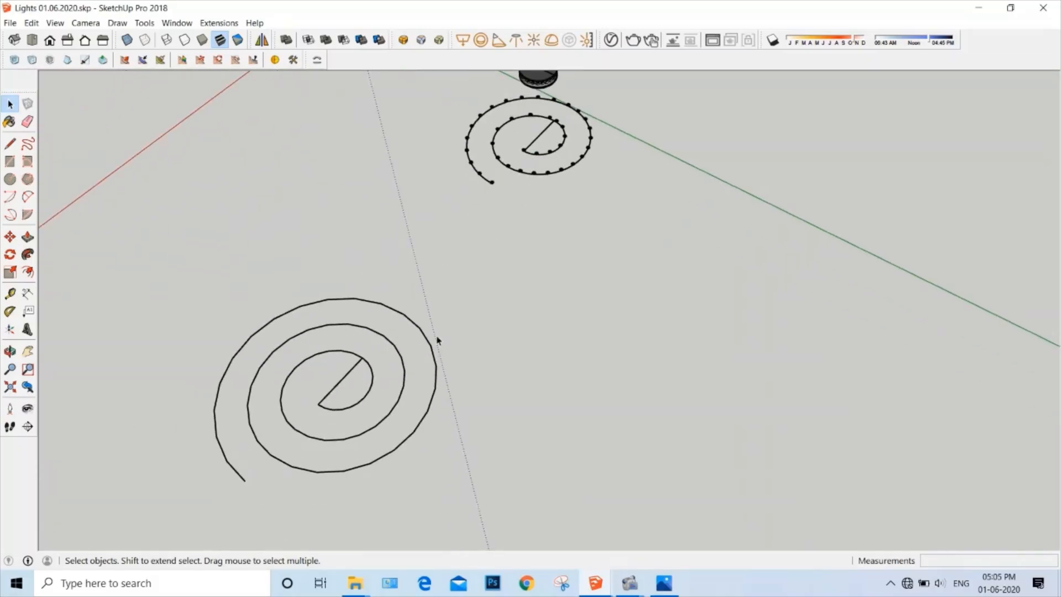
- Mark the end of the spiral's second turn with a short line, and delete the outermost turn together with that line
key("l")
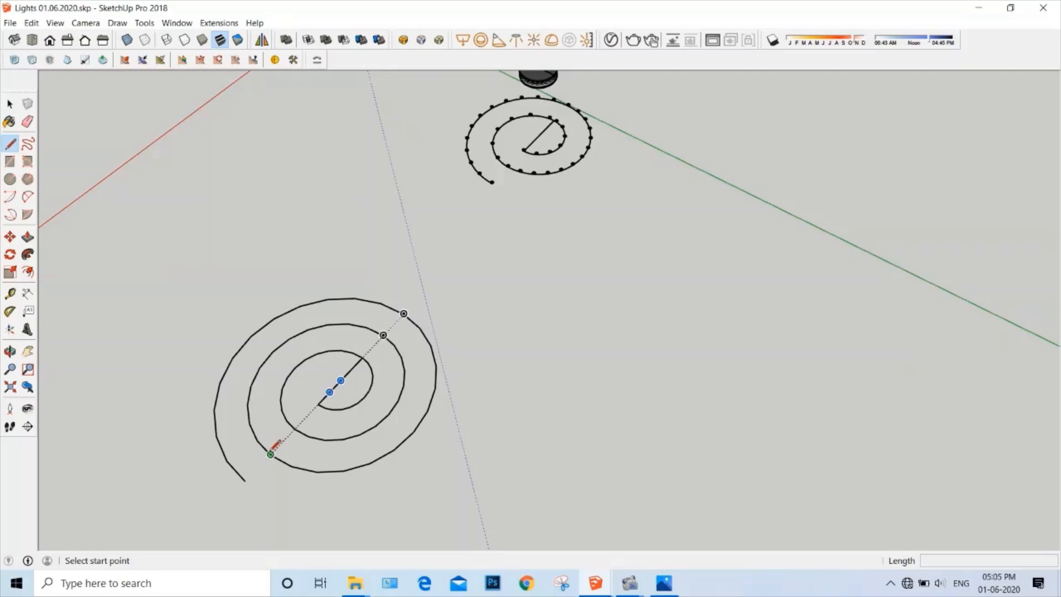
left_click(270, 455)
left_click(253, 472)
key("space")
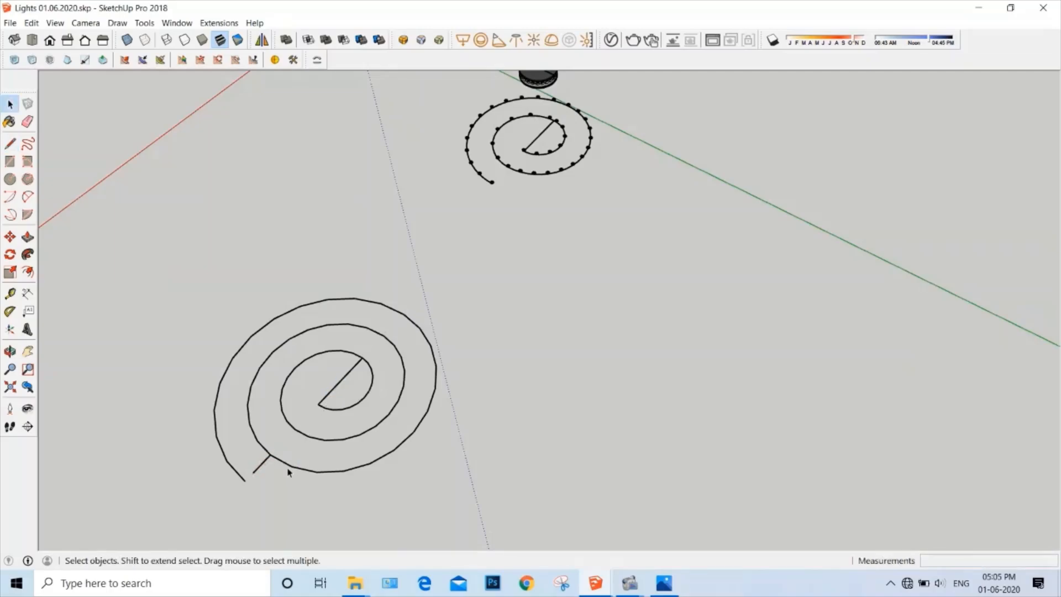
left_click(292, 470)
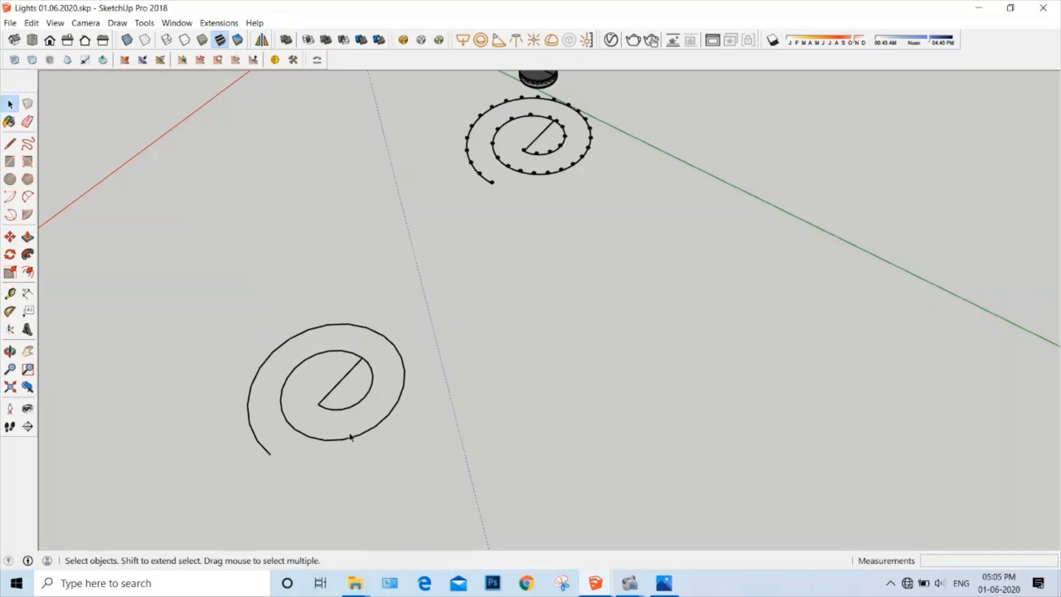
- Examine how the small lights sit along the finished reference spiral, and check the shortened spiral against it
scroll(502, 363, "down", 2)
scroll(406, 381, "up", 5)
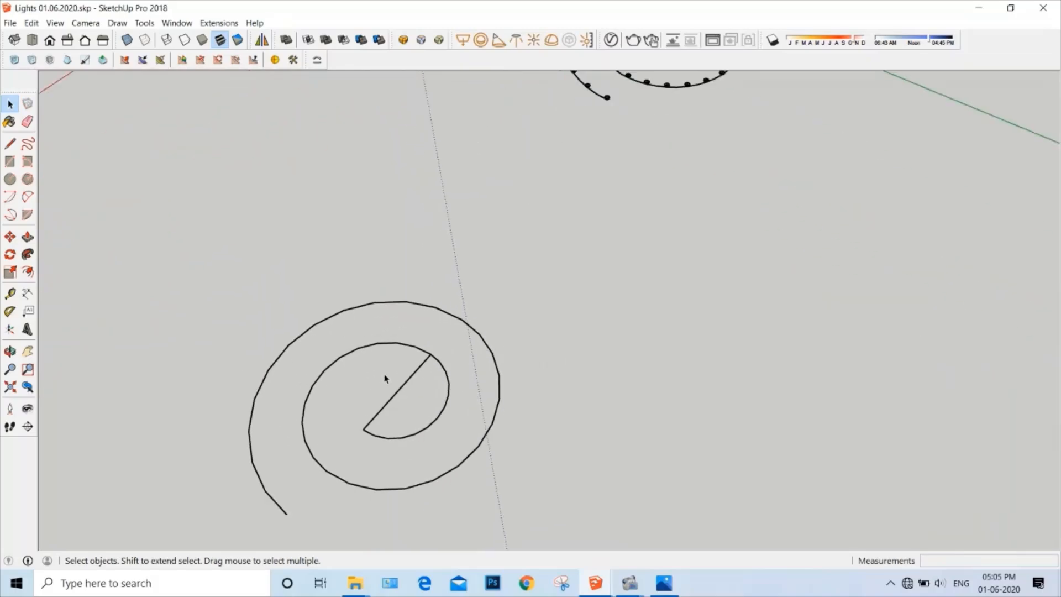
scroll(385, 379, "down", 3)
scroll(525, 224, "up", 5)
scroll(527, 221, "down", 1)
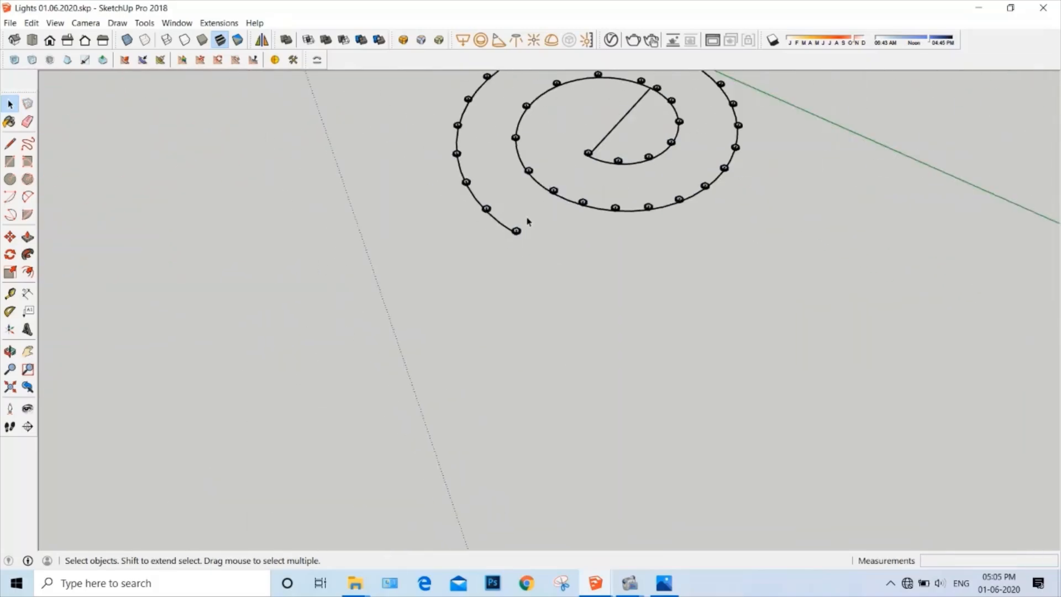
scroll(527, 222, "down", 3)
scroll(414, 382, "up", 5)
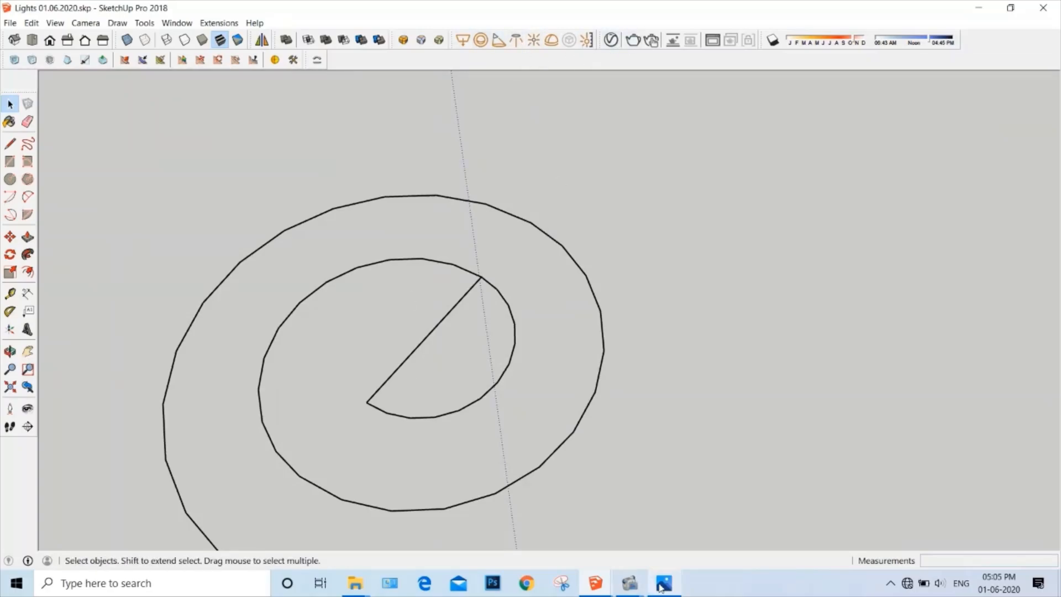
- View the numbered beam patterns in iesrv1.jpg from the Best IES 3 folder, and return to the Lights 01.06.2020.skp model
mouse_move(355, 583)
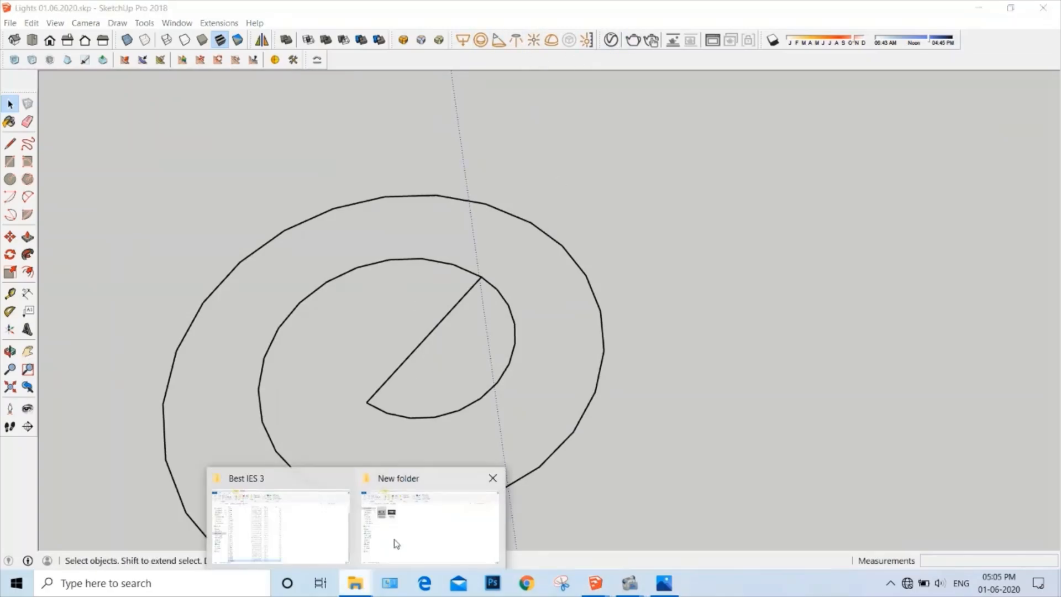
left_click(308, 525)
scroll(220, 148, "up", 1)
scroll(218, 170, "down", 1)
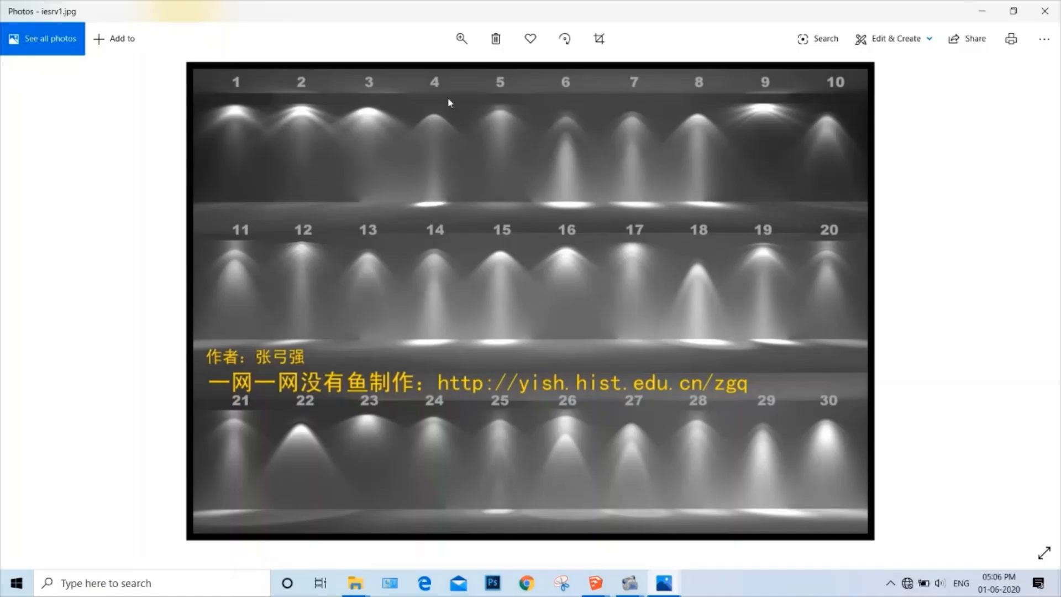
left_click(1045, 10)
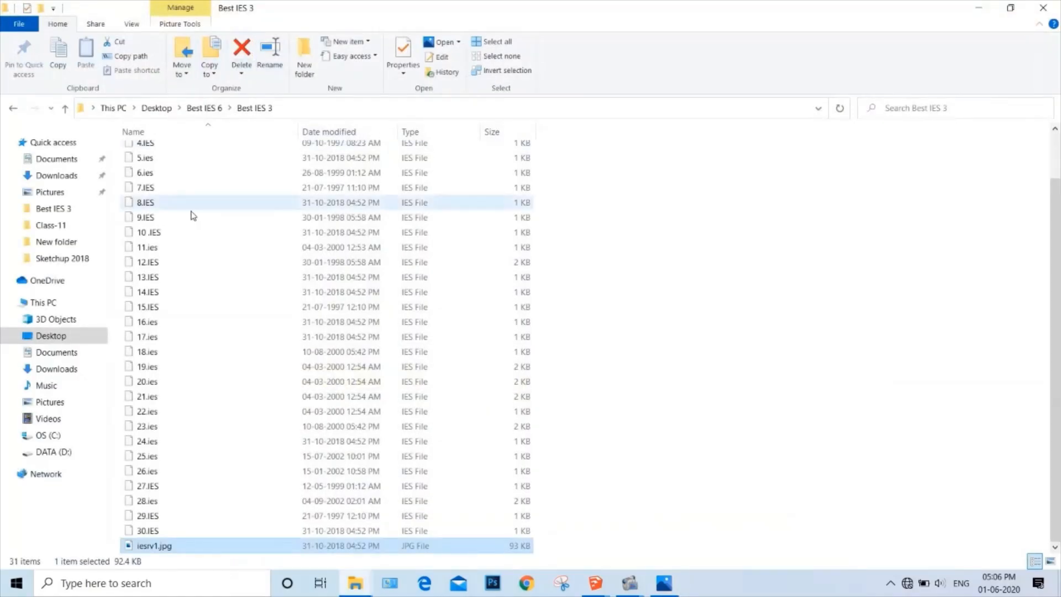
left_click(594, 584)
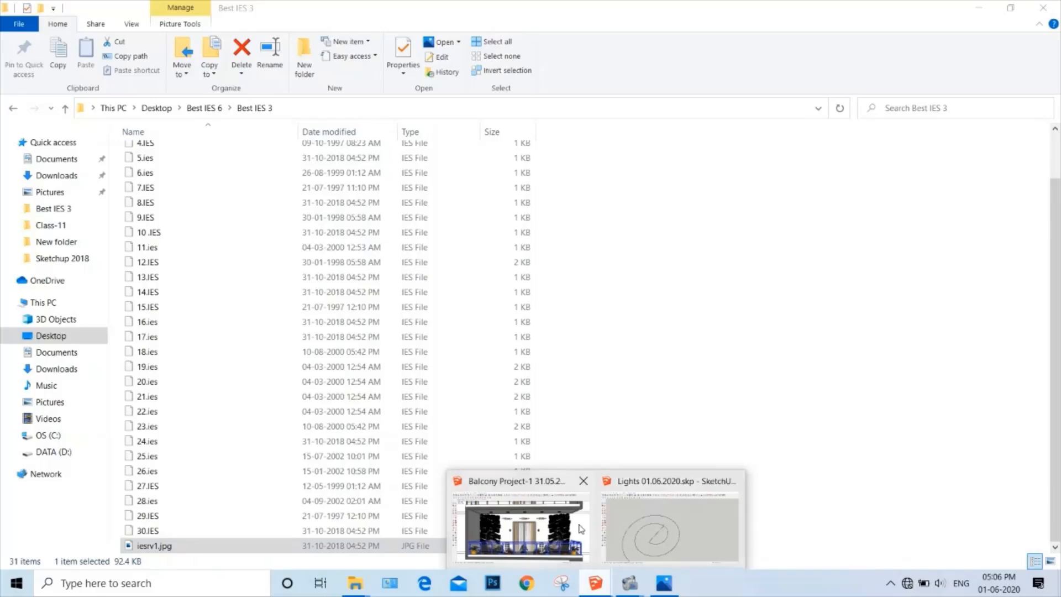
left_click(672, 530)
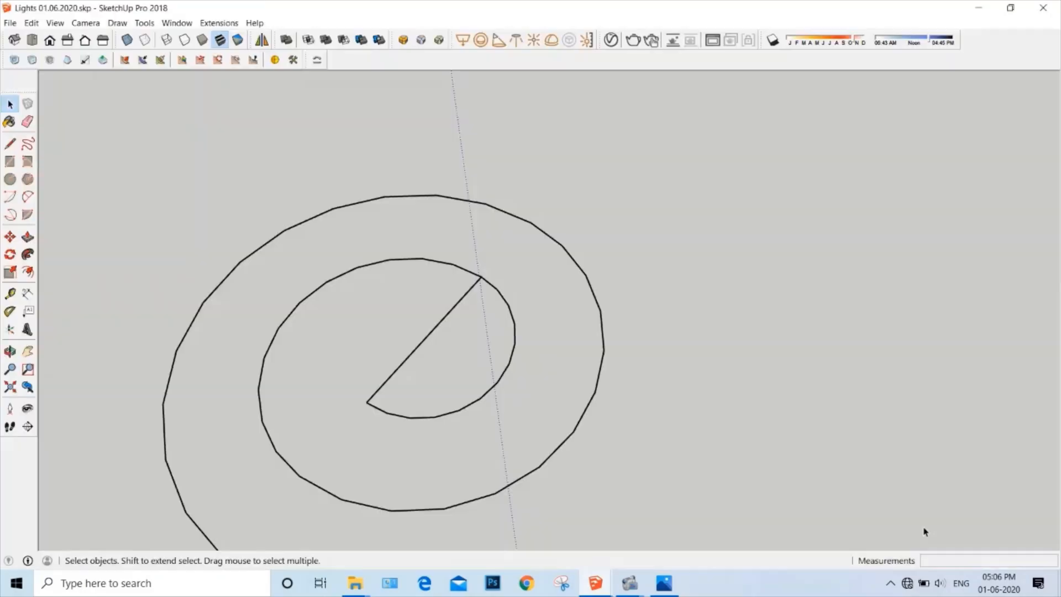
- Place a V-Ray IES light using the file 4.IES at the inner end of the spiral
left_click(522, 43)
left_click(500, 201)
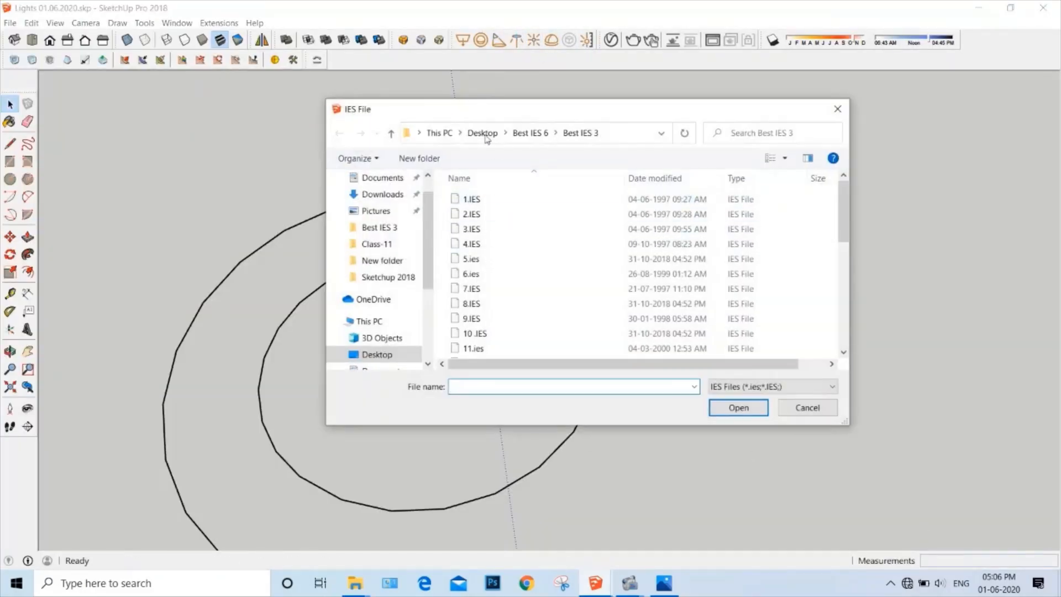
scroll(486, 257, "down", 4)
scroll(491, 243, "up", 4)
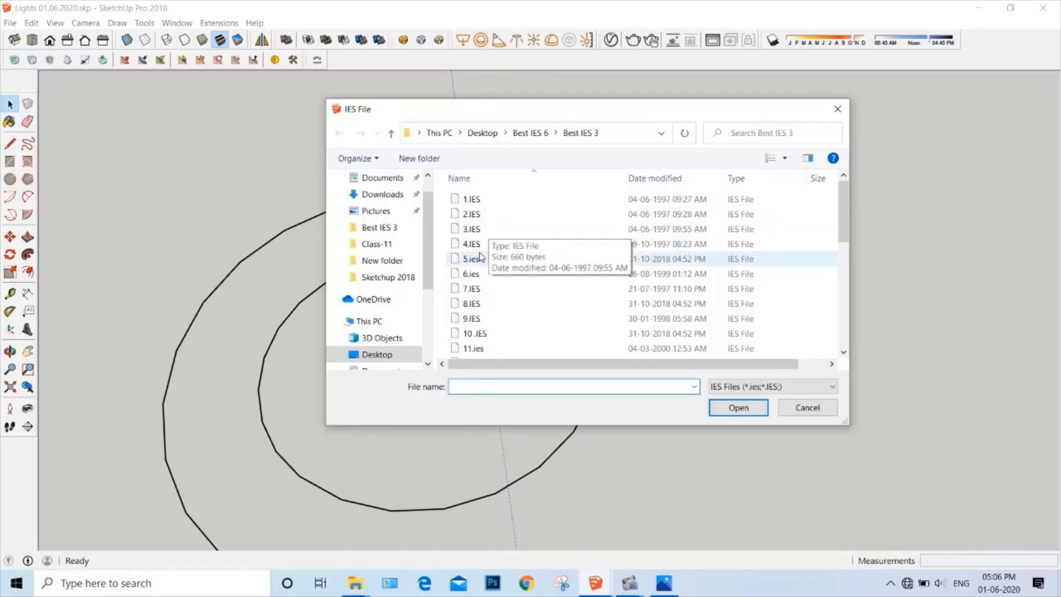
left_click(473, 245)
left_click(739, 407)
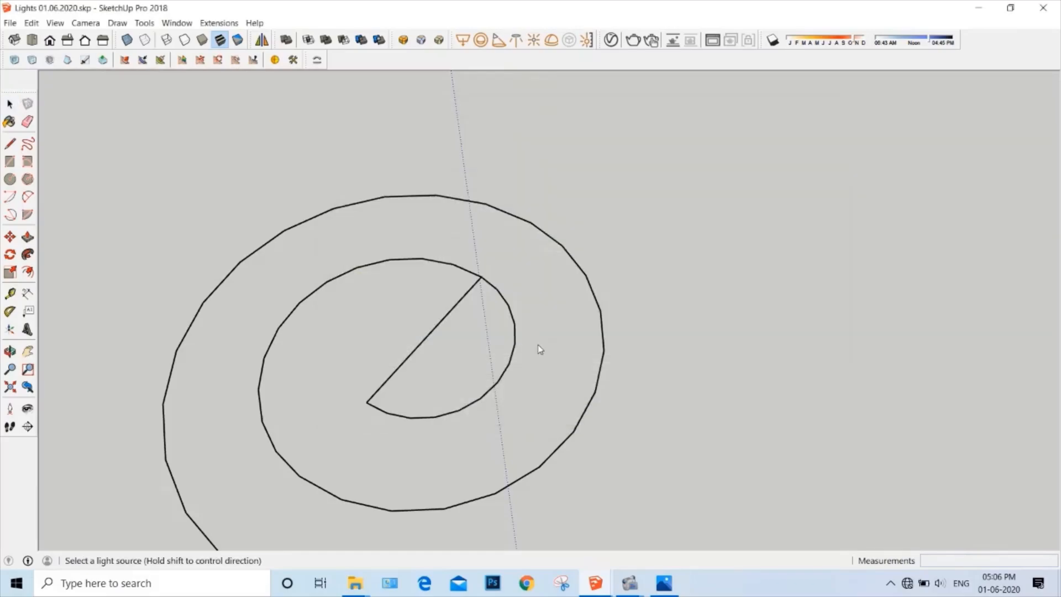
left_click(372, 401)
scroll(370, 405, "up", 5)
middle_click_drag(371, 407, 327, 179)
scroll(412, 365, "down", 3)
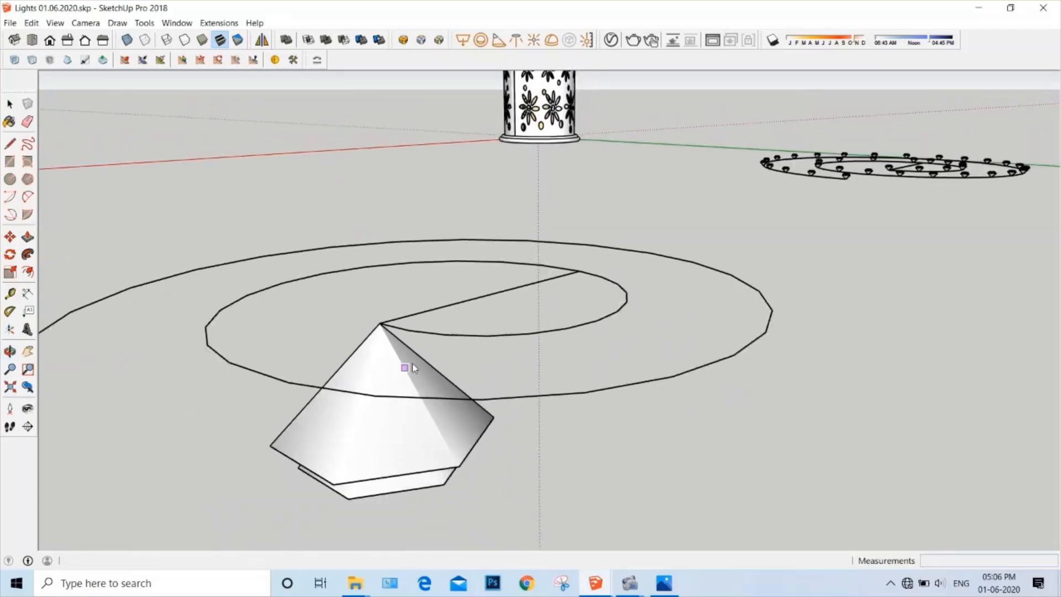
key("space")
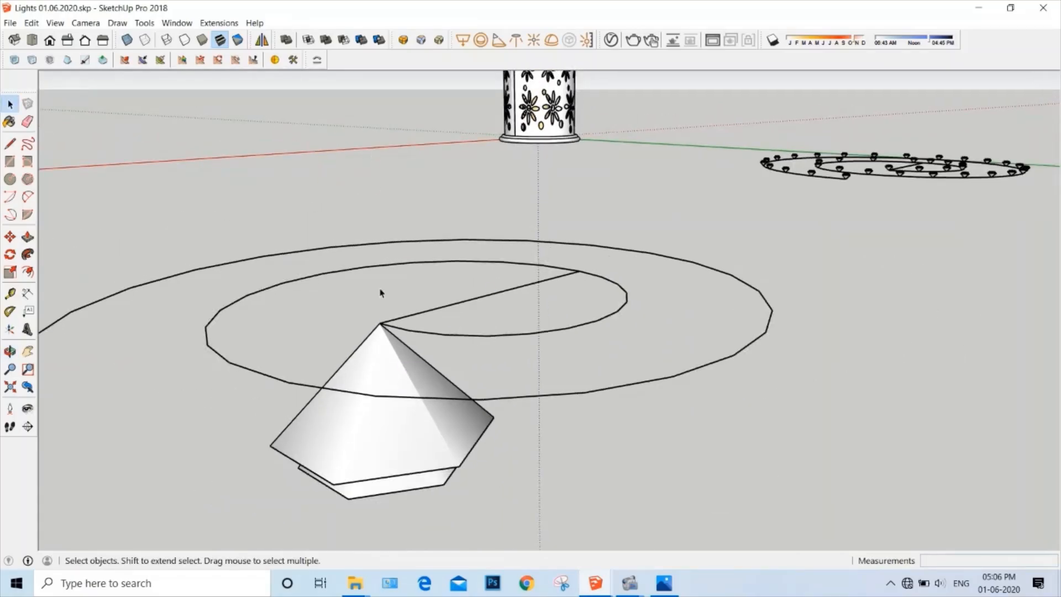
- Flip the IES light along the component's blue axis
left_click(386, 362)
right_click(384, 357)
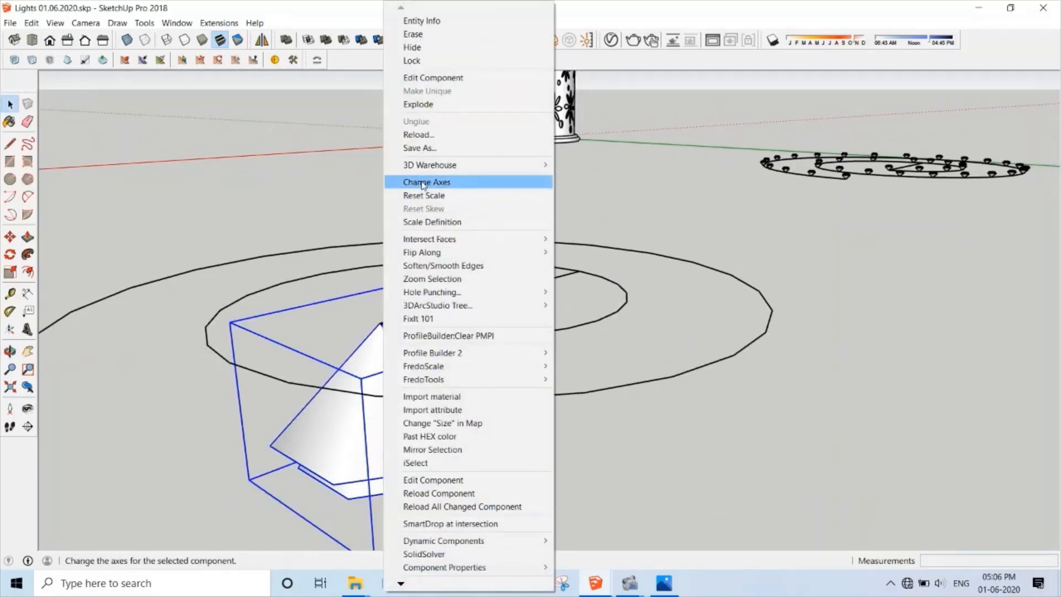
mouse_move(425, 252)
left_click(597, 280)
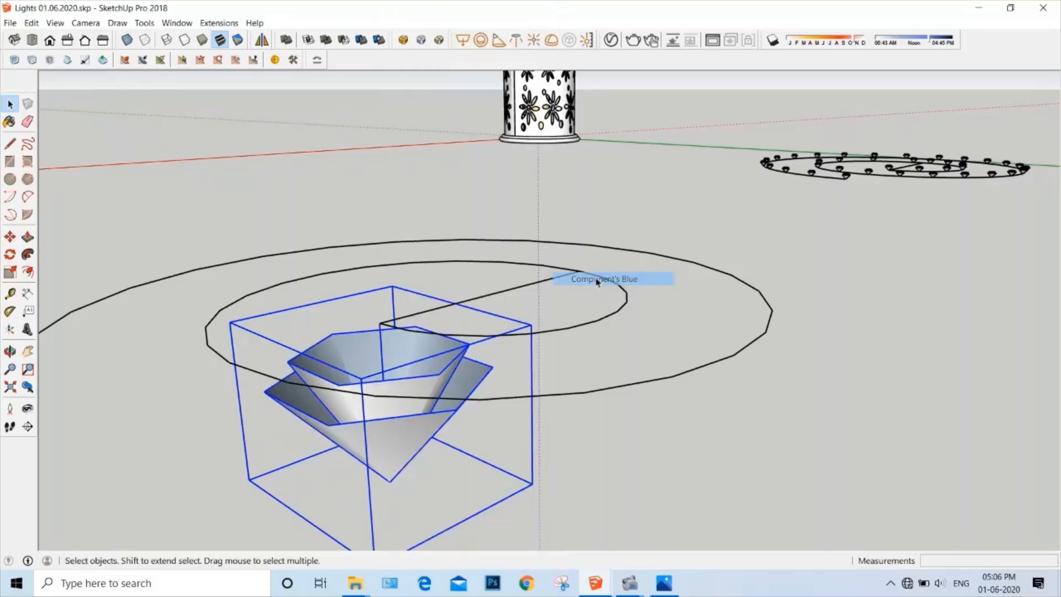
- Scale the IES light uniformly to a factor of 0.1
left_click(10, 272)
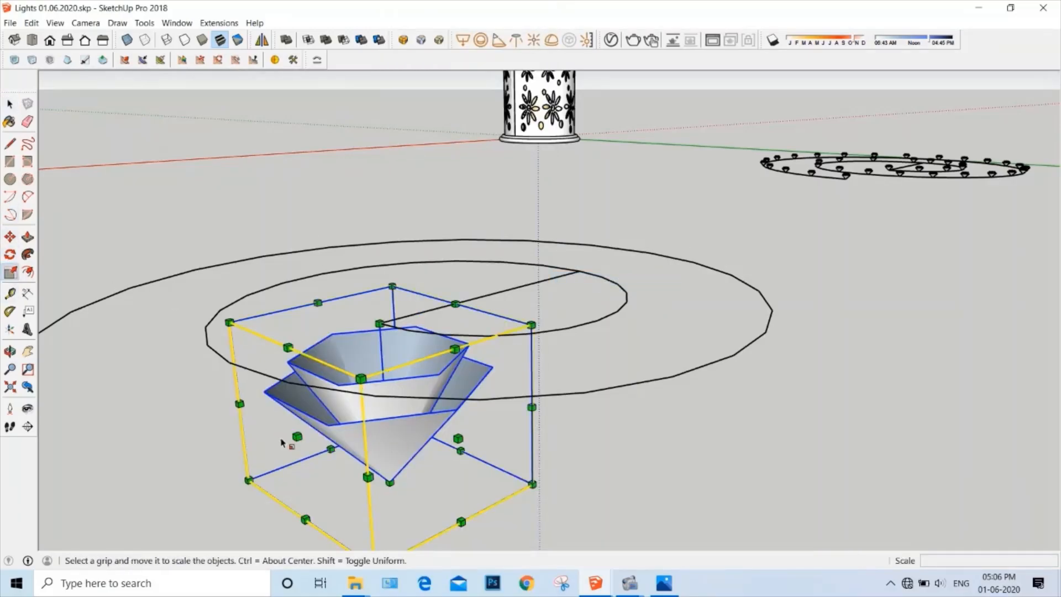
left_click_drag(247, 480, 376, 374)
type(".")
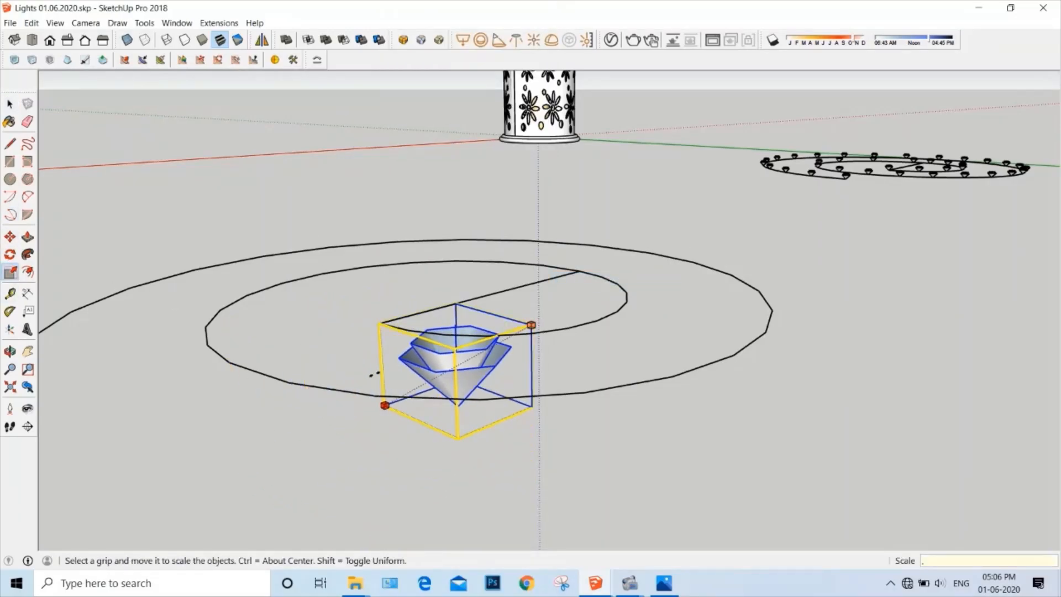
type("1")
key("Return")
- Move the scaled IES light by its tip onto the spiral's inner end
key("m")
scroll(470, 353, "up", 8)
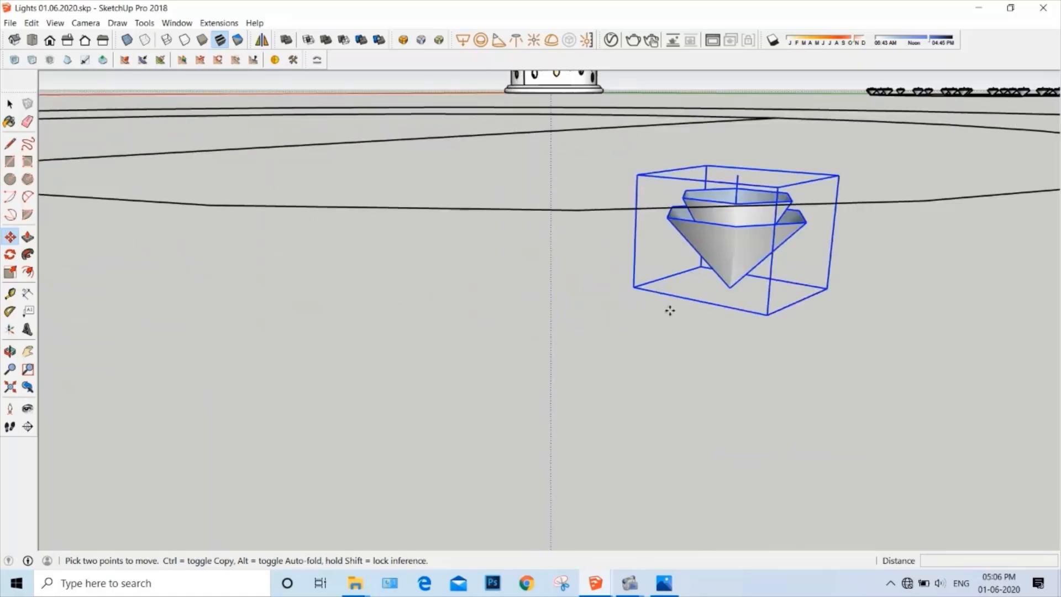
left_click(728, 287)
scroll(728, 287, "down", 8)
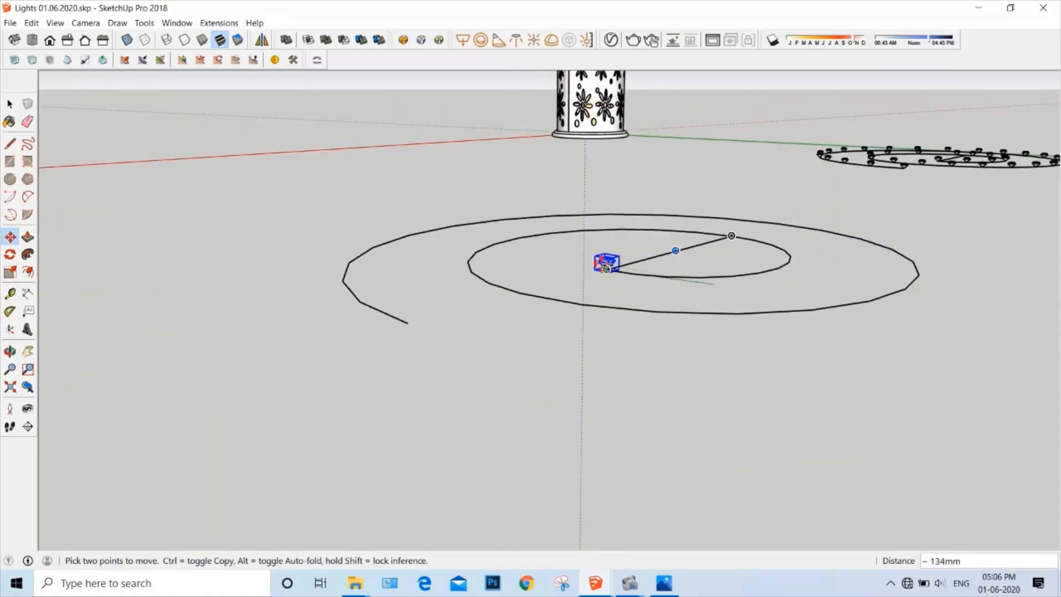
scroll(607, 269, "up", 2)
left_click(606, 271)
middle_click_drag(607, 271, 564, 459)
scroll(563, 459, "down", 3)
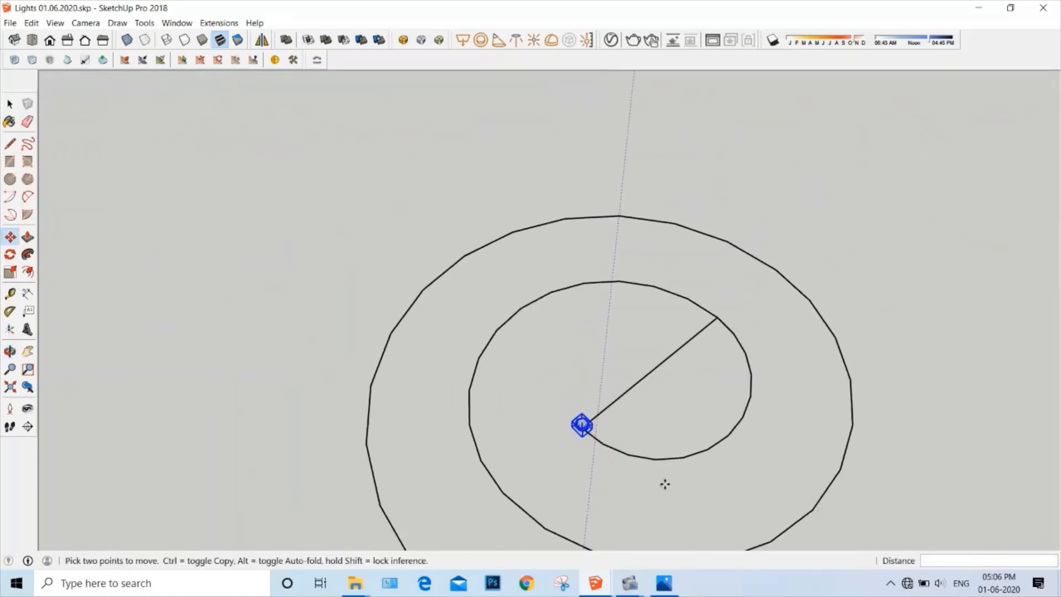
middle_click_drag(665, 483, 384, 451)
scroll(396, 449, "up", 4)
scroll(401, 412, "up", 2)
key("space")
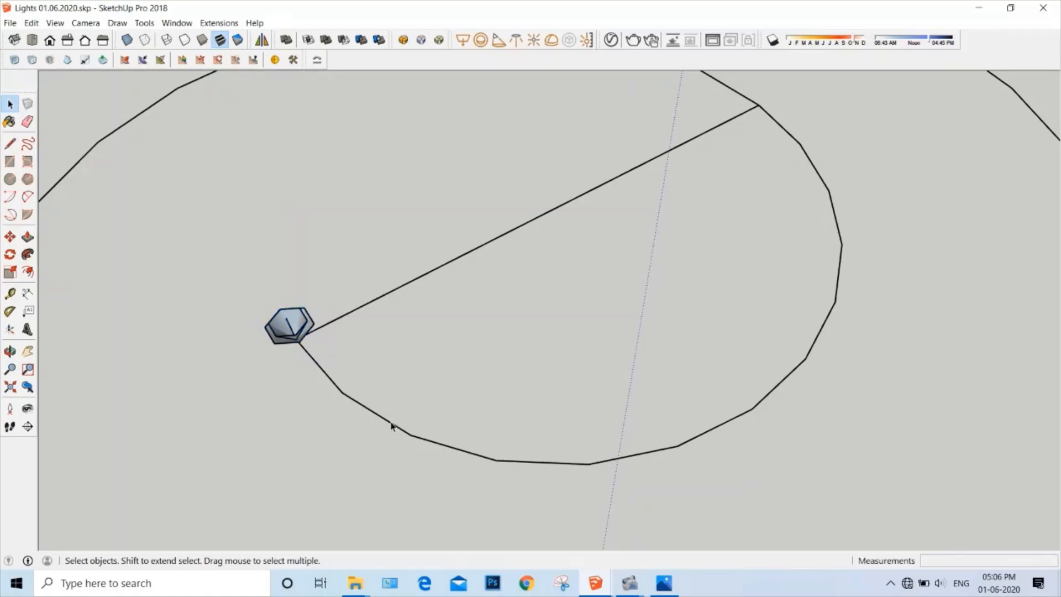
left_click(391, 426)
scroll(418, 430, "down", 2)
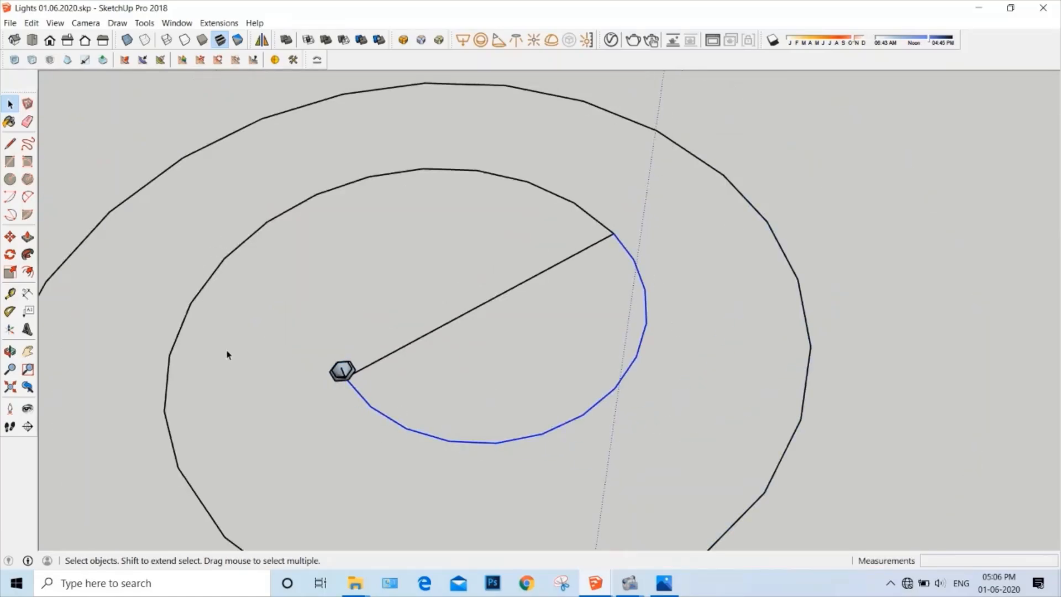
middle_click_drag(228, 355, 391, 213)
scroll(338, 345, "up", 4)
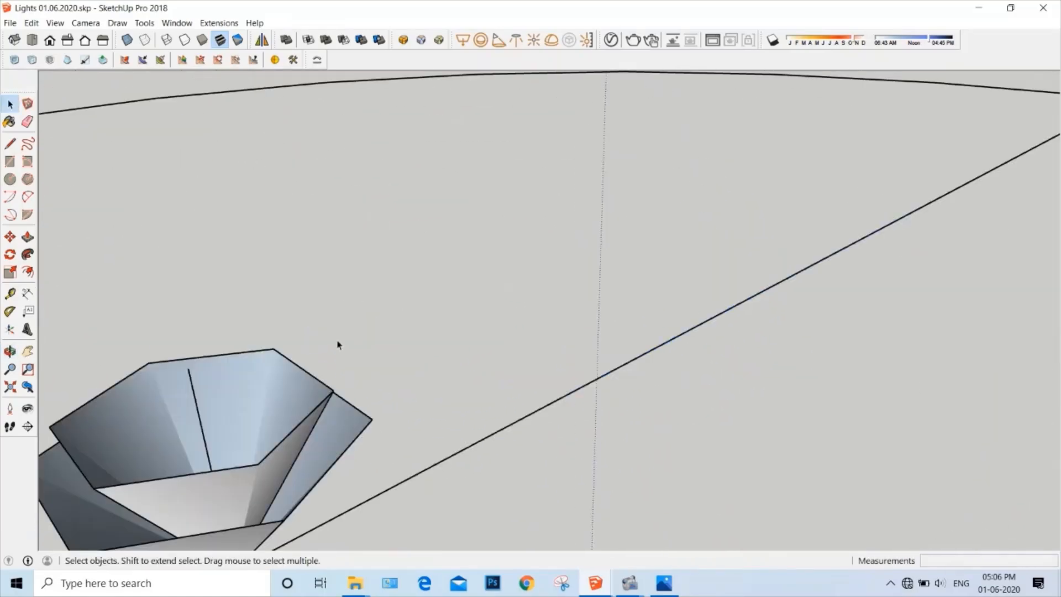
scroll(338, 345, "down", 5)
key("m")
scroll(342, 365, "up", 3)
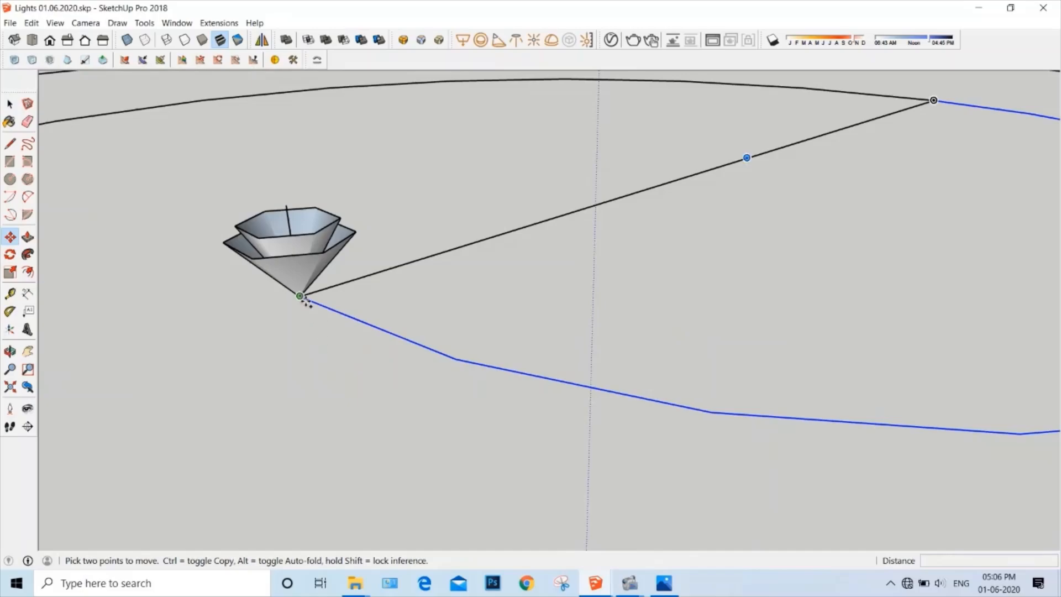
left_click(299, 296)
key("ctrl")
key("Escape")
- Copy the IES light by its tip from the spiral's inner end onto the next two vertices of the inner arc
key("space")
left_click(322, 282)
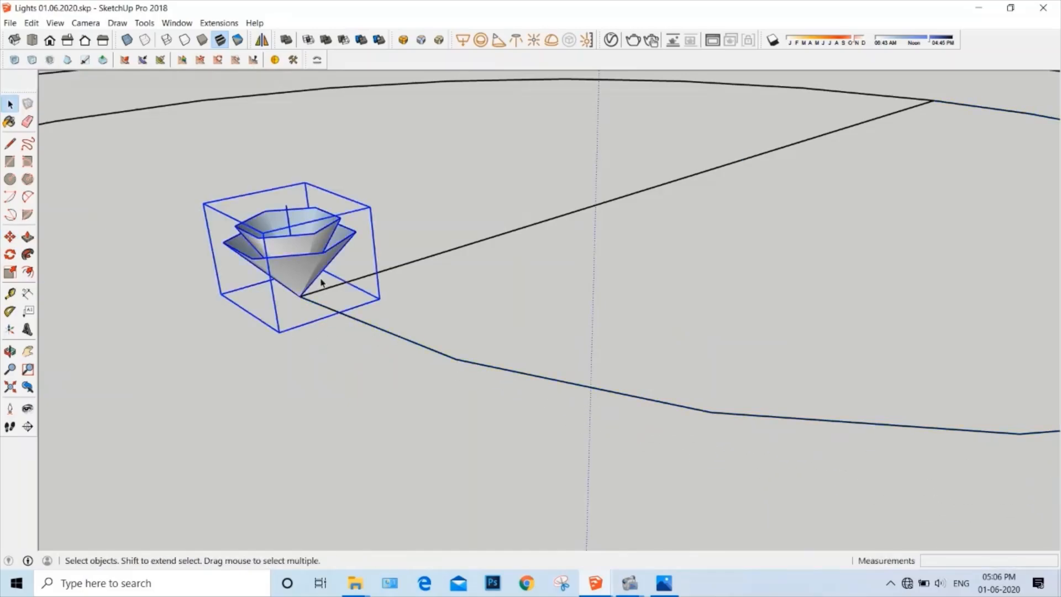
key("m")
left_click(300, 296)
key("ctrl")
scroll(194, 267, "down", 5)
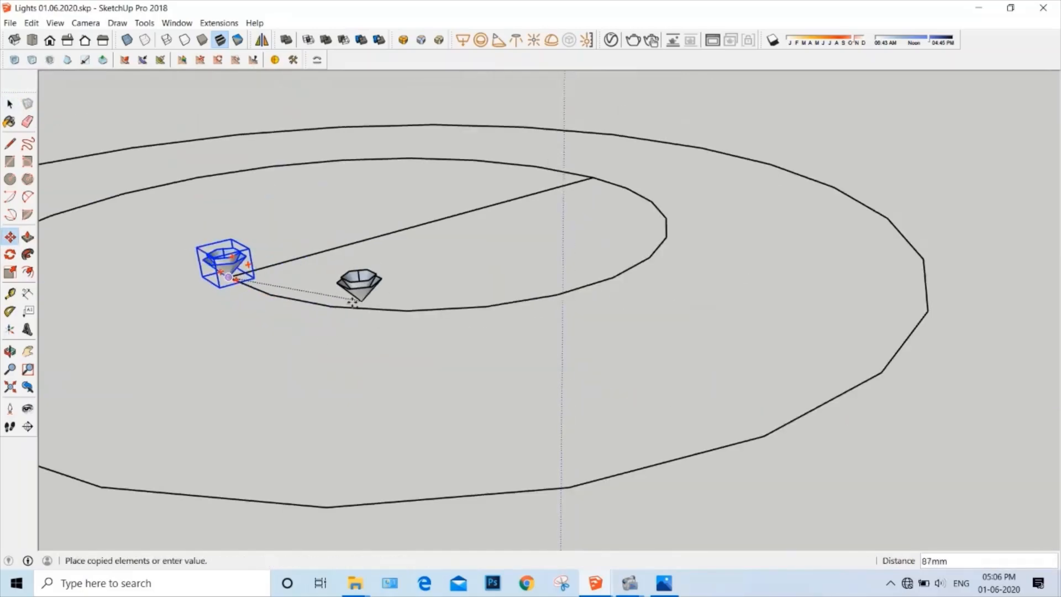
left_click(270, 294)
left_click(270, 295)
key("ctrl")
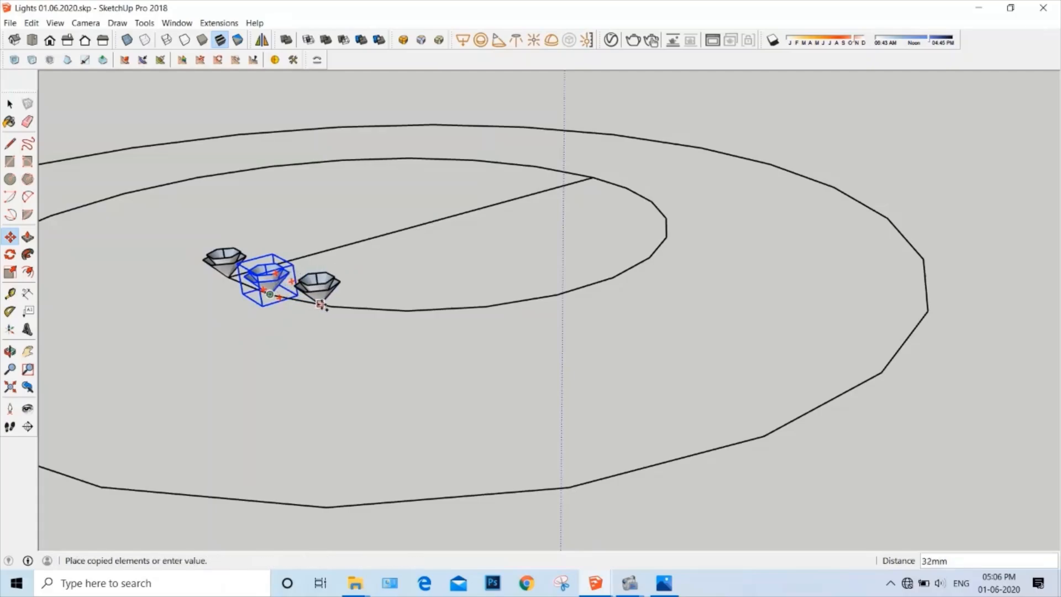
left_click(331, 307)
left_click(328, 304)
key("Escape")
scroll(331, 305, "up", 2)
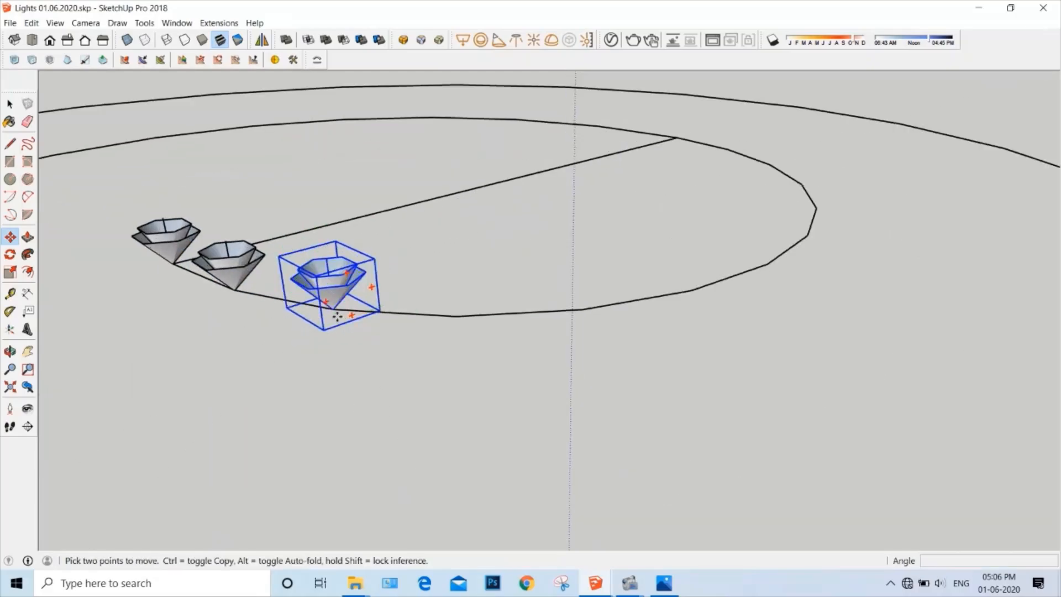
- Copy the last IES light by its tip onto the third and fourth vertices along the inner arc
left_click(332, 309)
key("ctrl")
left_click(456, 316)
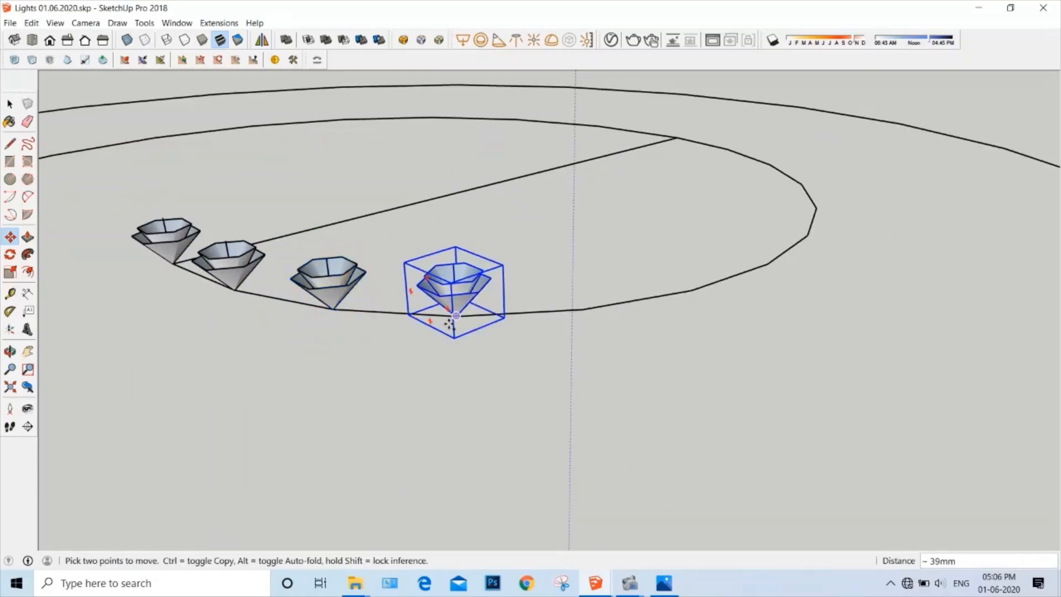
left_click(456, 316)
key("ctrl")
left_click(573, 309)
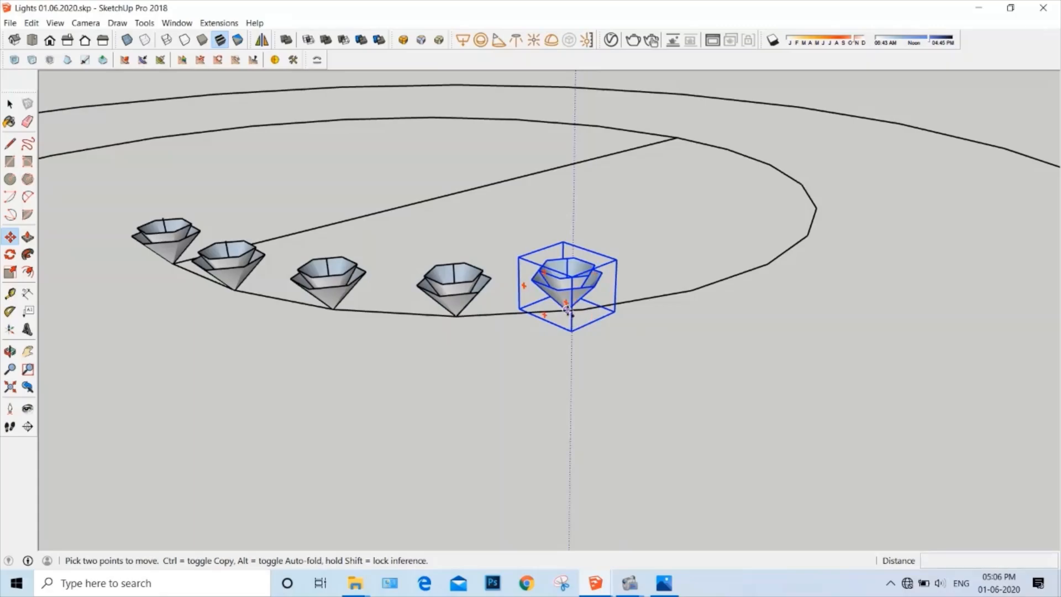
- Continue copying the IES light by its tip onto the fifth, sixth and seventh vertices of the inner arc
left_click(572, 310)
key("ctrl")
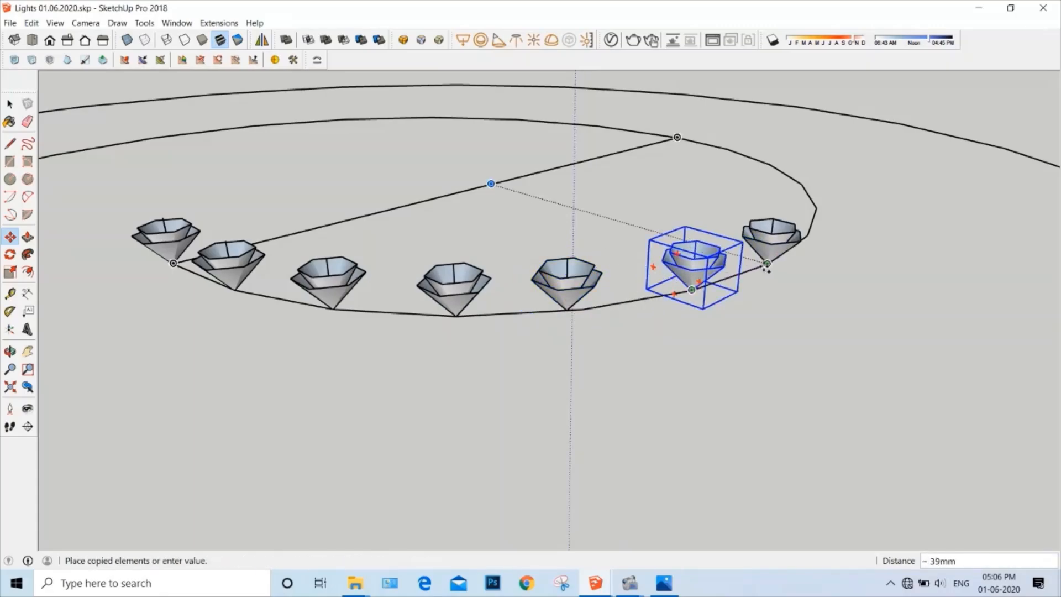
left_click(771, 243)
left_click(774, 243)
key("ctrl")
scroll(665, 306, "down", 10)
middle_click_drag(664, 305, 105, 400)
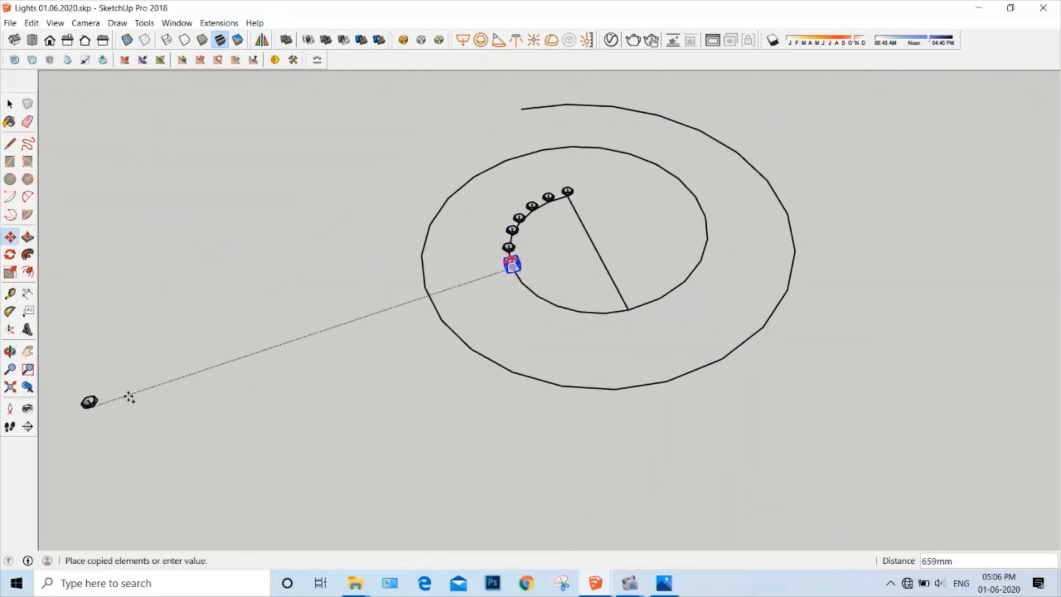
scroll(535, 279, "up", 2)
scroll(520, 282, "up", 3)
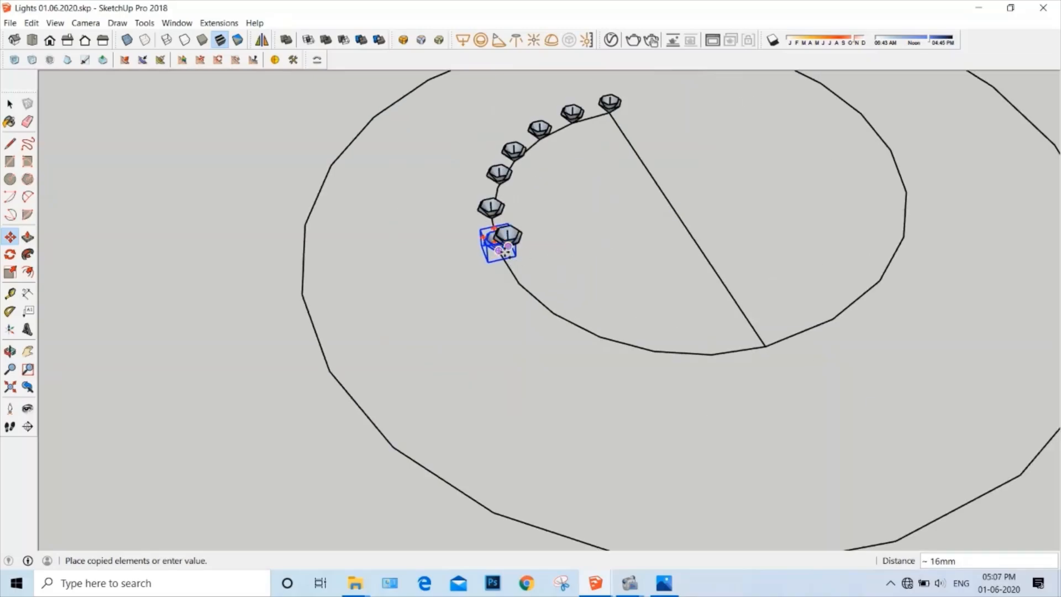
left_click(519, 283)
- Compare the spacing of the copied lights with the spacing on the finished spiral beside it
middle_click_drag(521, 283, 895, 355)
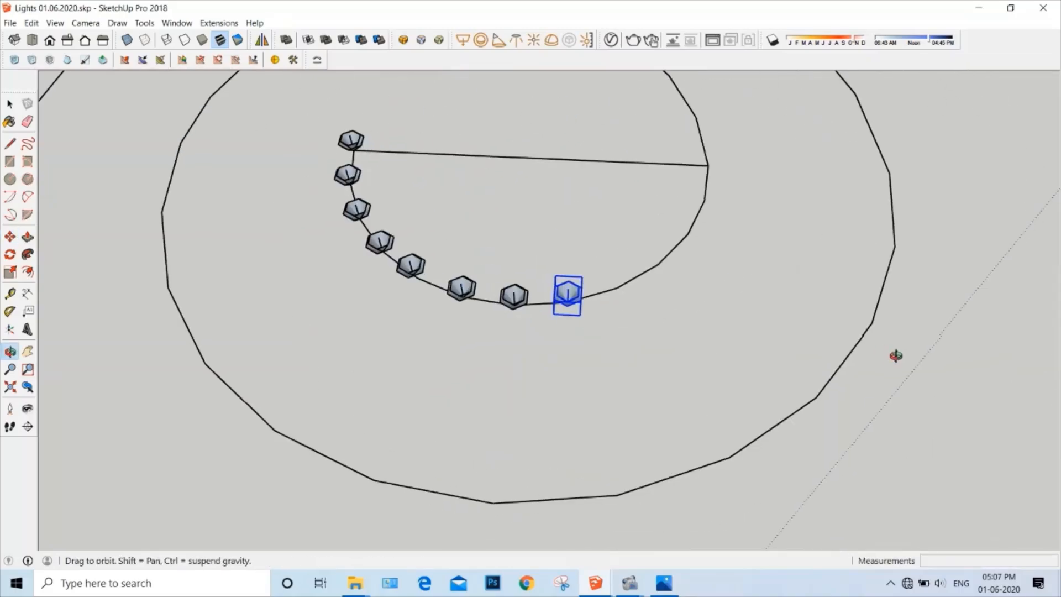
scroll(478, 314, "down", 5)
middle_click_drag(437, 318, 465, 357)
scroll(405, 258, "up", 2)
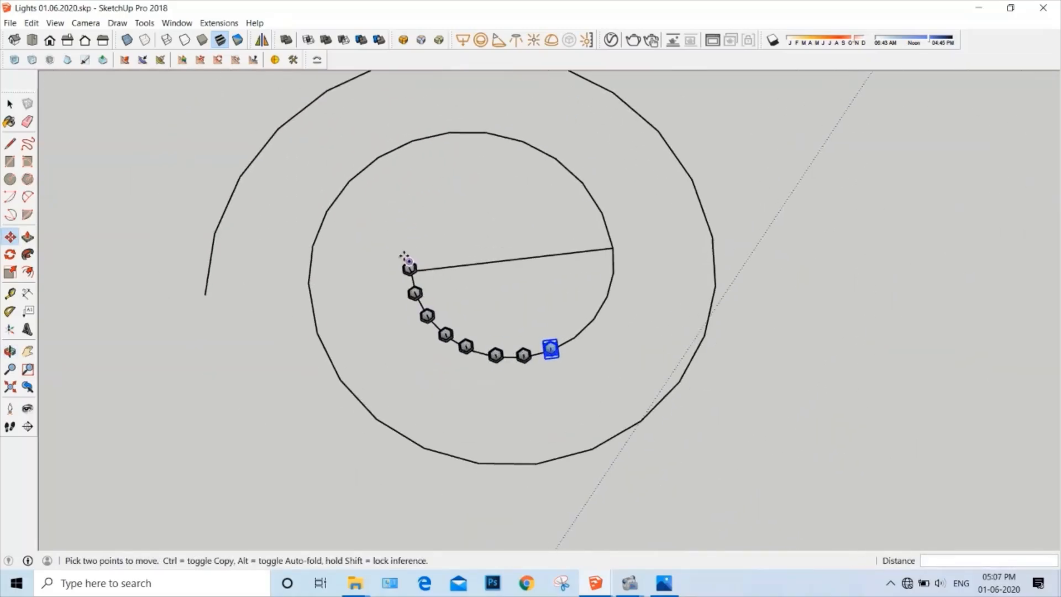
scroll(339, 344, "down", 5)
scroll(960, 246, "up", 2)
scroll(931, 228, "up", 2)
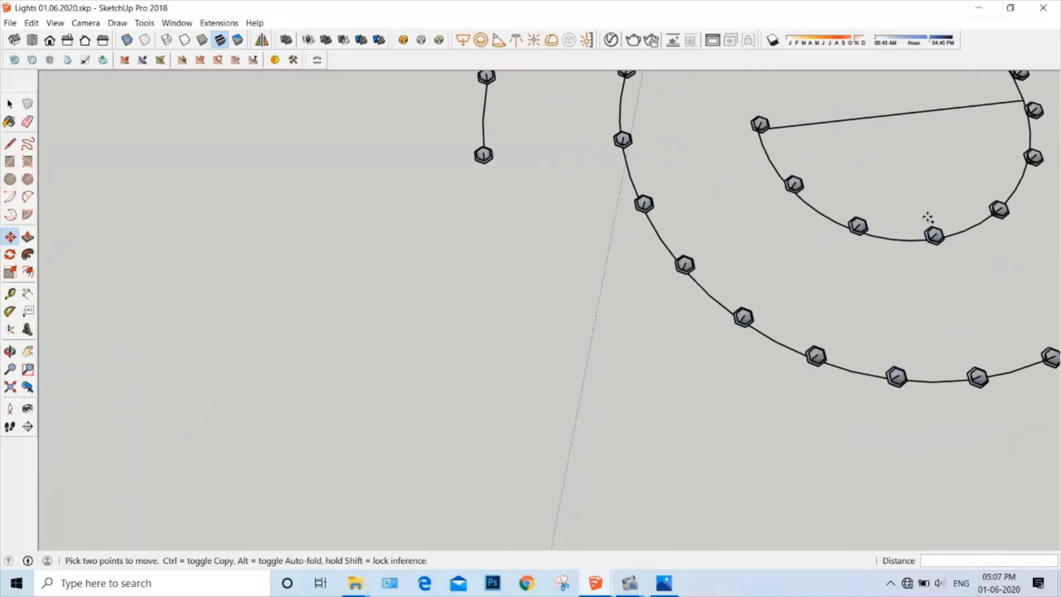
scroll(741, 151, "up", 4)
scroll(710, 146, "down", 2)
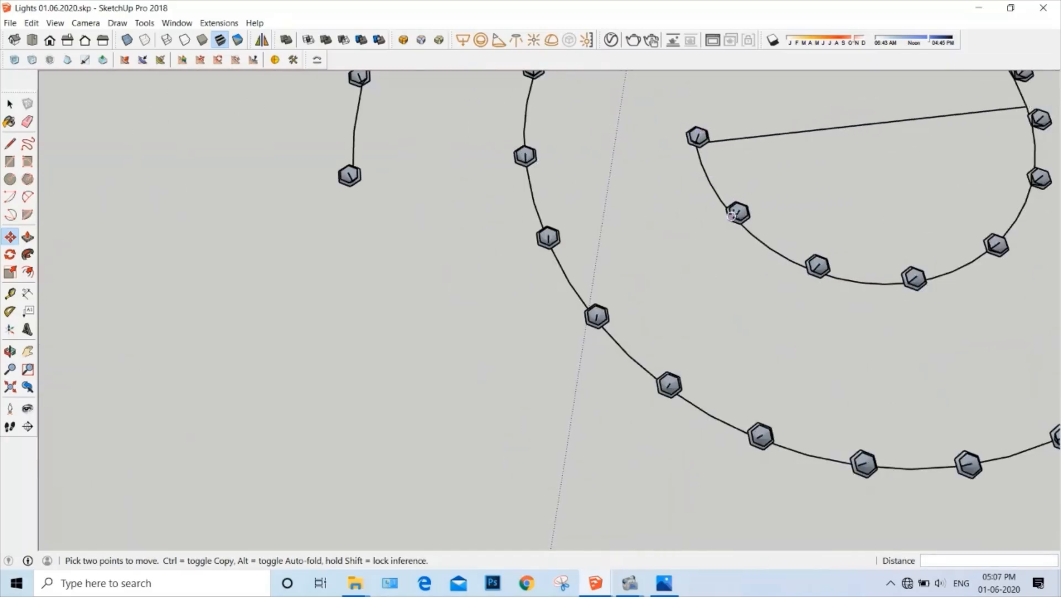
scroll(734, 214, "down", 7)
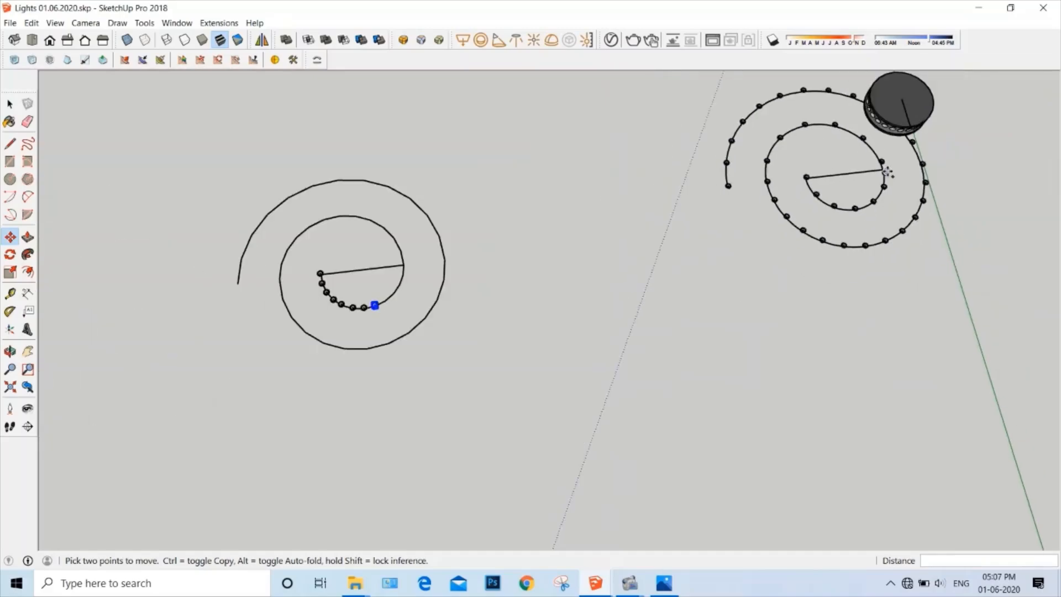
scroll(887, 173, "down", 1)
scroll(495, 268, "up", 7)
- Delete every second IES light on the inner arc, keeping the one at the spiral's inner end
key("space")
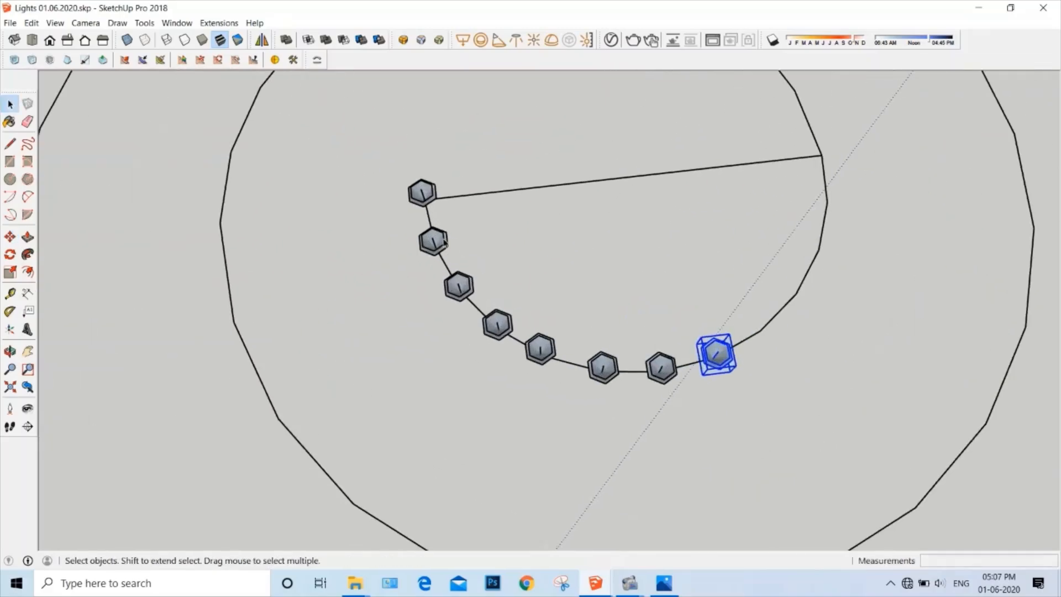
left_click(445, 242)
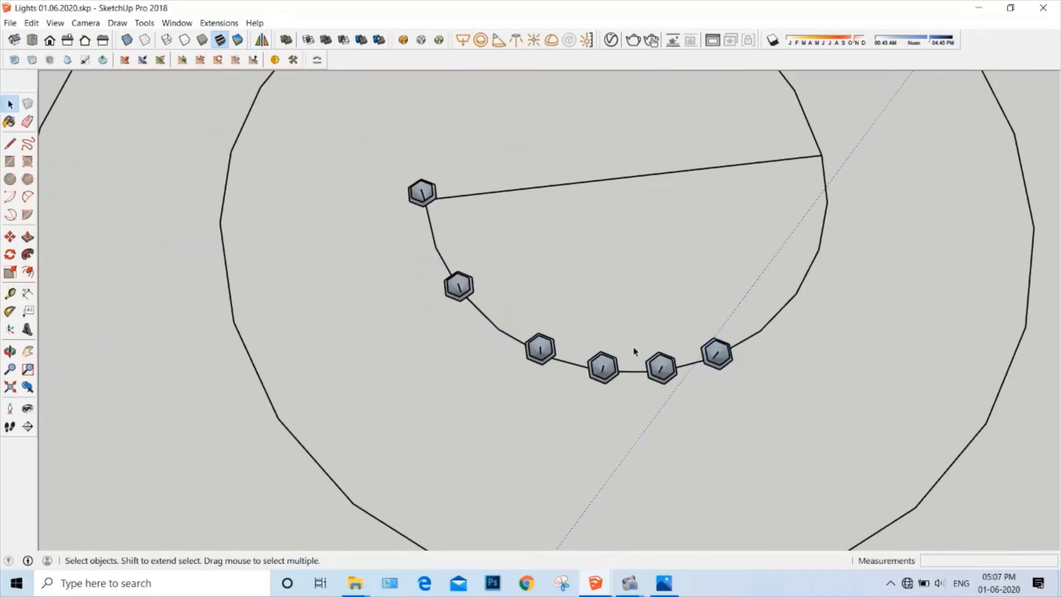
key("Delete")
scroll(714, 355, "down", 2)
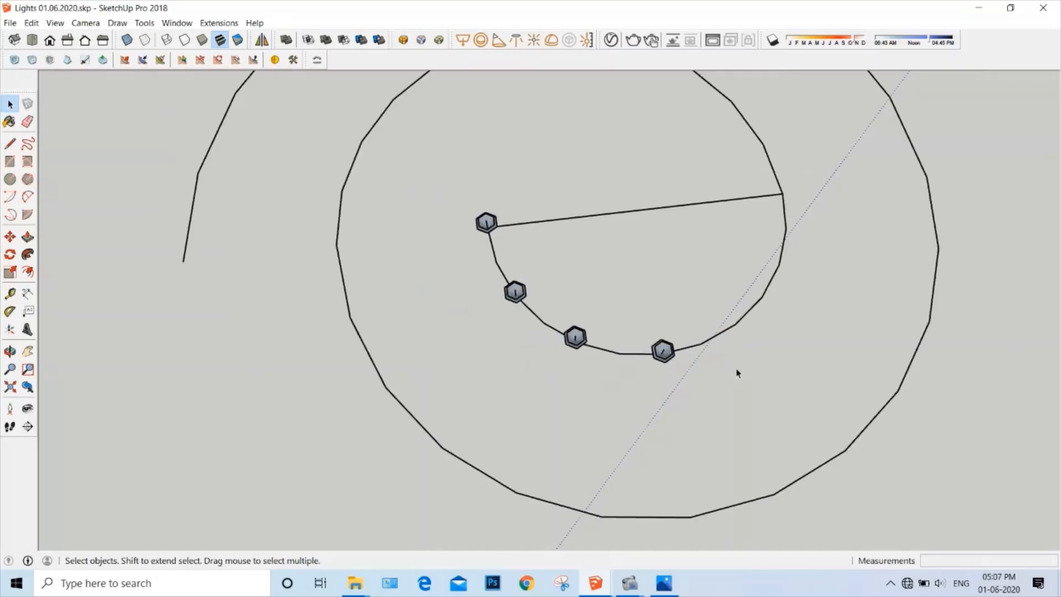
- Copy the last remaining IES light by its tip twice further along the inner arc, skipping one vertex each time
middle_click_drag(737, 372, 360, 174)
scroll(555, 384, "up", 4)
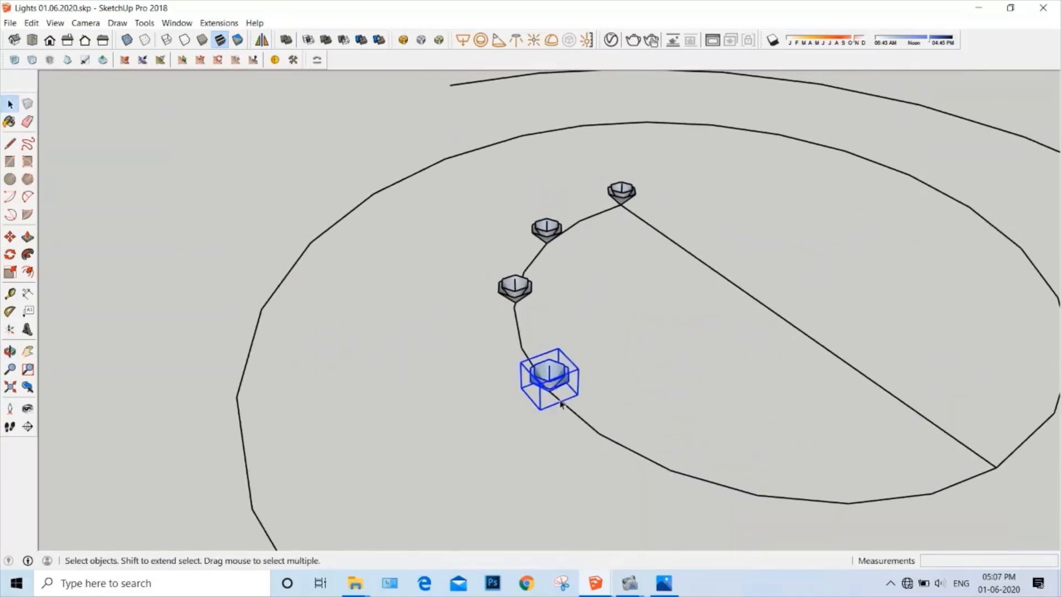
key("m")
middle_click_drag(556, 401, 559, 372)
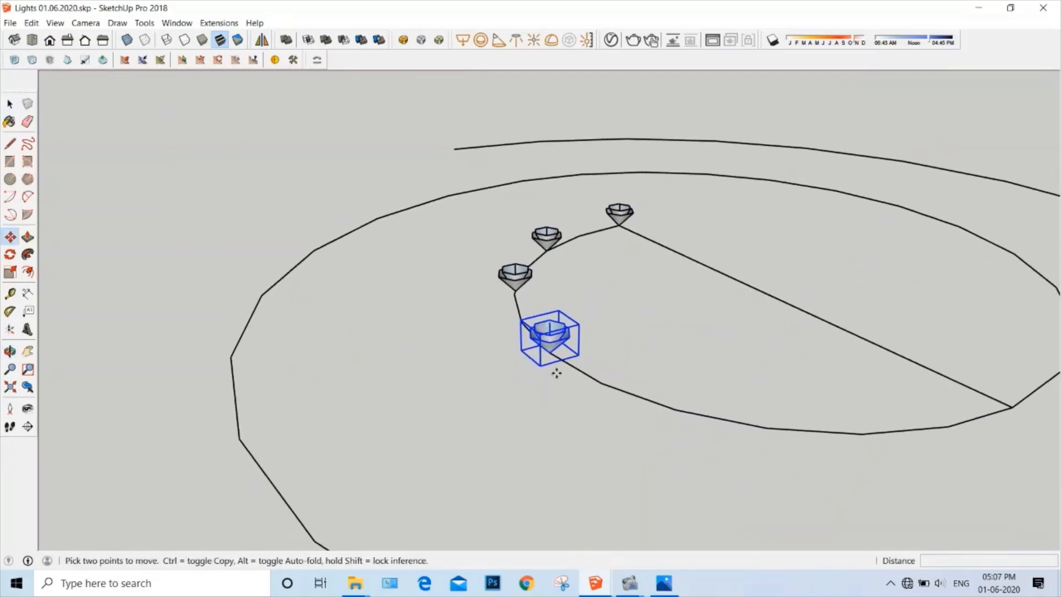
scroll(559, 374, "up", 1)
left_click(550, 354, "ctrl")
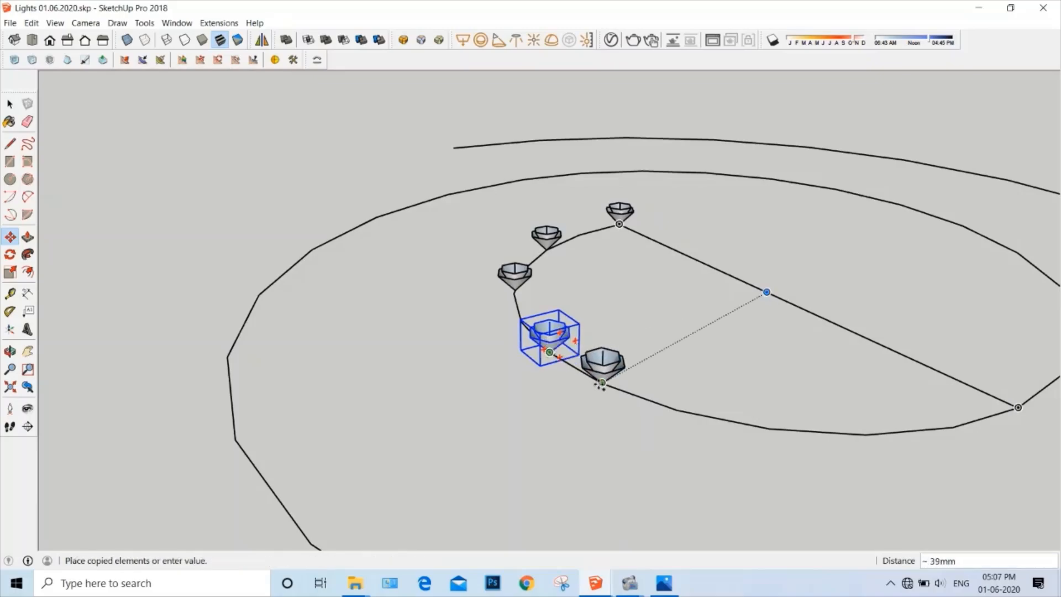
left_click(676, 423)
left_click(675, 423, "ctrl")
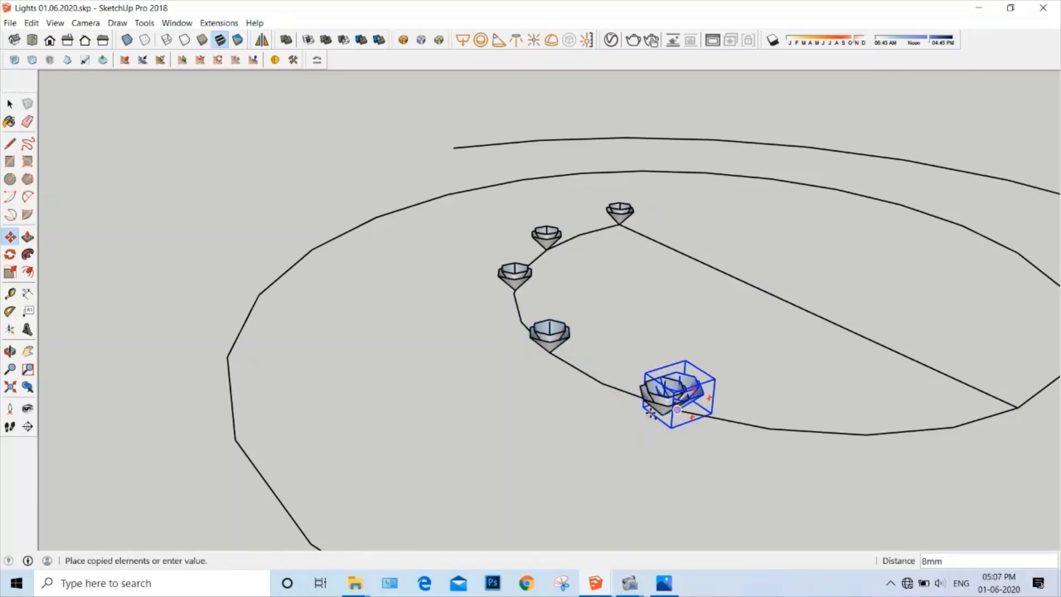
scroll(719, 423, "down", 1)
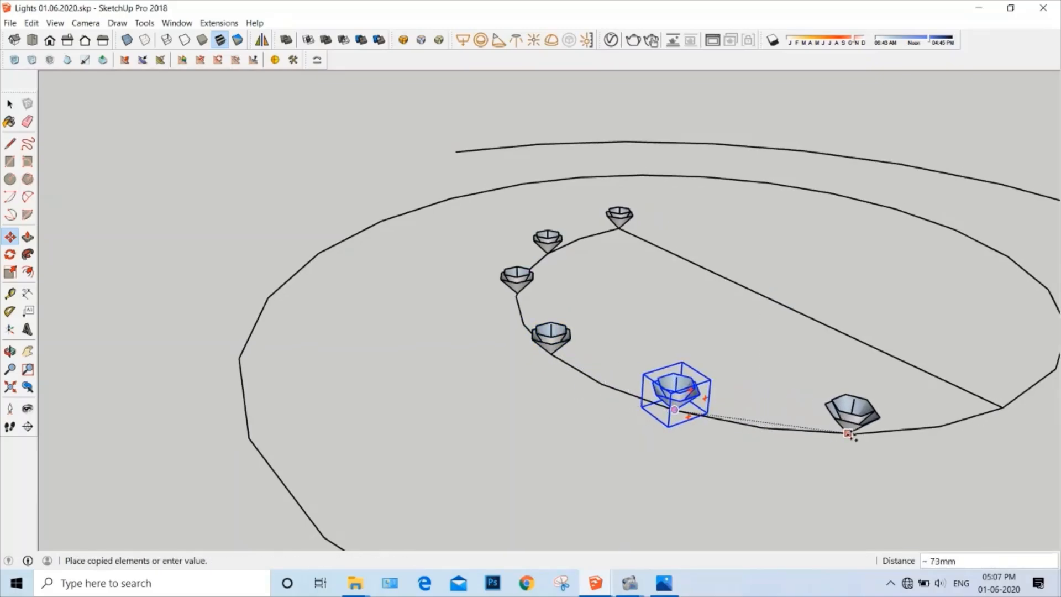
left_click(845, 428)
- Copy the last IES light by its tip onto the inner arc's end, where the straight line meets it
scroll(667, 410, "down", 1)
middle_click_drag(668, 410, 527, 395)
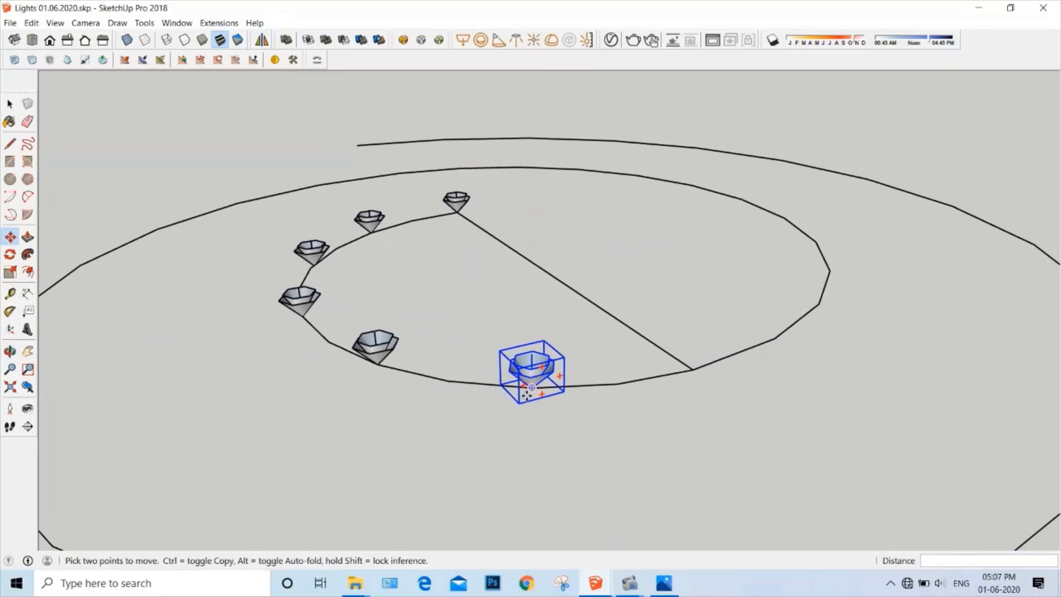
left_click(532, 389, "ctrl")
left_click(693, 369)
scroll(616, 341, "down", 2)
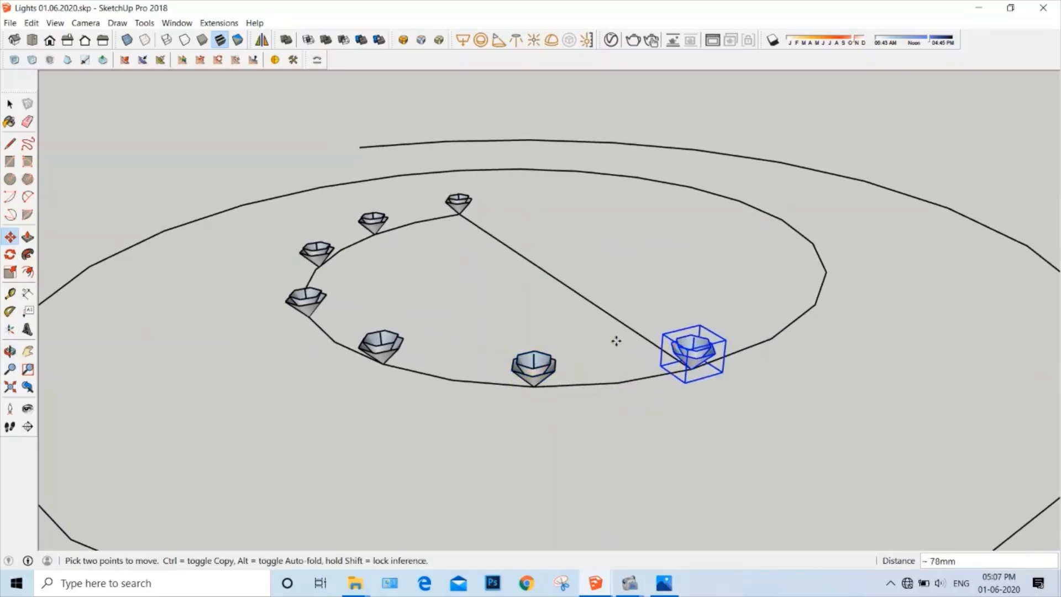
key("space")
- Examine the inner arc's row of lights and the fully lit spiral next to the round ceiling light
middle_click_drag(520, 304, 824, 403)
scroll(824, 403, "down", 6)
middle_click_drag(559, 324, 852, 332)
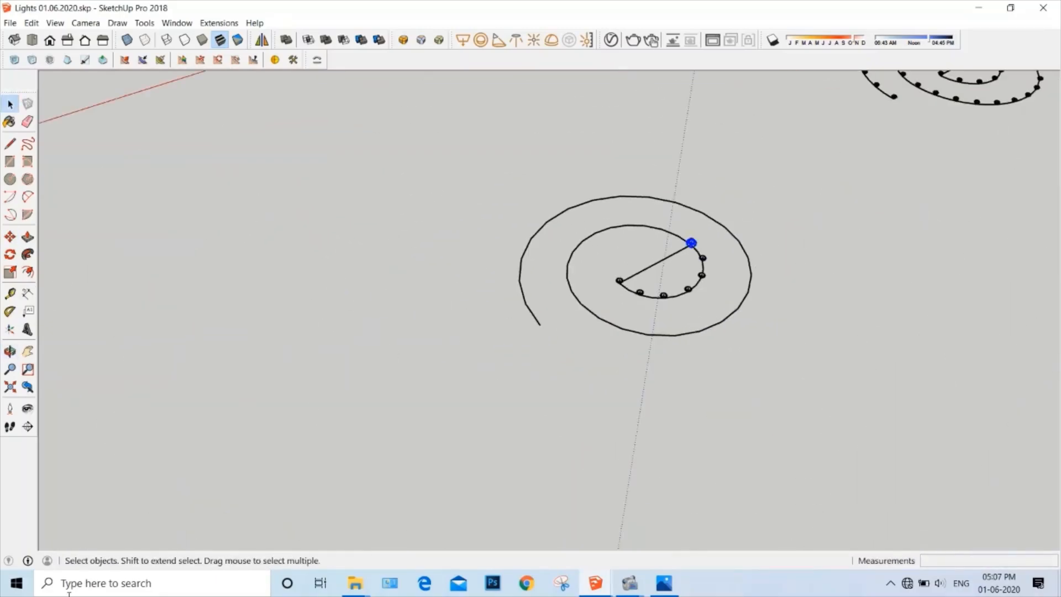
left_click(710, 410)
scroll(686, 241, "up", 5)
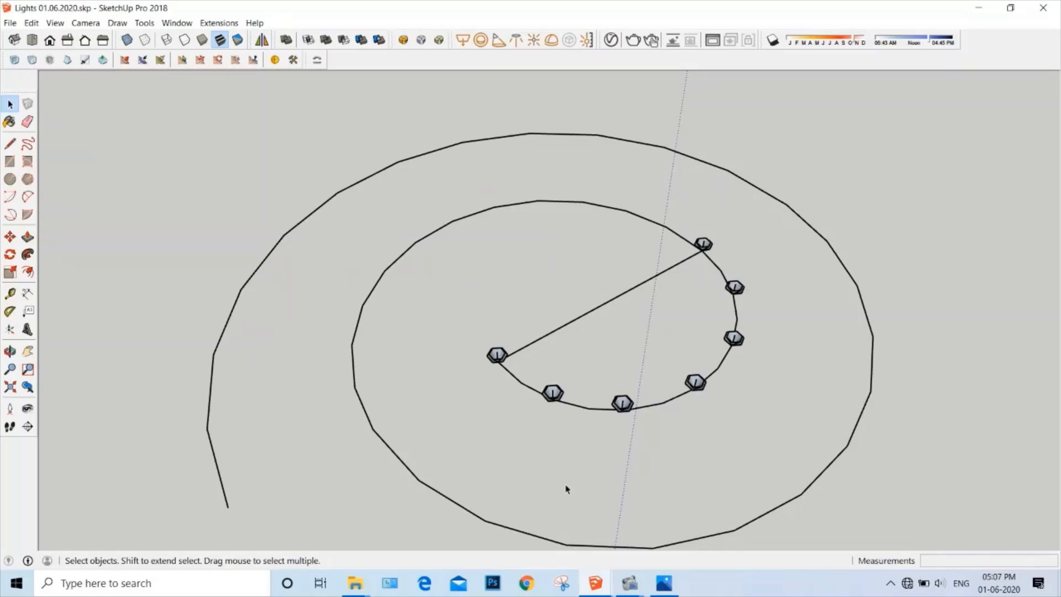
scroll(697, 252, "down", 3)
scroll(418, 359, "down", 3)
middle_click_drag(572, 316, 462, 365, "shift")
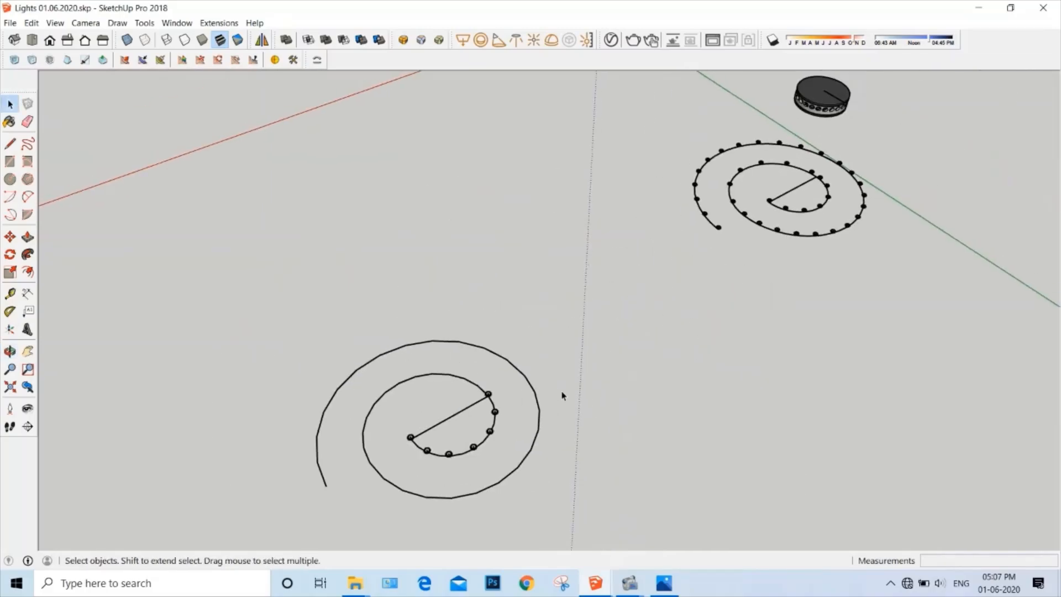
scroll(536, 332, "up", 2)
scroll(478, 395, "down", 4)
middle_click_drag(450, 425, 489, 398)
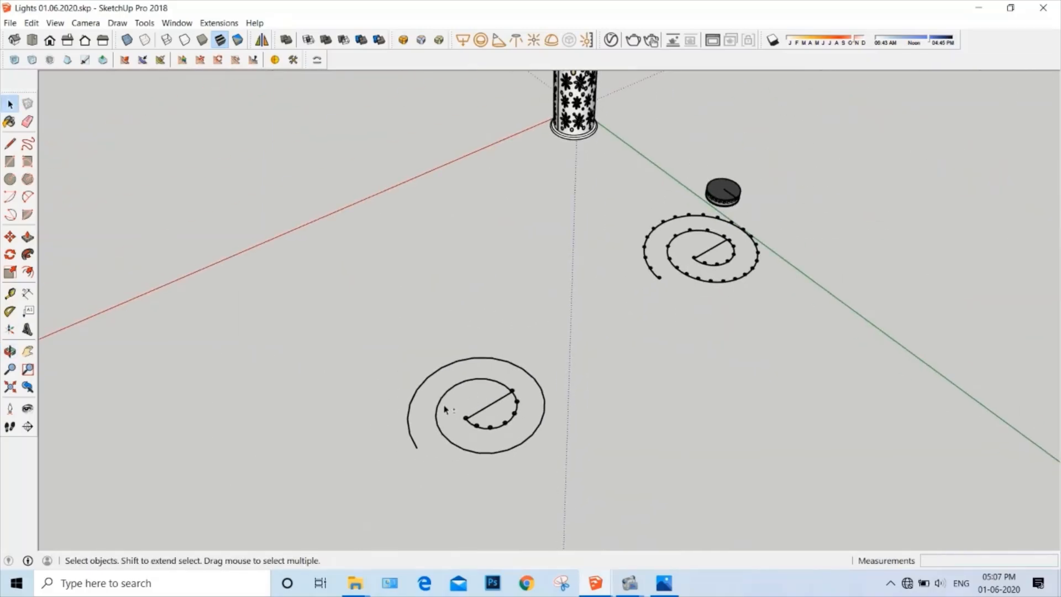
scroll(663, 288, "up", 4)
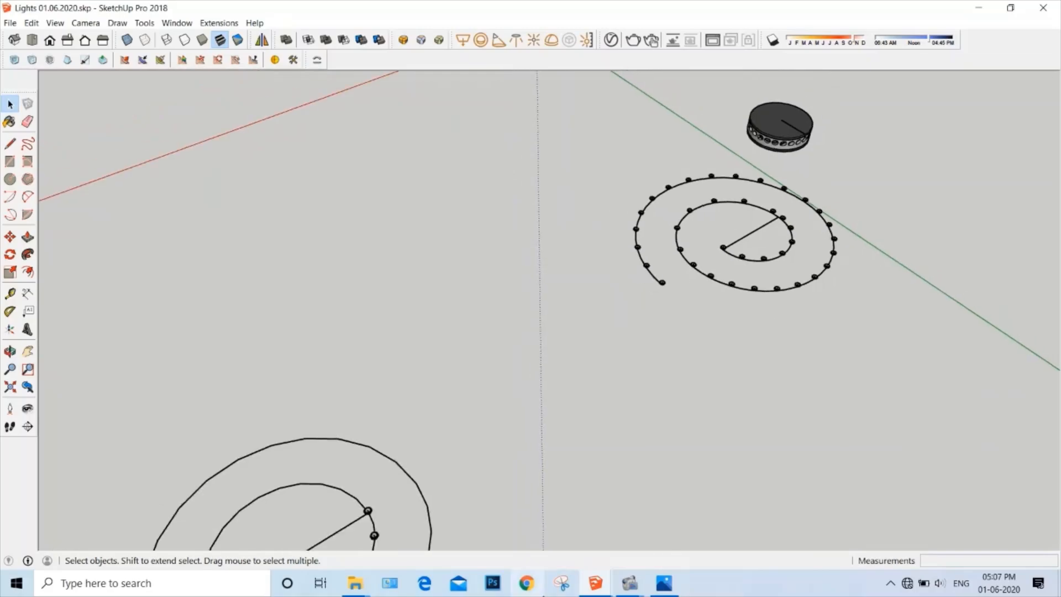
- Switch to the balcony night-view render in Photos, inspect the ceiling lights' spiral glow up close, and return to SketchUp
left_click(666, 585)
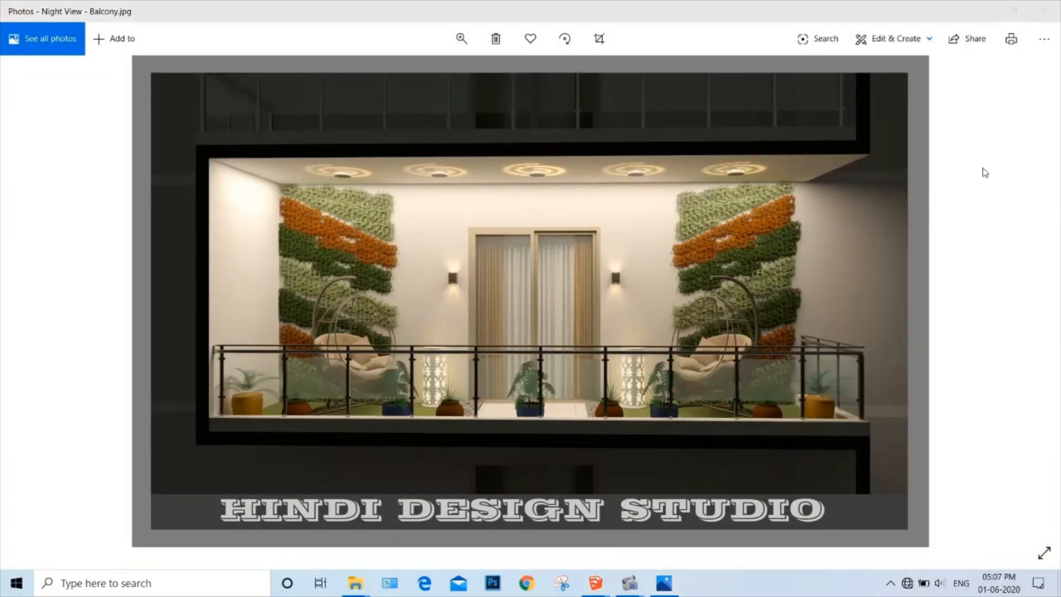
left_click(461, 38)
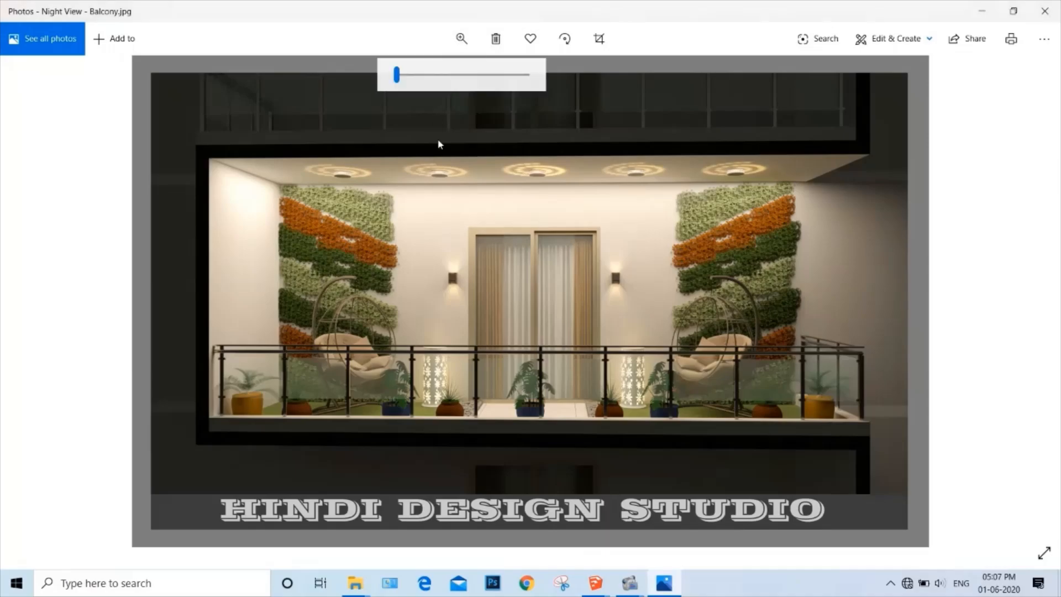
left_click_drag(398, 75, 516, 89)
left_click_drag(436, 170, 415, 328)
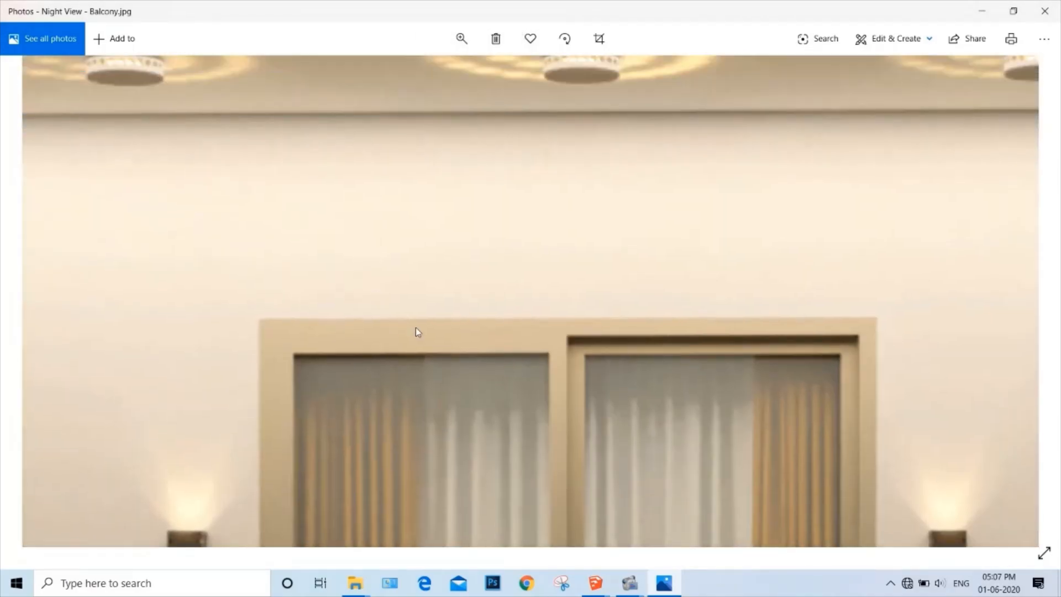
left_click_drag(238, 105, 291, 205)
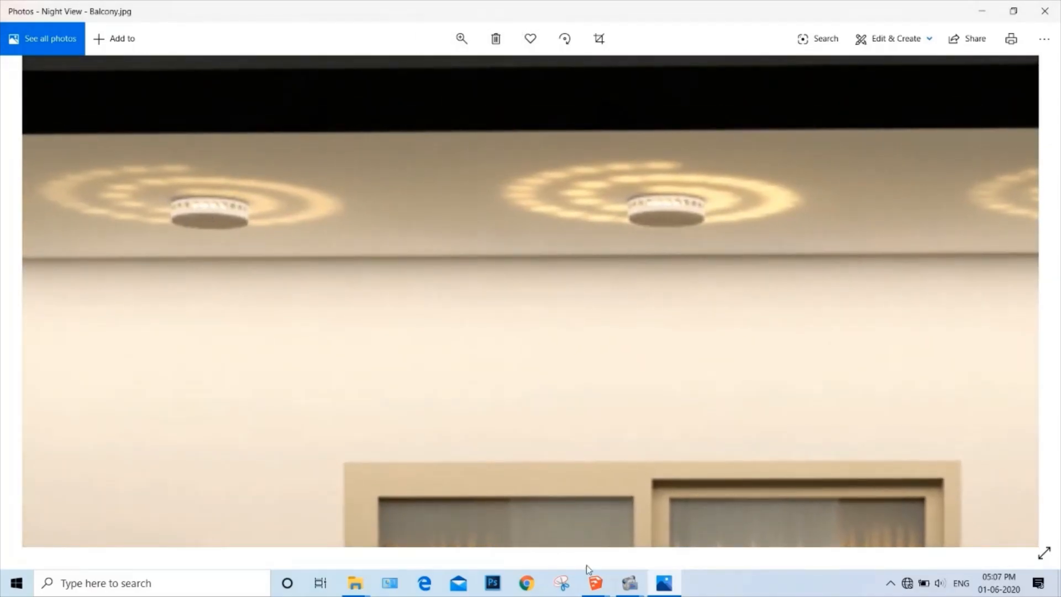
left_click(596, 583)
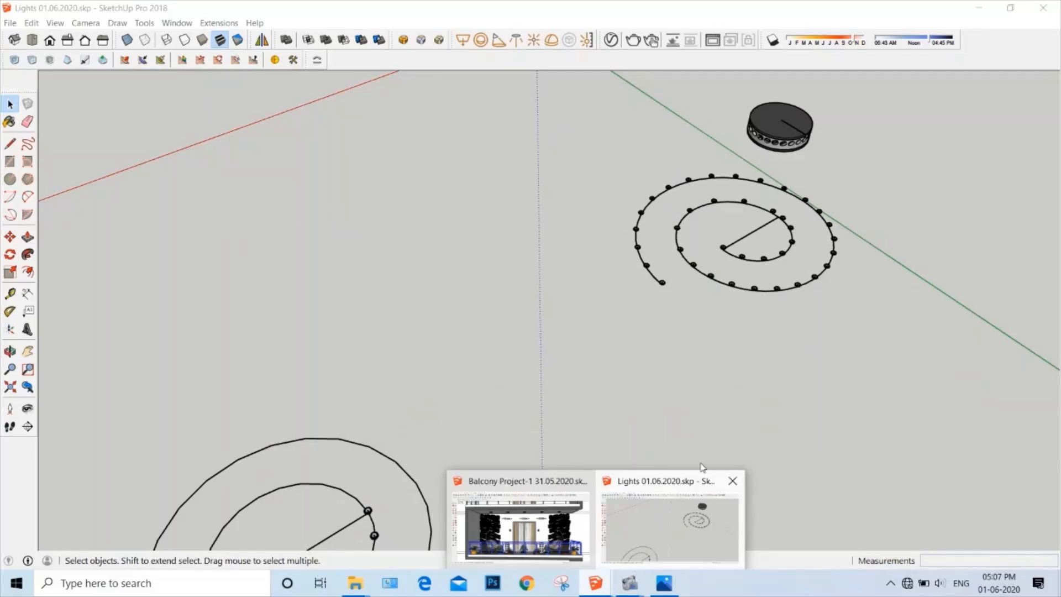
- Draw a circle with a 100 mm radius on the ground between the two spirals
scroll(549, 431, "down", 5)
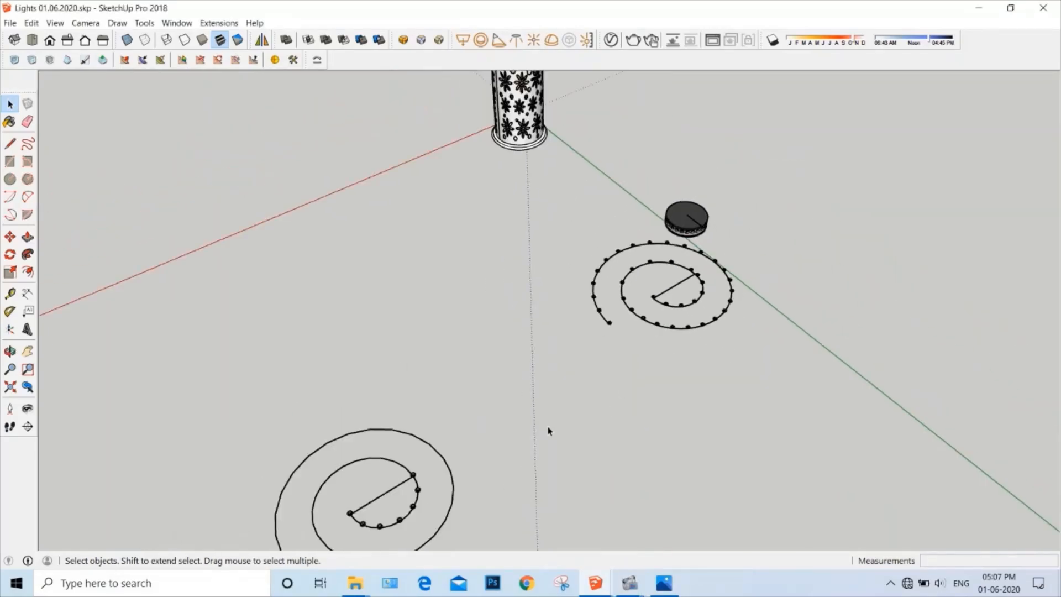
scroll(549, 431, "up", 2)
key("c")
left_click(548, 457)
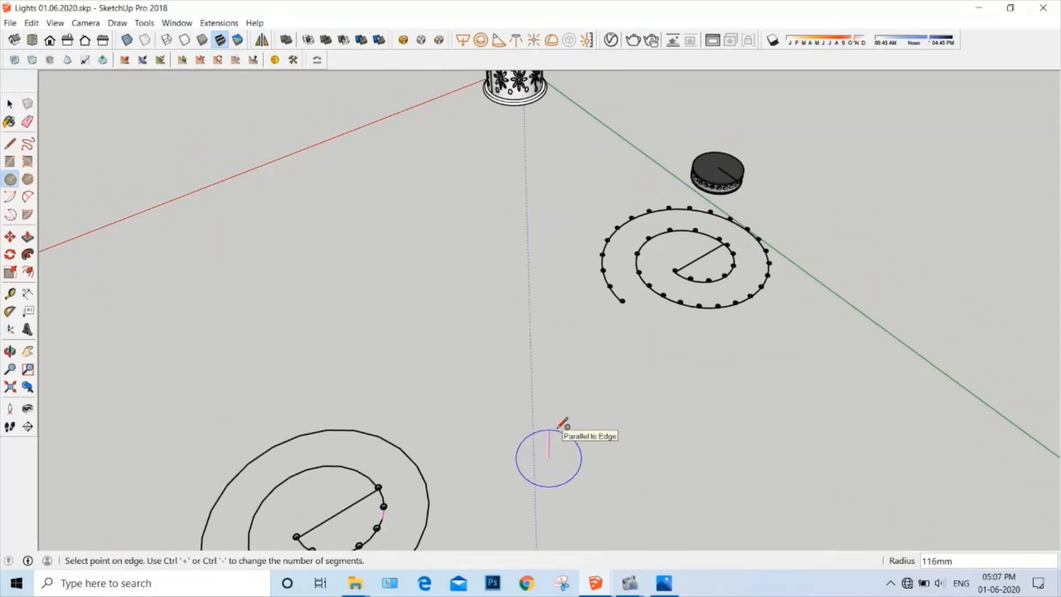
key("Return")
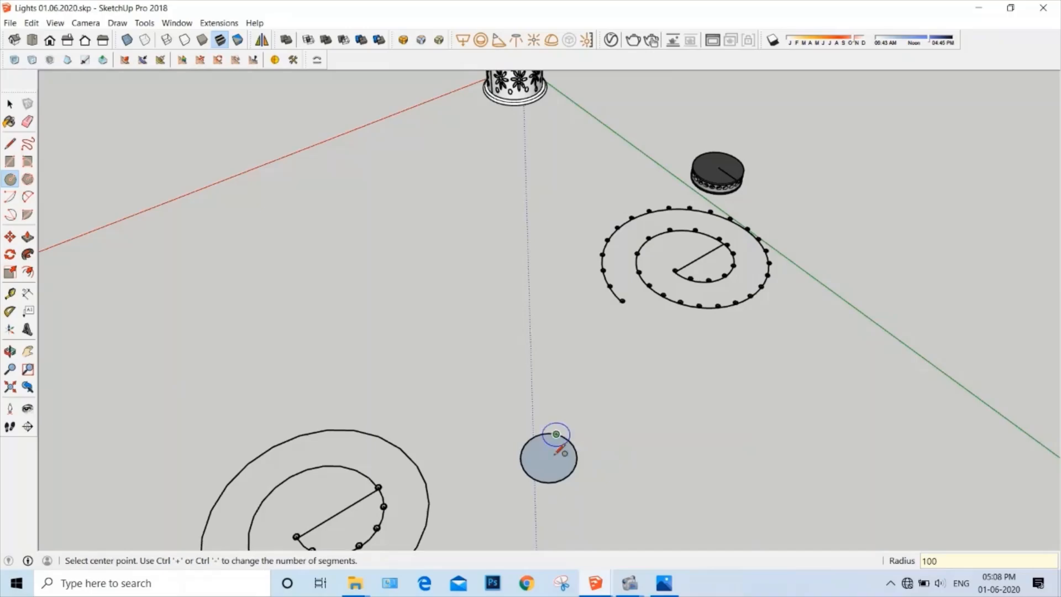
- Set the new circle's edge to 100 segments
scroll(556, 460, "up", 4)
middle_click_drag(564, 468, 467, 357)
scroll(573, 449, "up", 3)
key("space")
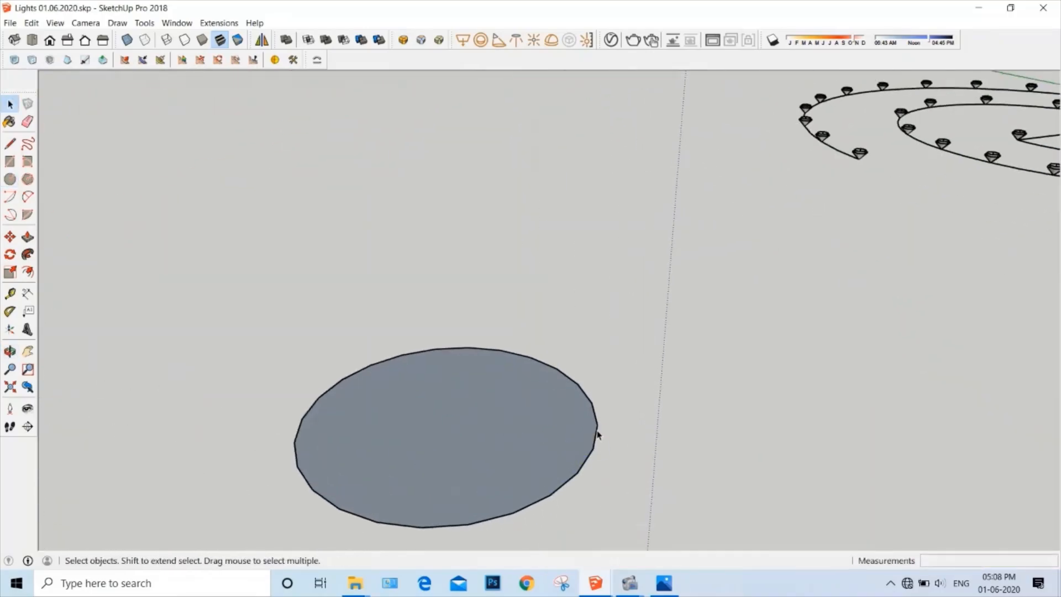
right_click(597, 435)
left_click(660, 55)
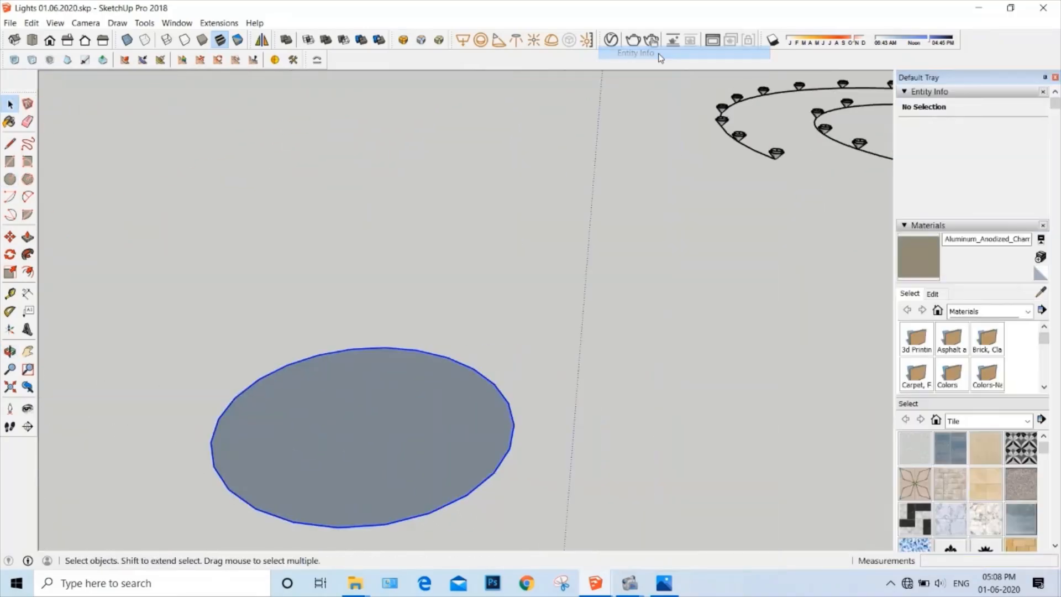
left_click(987, 160)
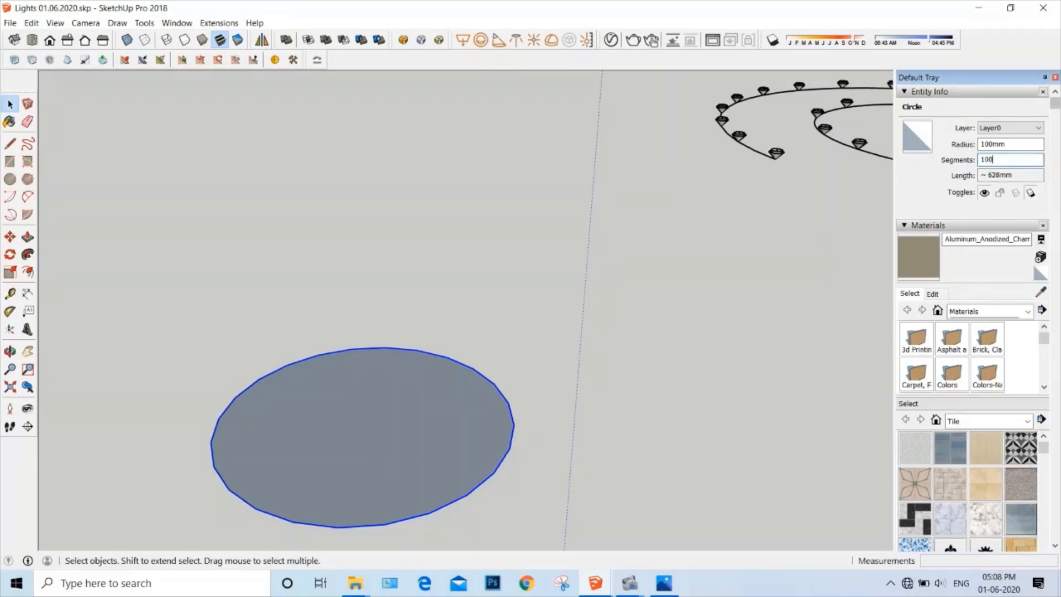
left_click(641, 382)
- Pull the circular face up 10 mm into a thin disc
scroll(491, 419, "down", 3)
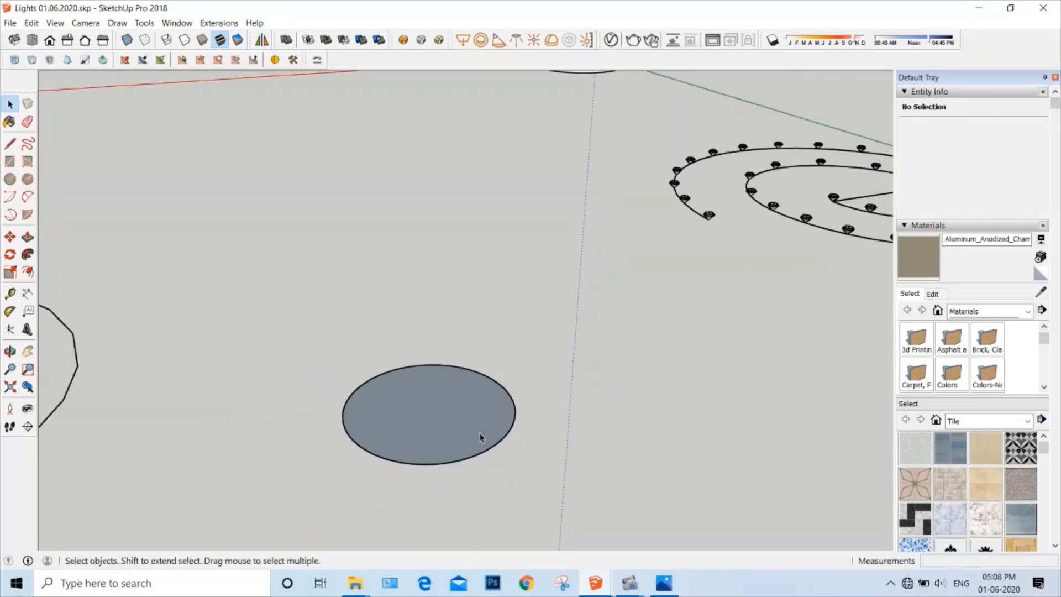
scroll(480, 432, "up", 1)
key("p")
left_click(483, 432)
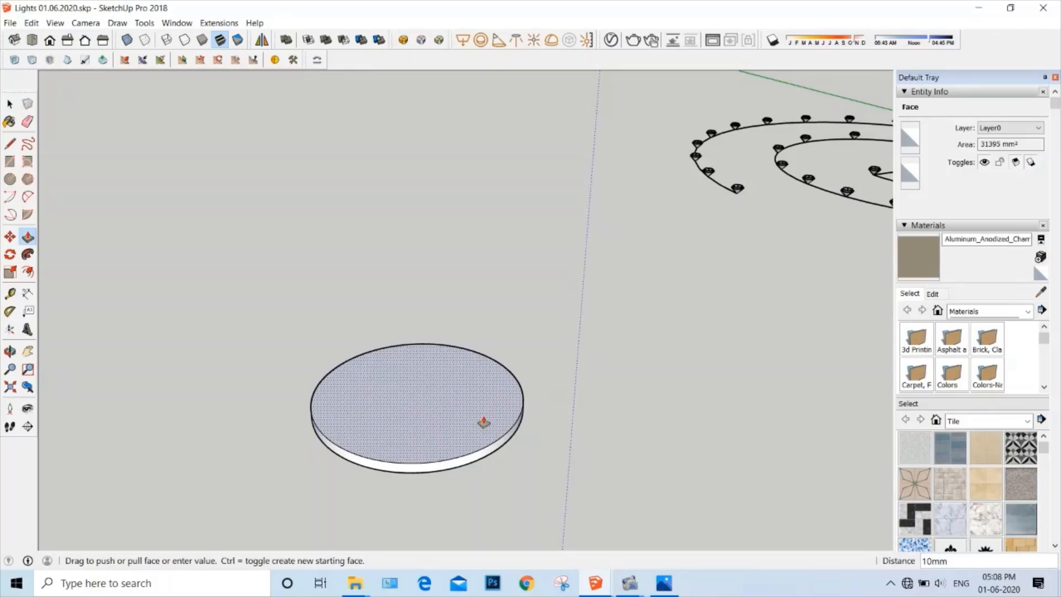
left_click(483, 422)
key("space")
- Group the whole disc and turn the group into a component with the default settings
triple_click(470, 410)
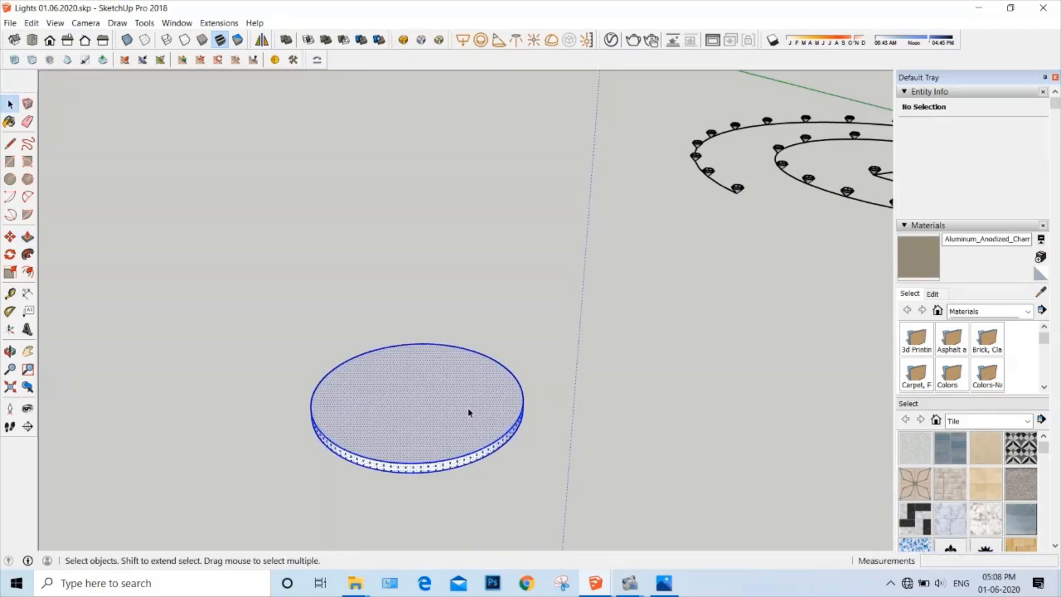
right_click(469, 411)
left_click(562, 118)
right_click(443, 374)
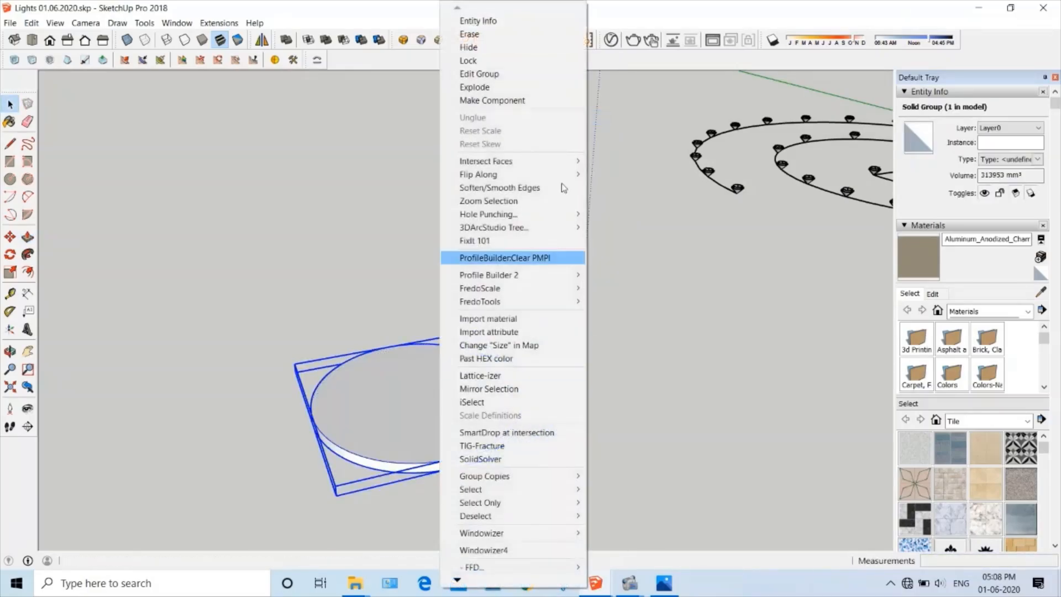
left_click(521, 100)
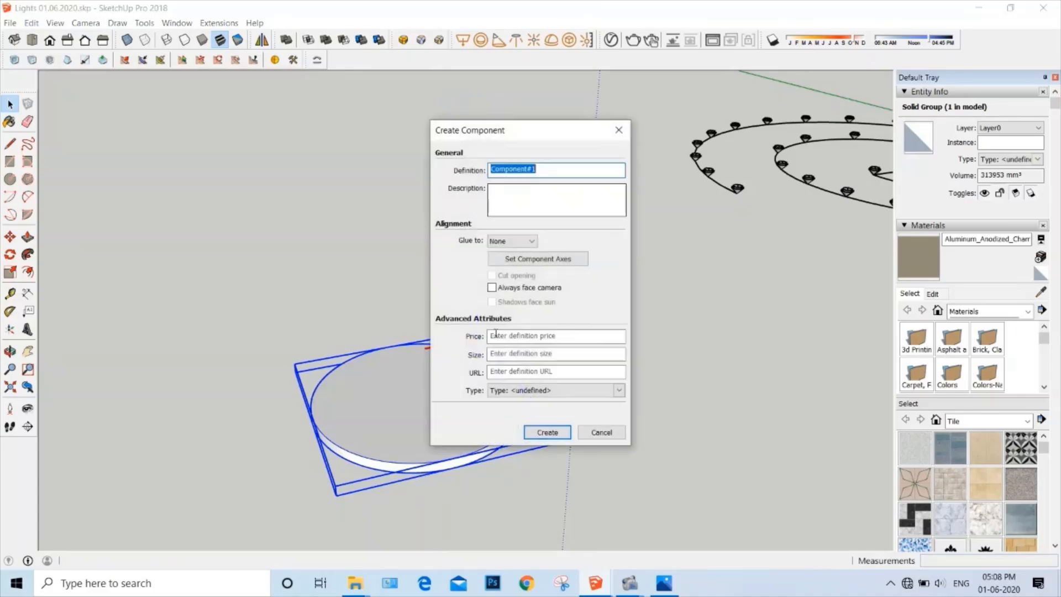
left_click(548, 434)
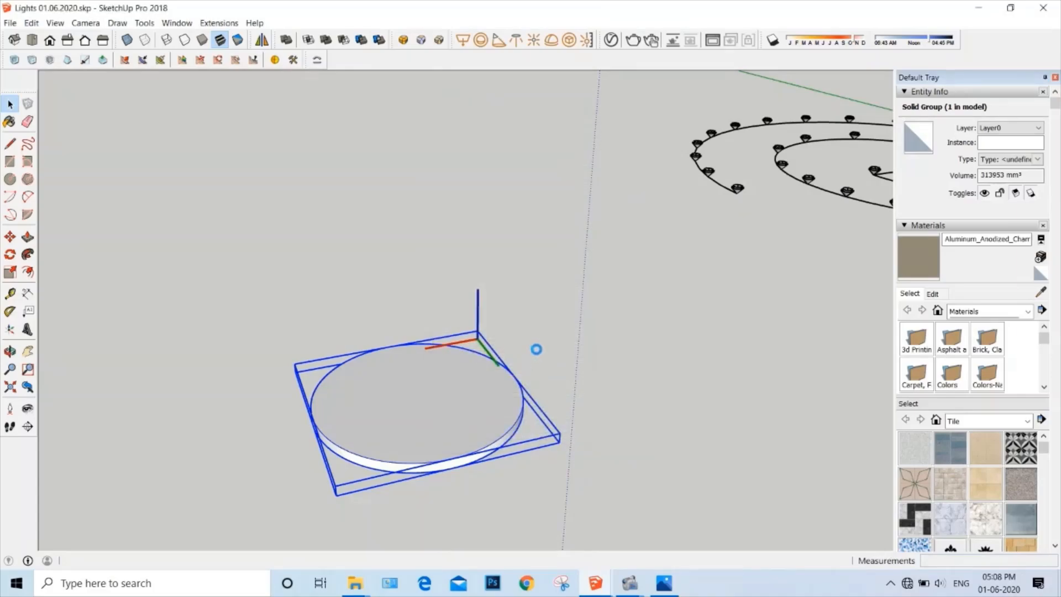
scroll(463, 408, "down", 3)
scroll(461, 431, "up", 3)
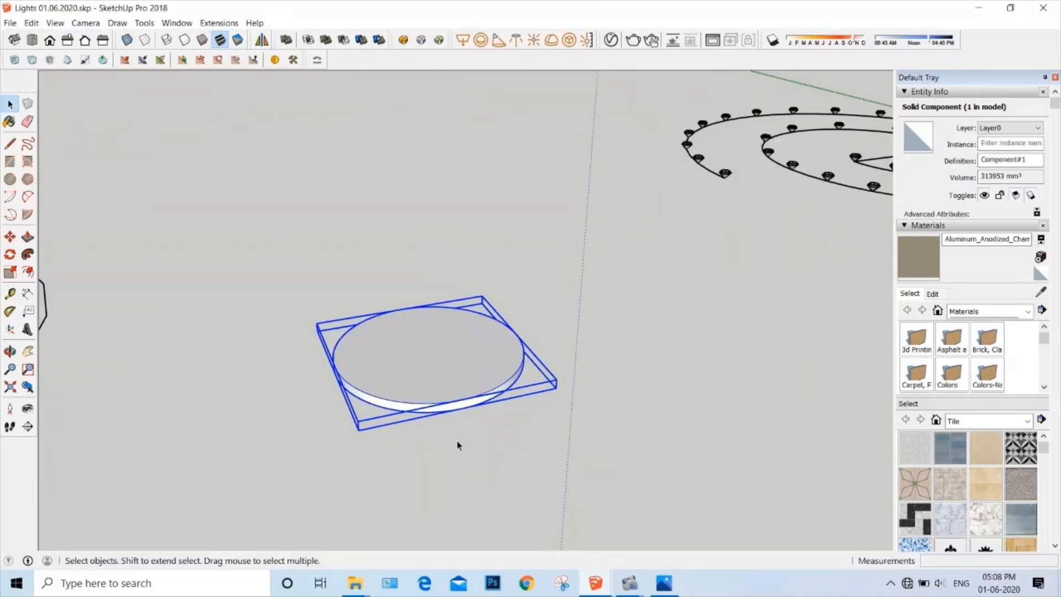
- Copy the disc component 100 mm straight down along the blue axis
key("m")
middle_click_drag(457, 442, 399, 359)
key("ctrl")
left_click(286, 340)
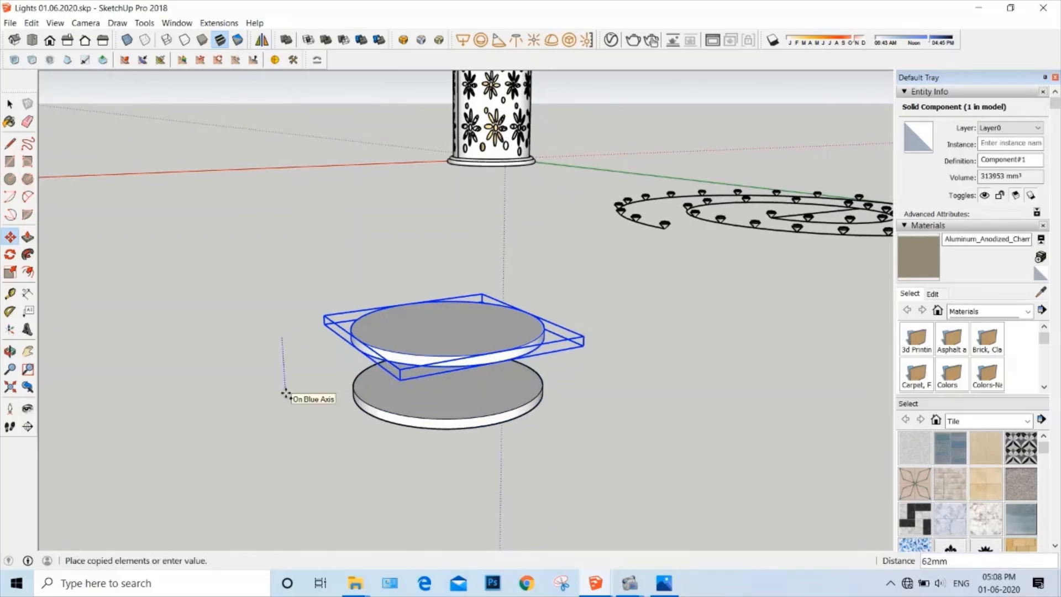
key("Return")
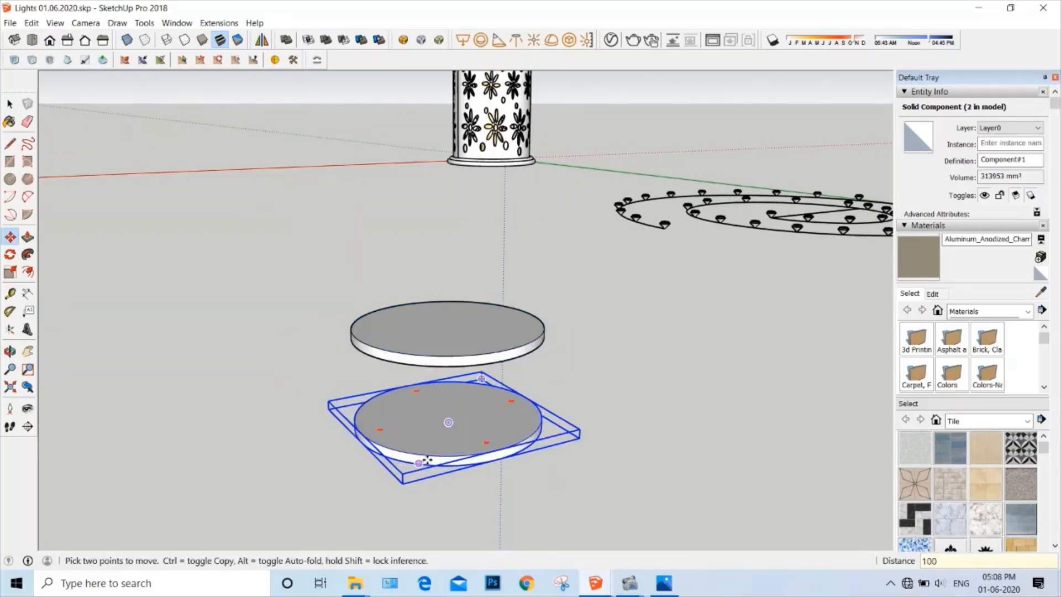
- Move the lower disc straight up along the blue axis to reduce its gap to the upper disc
middle_click_drag(446, 422, 312, 438)
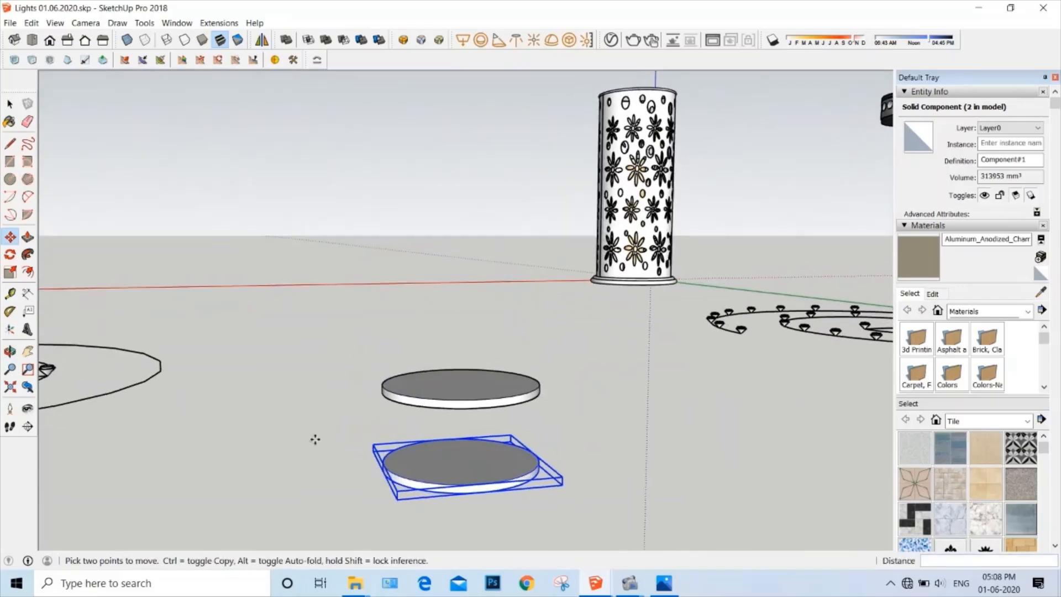
left_click(318, 421)
left_click(323, 409)
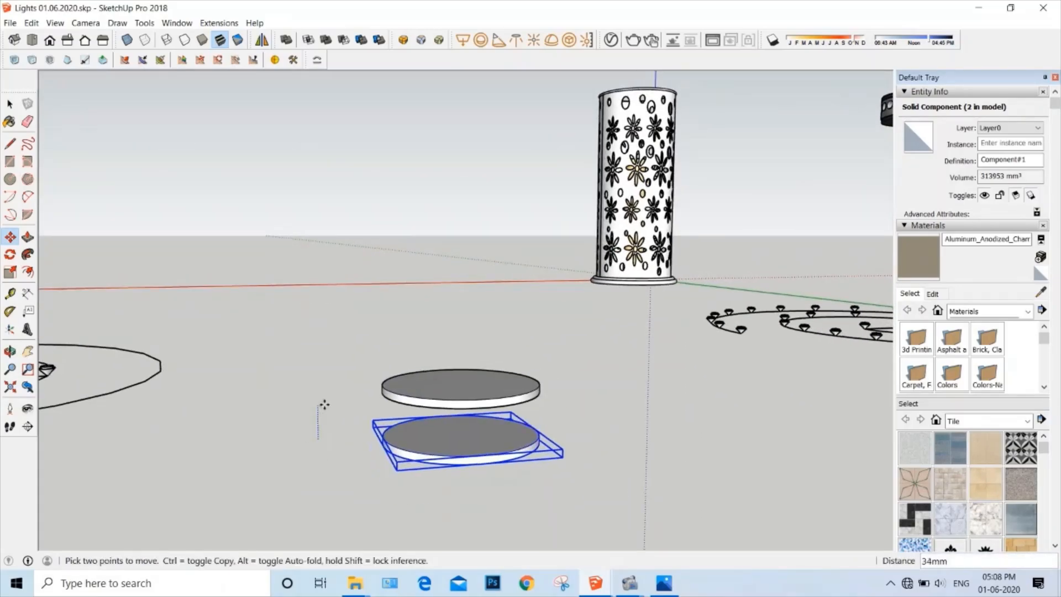
key("Return")
key("space")
- Hide the upper disc so that the lower disc's top face is accessible
scroll(443, 438, "up", 3)
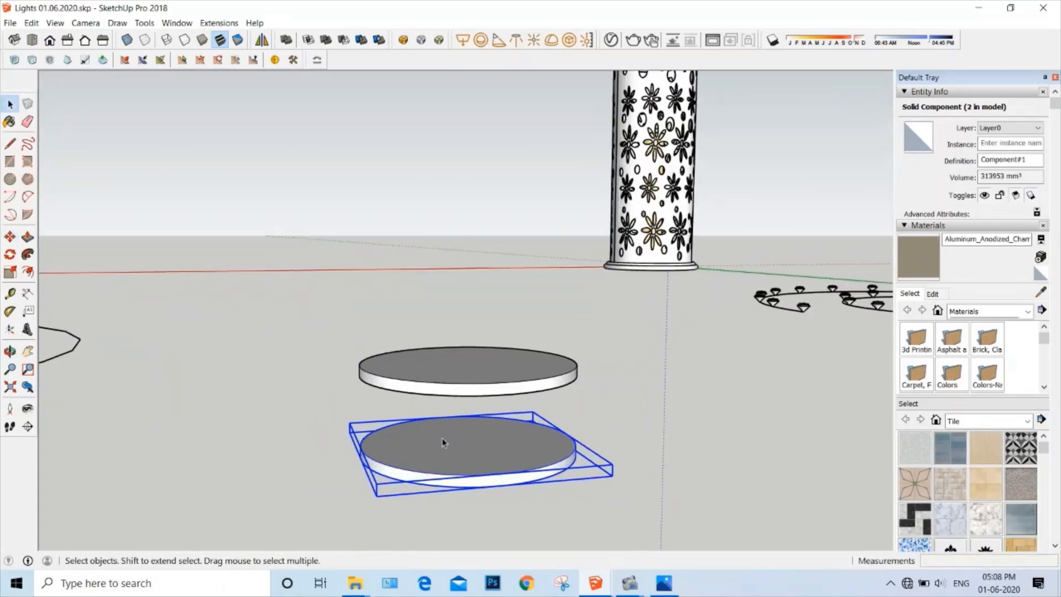
scroll(453, 445, "down", 1)
left_click(509, 356)
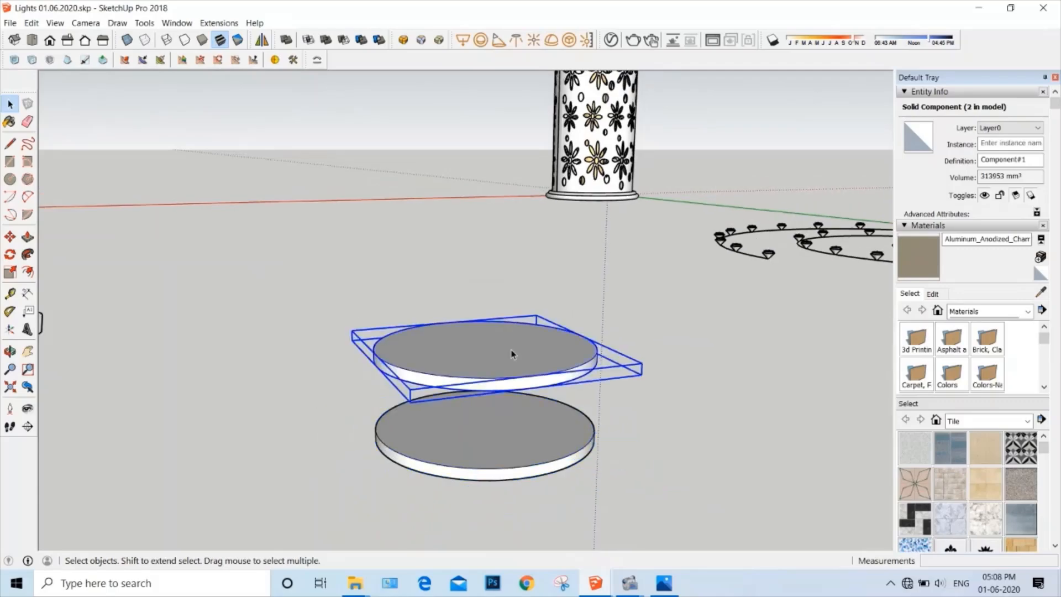
right_click(514, 359)
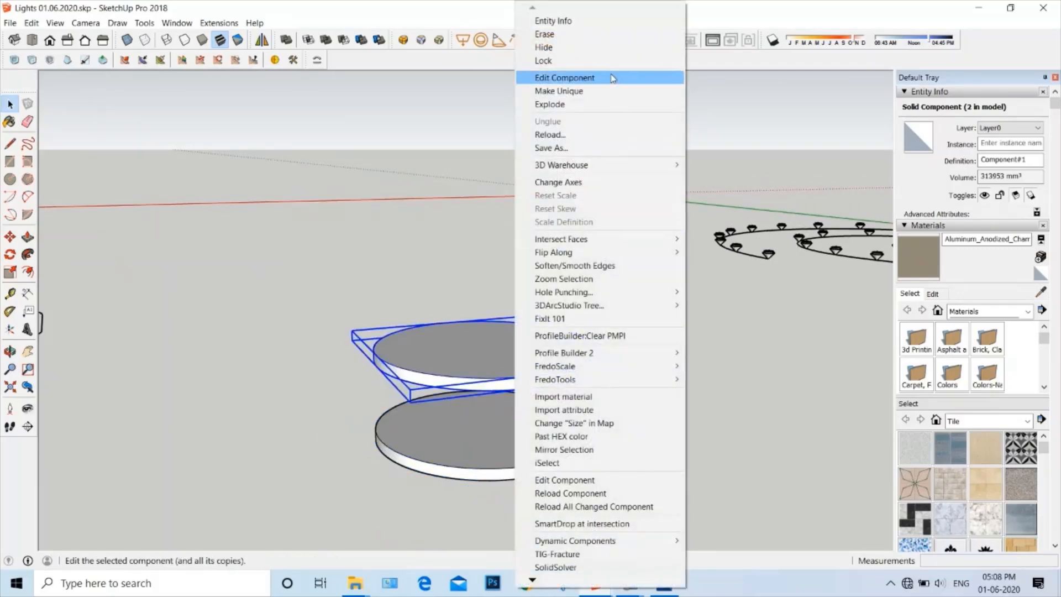
left_click(570, 46)
middle_click_drag(501, 337, 476, 424)
scroll(592, 222, "down", 3)
scroll(592, 222, "down", 2)
scroll(513, 383, "up", 4)
- Copy the lower disc's top face with its edges and paste it in place outside the component
double_click(514, 383)
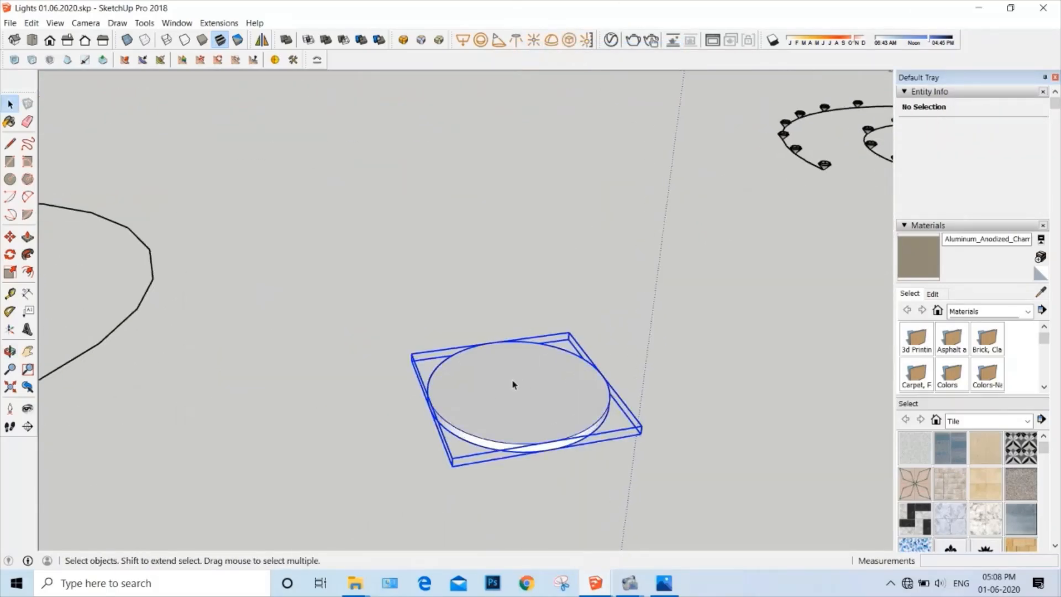
left_click(494, 371)
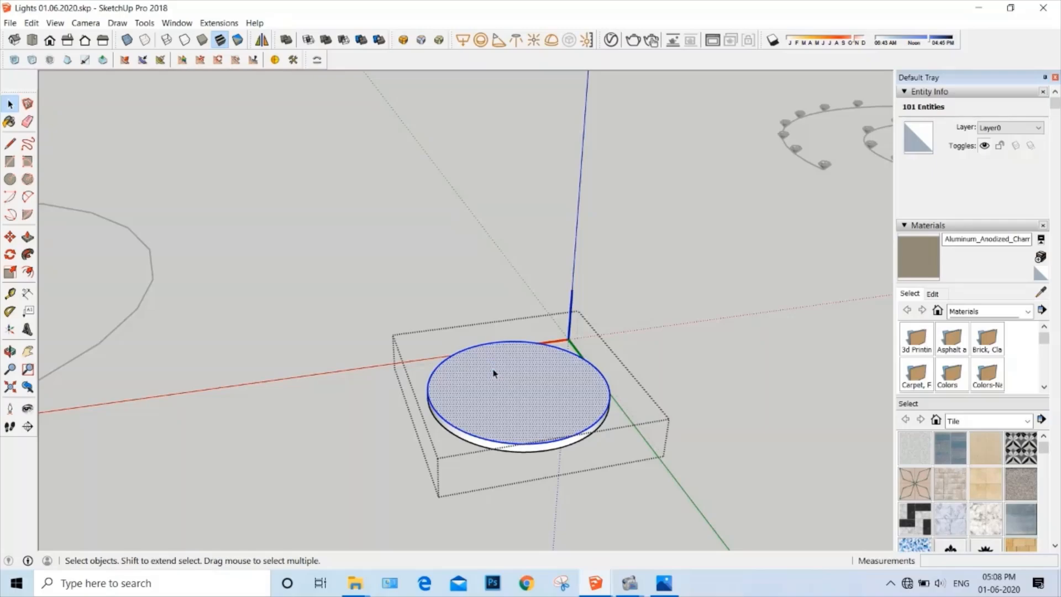
left_click(829, 531)
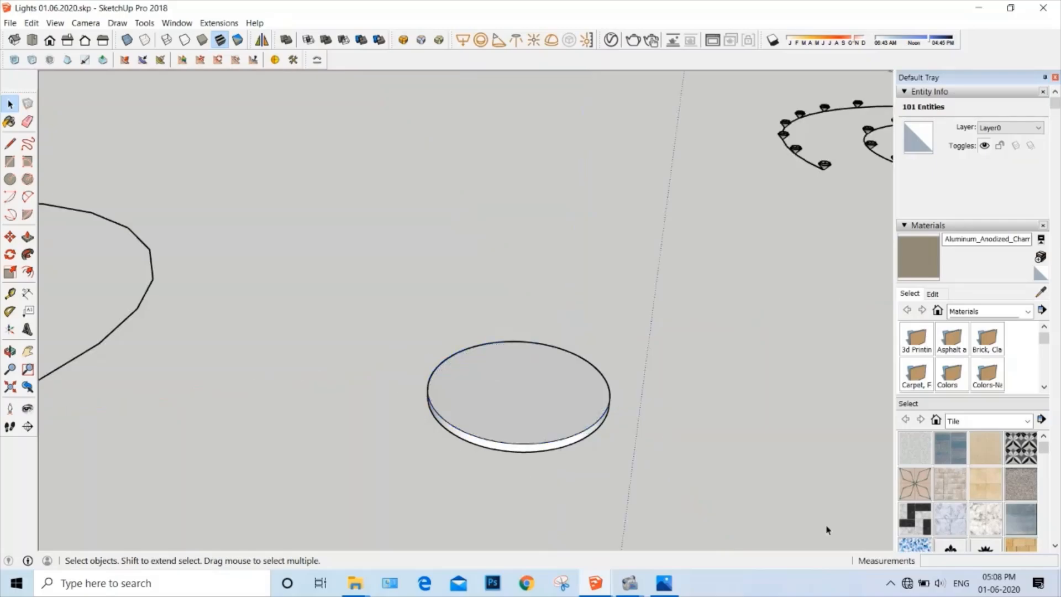
left_click(31, 23)
left_click(65, 108)
- Offset the pasted circle's edge 12 mm inward and delete the inner face, leaving a ring
scroll(470, 396, "up", 3)
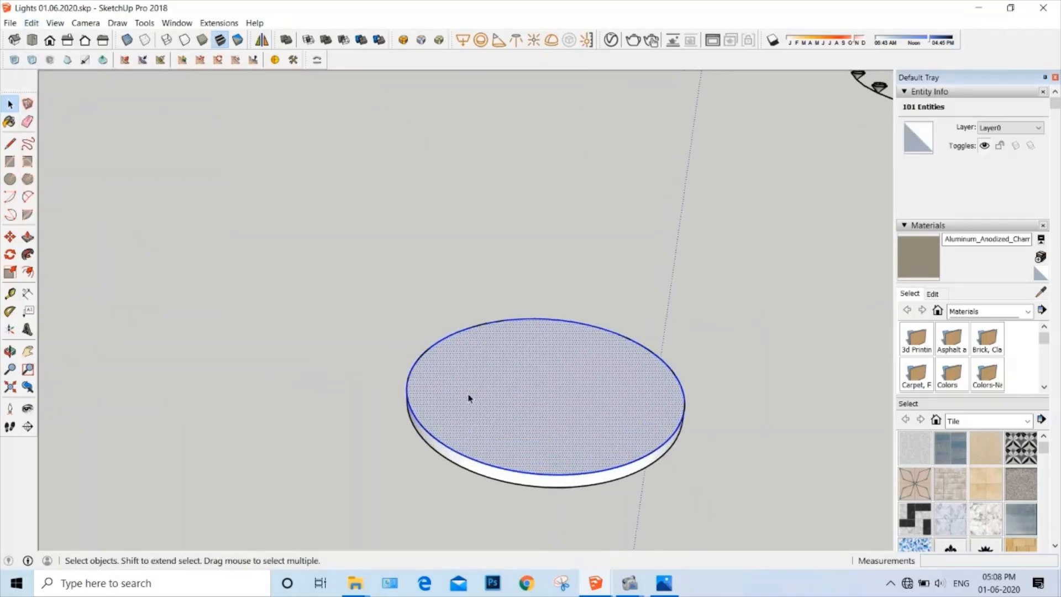
key("f")
left_click(446, 361)
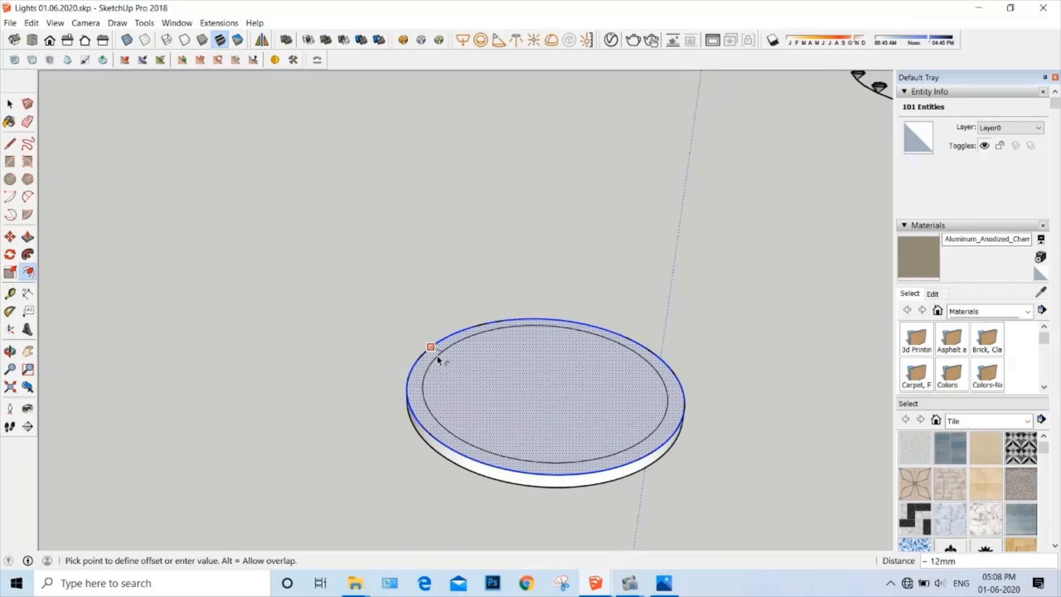
left_click(437, 360)
key("space")
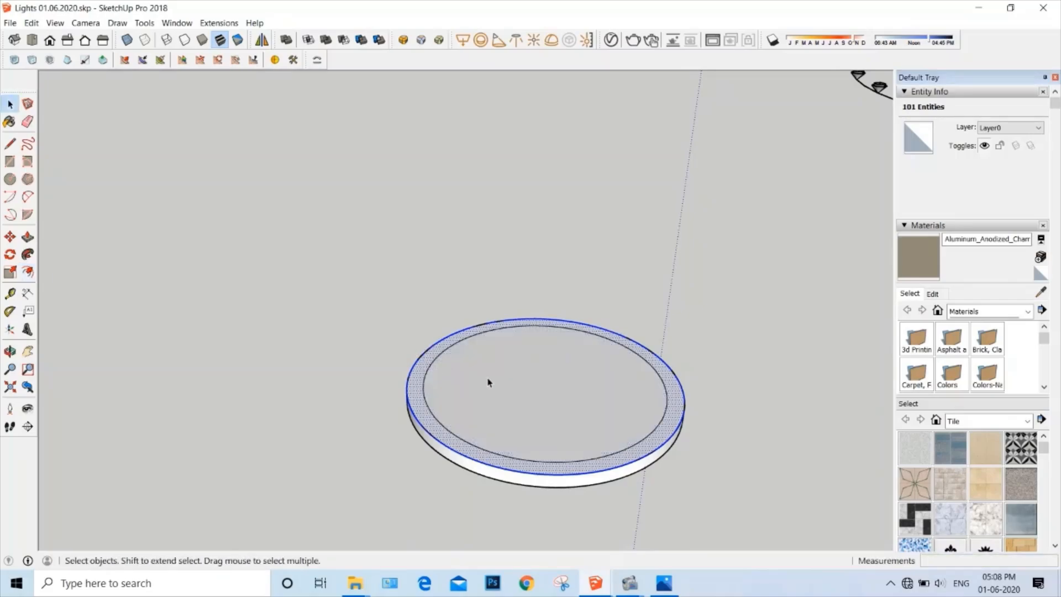
left_click(488, 381)
- Pull the ring face up 55 mm to form the light's side wall
key("p")
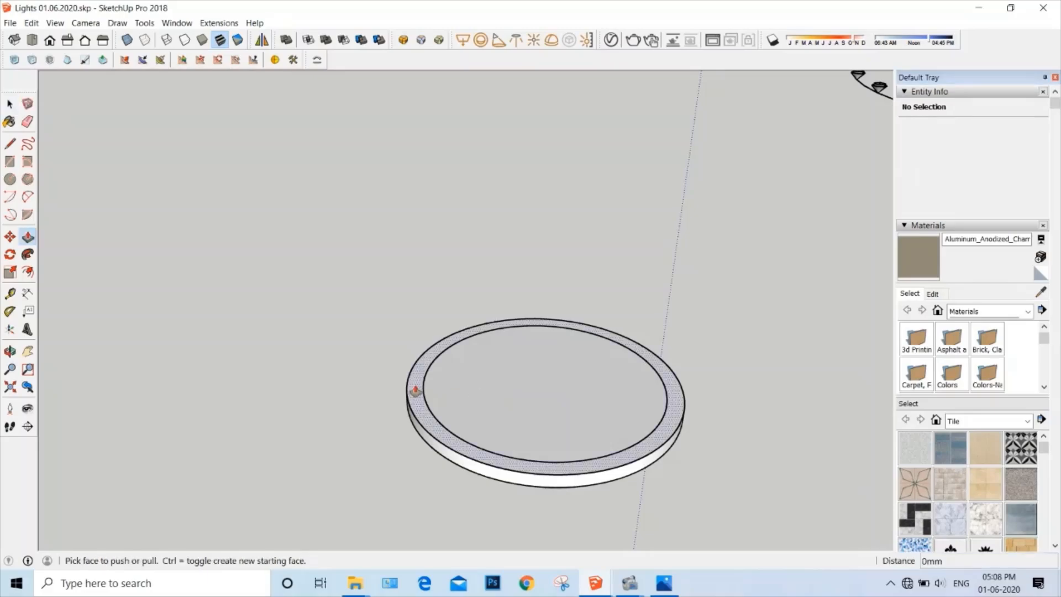
left_click(415, 385)
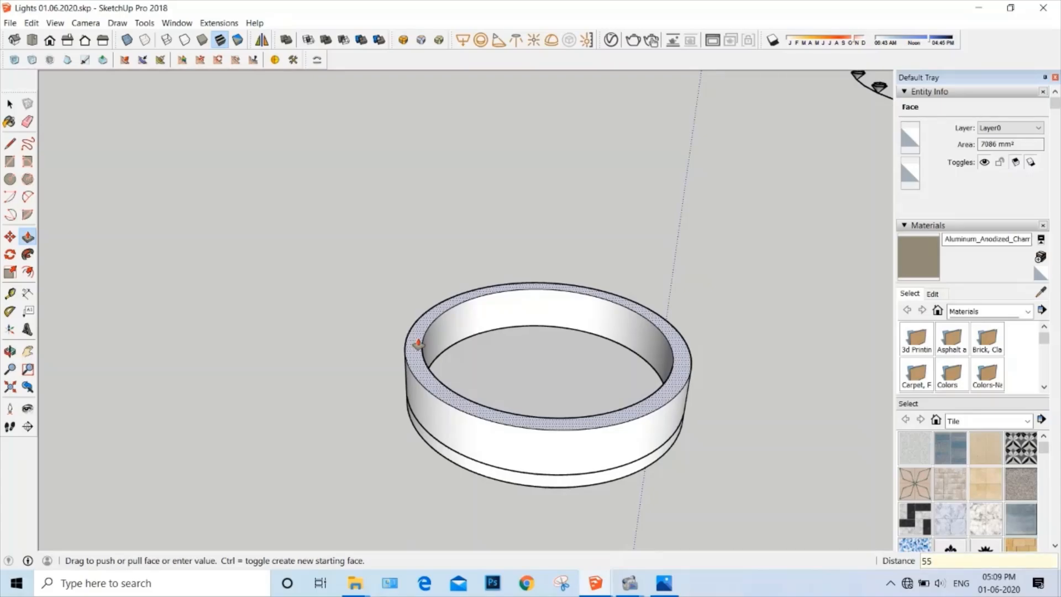
left_click(502, 339)
key("space")
scroll(526, 353, "down", 3)
- Select the complete ring wall and make it a group
triple_click(559, 384)
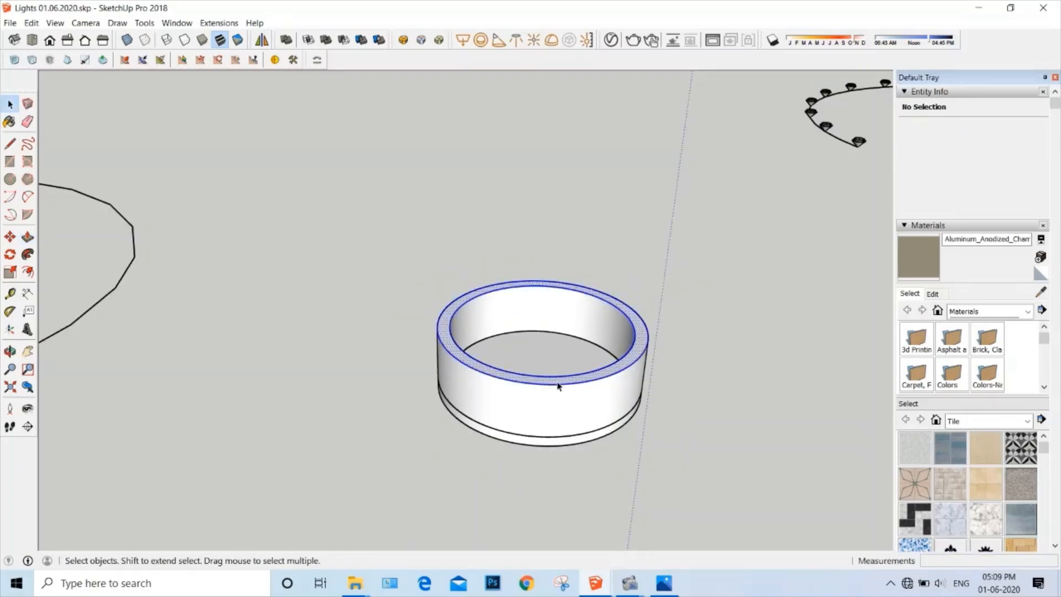
right_click(557, 397)
left_click(620, 117)
- Examine the row of round holes around the side of the existing round ceiling light
middle_click_drag(621, 133, 352, 457)
scroll(526, 379, "up", 2)
middle_click_drag(526, 379, 476, 237)
scroll(377, 292, "down", 5)
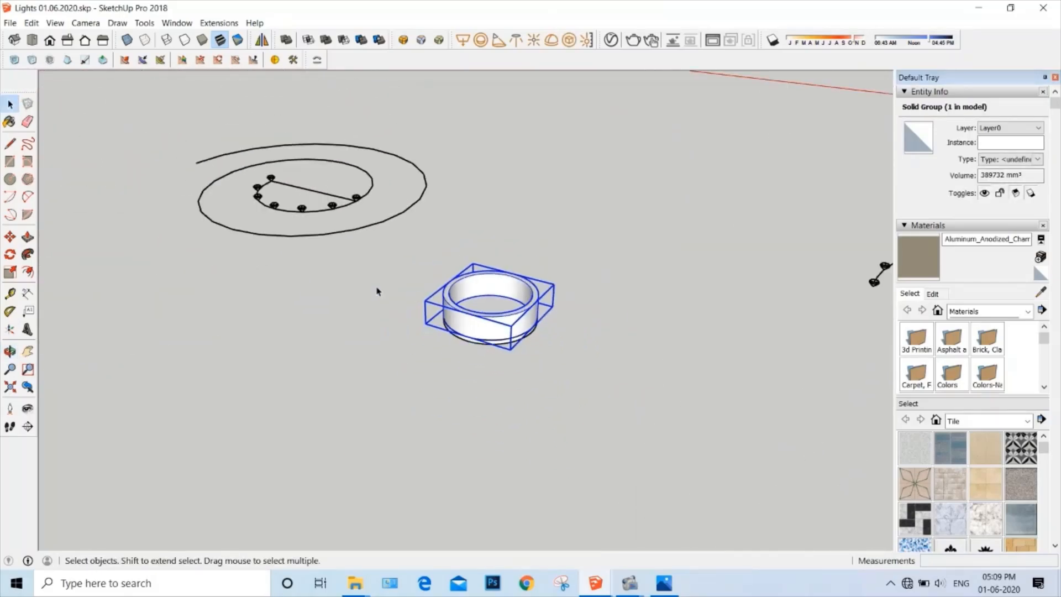
scroll(658, 232, "up", 6)
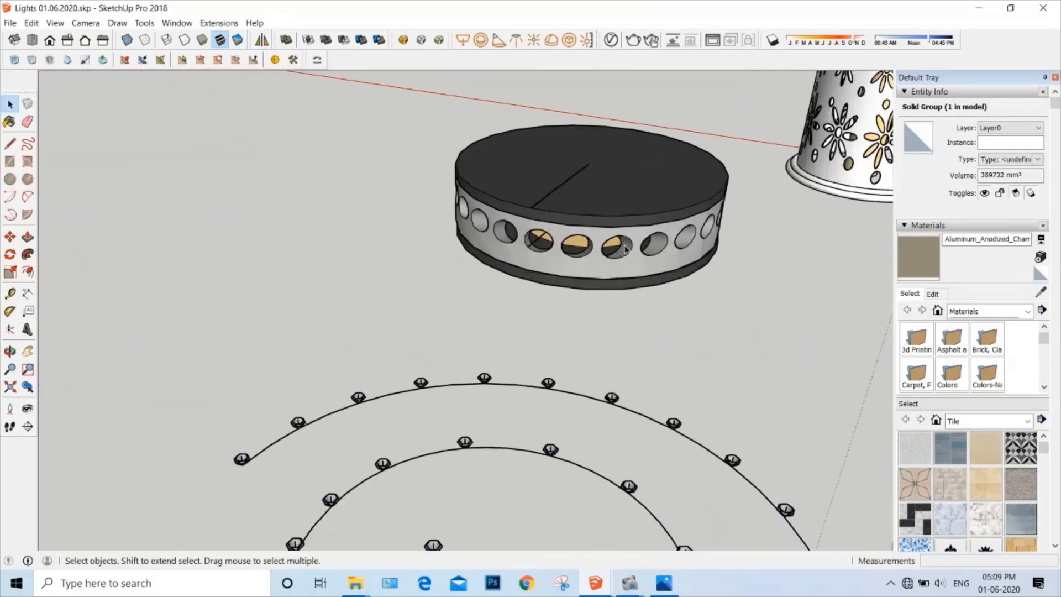
- Draw a small circle on the ground in front of the hollow ring
middle_click_drag(488, 252, 370, 334)
scroll(493, 296, "down", 4)
scroll(494, 295, "up", 5)
scroll(516, 369, "down", 2)
scroll(548, 361, "up", 3)
key("c")
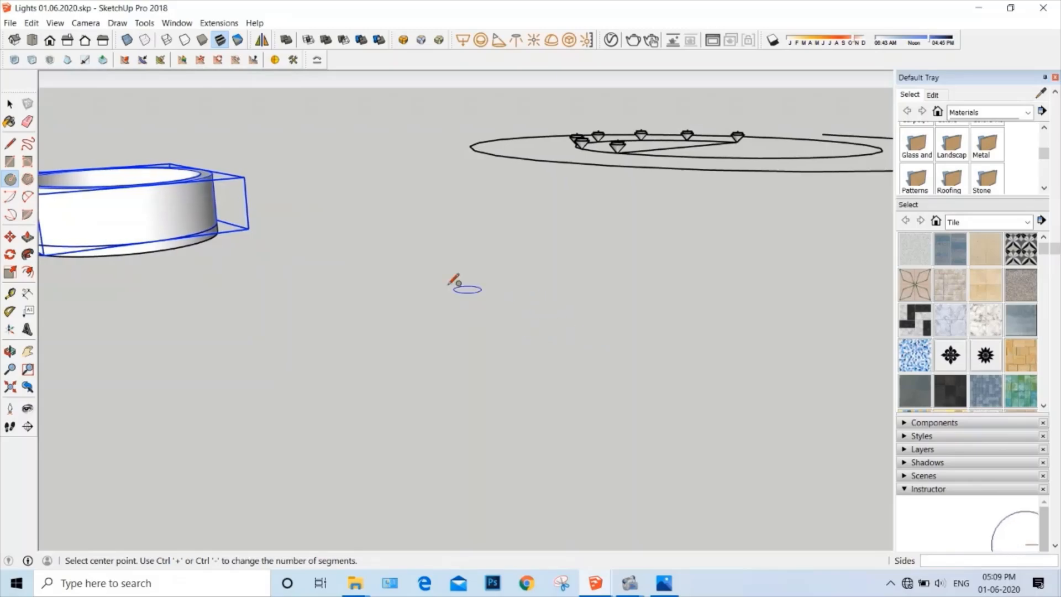
middle_click_drag(457, 282, 353, 288)
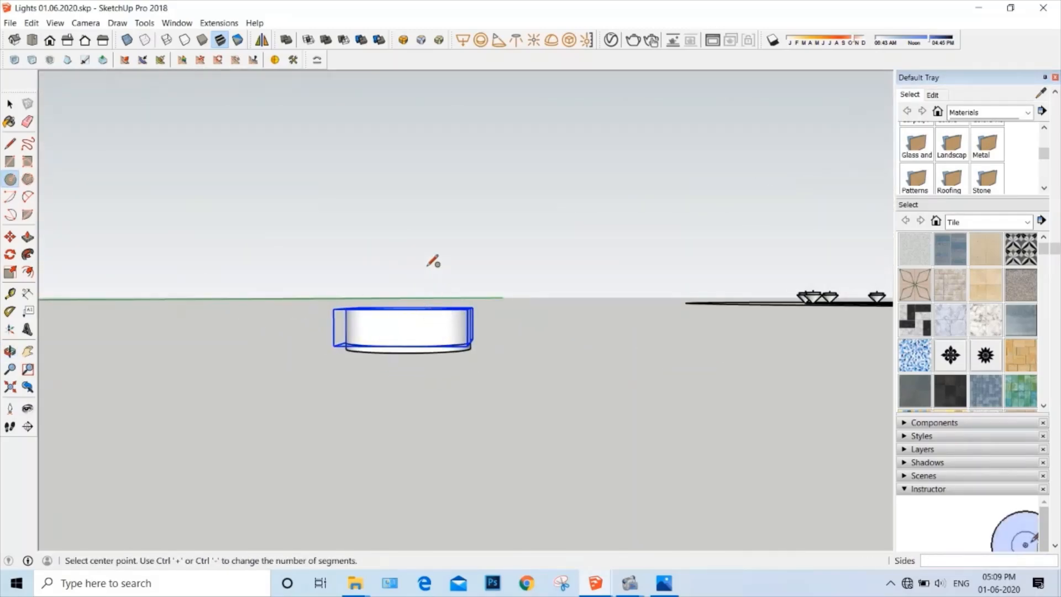
middle_click_drag(433, 262, 504, 382)
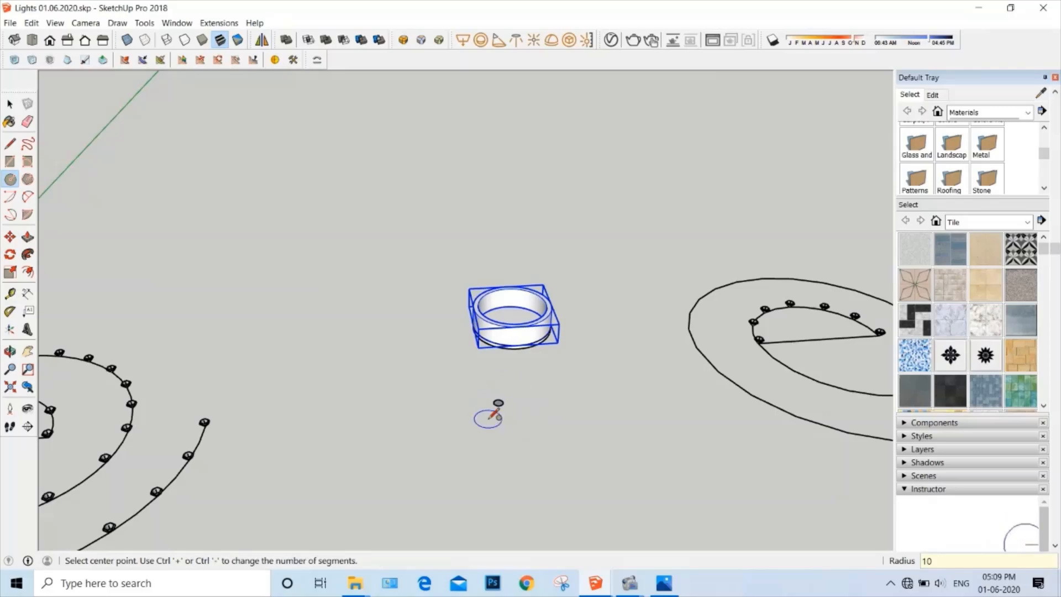
scroll(494, 415, "up", 5)
left_click(492, 389)
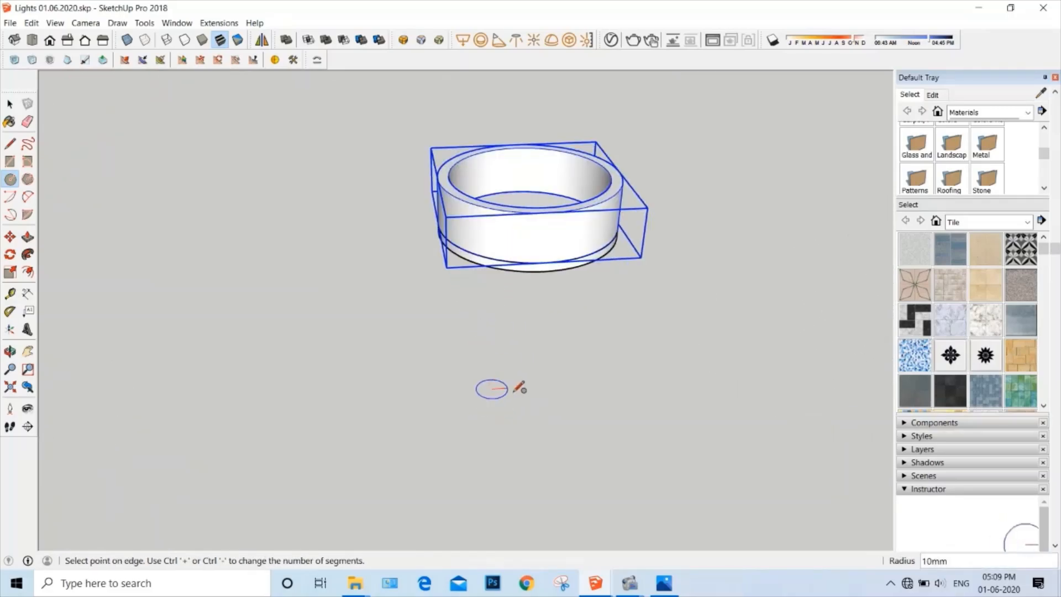
key("space")
- Extrude the circle upward into a tall, thin cylinder and make the whole cylinder a group
scroll(492, 389, "up", 5)
key("p")
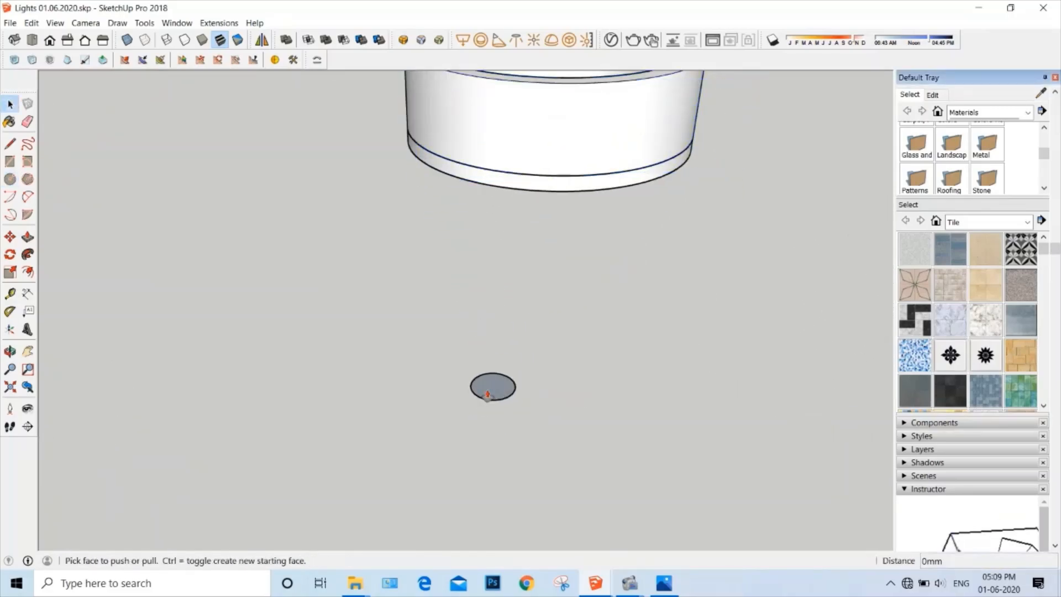
left_click(492, 388)
left_click(497, 258)
key("space")
triple_click(503, 301)
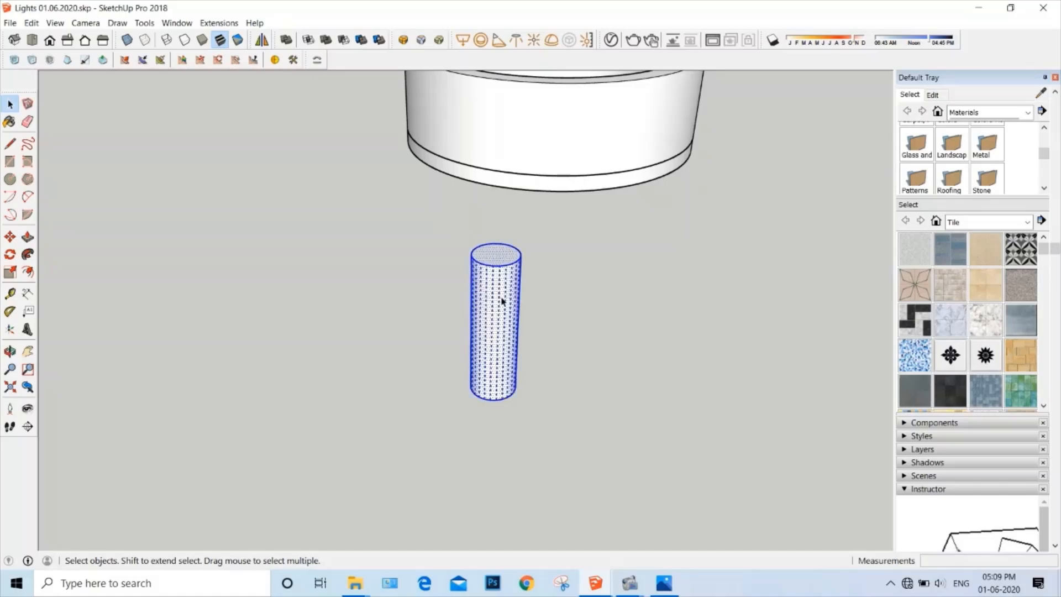
right_click(502, 300)
left_click(554, 123)
- Draw a rectangle on the ground beside the cylinder and extrude it into a box as a rotation reference
middle_click_drag(449, 276, 495, 431)
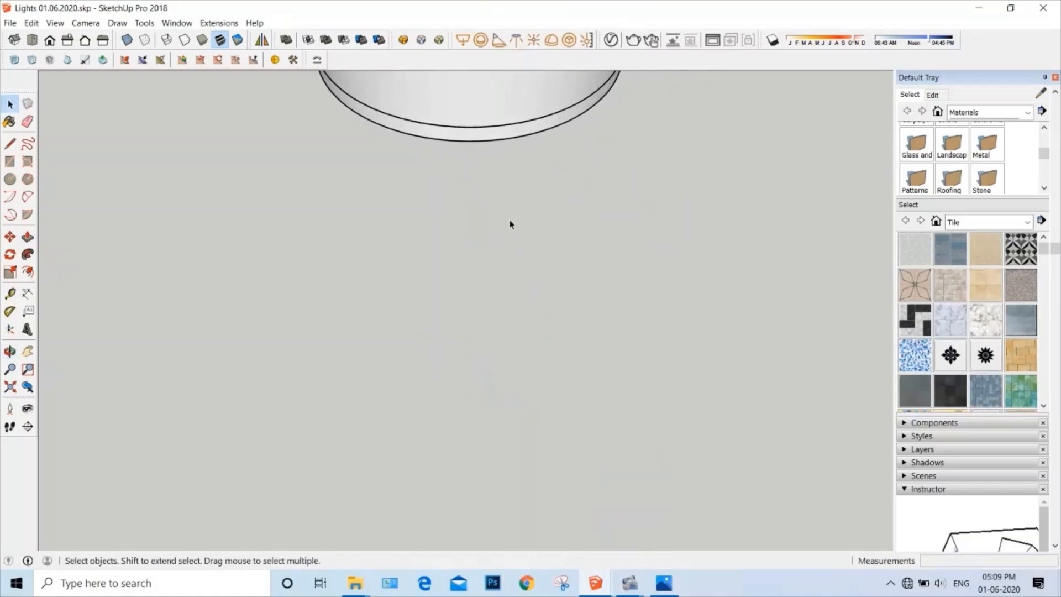
scroll(523, 110, "down", 6)
middle_click_drag(526, 124, 587, 287)
scroll(553, 257, "up", 1)
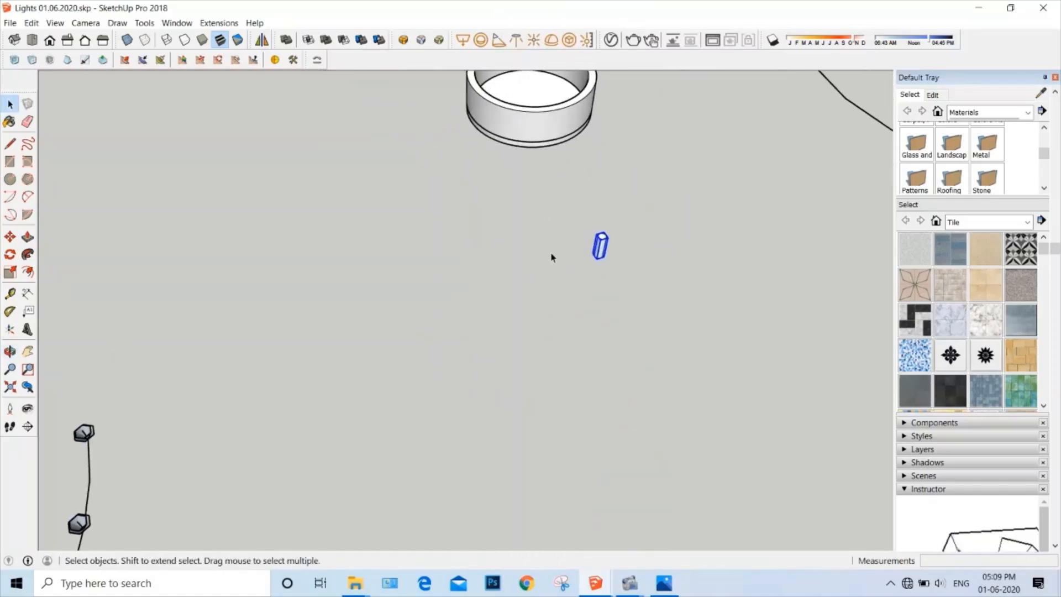
left_click(486, 283)
left_click(439, 339)
key("p")
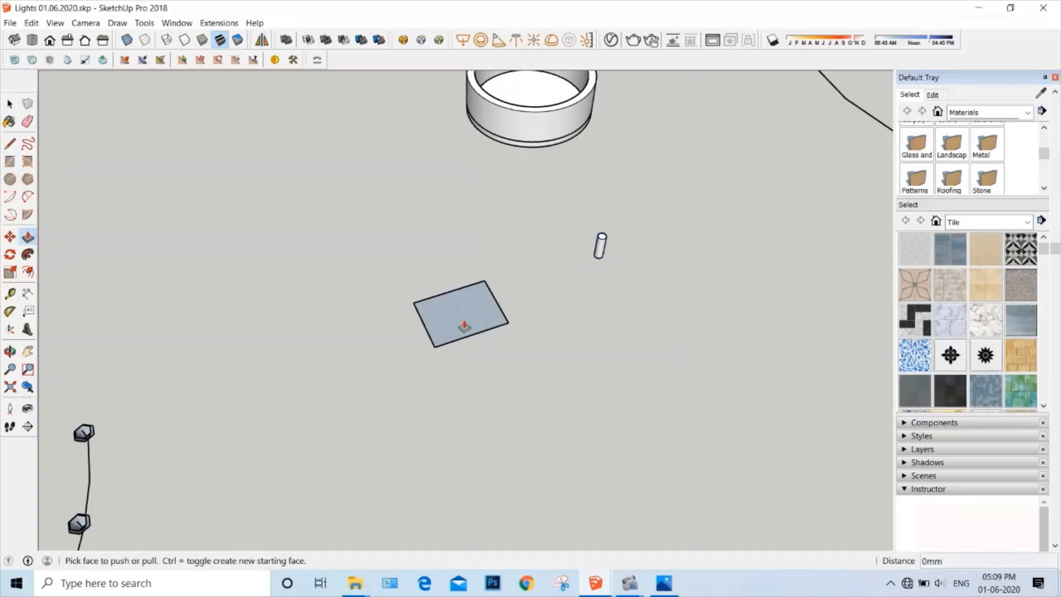
left_click(467, 325)
left_click(465, 283)
key("space")
scroll(603, 240, "up", 2)
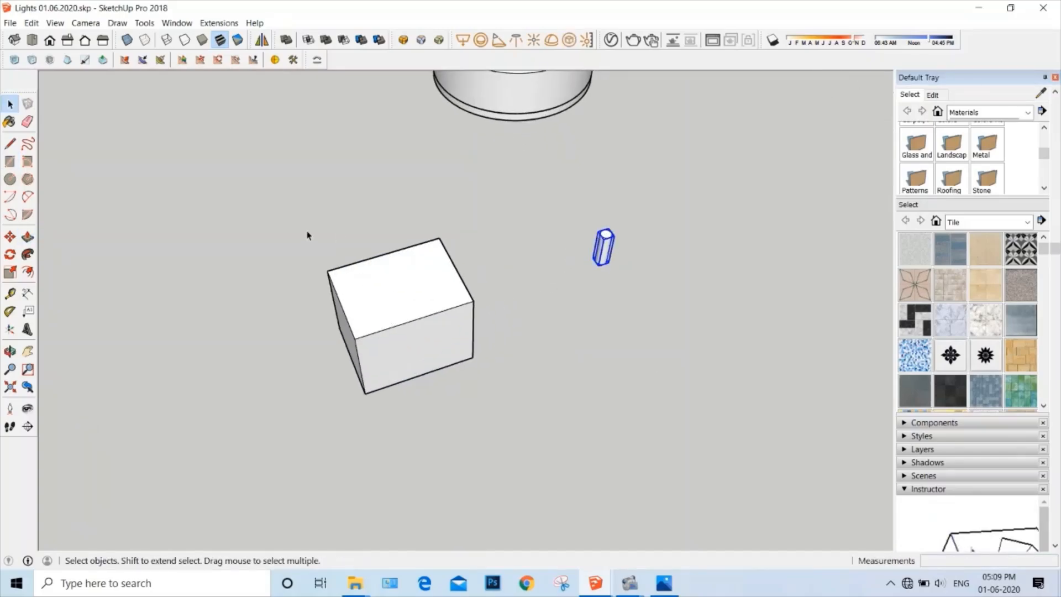
- Rotate the cylinder group until it lies horizontally, using the box's vertical side face as the rotation plane
left_click(10, 255)
middle_click_drag(343, 309, 498, 320)
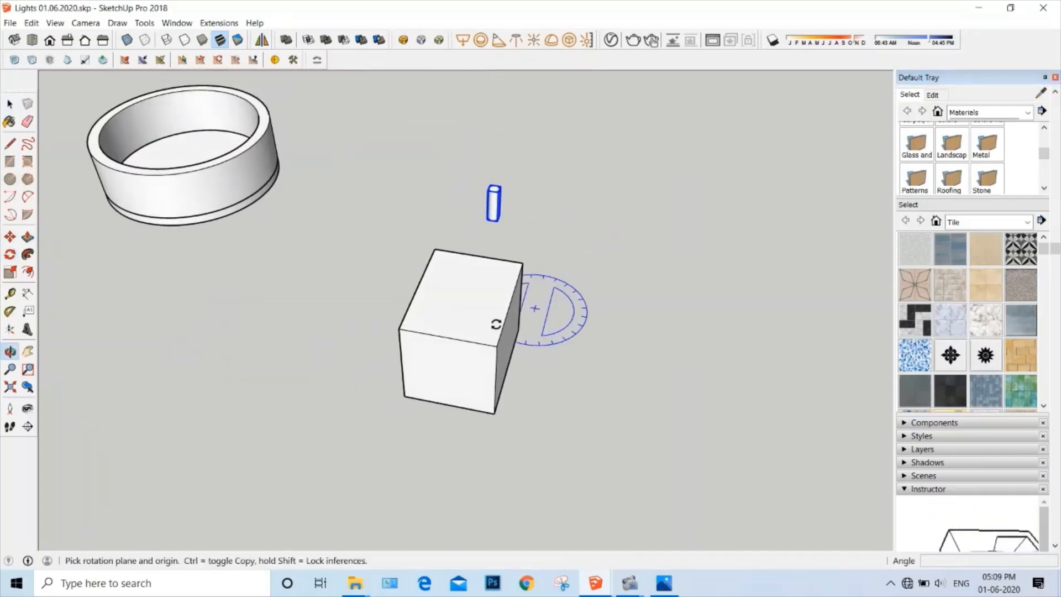
left_click(428, 367)
left_click(464, 375)
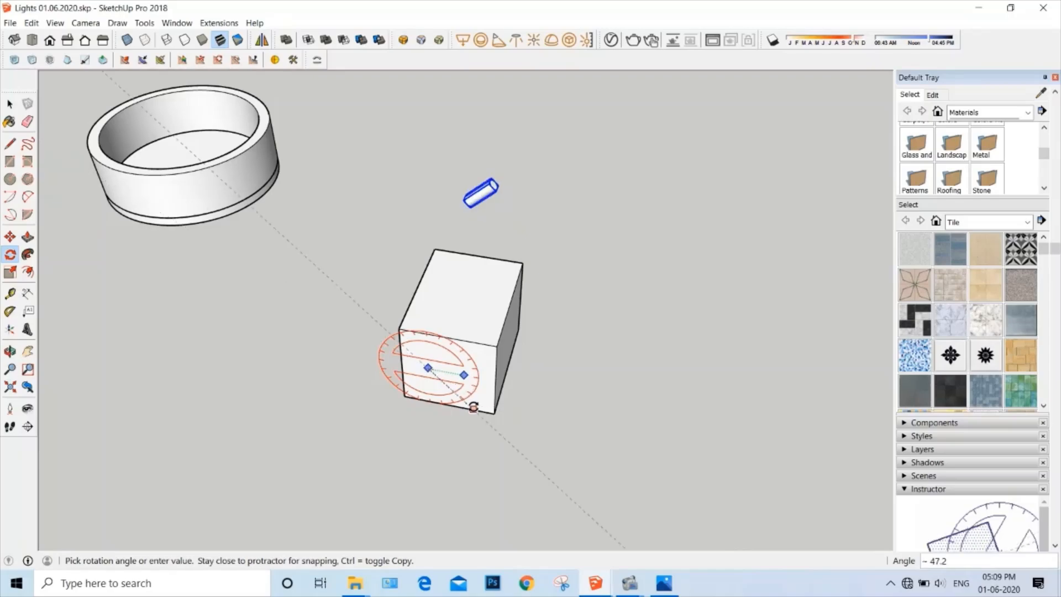
left_click(474, 407)
key("space")
scroll(505, 263, "up", 3)
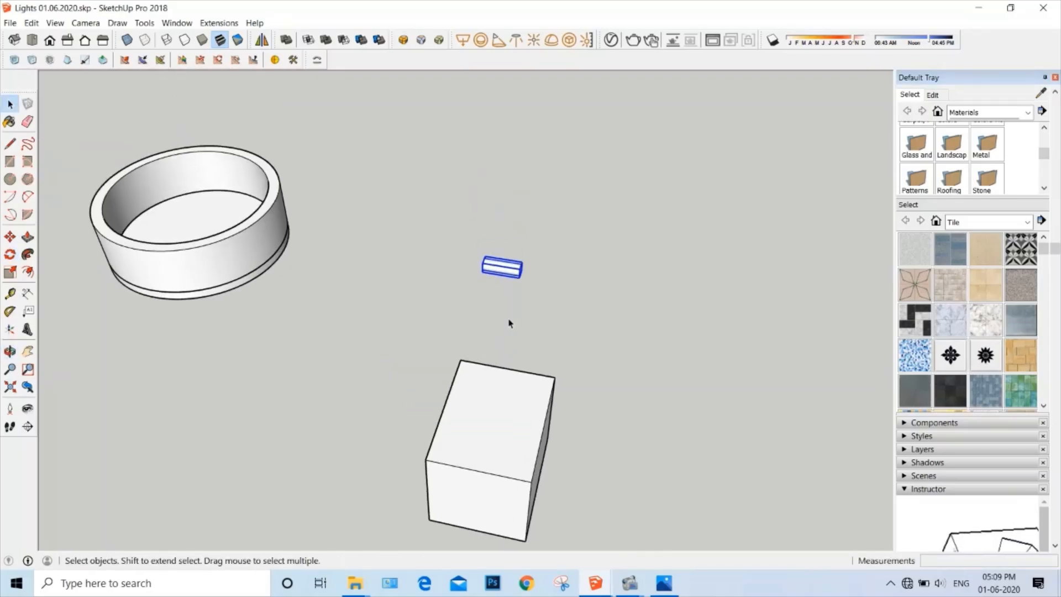
- Lengthen the lying cylinder into a longer rod by pulling its end face outward inside the group
scroll(503, 263, "down", 3)
middle_click_drag(557, 315, 403, 279)
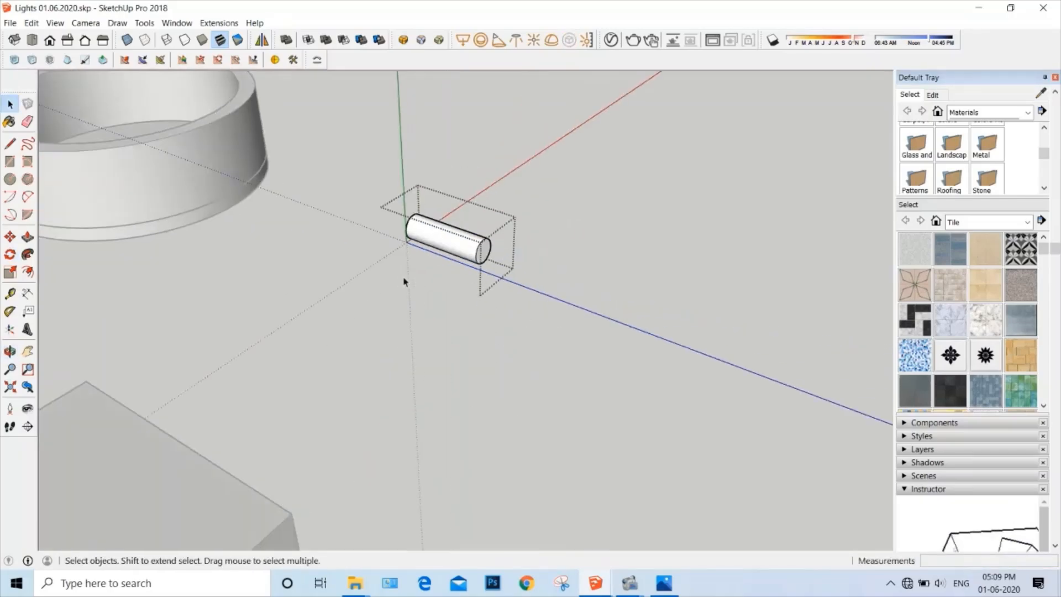
key("p")
left_click_drag(480, 259, 610, 302)
key("space")
left_click(500, 267)
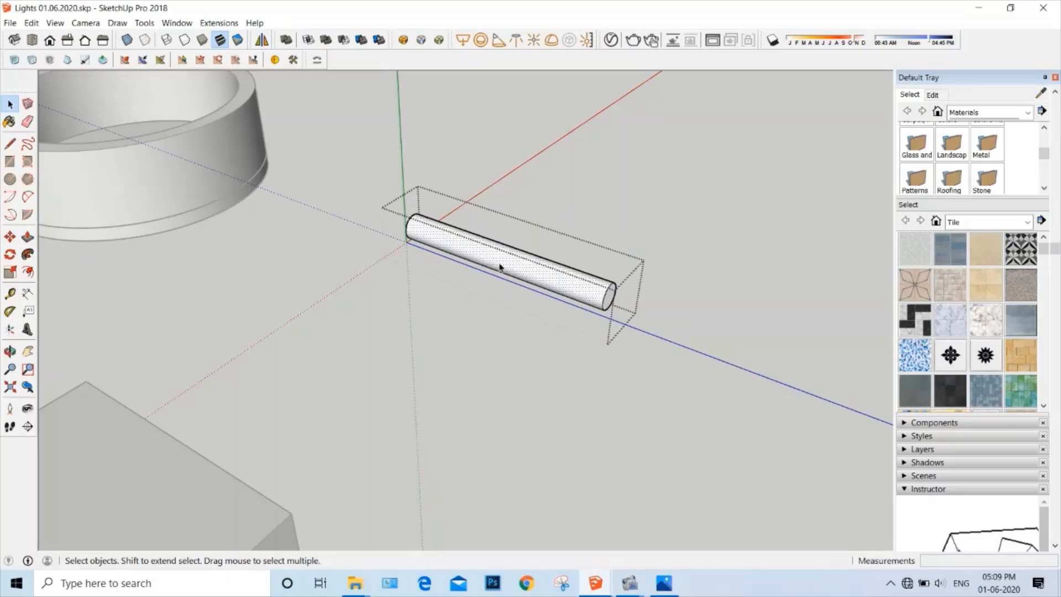
double_click(529, 263)
triple_click(526, 266)
- Move the rod across to the ring and lower it so that it pierces the ring's wall
key("m")
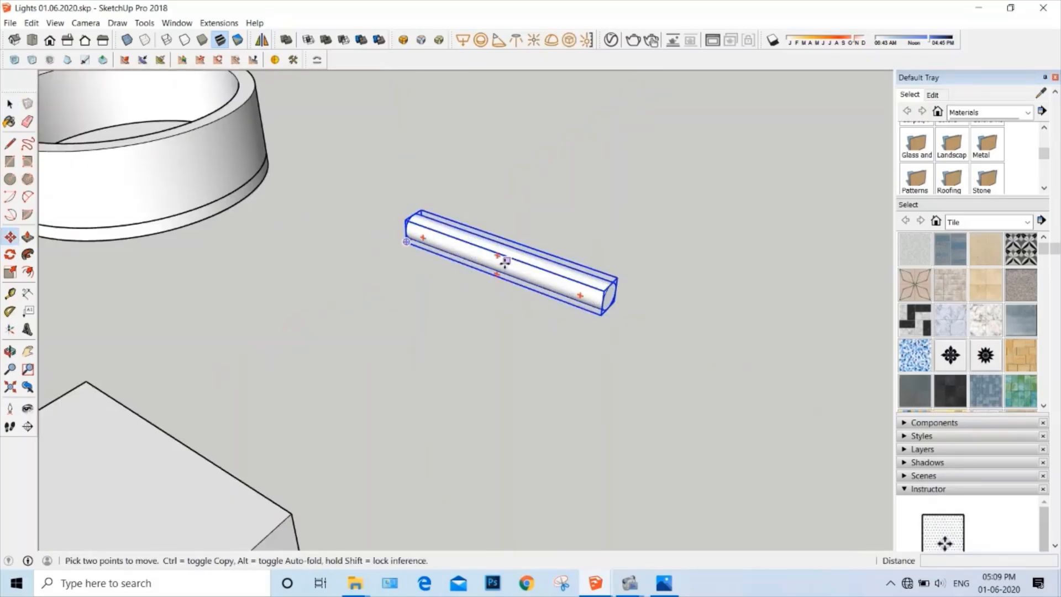
middle_click_drag(506, 261, 551, 357)
left_click(587, 405)
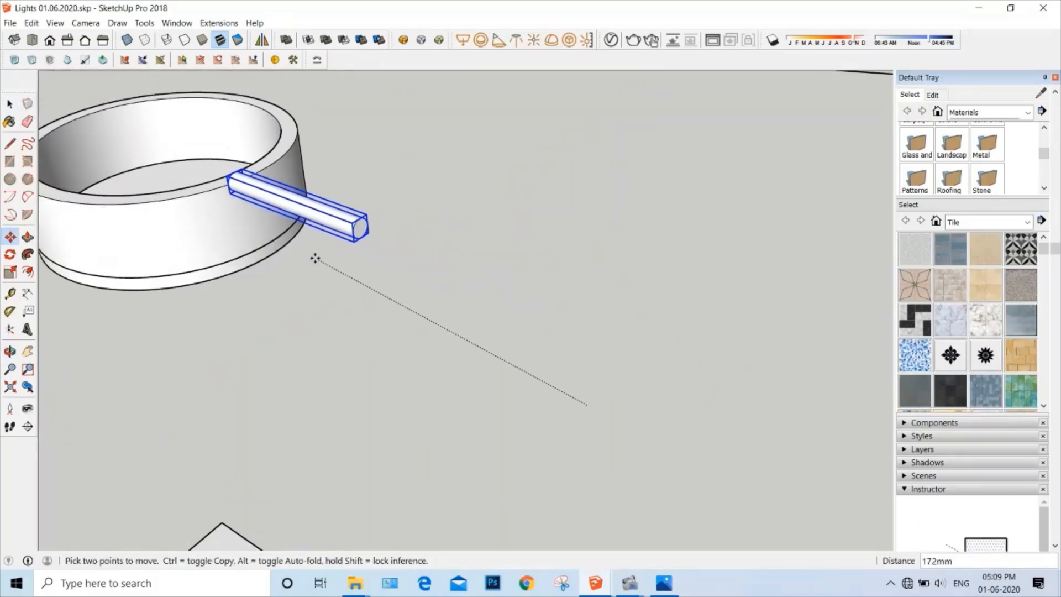
middle_click_drag(296, 249, 556, 277)
middle_click_drag(208, 381, 289, 339, "shift")
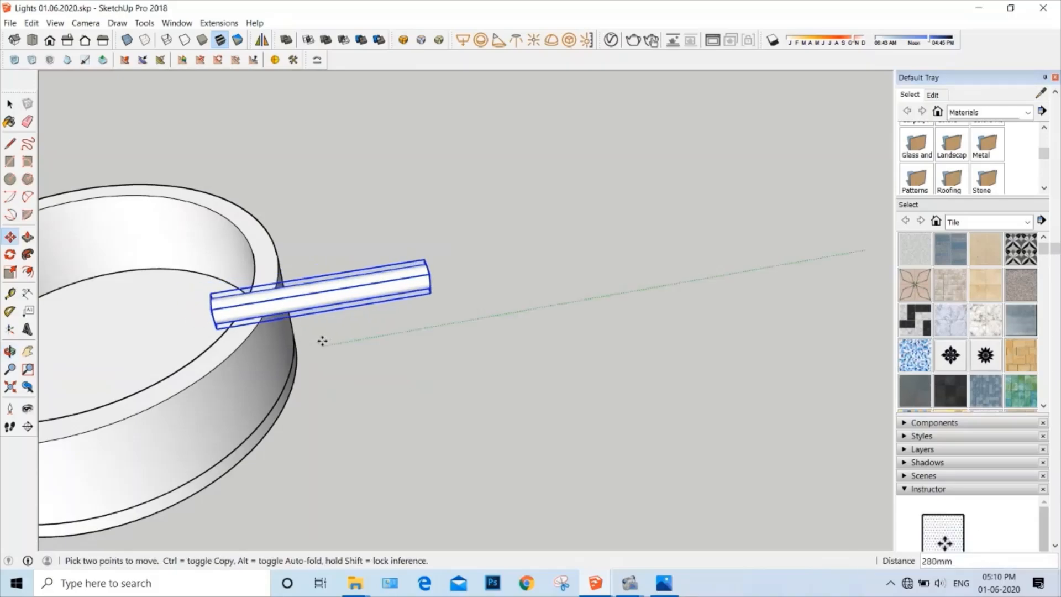
left_click(279, 267)
middle_click_drag(380, 312, 369, 263)
left_click(369, 264)
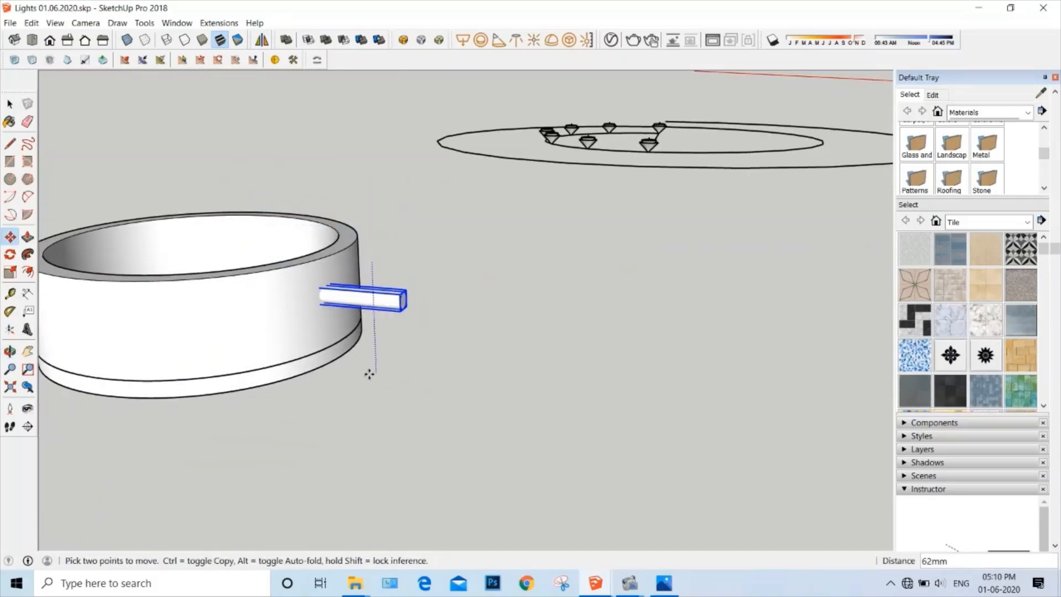
middle_click_drag(374, 383, 465, 275)
scroll(465, 274, "down", 3)
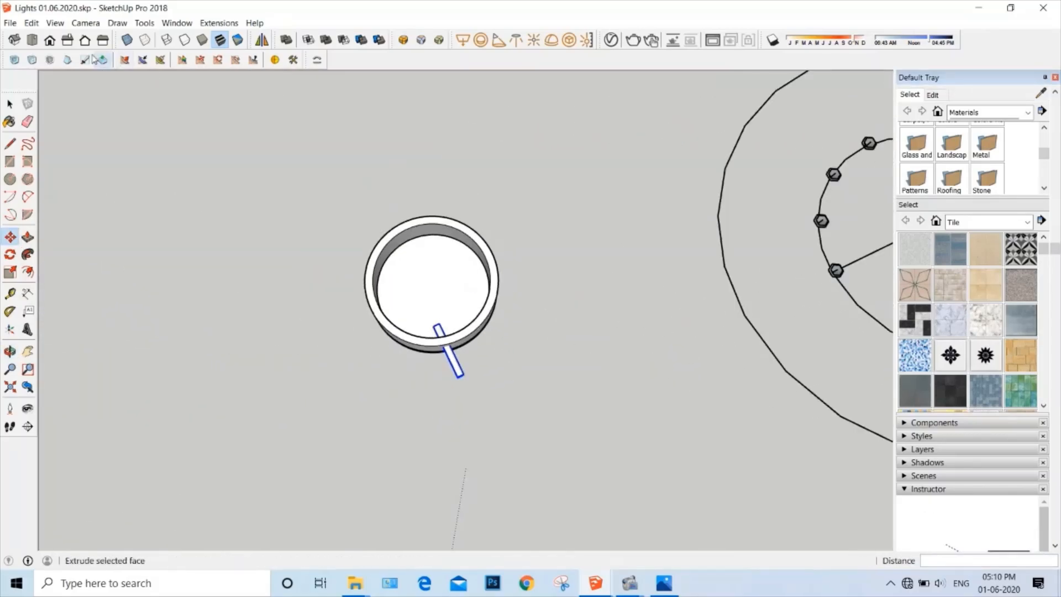
- Show the model from the top in parallel projection, framing the ring and rod
left_click(32, 42)
left_click(85, 23)
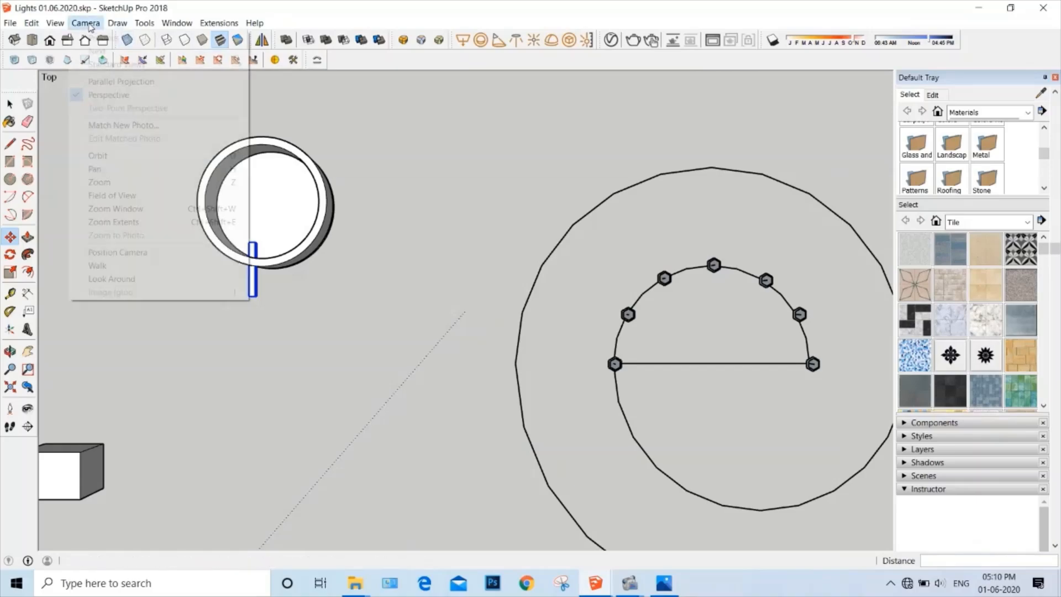
left_click(111, 81)
middle_click_drag(315, 246, 400, 280, "shift")
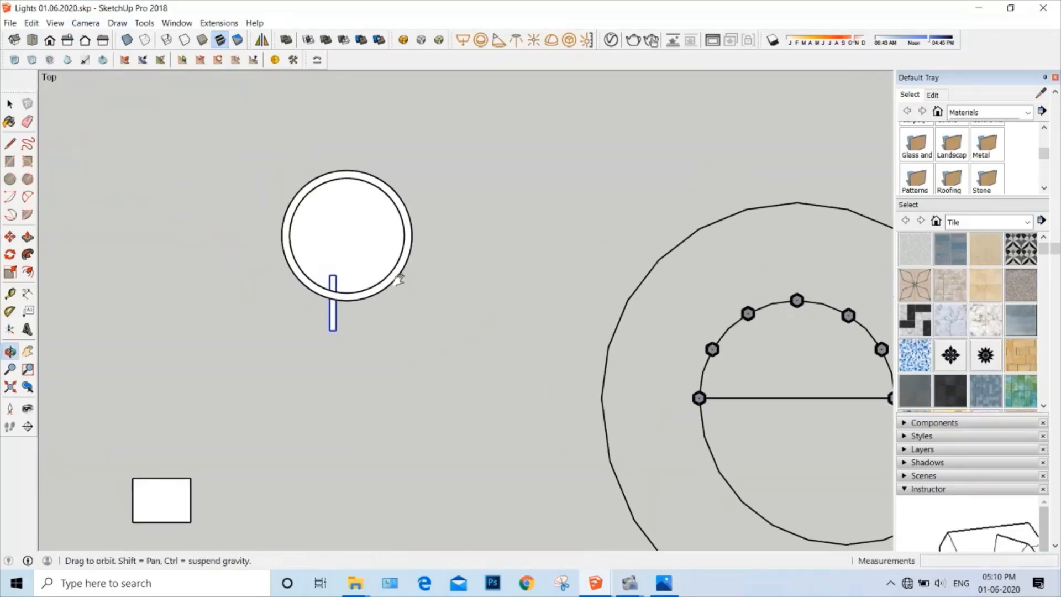
scroll(339, 281, "up", 3)
key("space")
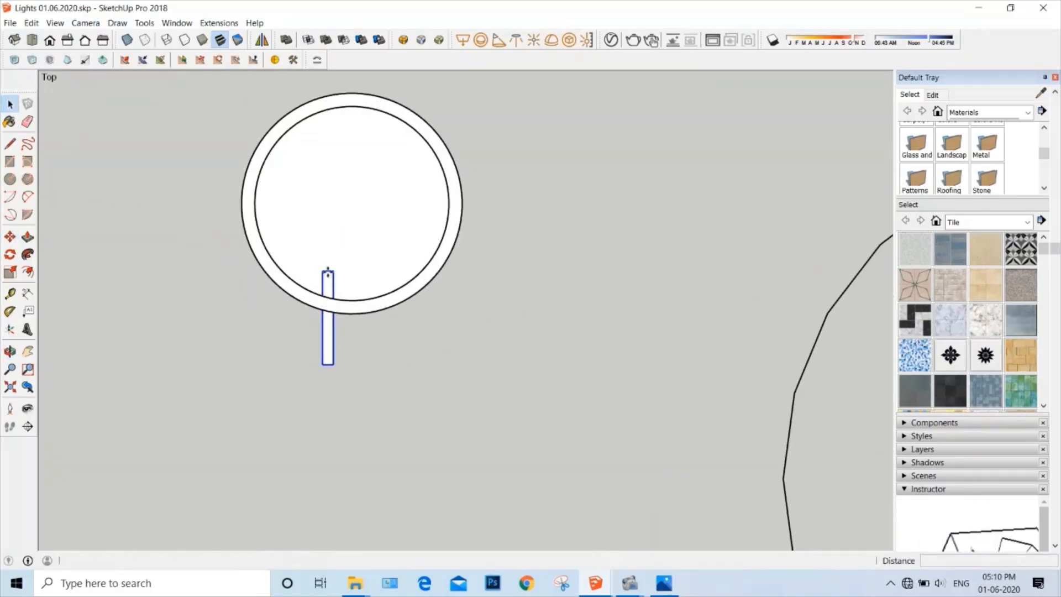
- Move the rod's inner end onto the ring's inner edge in line with its centre, and shift the rod 20 mm inward
key("m")
left_click(328, 272)
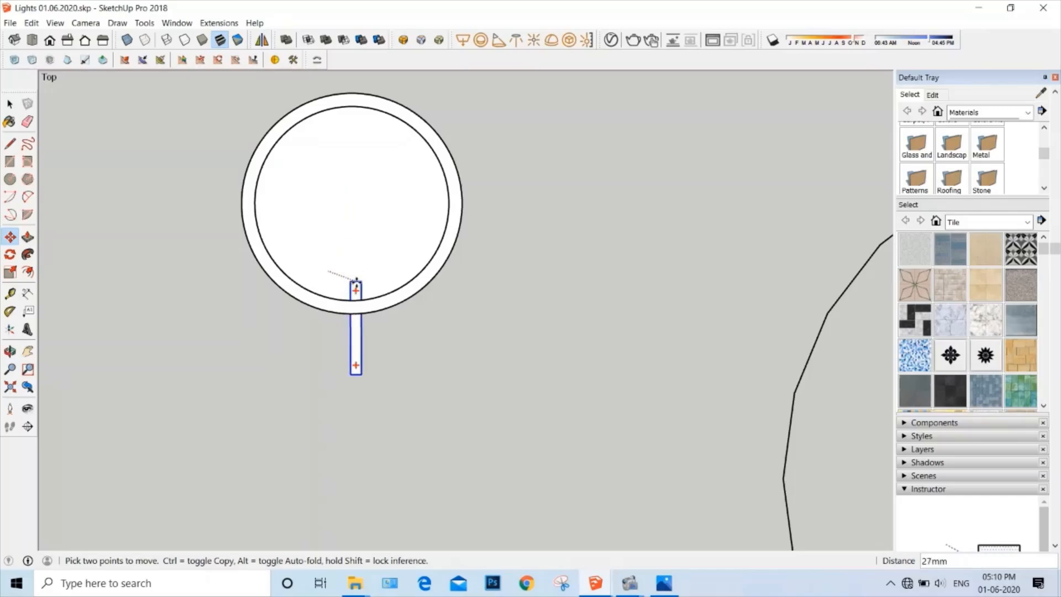
left_click(355, 300)
type("20")
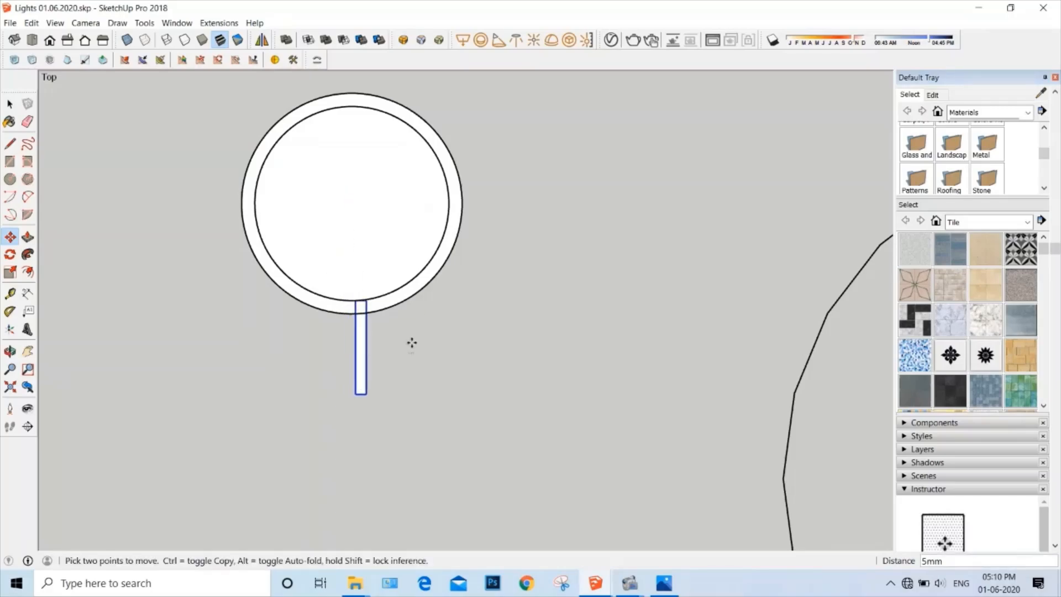
key("Return")
scroll(421, 311, "down", 2)
key("space")
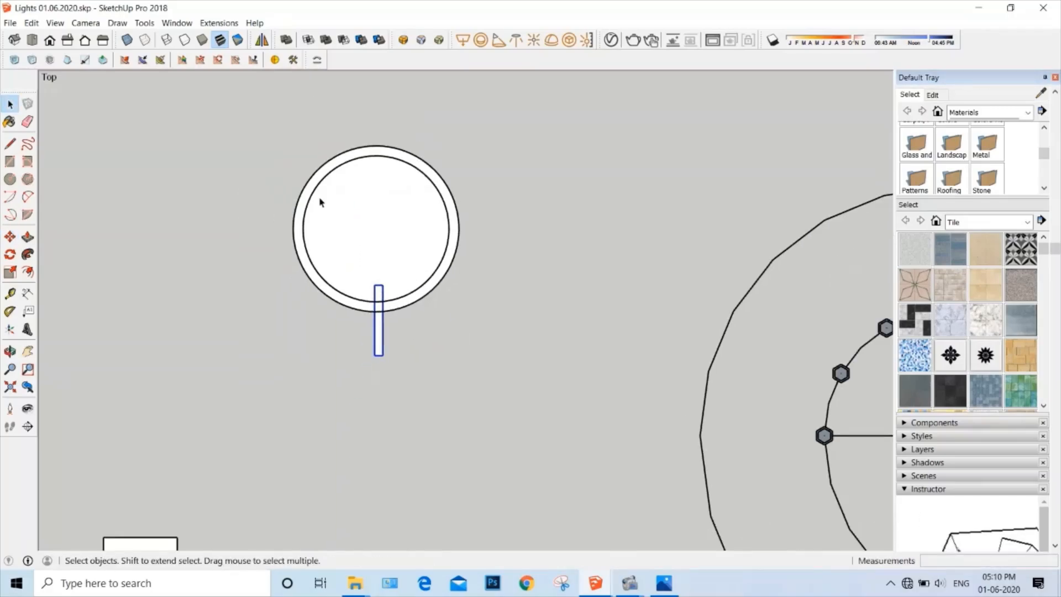
- Rotate-copy the rod 20° about the ring's centre and repeat the copy x25 to fill the full circle
left_click(12, 256)
left_click(376, 228)
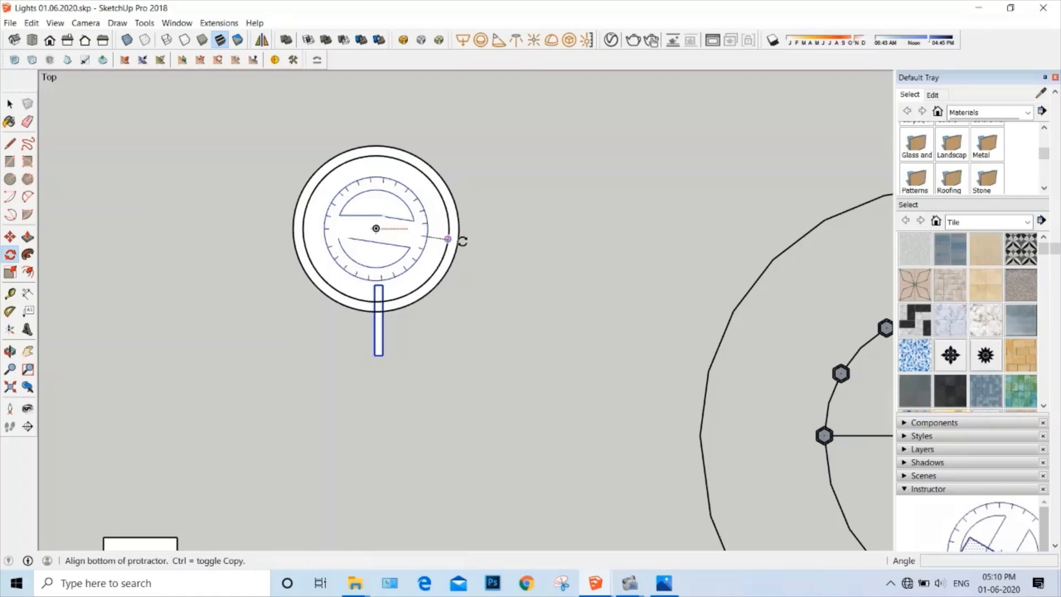
left_click(525, 237)
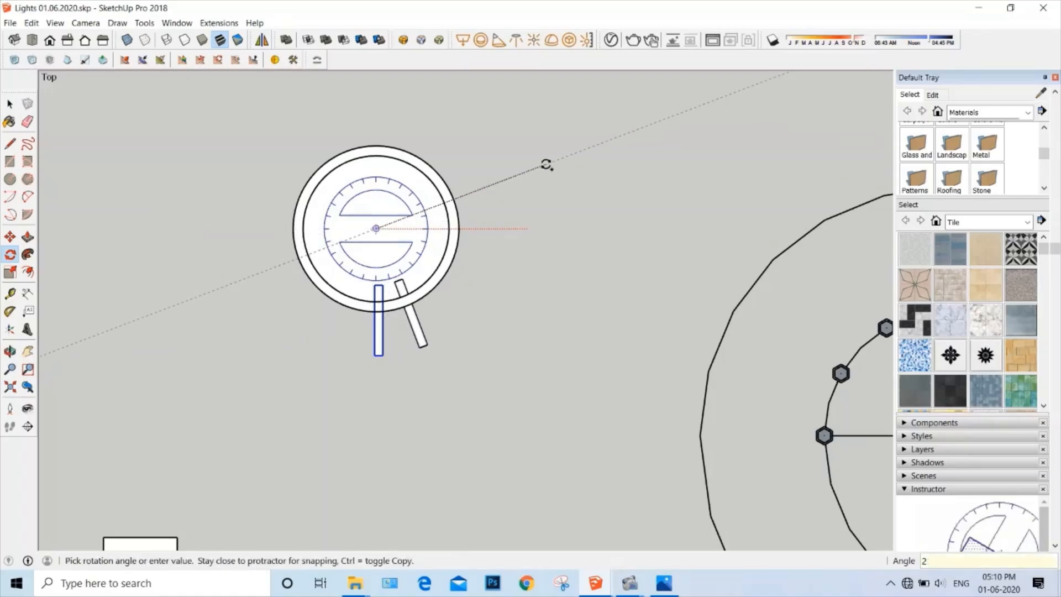
key("Return")
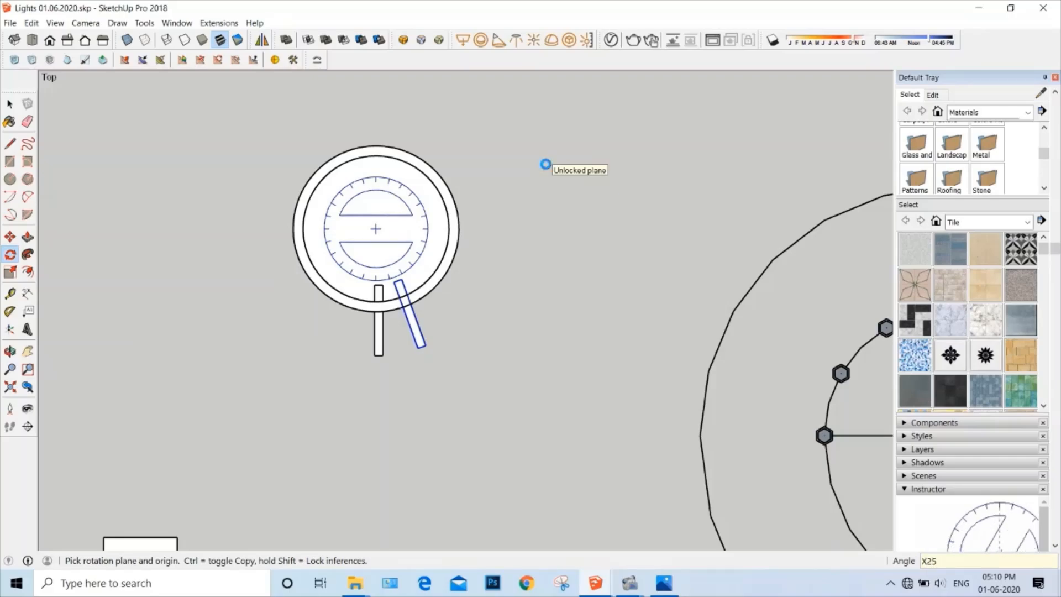
key("Return")
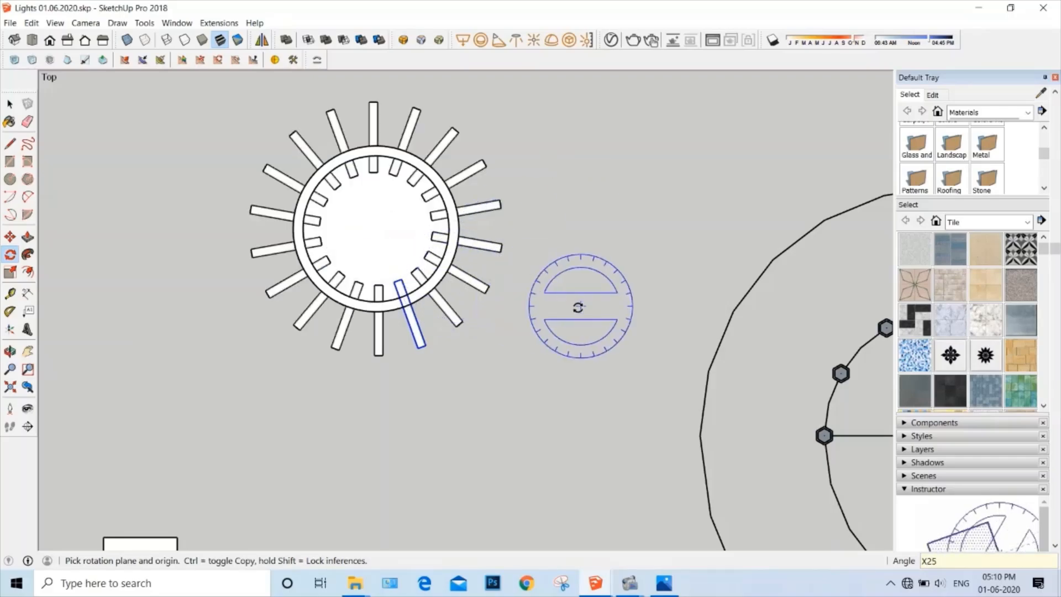
key("space")
- Add the ring's base to the selection and switch the camera back to perspective projection
middle_click_drag(327, 266, 400, 47)
scroll(410, 308, "up", 3)
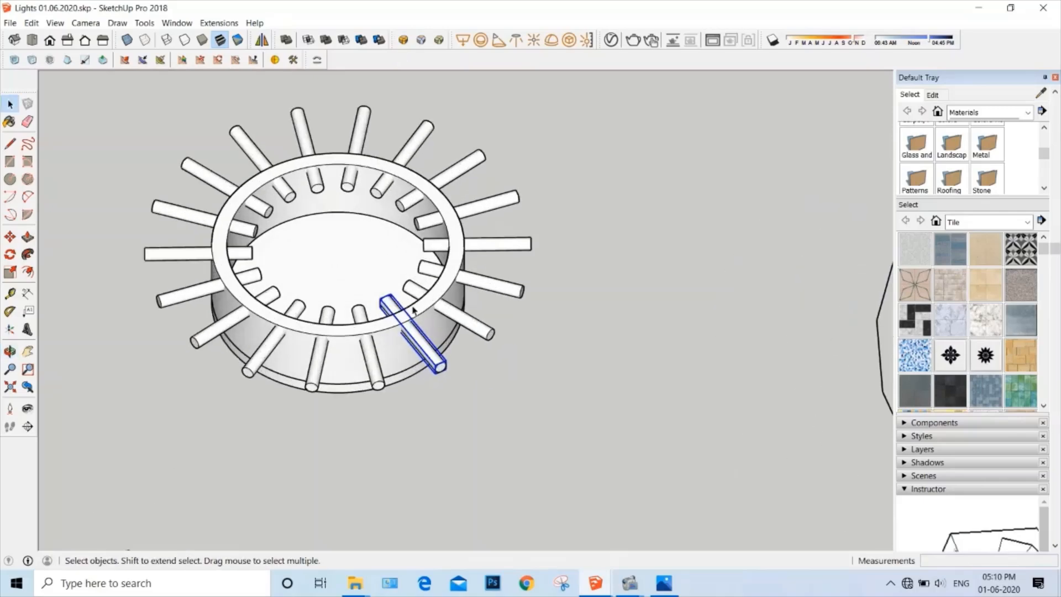
middle_click_drag(410, 308, 367, 168)
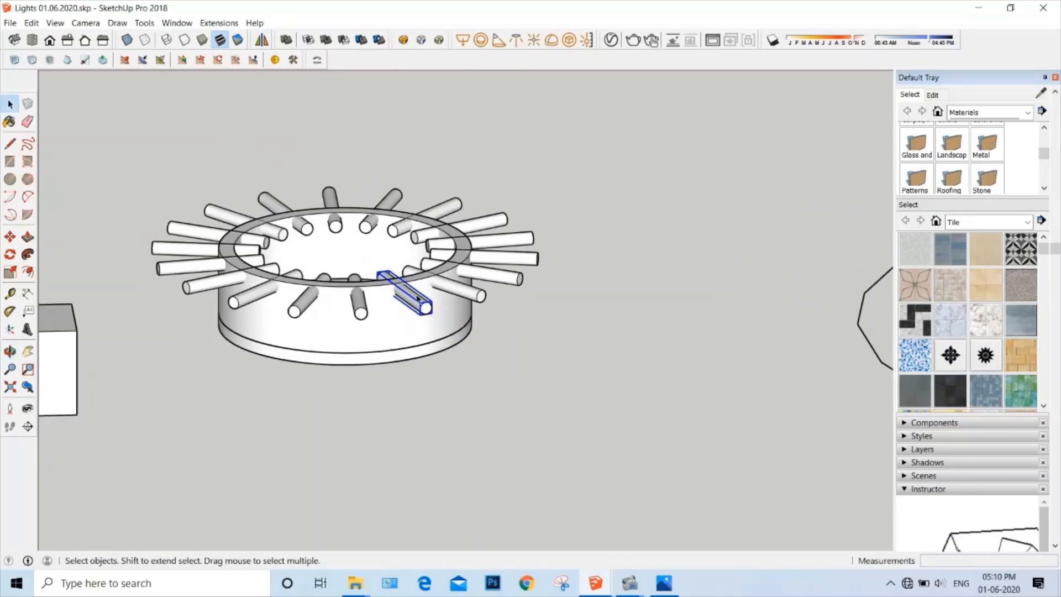
scroll(417, 299, "up", 2)
left_click(386, 386, "shift")
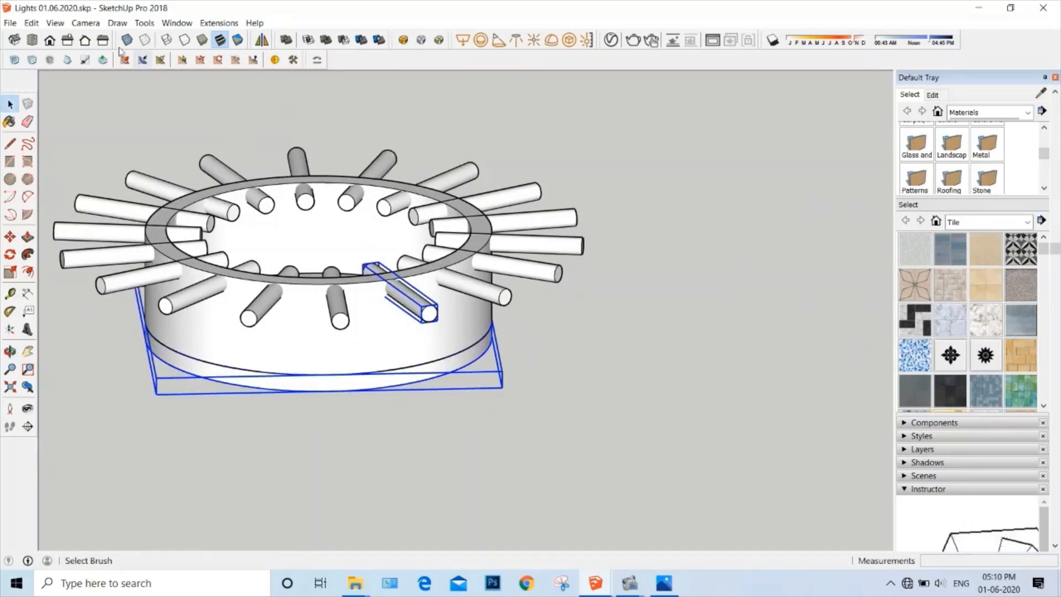
left_click(86, 22)
left_click(129, 81)
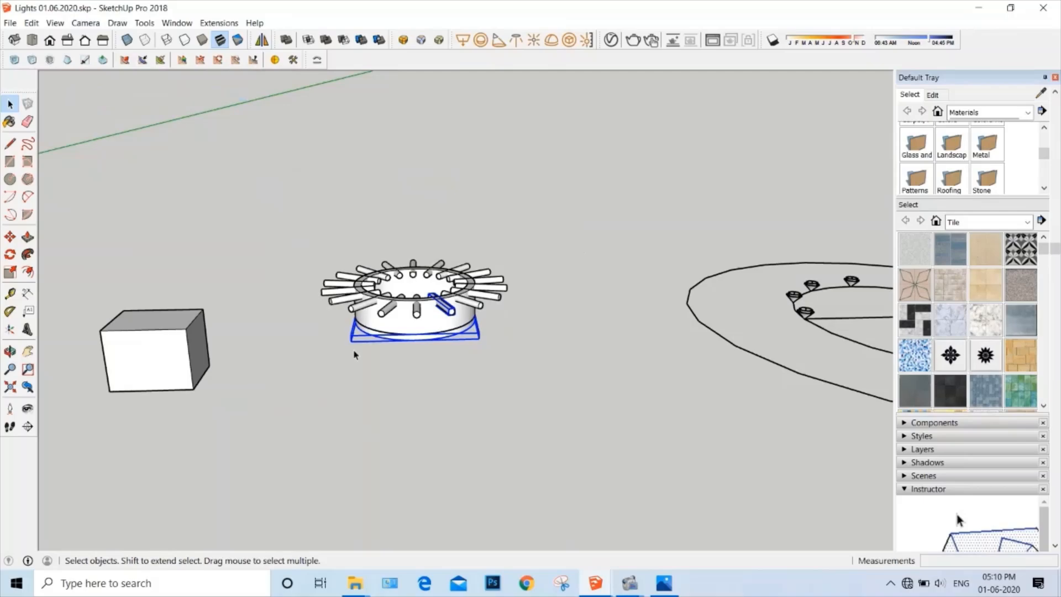
- Add the ring to the selection and raise it with its base along the blue axis so the rods meet the wall's mid-height
scroll(444, 319, "up", 3)
scroll(444, 319, "up", 2)
left_click(431, 373, "shift")
key("m")
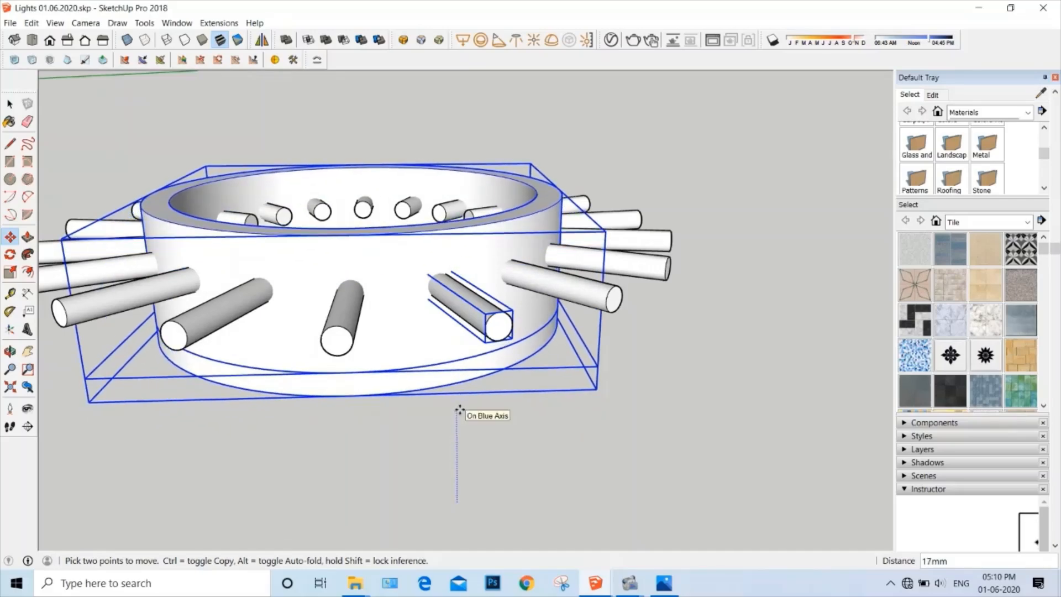
key("Return")
key("space")
middle_click_drag(383, 247, 386, 301)
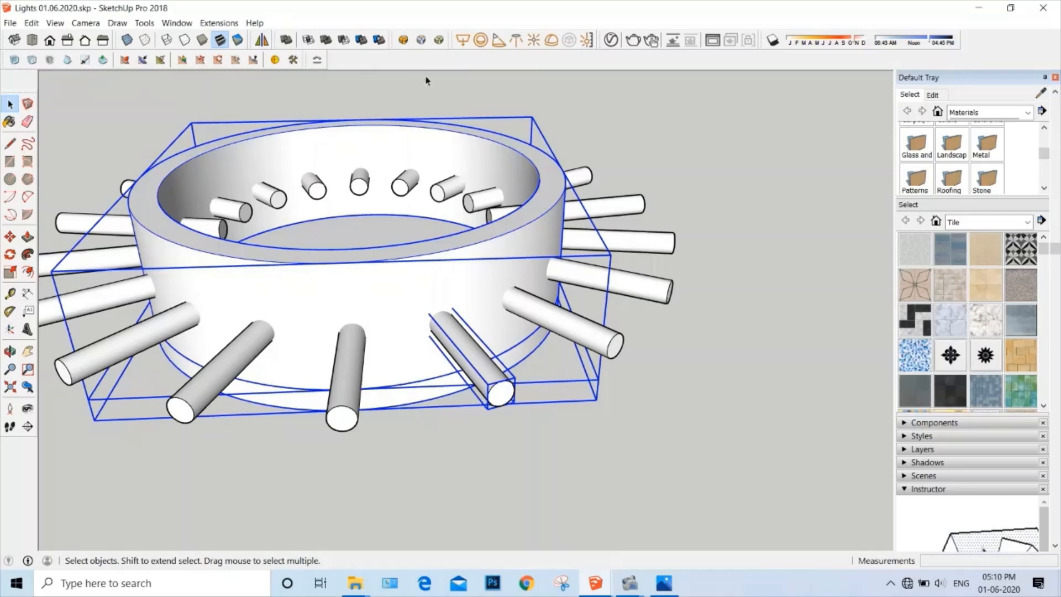
- Subtract two neighbouring rods from the ring one after the other to cut round holes through its wall
left_click(748, 285)
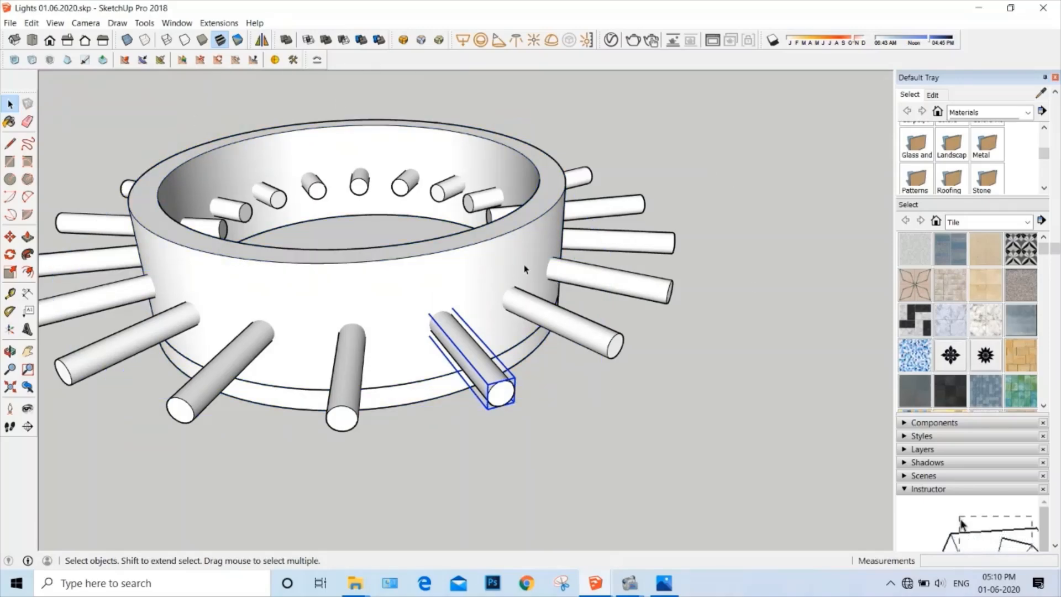
middle_click_drag(525, 269, 617, 360)
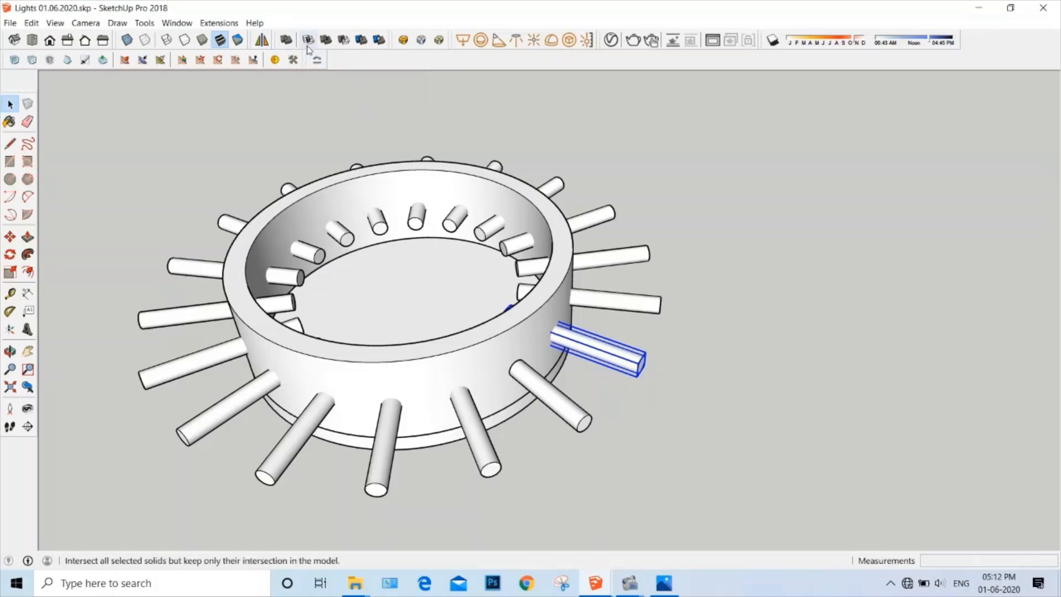
left_click(555, 281)
left_click(633, 306)
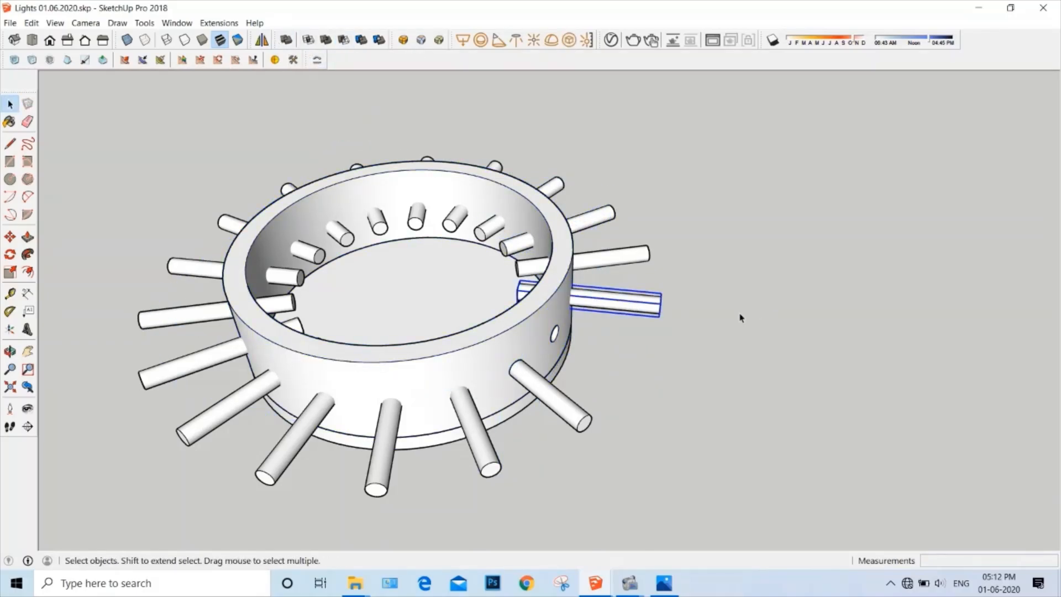
left_click(344, 42)
middle_click_drag(561, 301, 500, 282)
key("space")
- Continue the row of holes by subtracting two more adjacent rods from the ring's wall
left_click(616, 323)
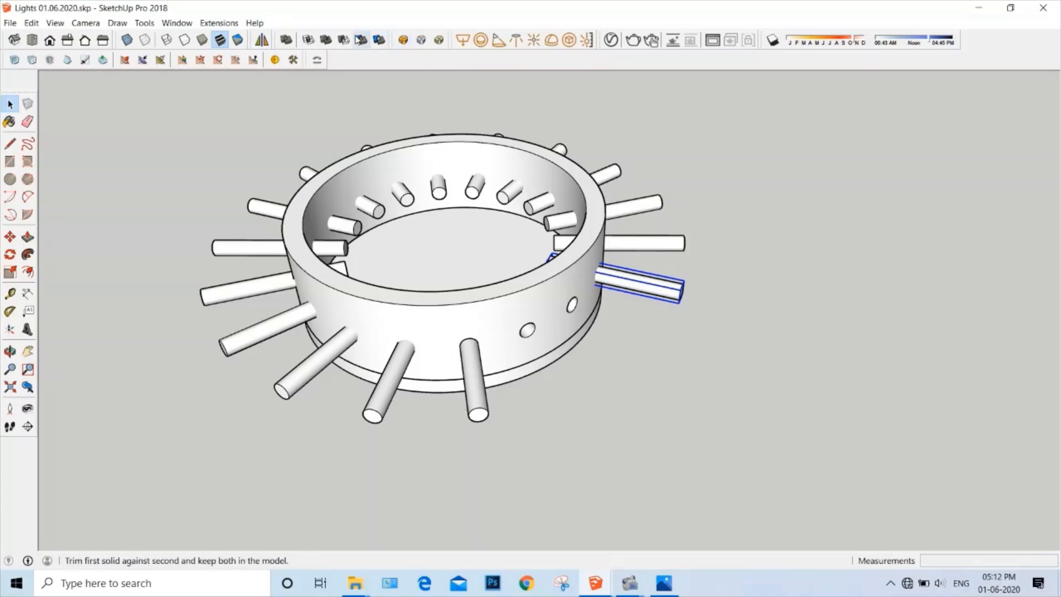
left_click(344, 41)
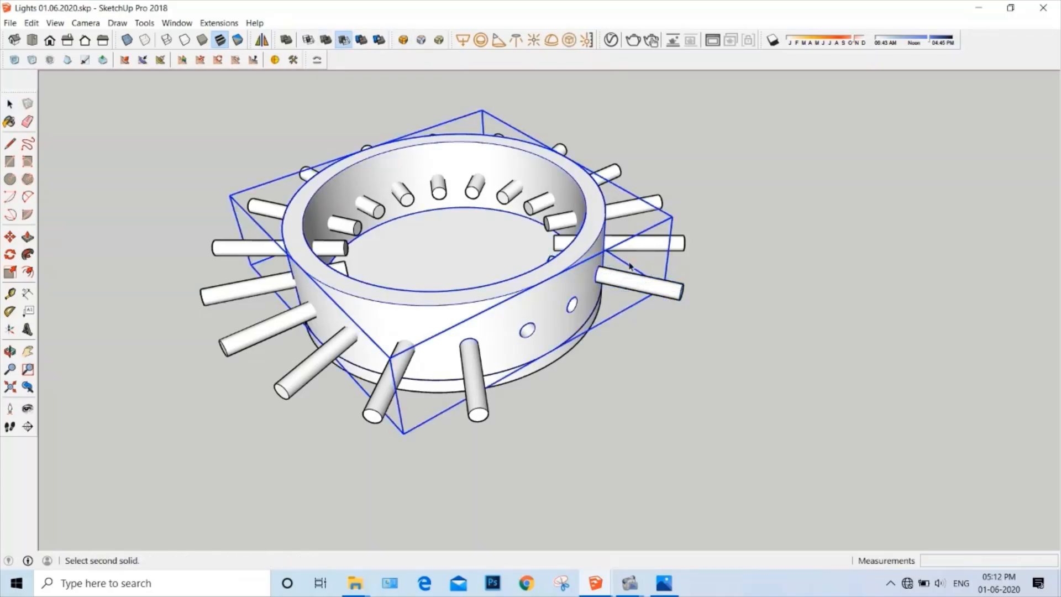
middle_click_drag(675, 287, 562, 334)
scroll(764, 284, "up", 5)
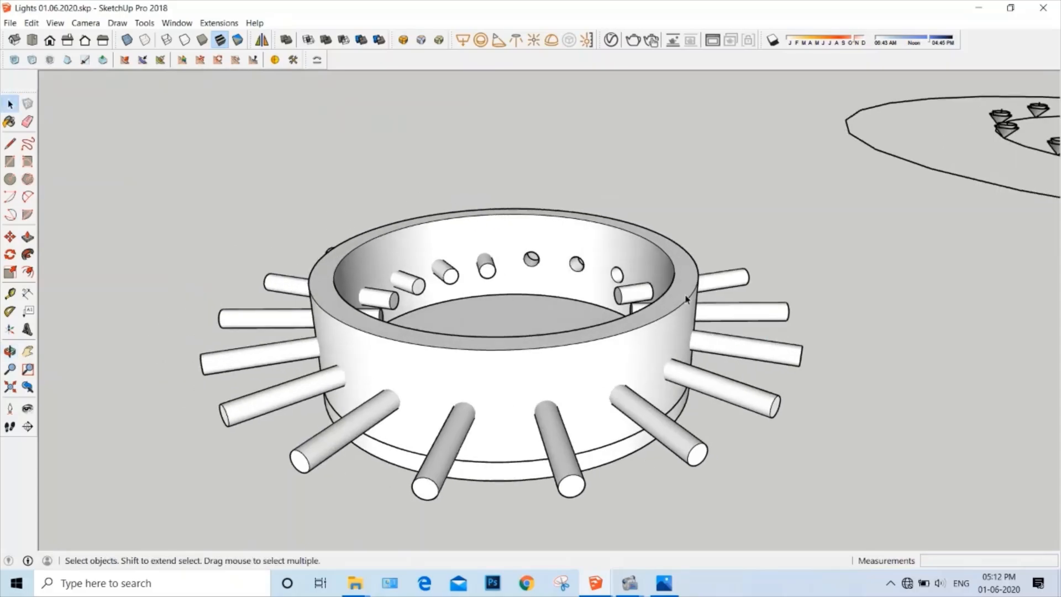
scroll(763, 284, "down", 5)
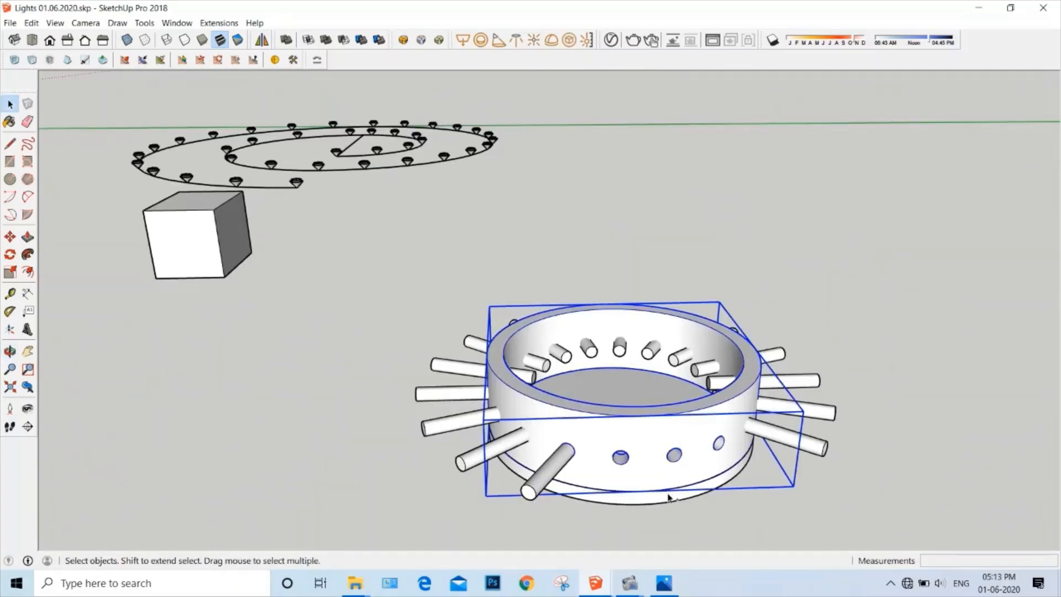
- Copy the perforated ring and its base to an empty spot beside the original with the rods
key("m")
key("ctrl")
left_click(671, 498)
scroll(691, 453, "down", 3)
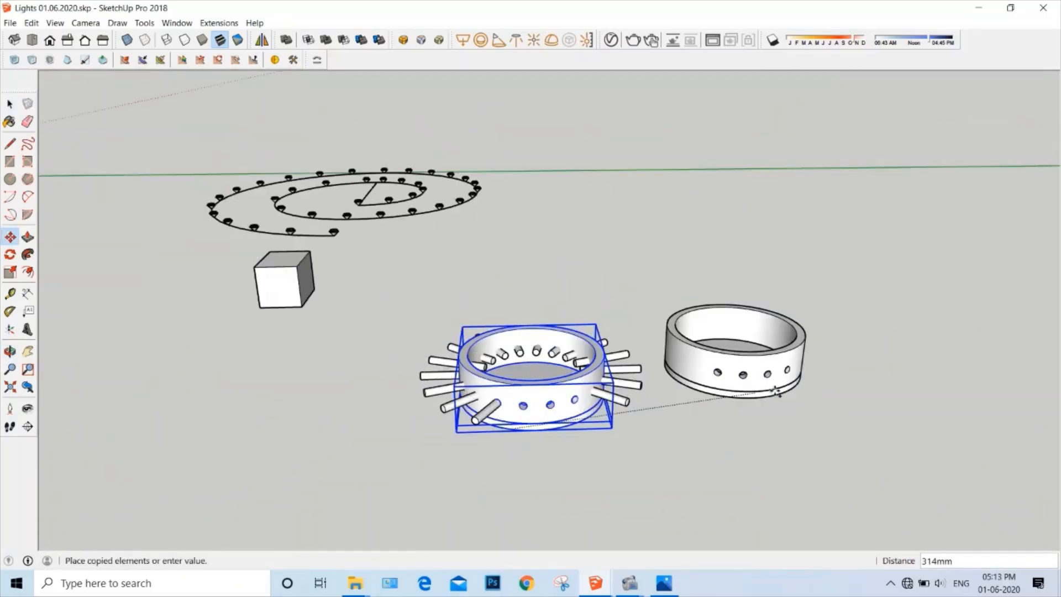
left_click(895, 426)
middle_click_drag(862, 421, 704, 495)
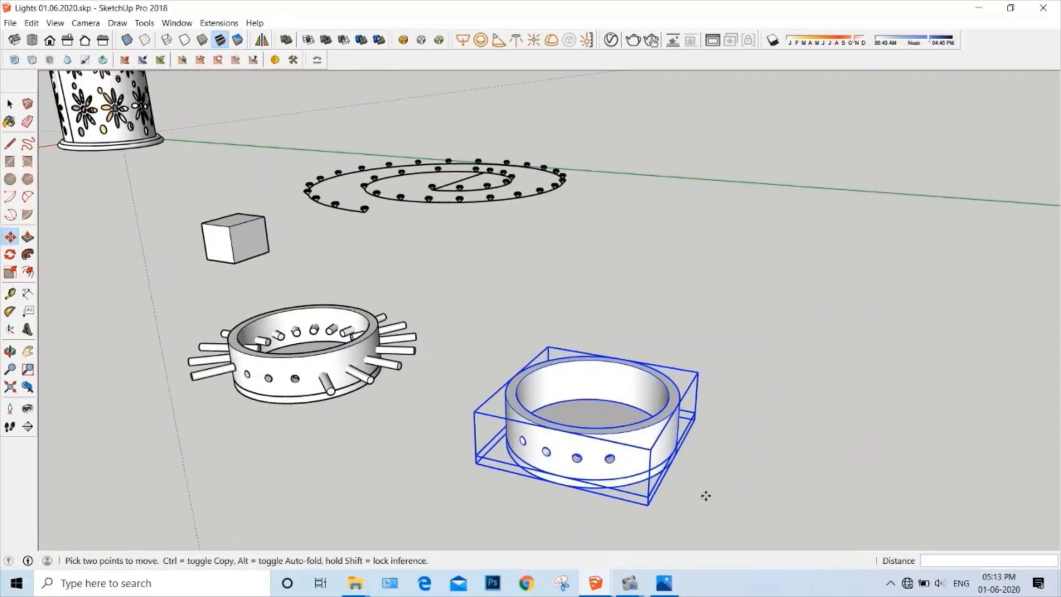
- Copy the base disc about 65 mm straight up onto the copied ring's upper edge as a lid
scroll(664, 480, "up", 3)
key("space")
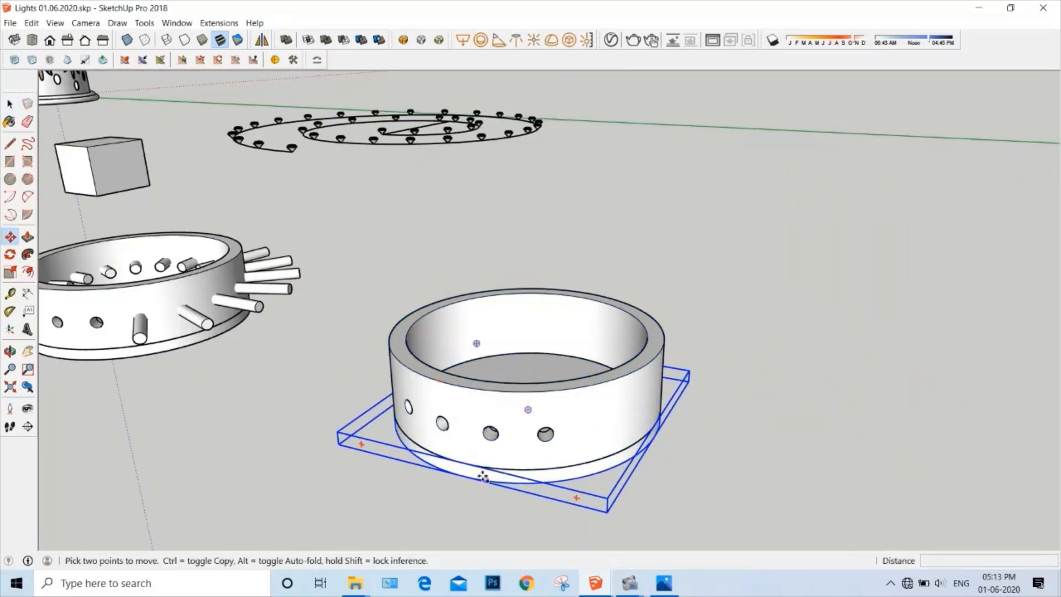
key("ctrl")
left_click(474, 479)
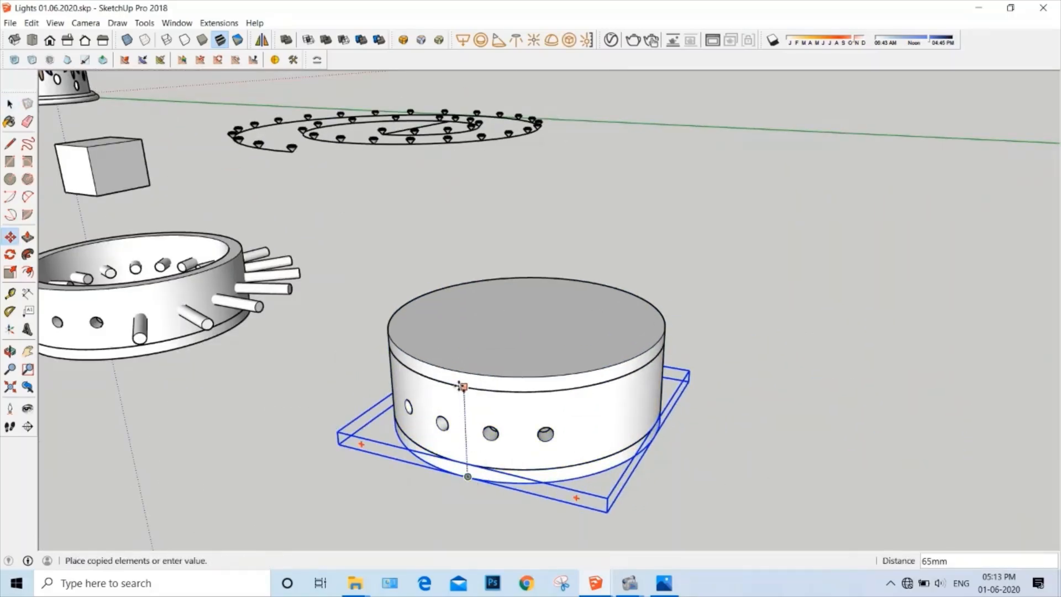
left_click(463, 386)
key("space")
- Select the copied ring, its base and the lid, and make them one group
scroll(574, 408, "down", 2)
middle_click_drag(575, 409, 795, 417)
scroll(663, 340, "down", 6)
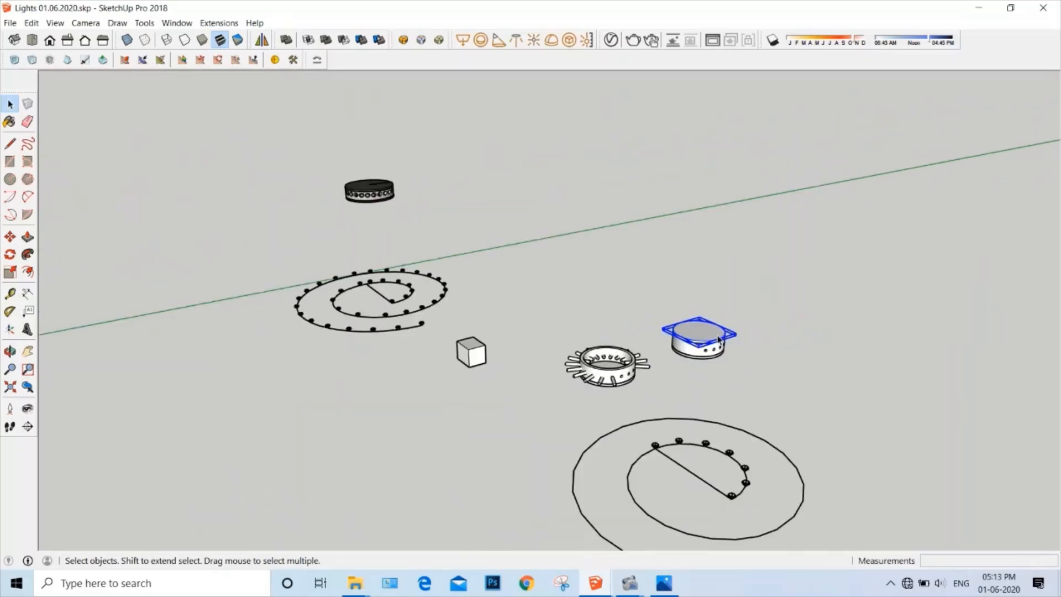
mouse_move(718, 340)
middle_mouse_down()
mouse_move(665, 367)
mouse_move(729, 343)
middle_mouse_up()
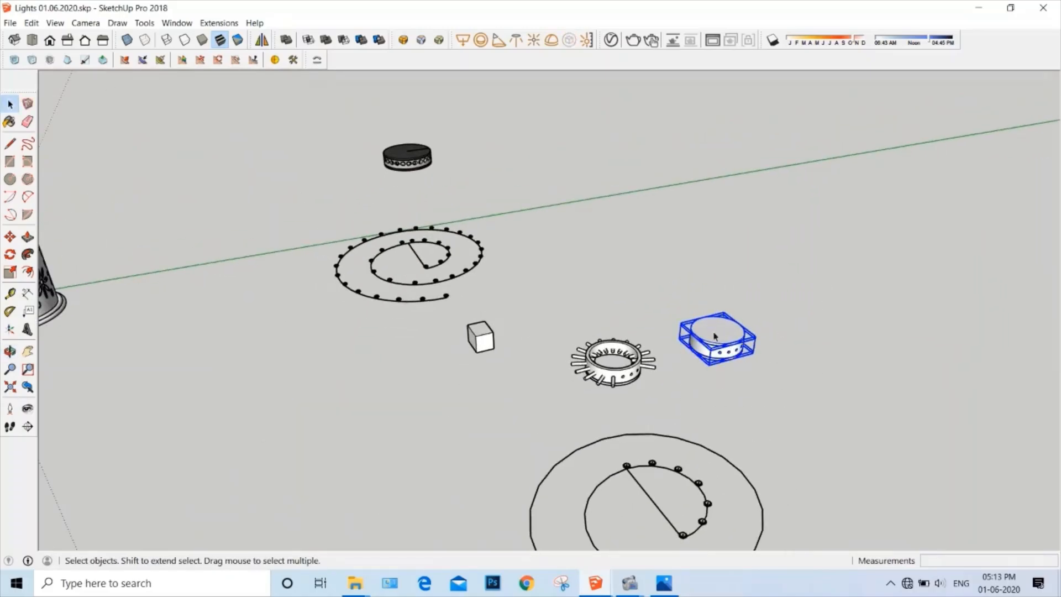
right_click(715, 335)
left_click(741, 127)
scroll(724, 336, "up", 2)
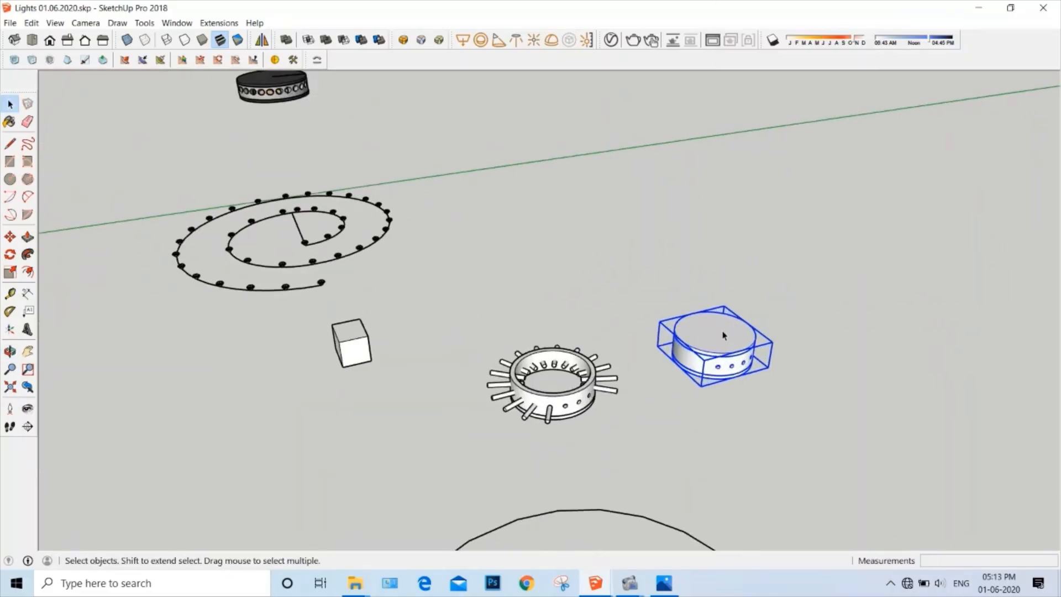
- Move the group by its top centre onto the midpoint of the unfinished spiral's straight line, using X-ray display only for the placement
key("m")
left_click(716, 333)
scroll(723, 243, "down", 3)
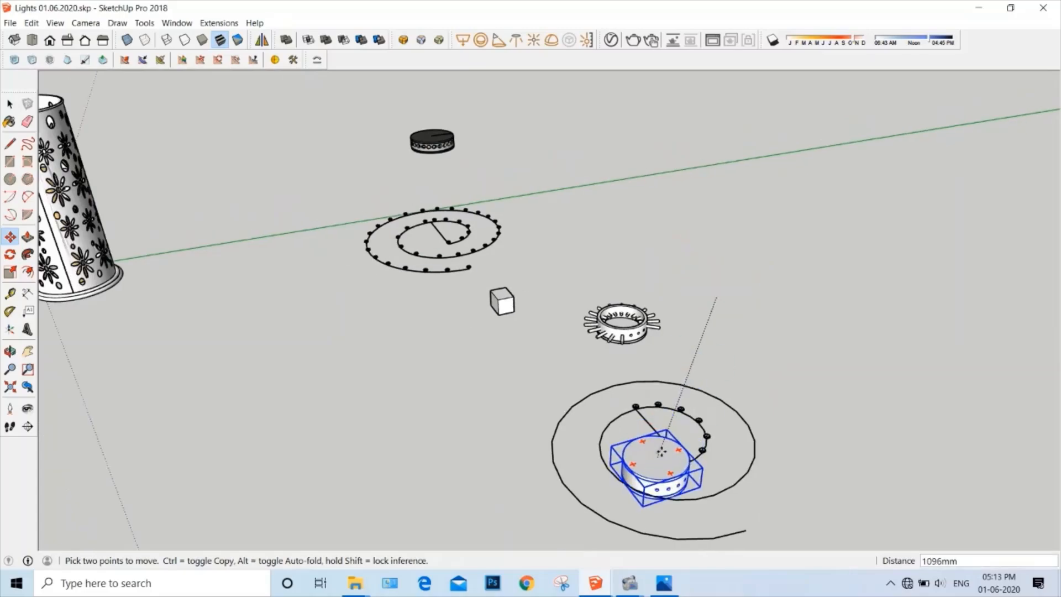
scroll(660, 445, "up", 4)
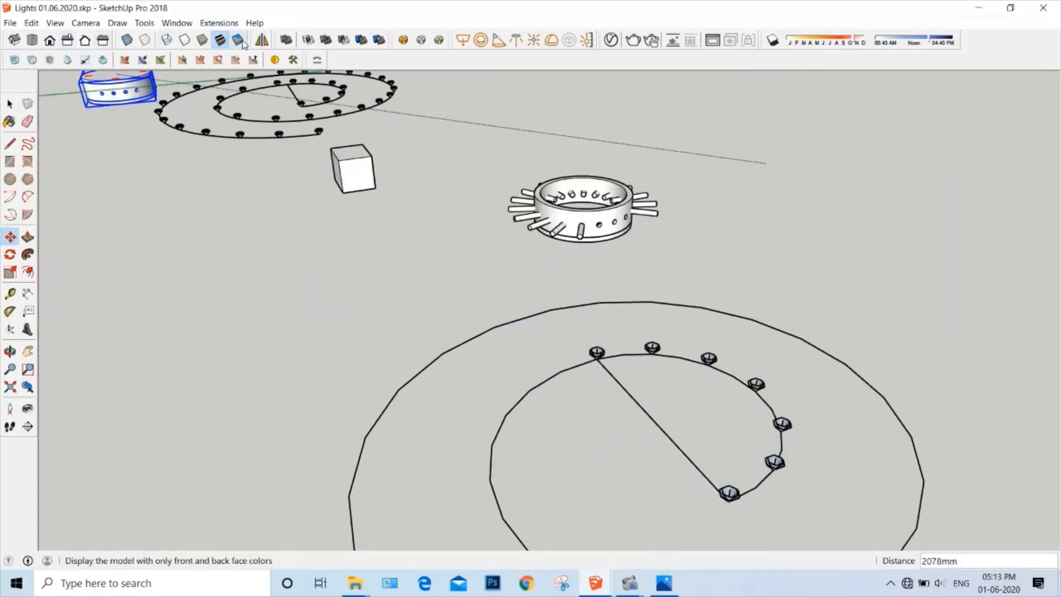
left_click(127, 40)
scroll(713, 437, "up", 2)
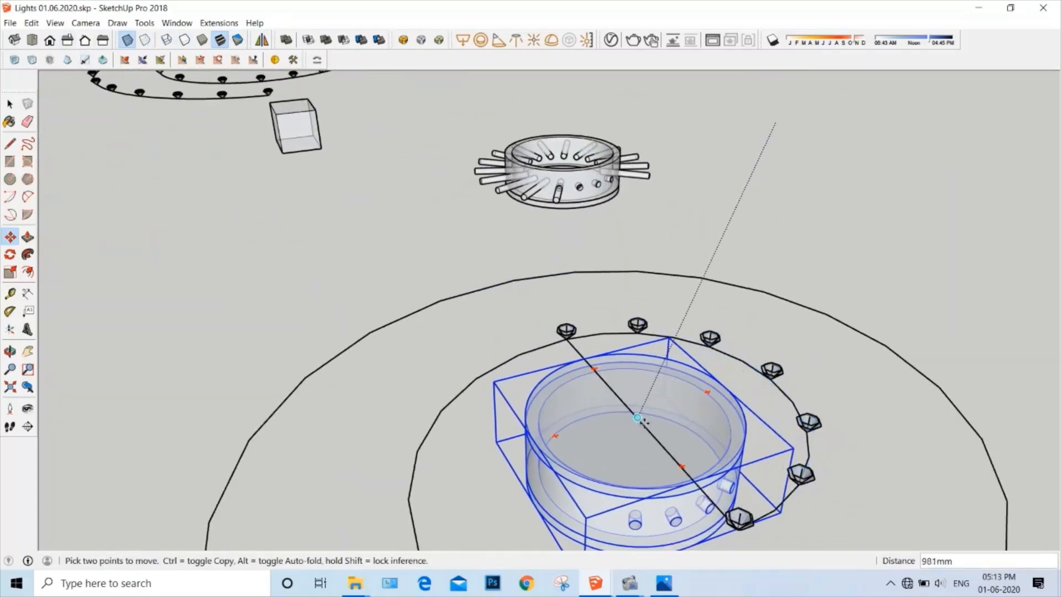
scroll(644, 393, "down", 3)
middle_click_drag(645, 393, 645, 358)
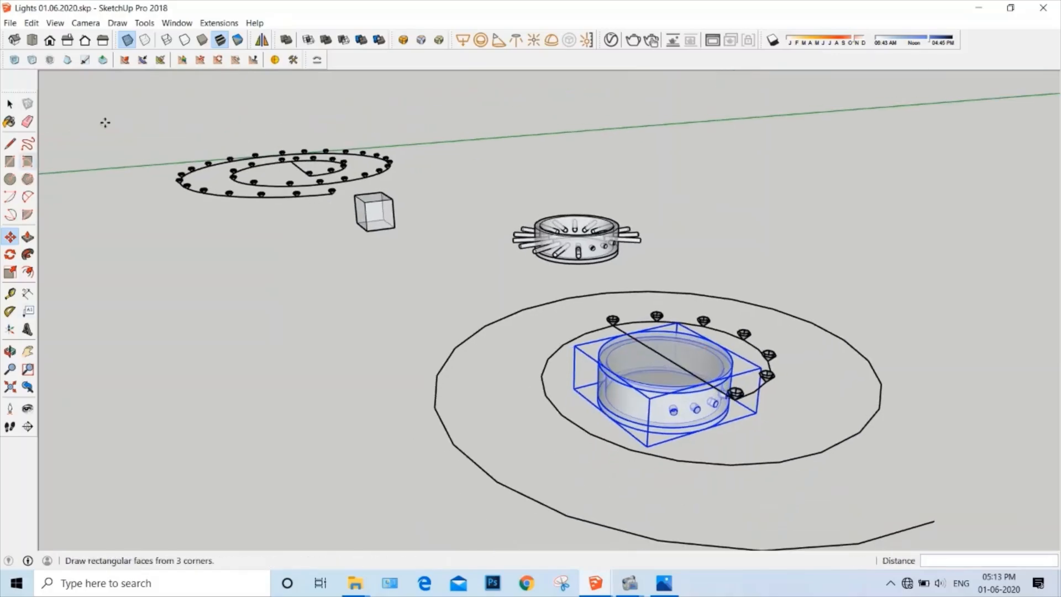
left_click(144, 42)
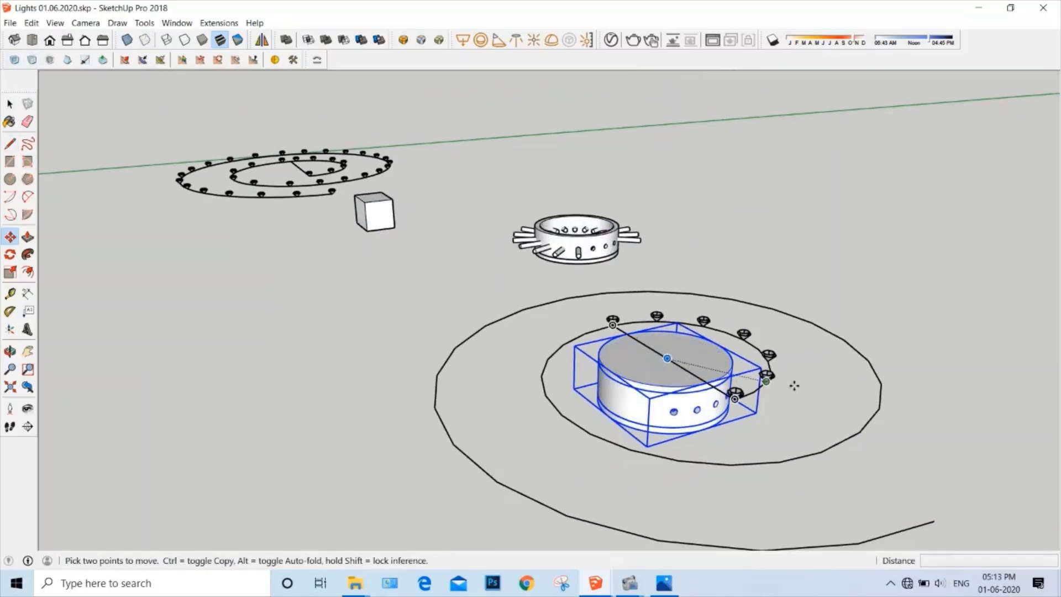
- Raise the grouped fitting 500 mm along the blue axis above the spiral
left_click(847, 357)
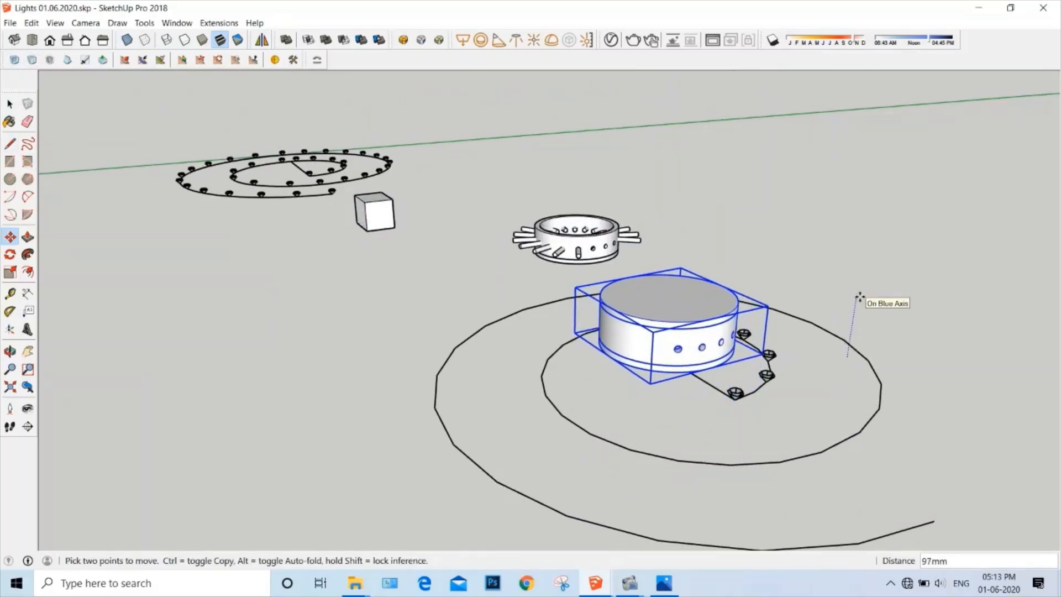
type("500")
key("Return")
key("space")
scroll(774, 312, "down", 3)
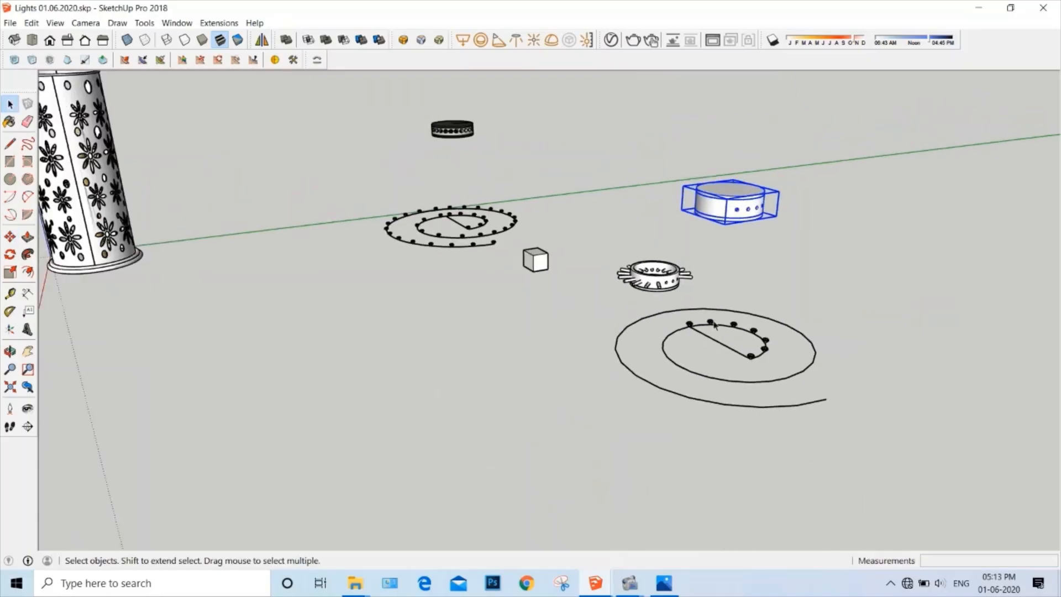
- Compare the new fitting above its spiral with the finished dark light and its spiral of small lamps
middle_click_drag(771, 315, 969, 455)
scroll(805, 287, "down", 2)
middle_click_drag(783, 335, 332, 227, "shift")
left_click(250, 196)
left_click(705, 208)
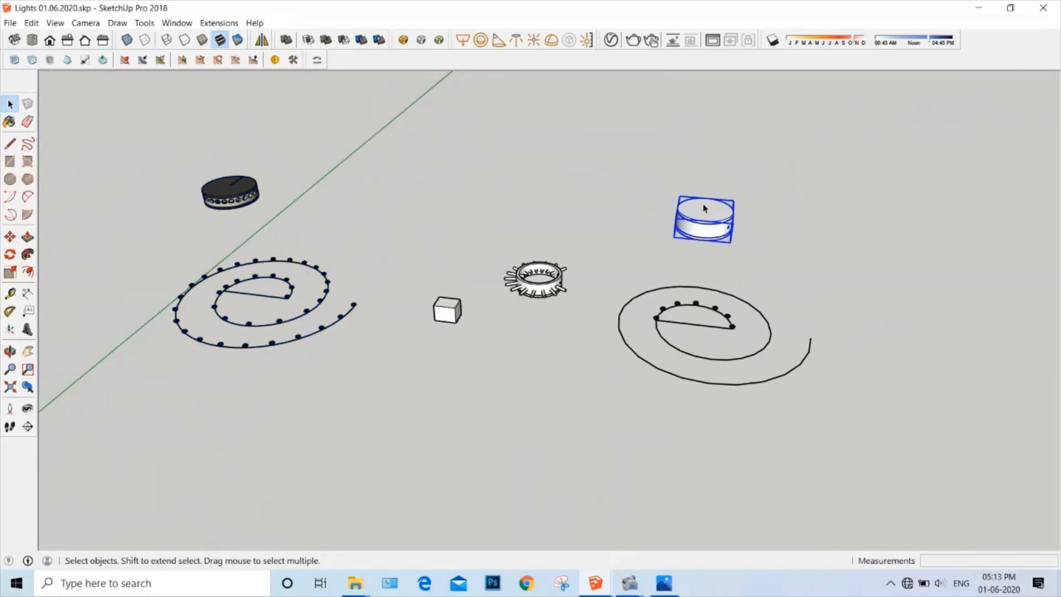
middle_click_drag(721, 240, 656, 258)
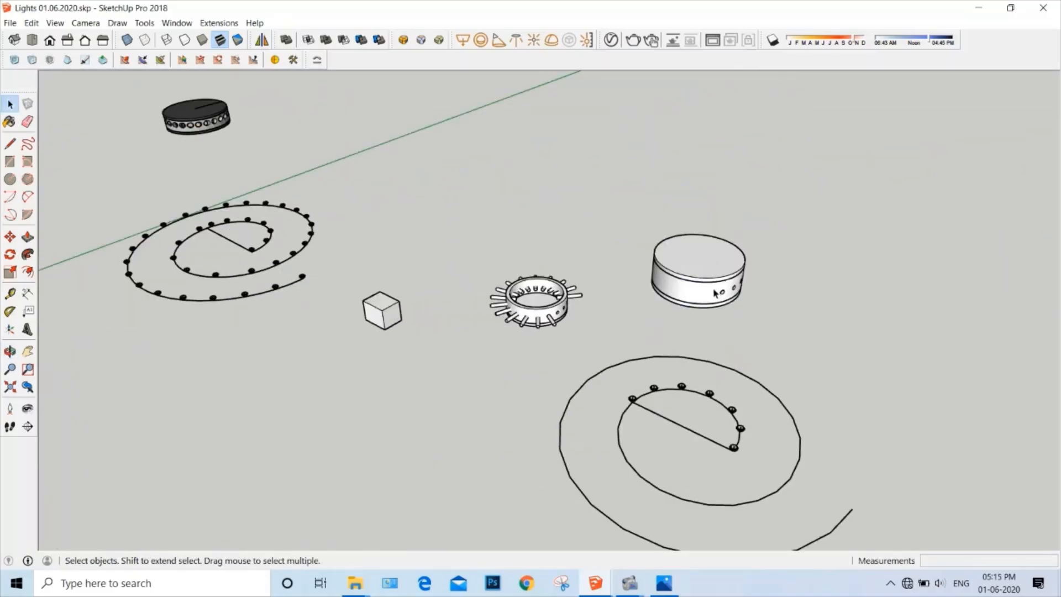
middle_click_drag(706, 332, 611, 360)
scroll(360, 296, "down", 3)
scroll(283, 226, "up", 2)
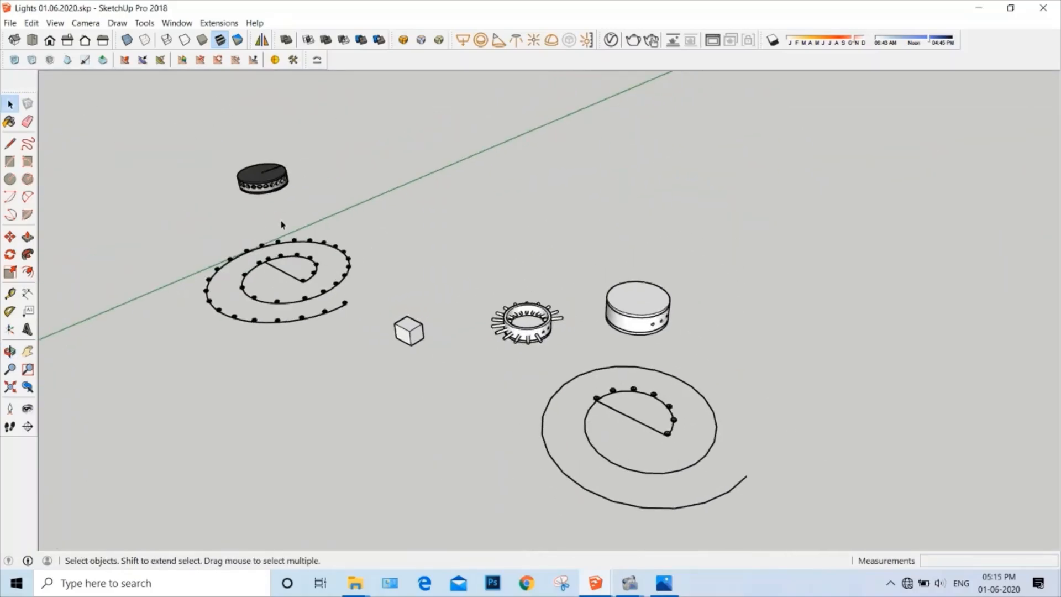
scroll(263, 174, "up", 3)
scroll(263, 175, "up", 2)
middle_click_drag(264, 175, 417, 253)
scroll(417, 253, "down", 3)
scroll(633, 296, "down", 3)
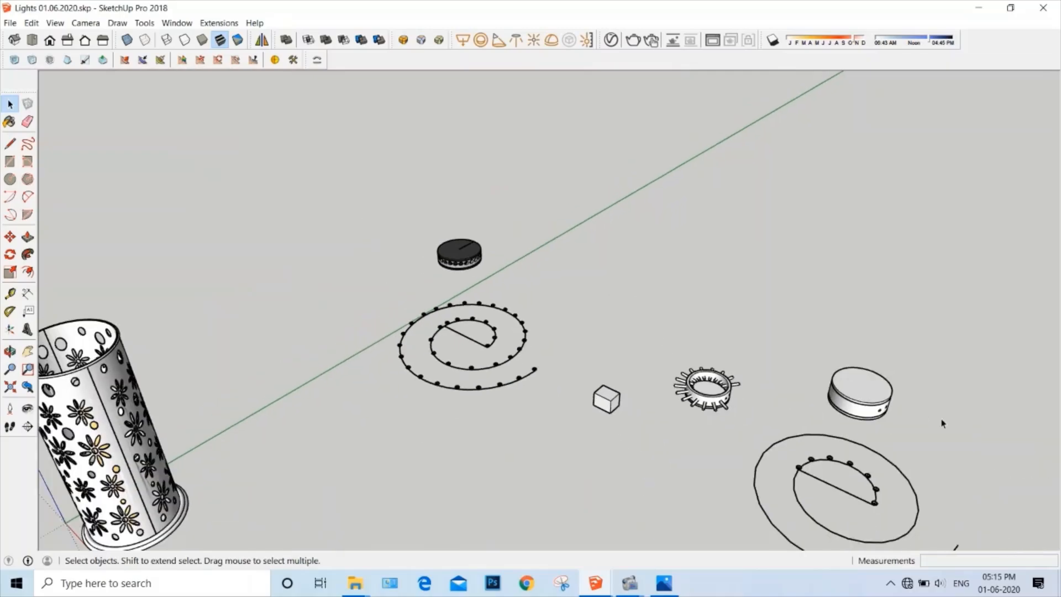
- Open the raised fitting's group for editing and hide its lid
scroll(940, 423, "up", 3)
scroll(818, 400, "up", 1)
left_click(833, 387)
double_click(844, 376)
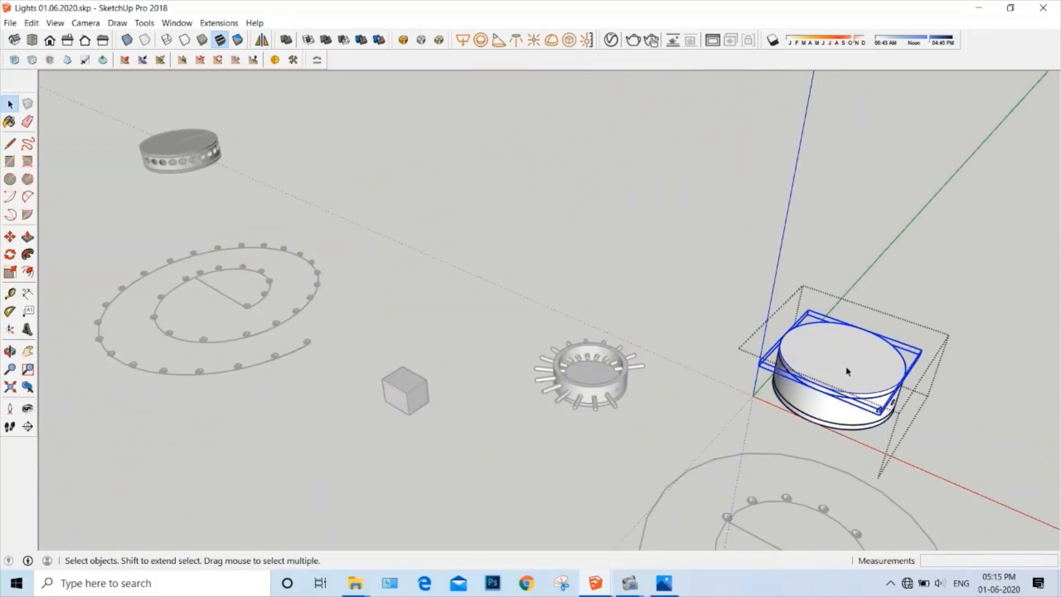
right_click(846, 376)
left_click(882, 47)
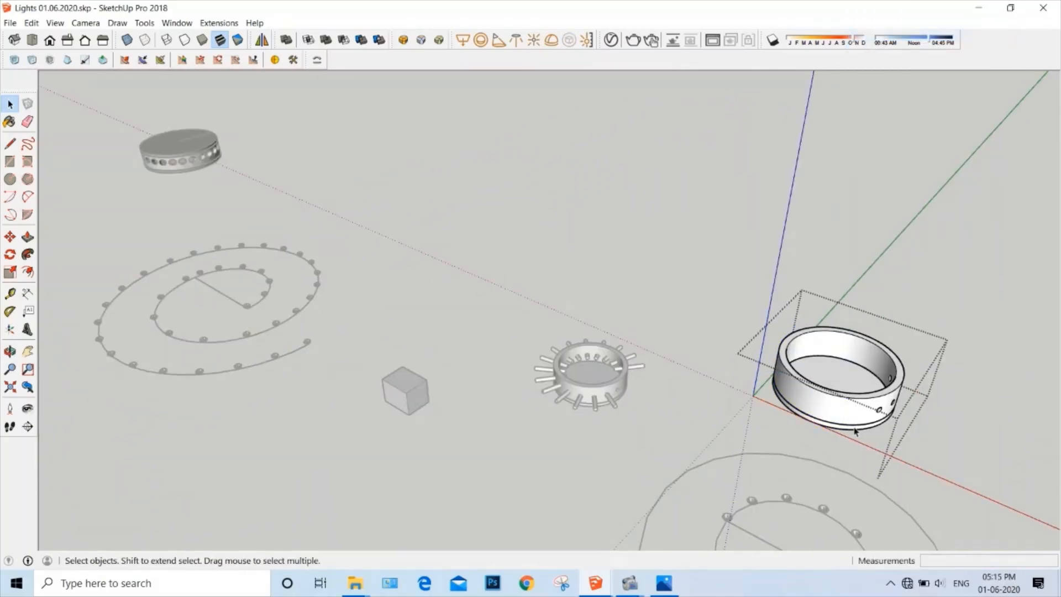
- Delete the base disc's upper face inside the raised ring
scroll(855, 431, "up", 3)
left_click(780, 340)
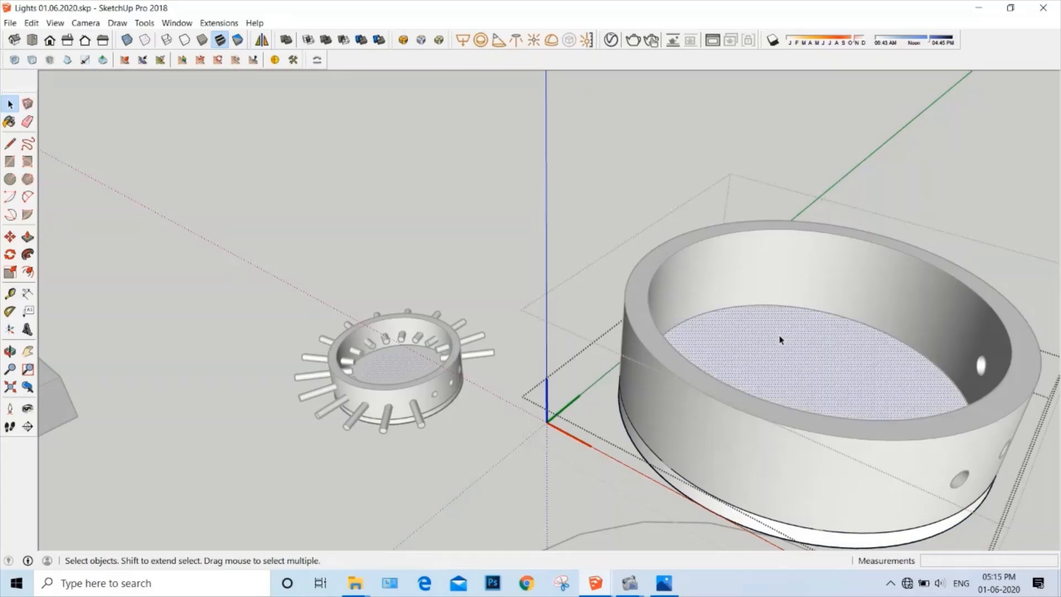
key("Delete")
- Examine the finished dark light's band of round holes and the spiral of lamps below it
scroll(813, 250, "down", 10)
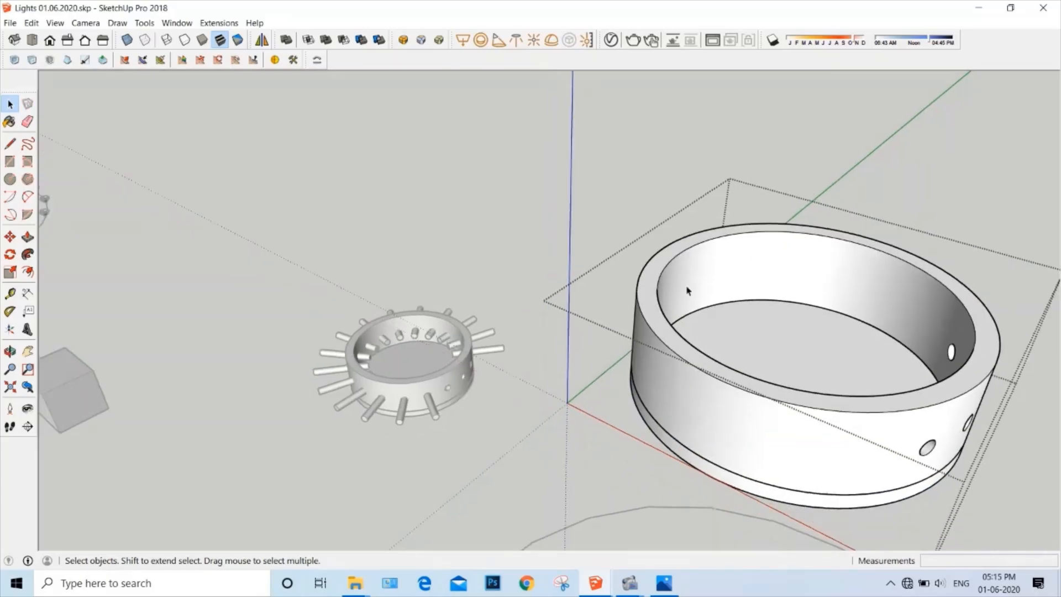
scroll(249, 141, "up", 2)
scroll(247, 140, "up", 4)
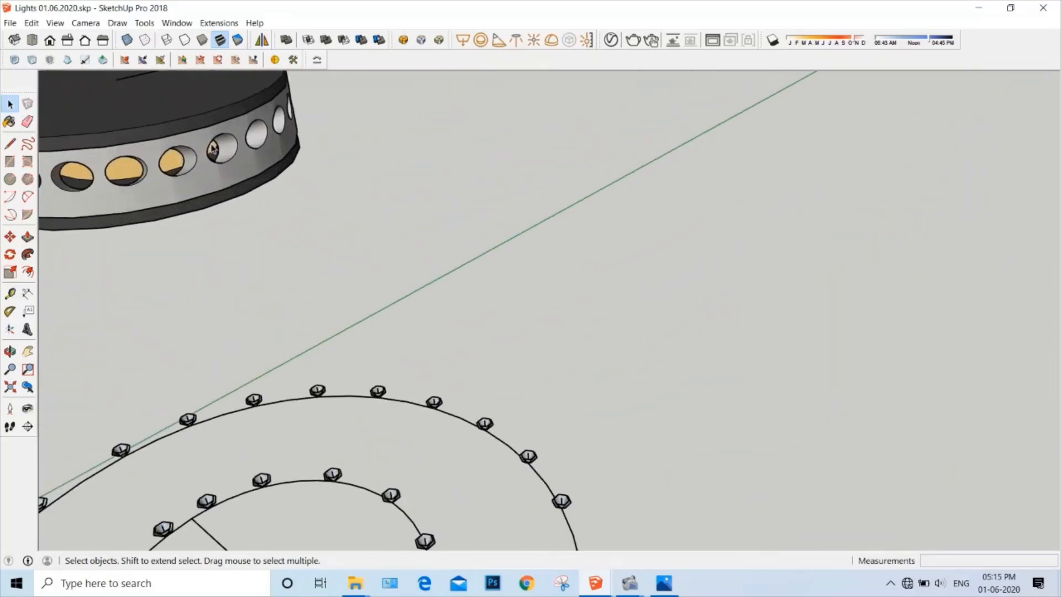
scroll(410, 175, "down", 3)
scroll(410, 175, "down", 3)
mouse_move(411, 175)
middle_mouse_down()
mouse_move(437, 161)
mouse_move(431, 180)
middle_mouse_up()
scroll(407, 213, "down", 3)
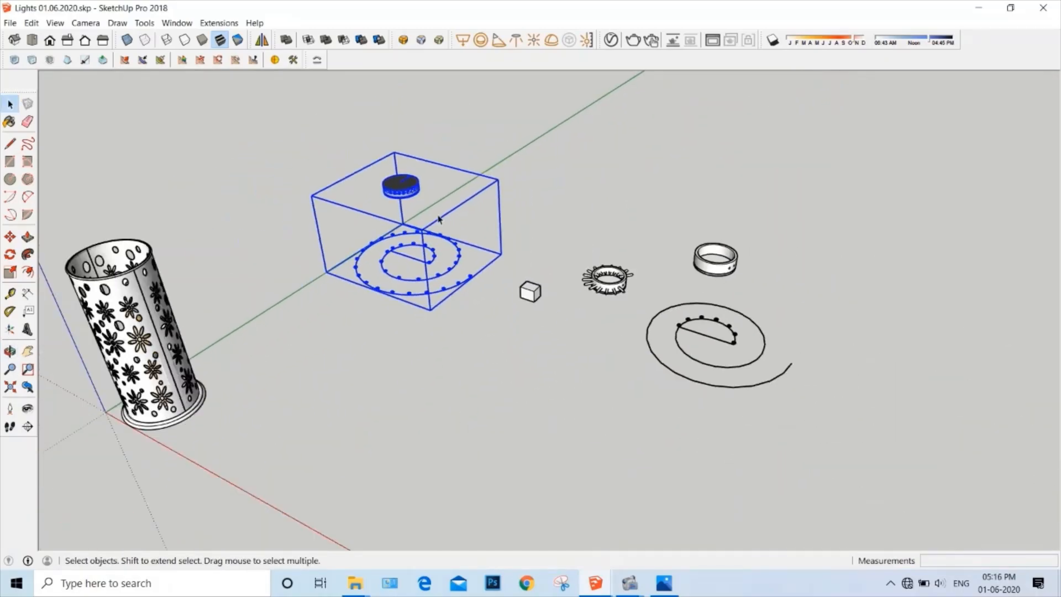
- Select both spirals, the finished light, the box and both rings, and delete them, keeping only the flower-patterned cylinder
mouse_move(407, 212)
middle_mouse_down()
mouse_move(505, 339)
mouse_move(641, 239)
middle_mouse_up()
left_click_drag(514, 381, 480, 392)
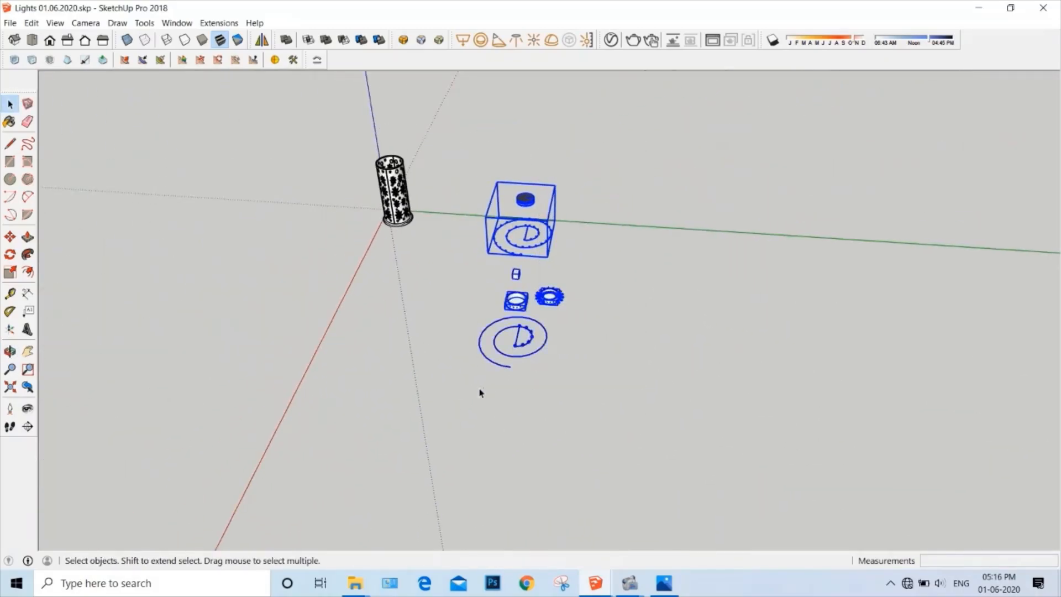
key("Delete")
- Draw a 750 by 750 mm square on the ground along the red axis, beside the flower-patterned cylinder
middle_click_drag(504, 213, 217, 125)
scroll(390, 310, "up", 3)
scroll(340, 303, "up", 1)
scroll(341, 303, "down", 1)
scroll(368, 256, "up", 4)
scroll(345, 162, "down", 3)
middle_click_drag(346, 161, 443, 230)
scroll(497, 422, "up", 2)
key("r")
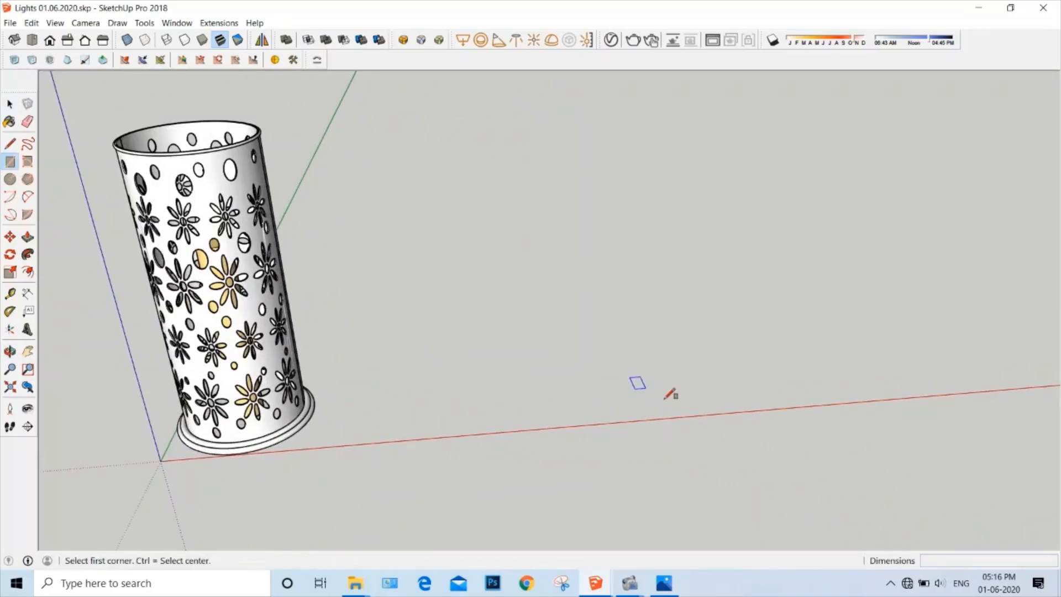
left_click(602, 423)
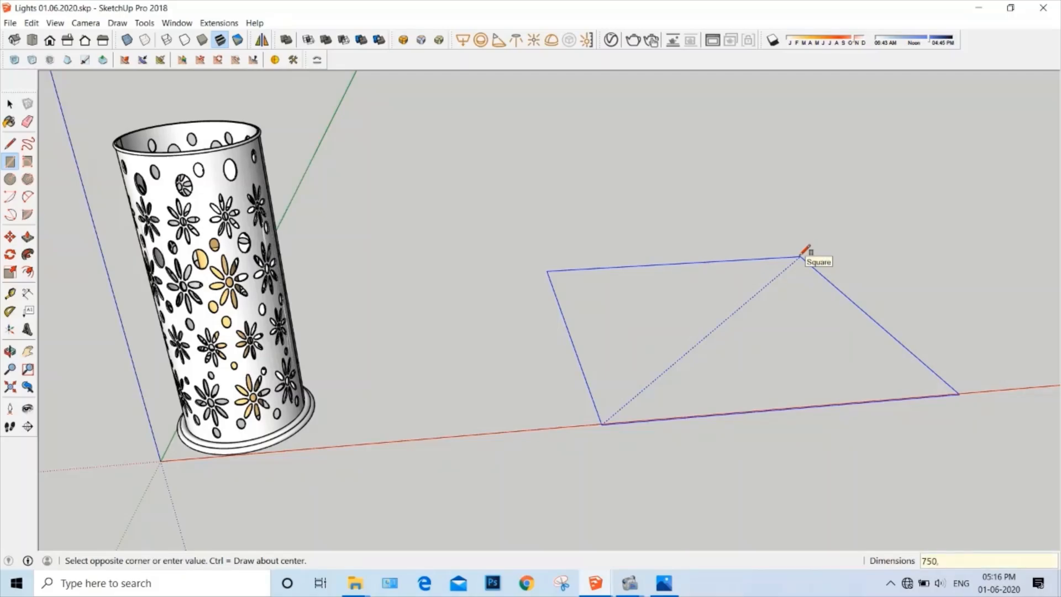
left_click(804, 255)
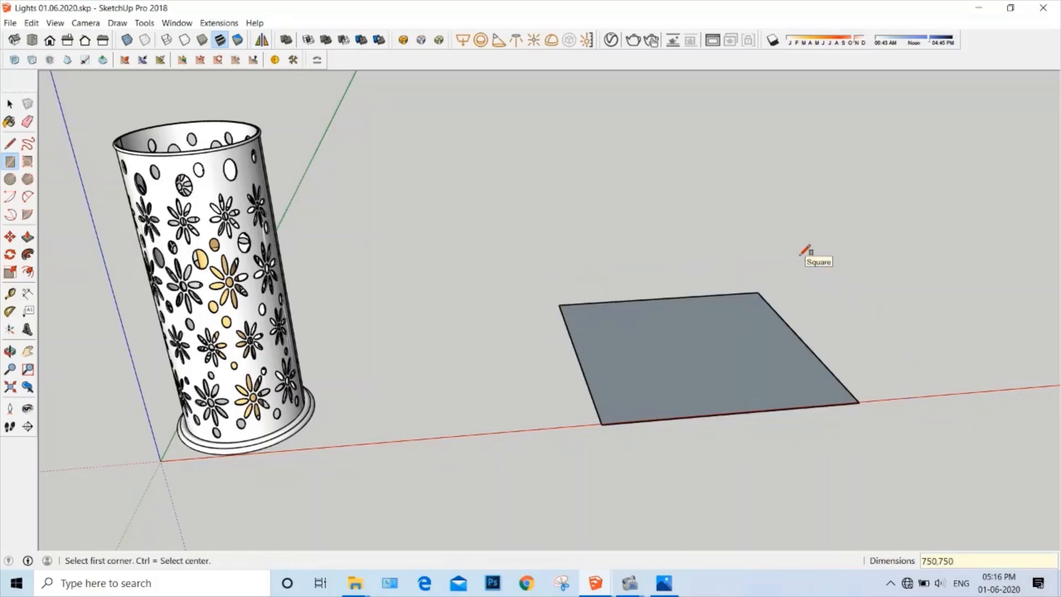
- Examine the pattern of flower and round cut-outs on the cylinder's wall up close
middle_click_drag(813, 253, 626, 304)
scroll(420, 287, "up", 10)
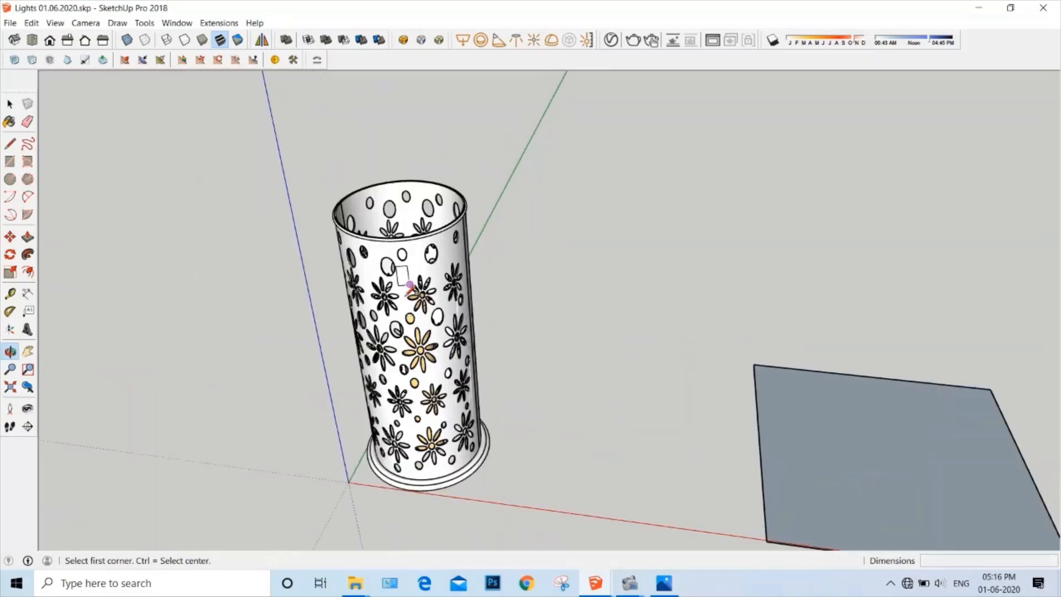
middle_click_drag(428, 295, 456, 299)
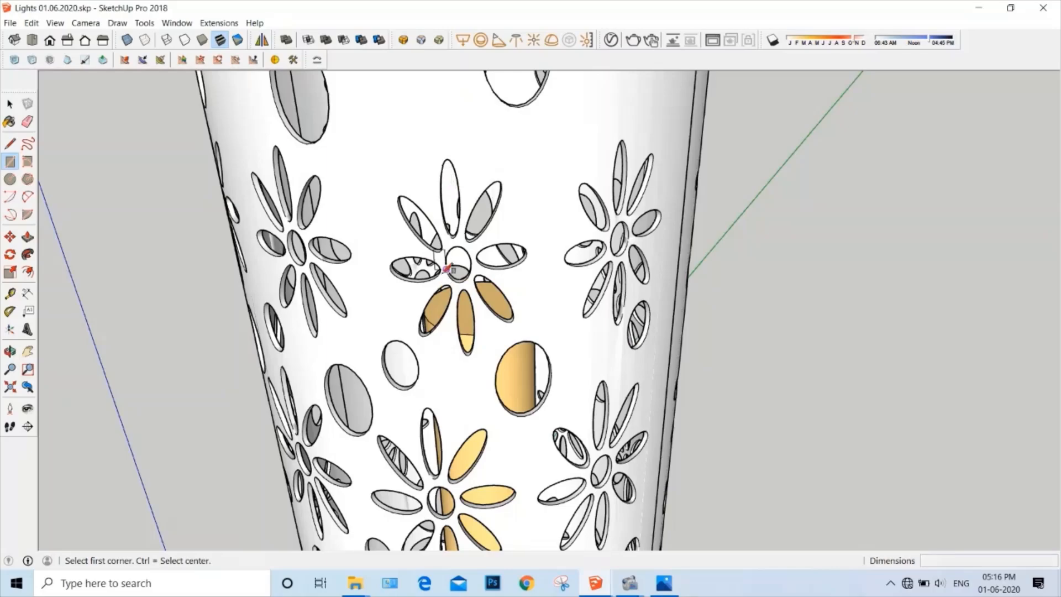
scroll(442, 285, "down", 5)
middle_click_drag(442, 285, 569, 293)
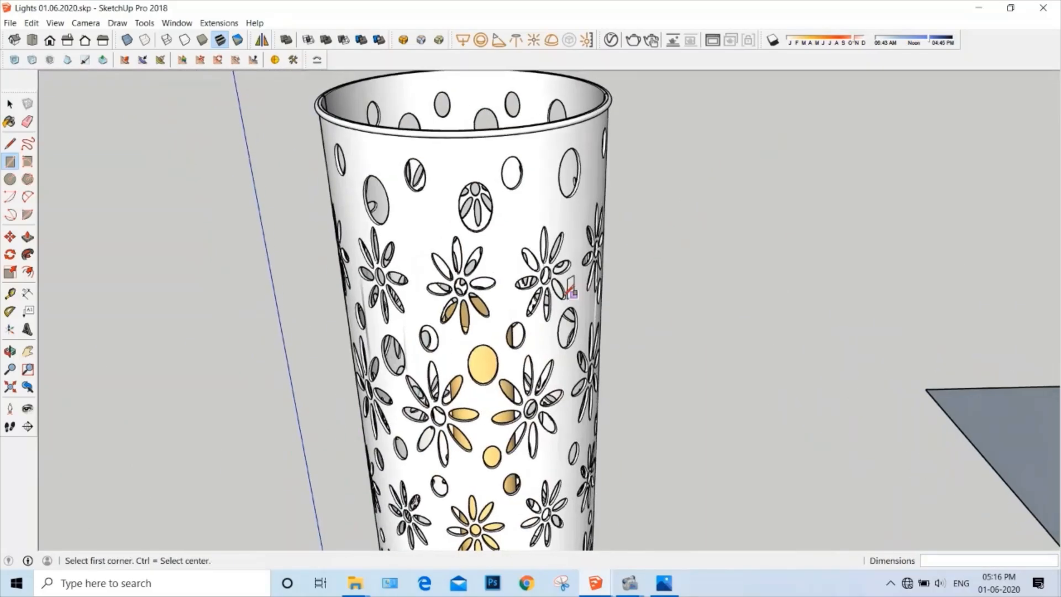
middle_click_drag(496, 348, 672, 429)
- Switch to the top view in parallel projection and frame the square
key("space")
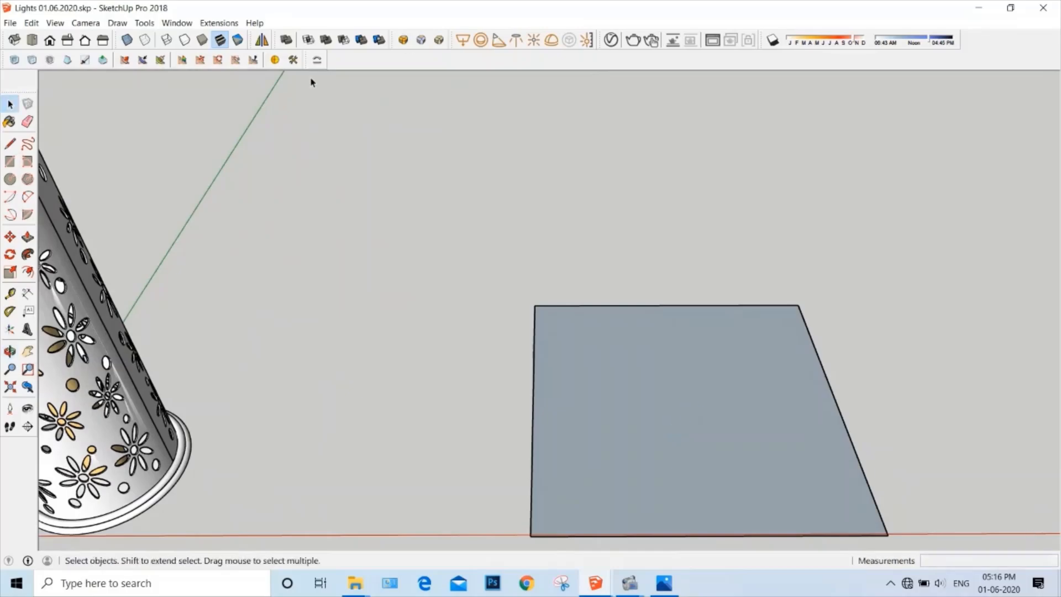
left_click(32, 40)
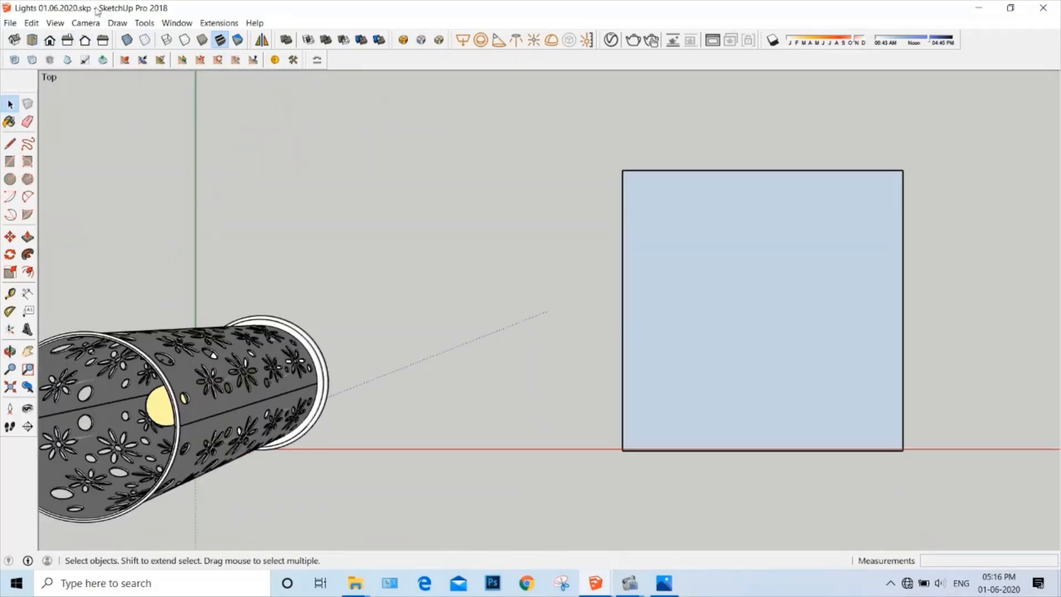
left_click(86, 23)
left_click(78, 82)
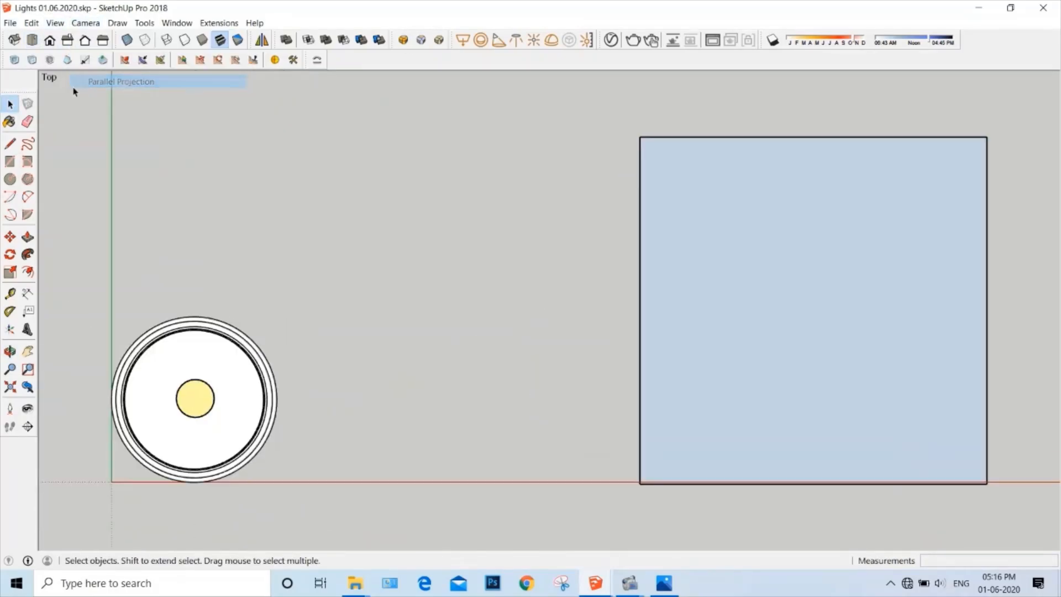
scroll(342, 226, "down", 2)
scroll(573, 206, "up", 2)
scroll(557, 181, "up", 2)
scroll(473, 209, "down", 1)
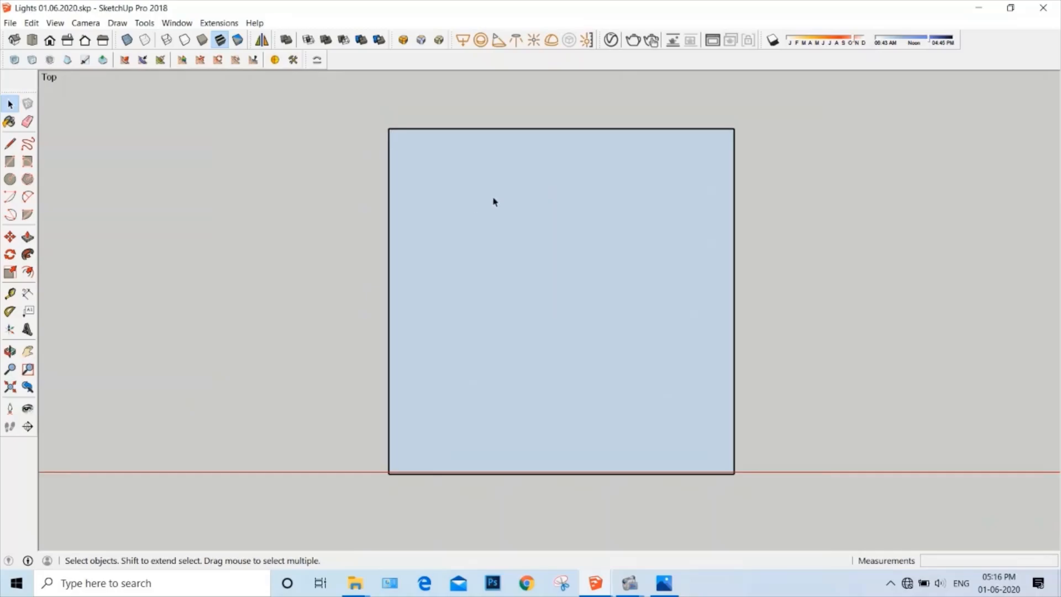
- Draw a circle of 15 mm radius on the square's face near its upper-left corner
key("c")
scroll(436, 170, "up", 1)
left_click(440, 177)
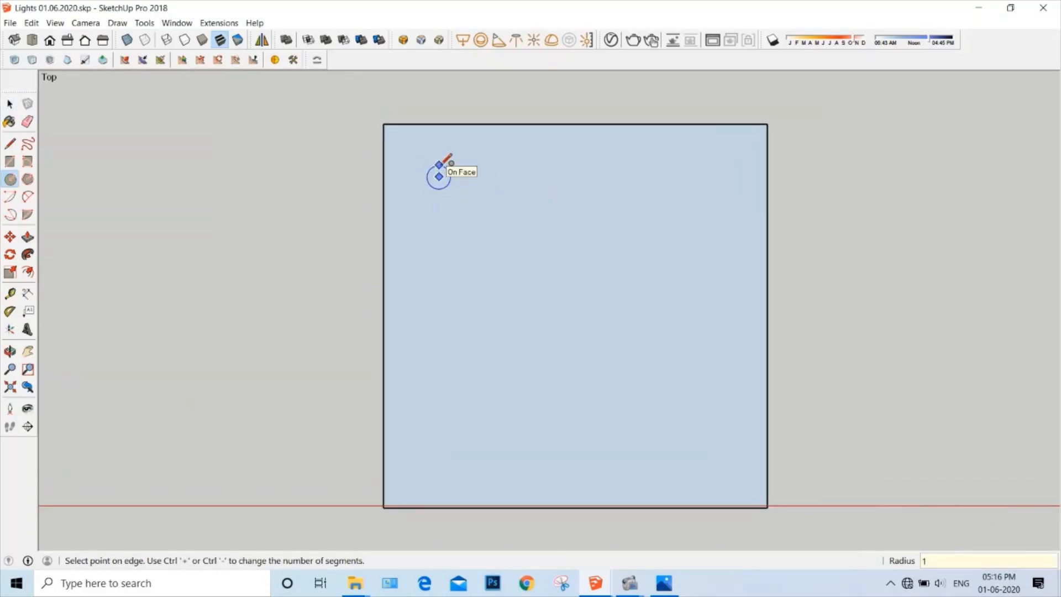
type("15")
key("Return")
scroll(473, 166, "up", 3)
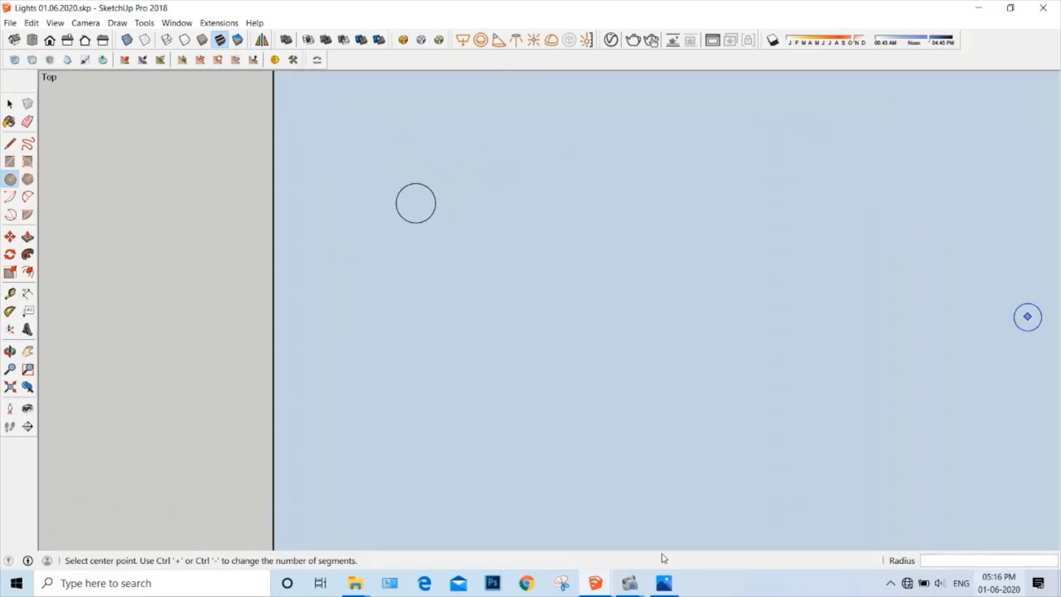
- Scale the circle to 0.5 along the red axis to form an upright oval petal
key("space")
double_click(414, 200)
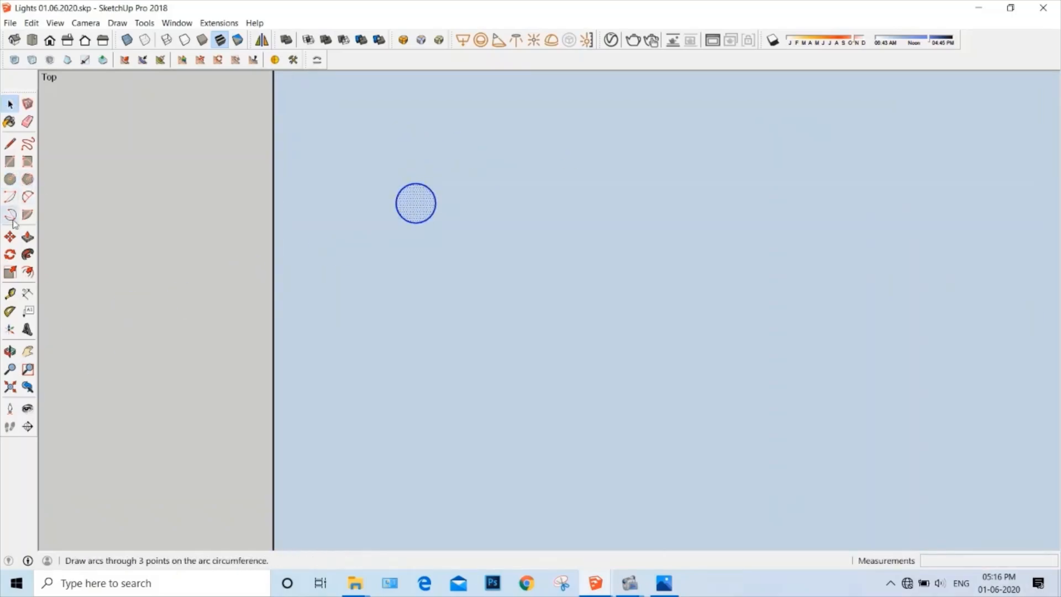
left_click(9, 272)
left_click_drag(396, 204, 404, 203)
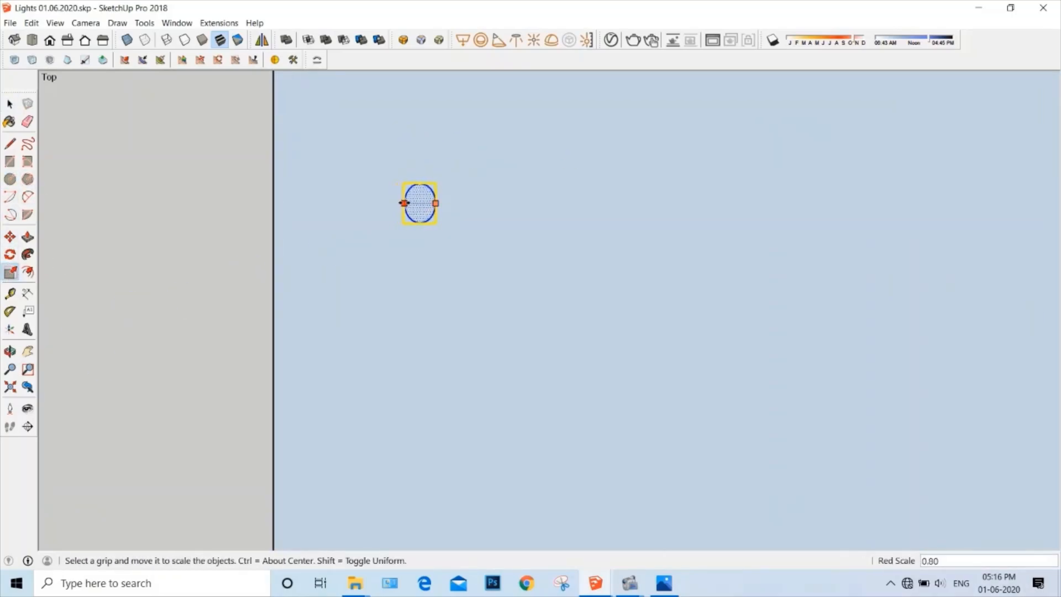
key("Return")
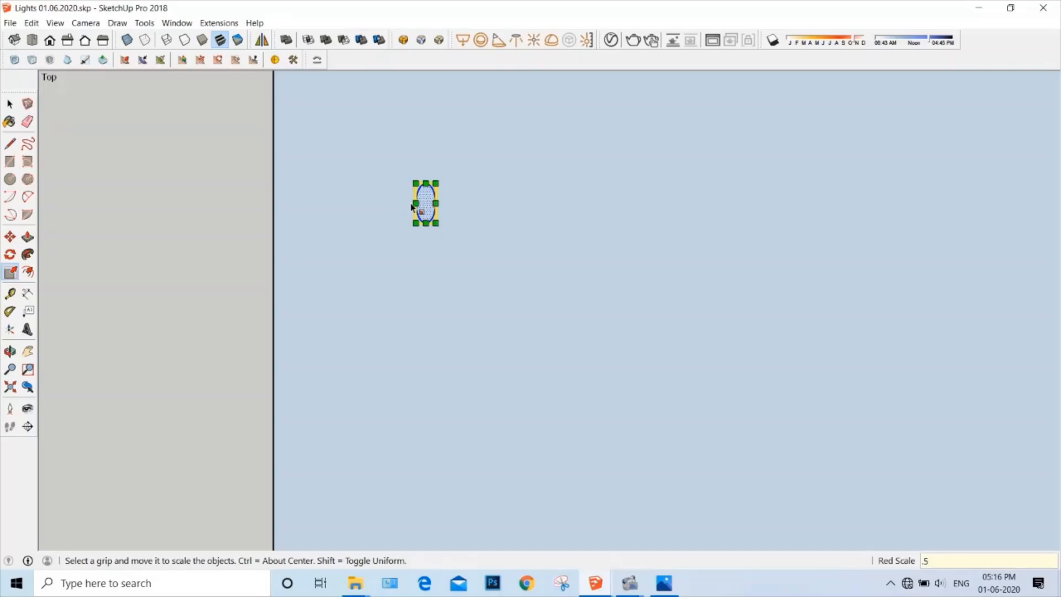
key("space")
- Draw a 15 mm line straight down from the petal's lowest point along the green axis
key("l")
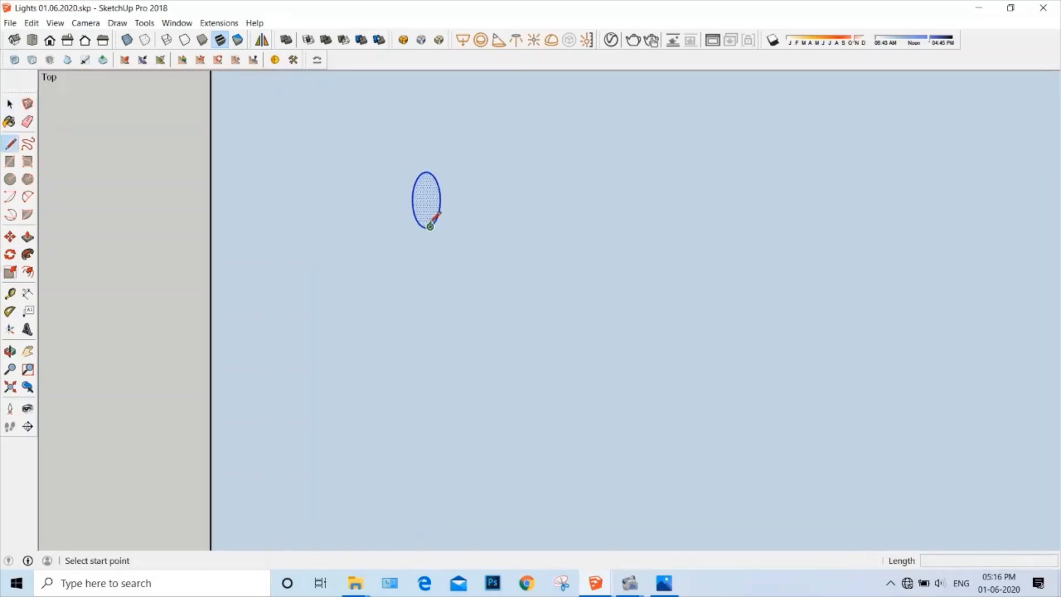
left_click(427, 226)
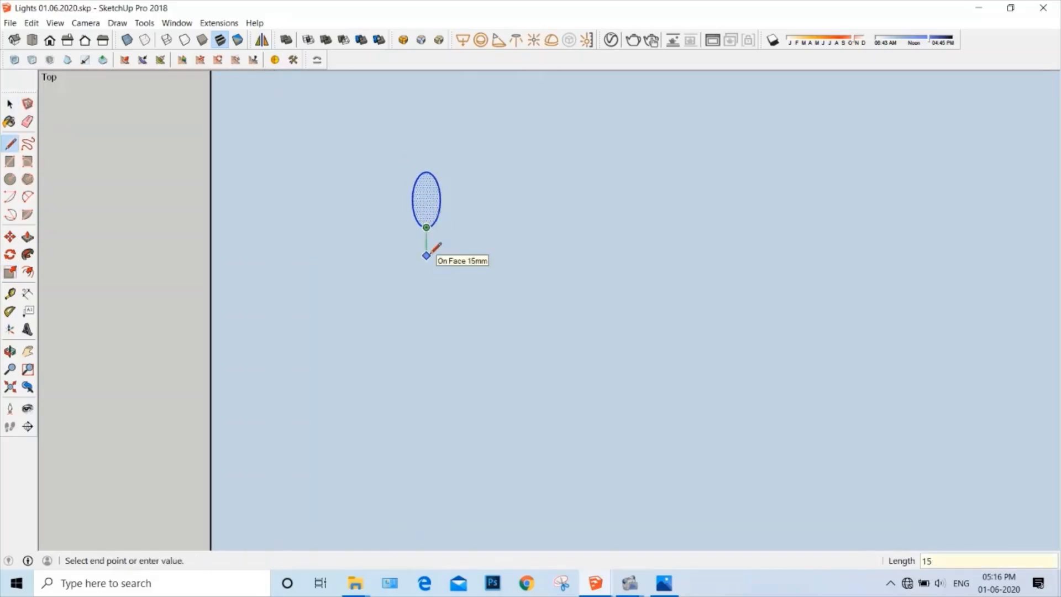
left_click(427, 255)
key("space")
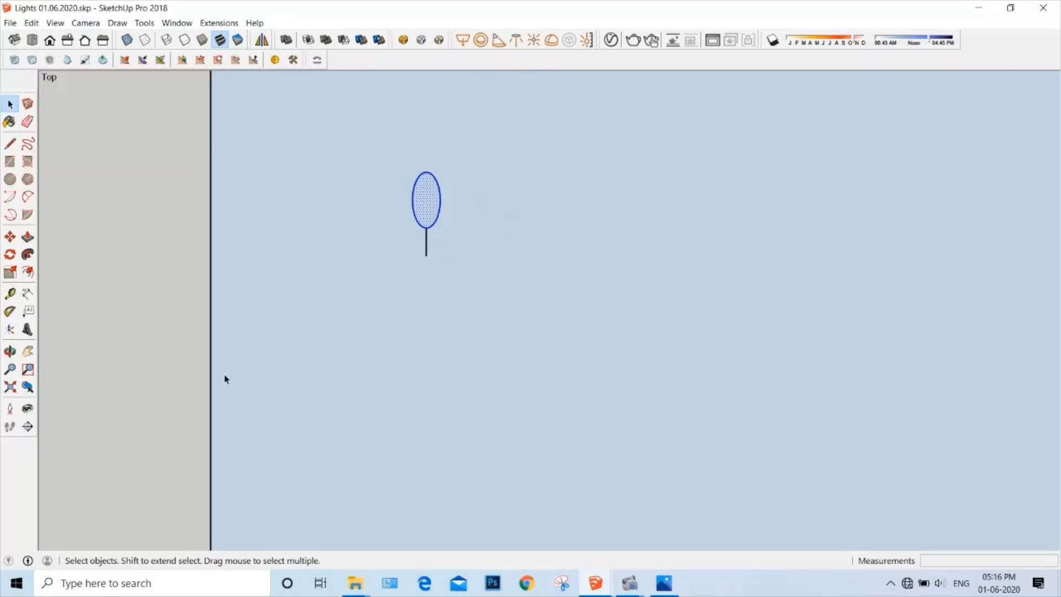
- Rotate-copy the petal by 45 degrees about the line's lower end and repeat it x7 around the full circle
left_click(10, 254)
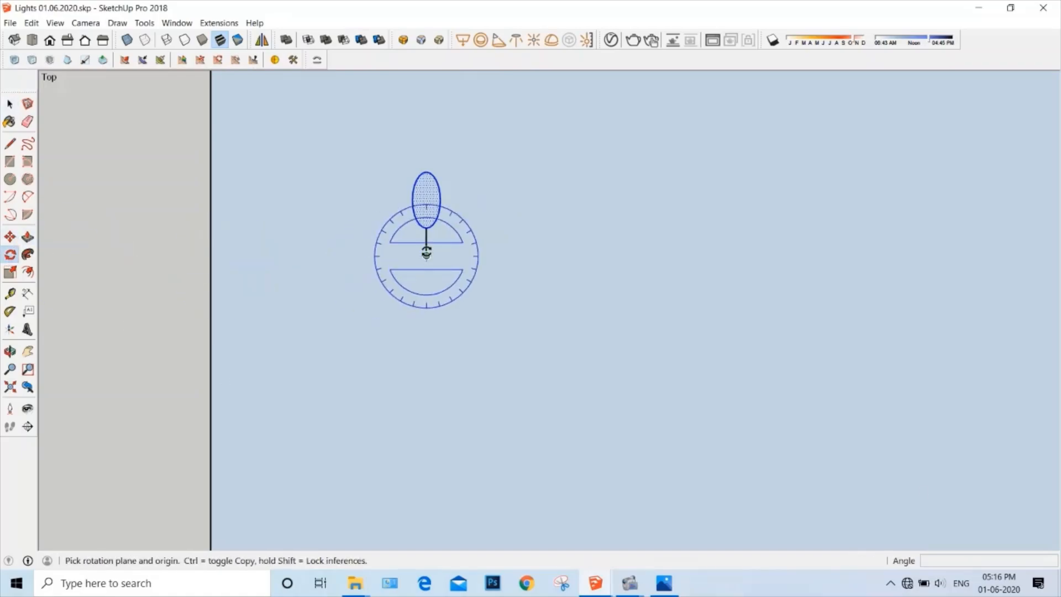
left_click(426, 255)
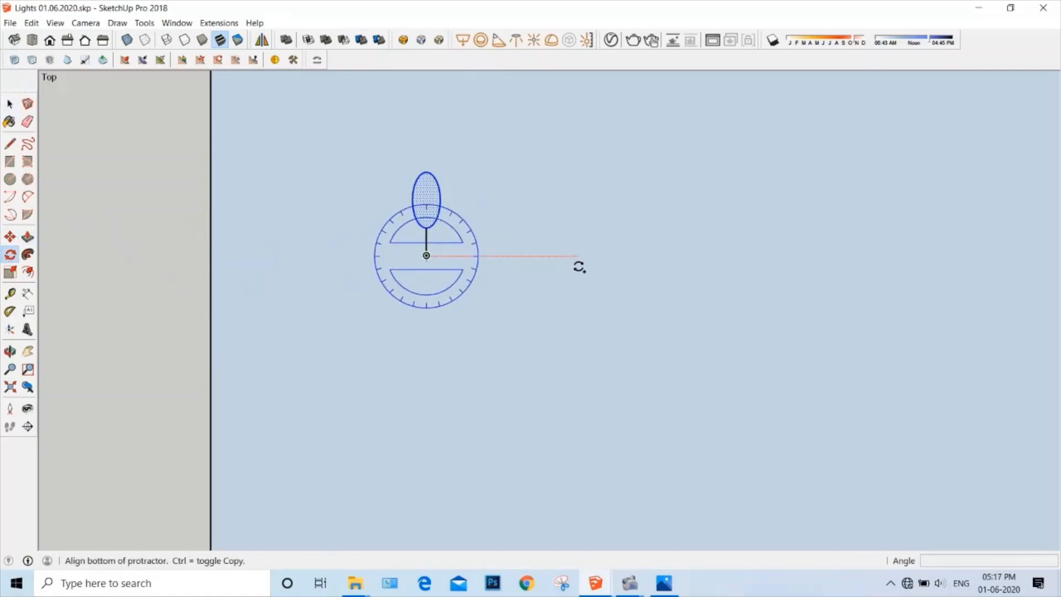
left_click(579, 267)
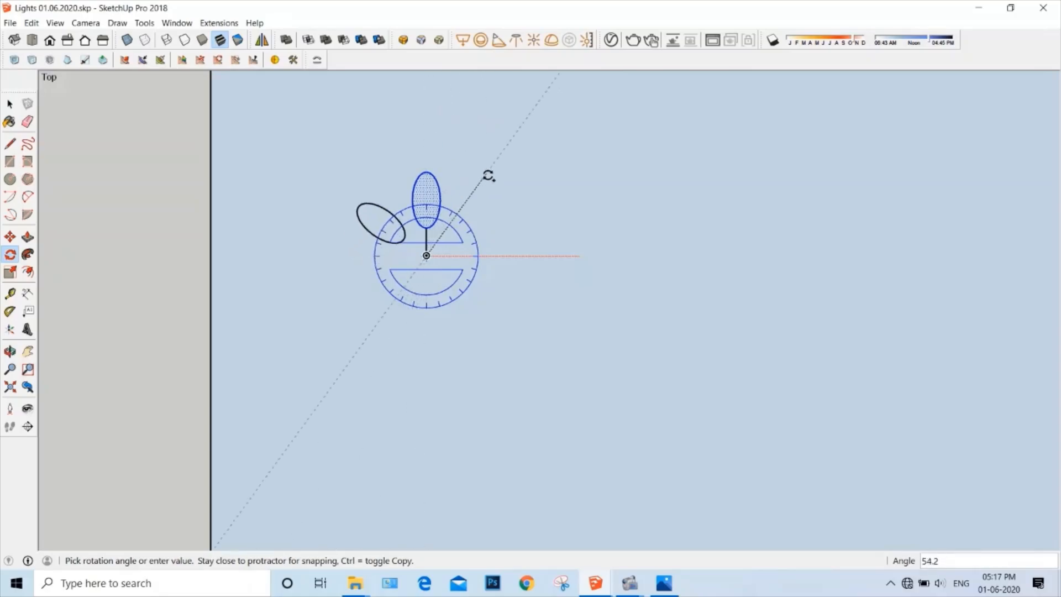
type("45")
key("Return")
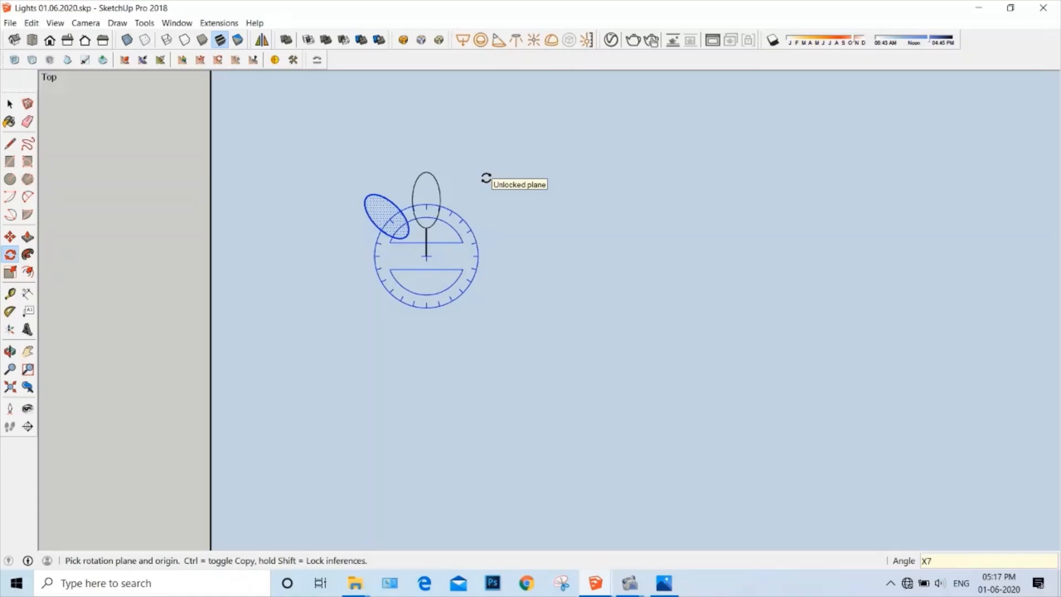
type("X7")
key("Return")
key("space")
scroll(441, 251, "up", 4)
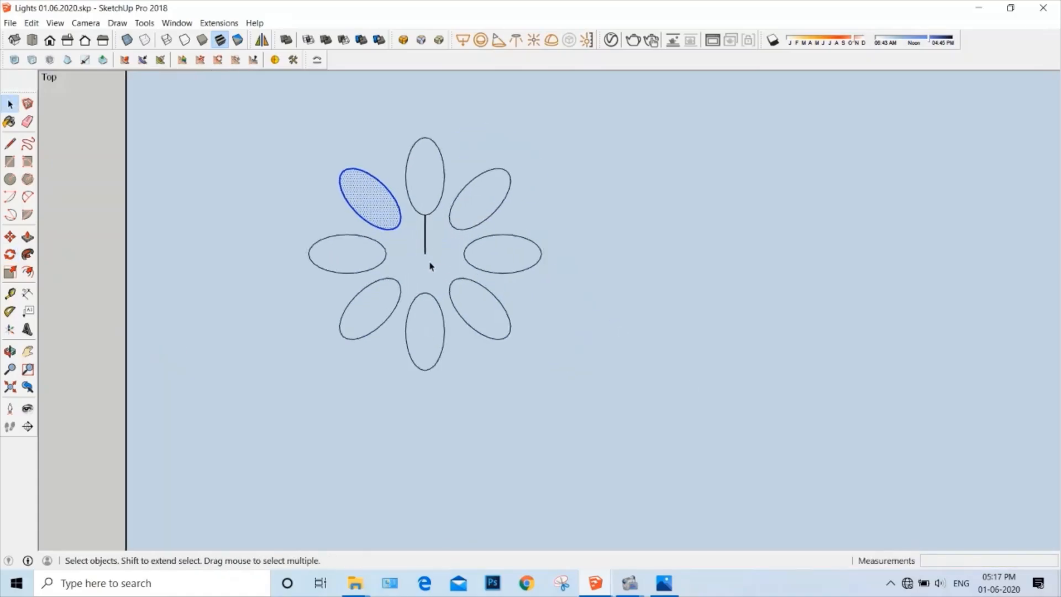
- Draw a circle of about 8 mm radius at the flower's centre, reaching the line's midpoint, and delete the guide line
key("c")
left_click(423, 249)
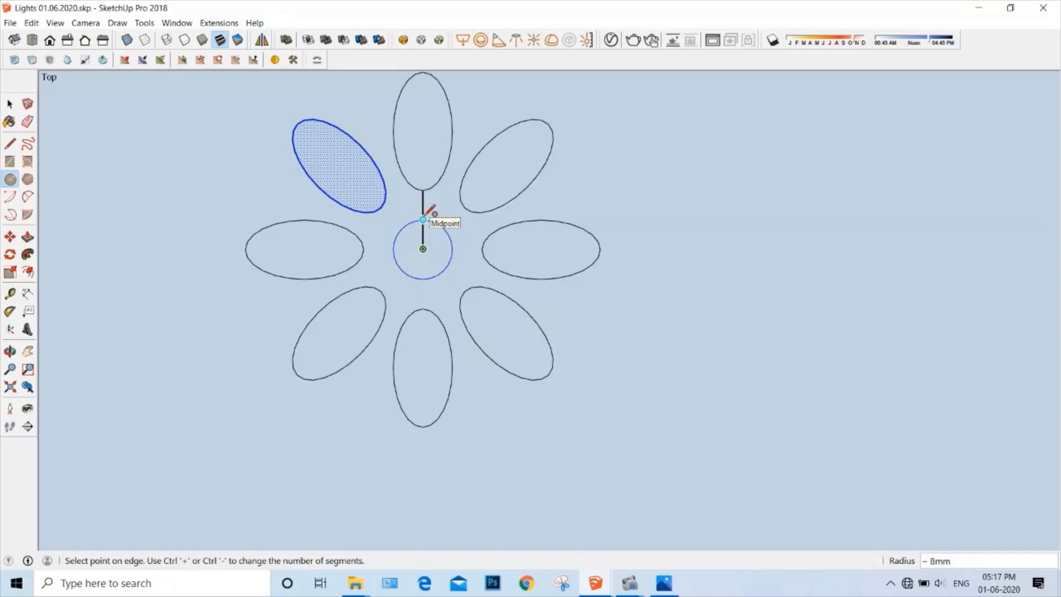
left_click(423, 219)
key("space")
left_click(423, 209)
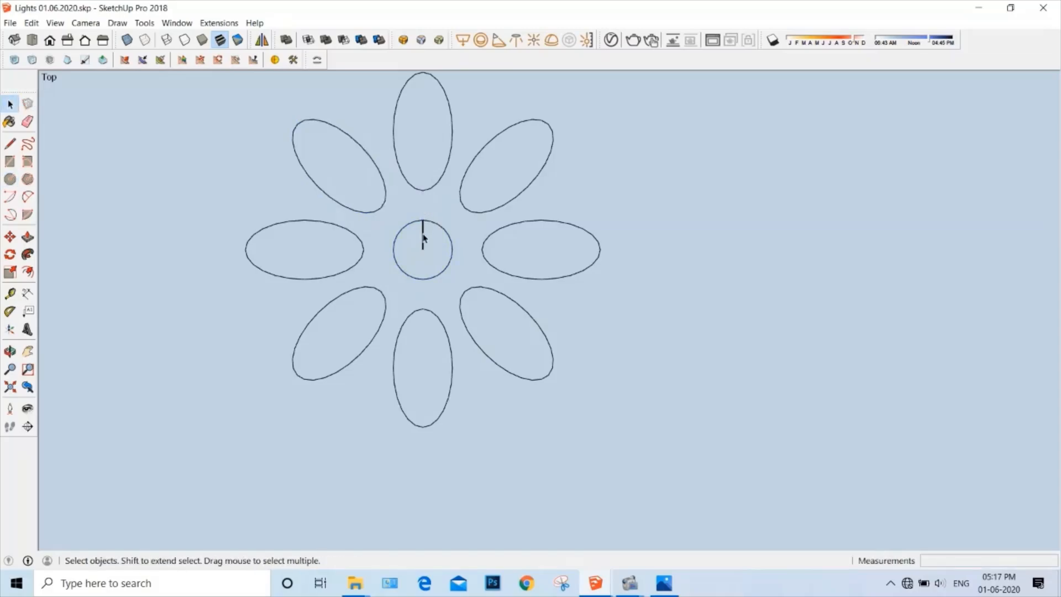
- Copy the whole flower 125 mm along the red axis and repeat the copy x5 to form a row
scroll(516, 287, "down", 5)
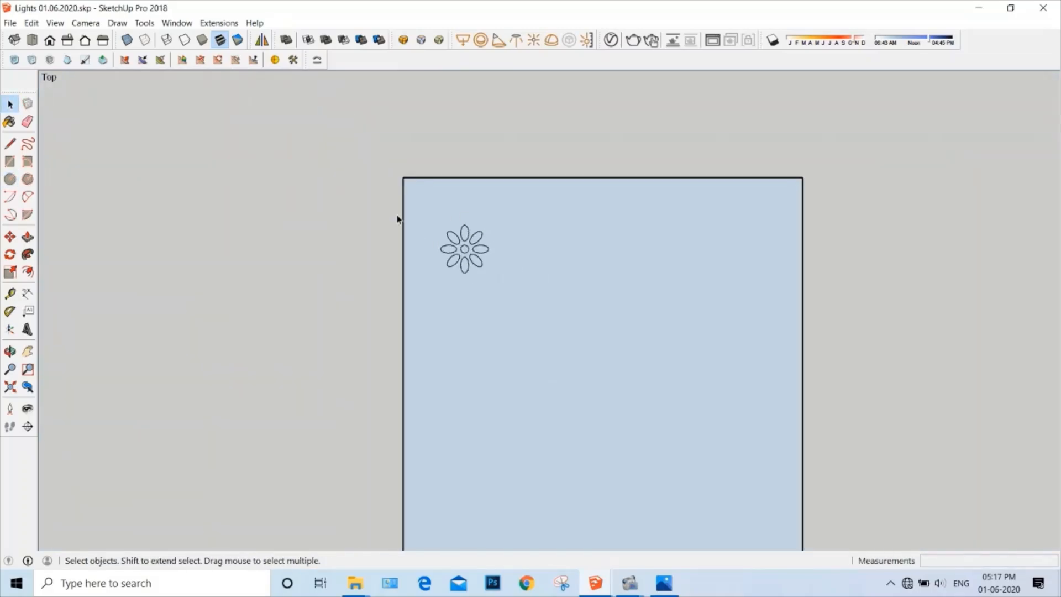
scroll(405, 223, "up", 1)
left_click_drag(343, 183, 566, 416)
key("m")
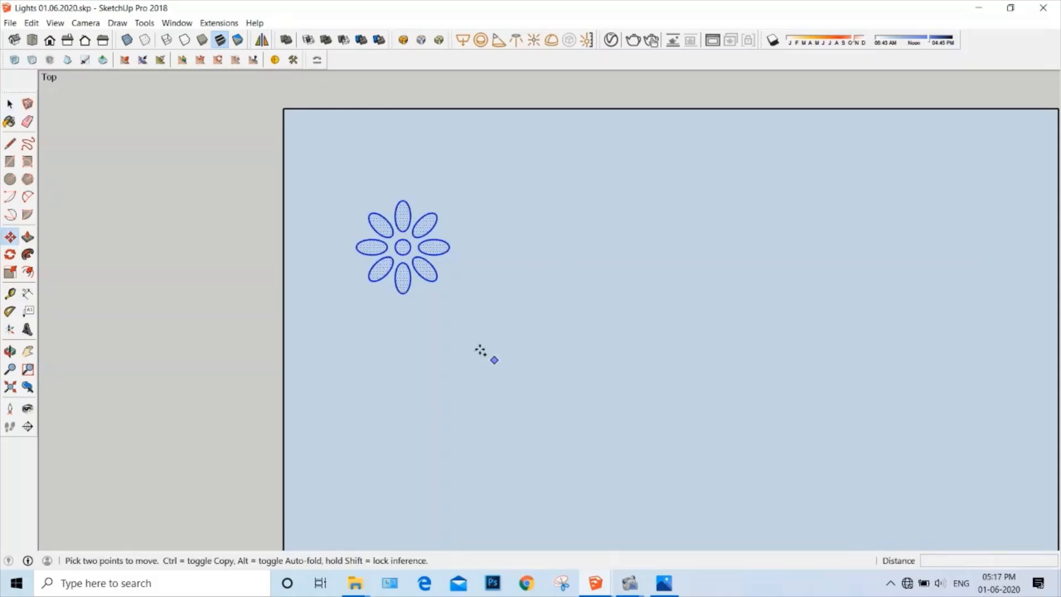
scroll(385, 325, "down", 1)
key("ctrl")
left_click(398, 344)
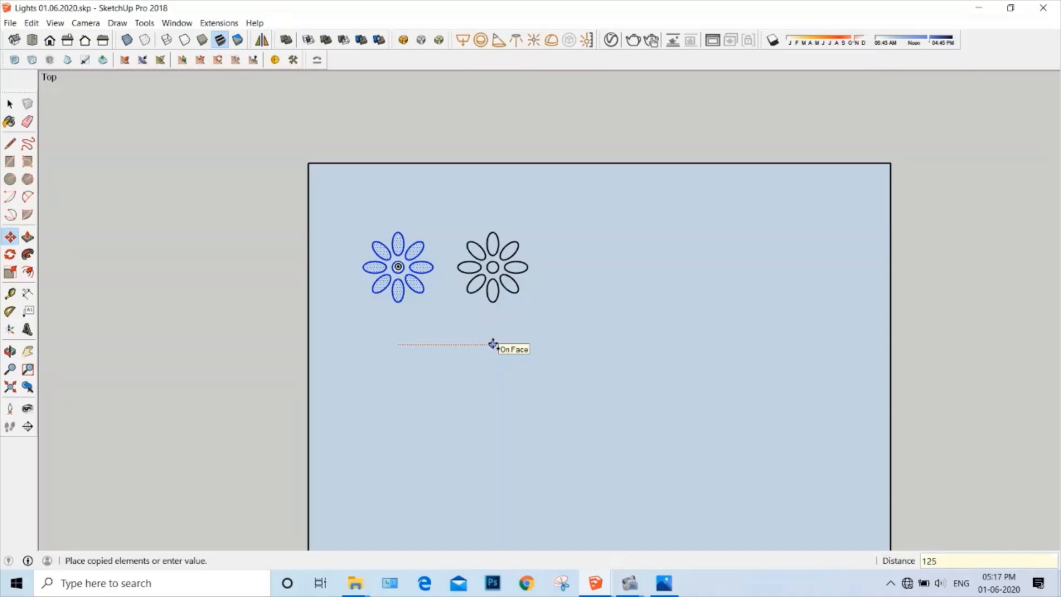
left_click(493, 344)
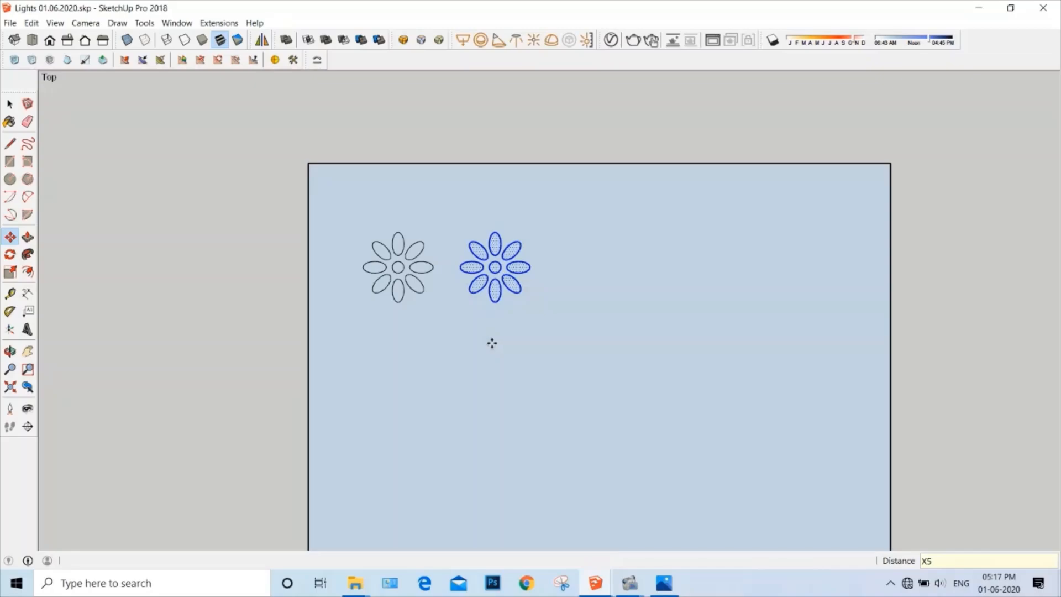
key("Return")
scroll(593, 296, "down", 2)
key("space")
scroll(742, 244, "up", 3)
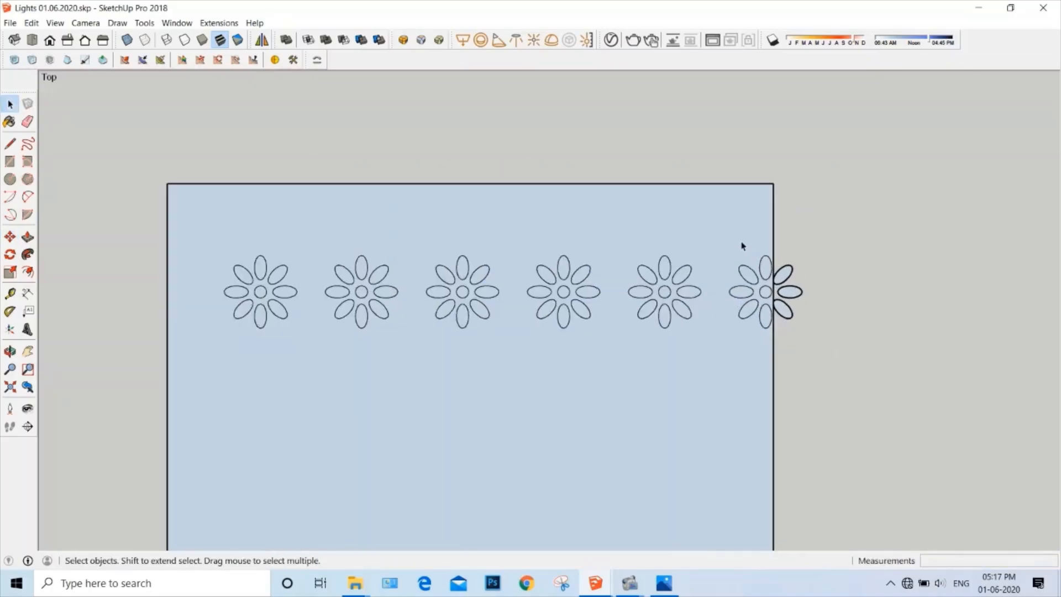
- Delete the last flower overlapping the square's edge and redraw the missing edge segment to restore the face
left_click_drag(739, 240, 823, 340)
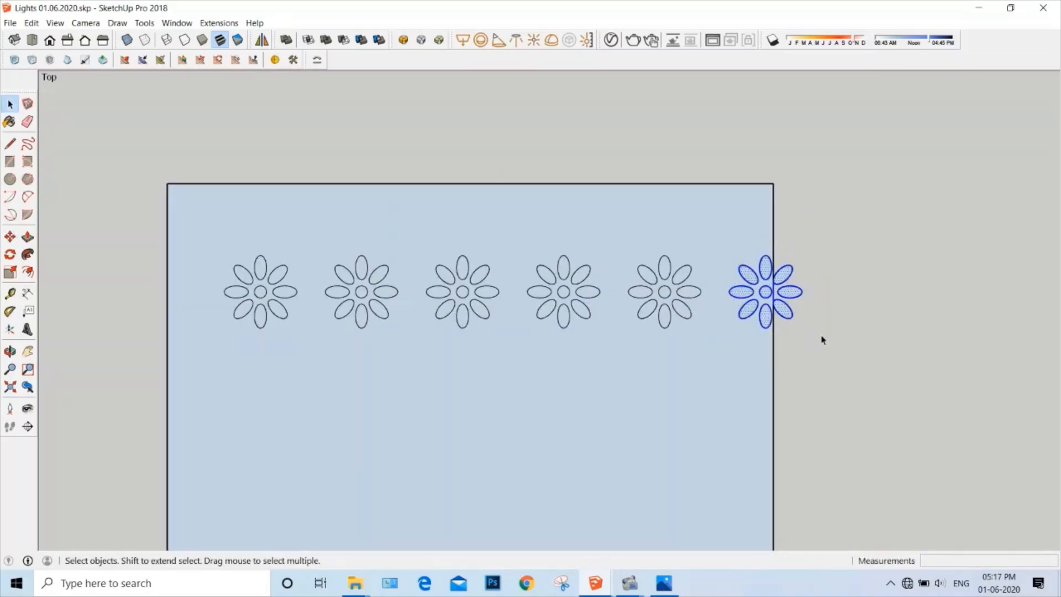
key("Delete")
key("l")
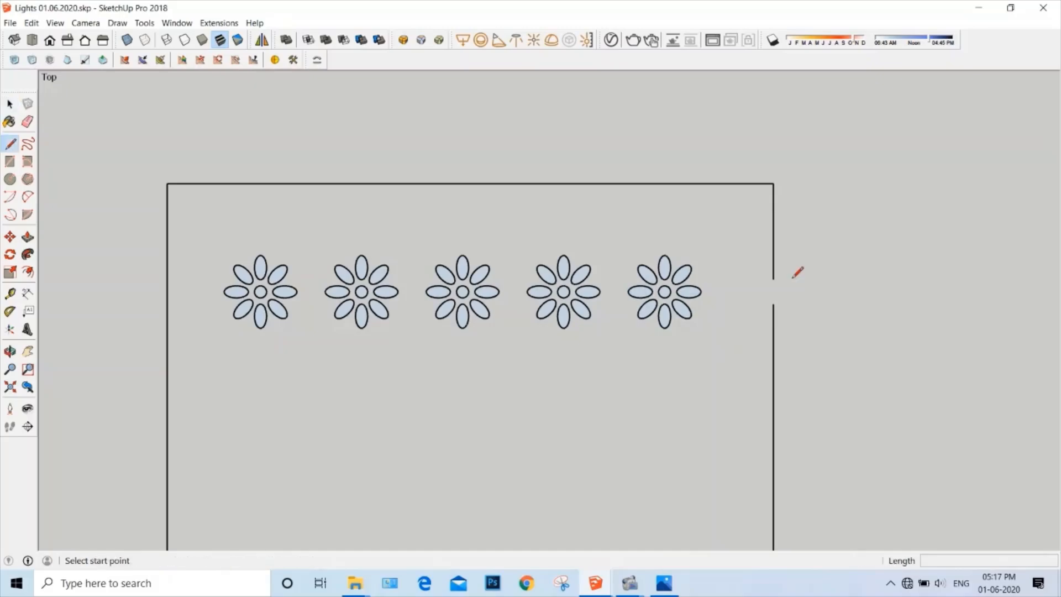
left_click(774, 279)
left_click(773, 304)
key("space")
scroll(558, 303, "down", 2)
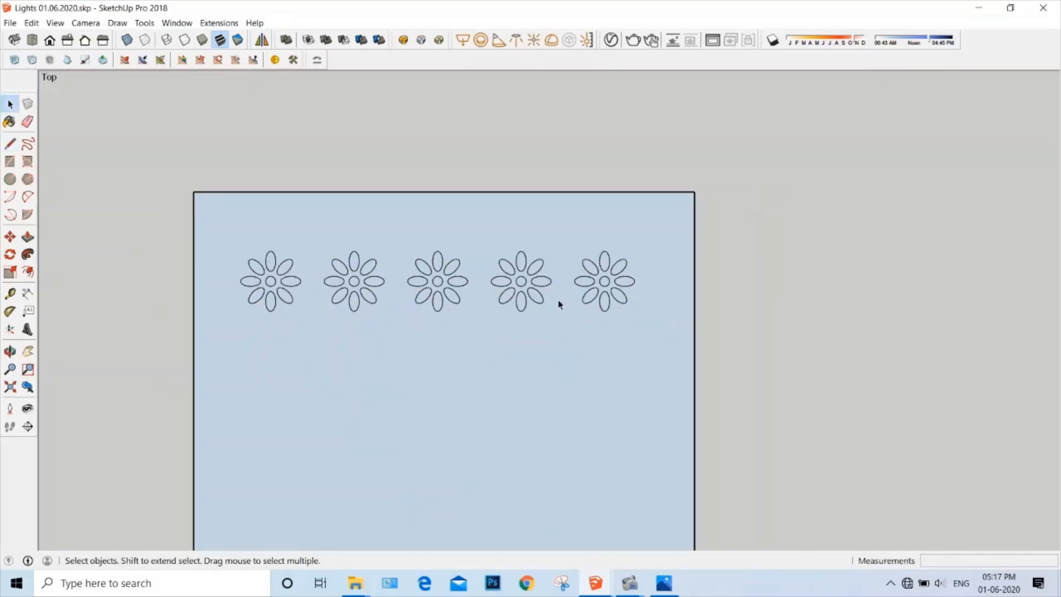
- Copy the first flower of the row straight down to start a second row beneath it
scroll(471, 339, "up", 1)
middle_click_drag(522, 326, 585, 314, "shift")
scroll(522, 298, "down", 2)
scroll(421, 265, "up", 2)
scroll(365, 270, "up", 1)
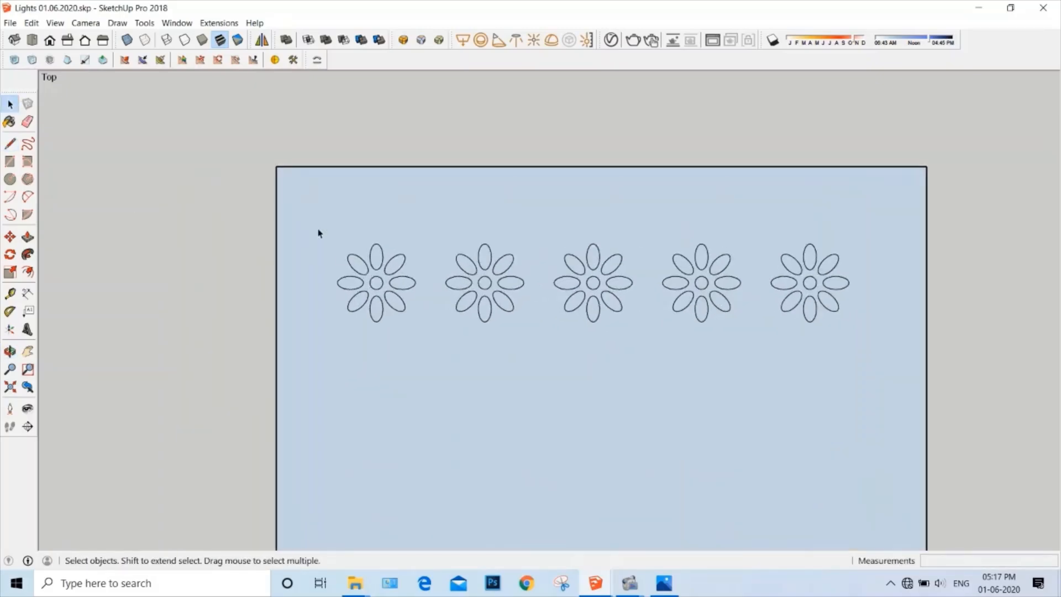
left_click_drag(307, 217, 455, 372)
left_click(374, 308)
left_click_drag(308, 223, 420, 365)
key("m")
scroll(413, 358, "down", 1)
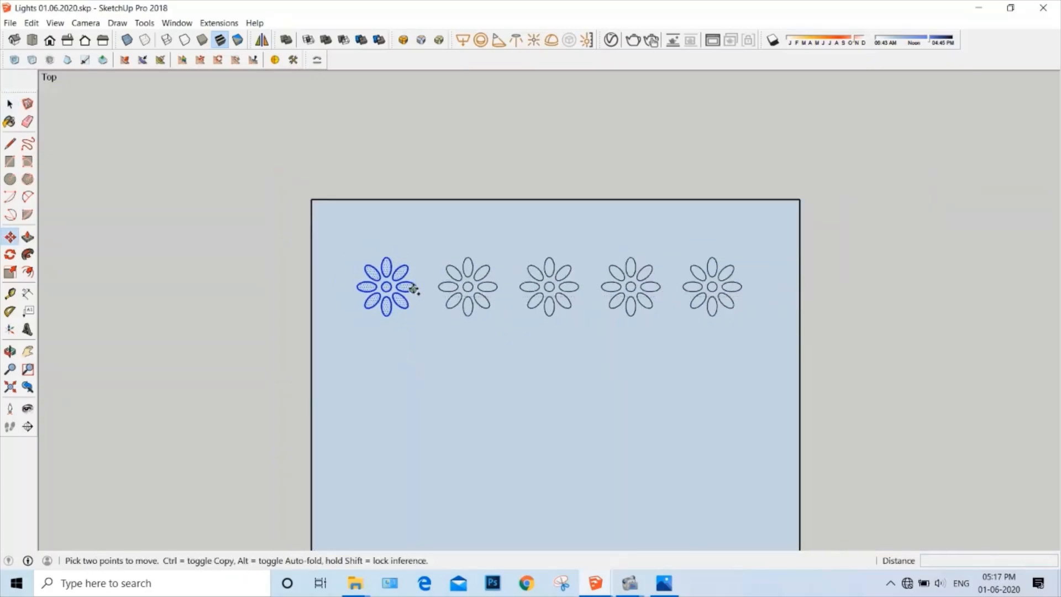
left_click(416, 271)
key("ctrl")
left_click(419, 354)
scroll(403, 366, "up", 2)
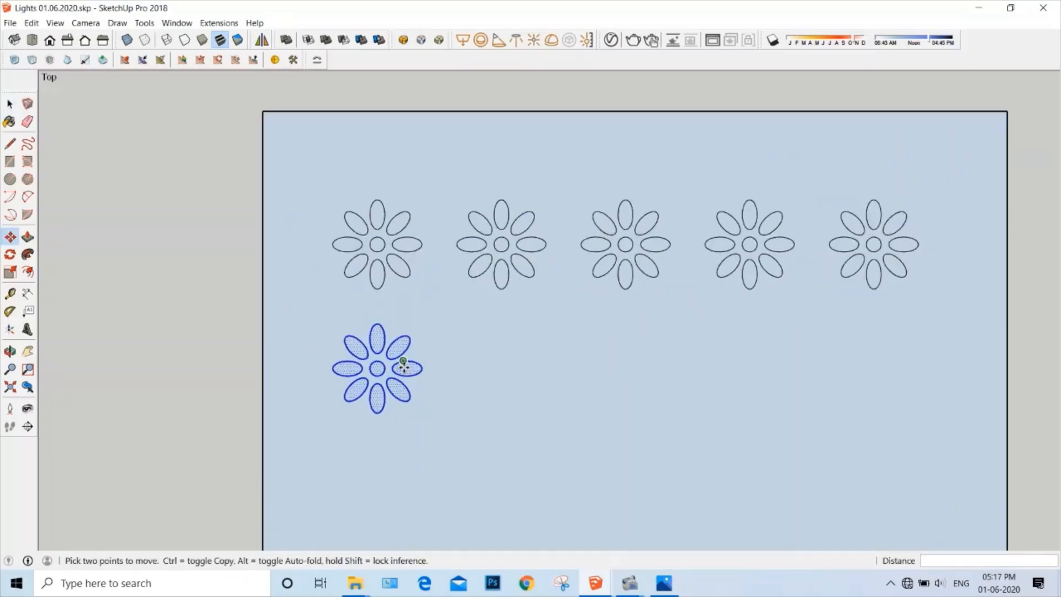
- Scale the copied flower uniformly by 1.3 and shift it right toward the gap between the first two upper flowers
left_click(10, 271)
scroll(408, 334, "up", 2)
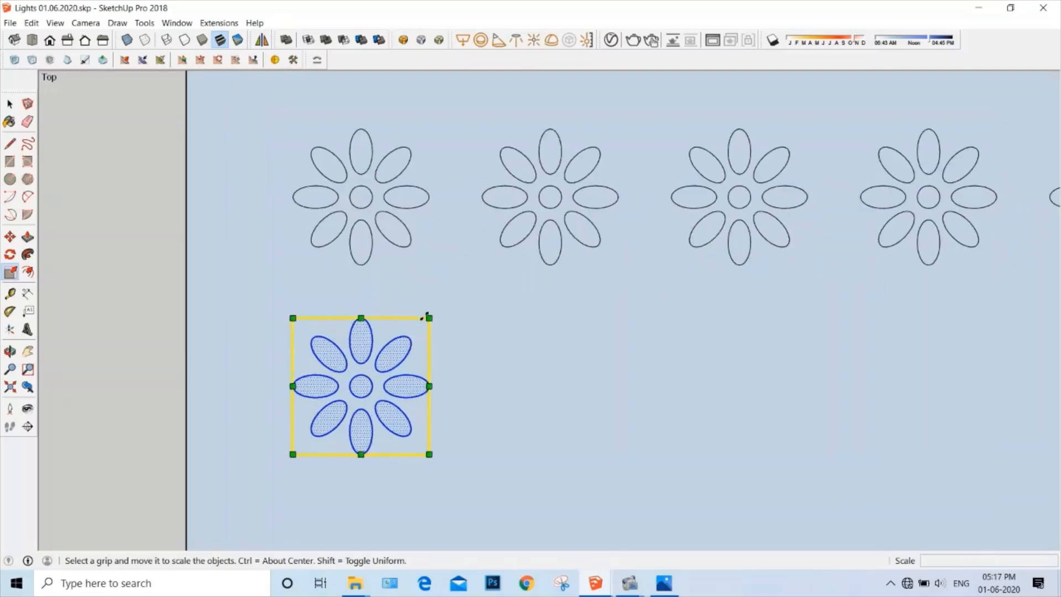
left_click_drag(429, 317, 474, 273)
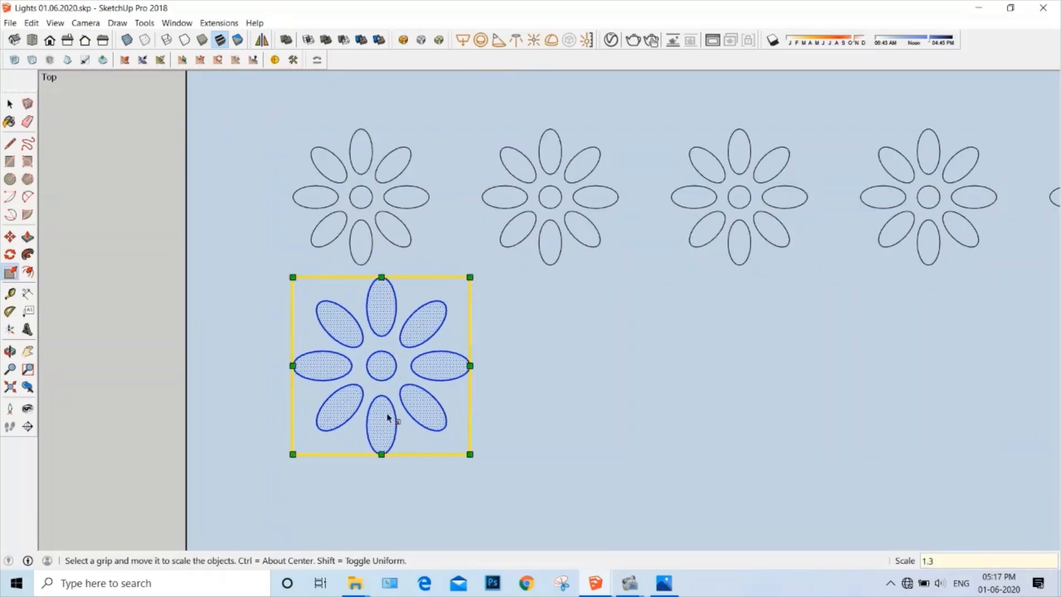
scroll(368, 390, "down", 2)
key("m")
left_click(372, 447)
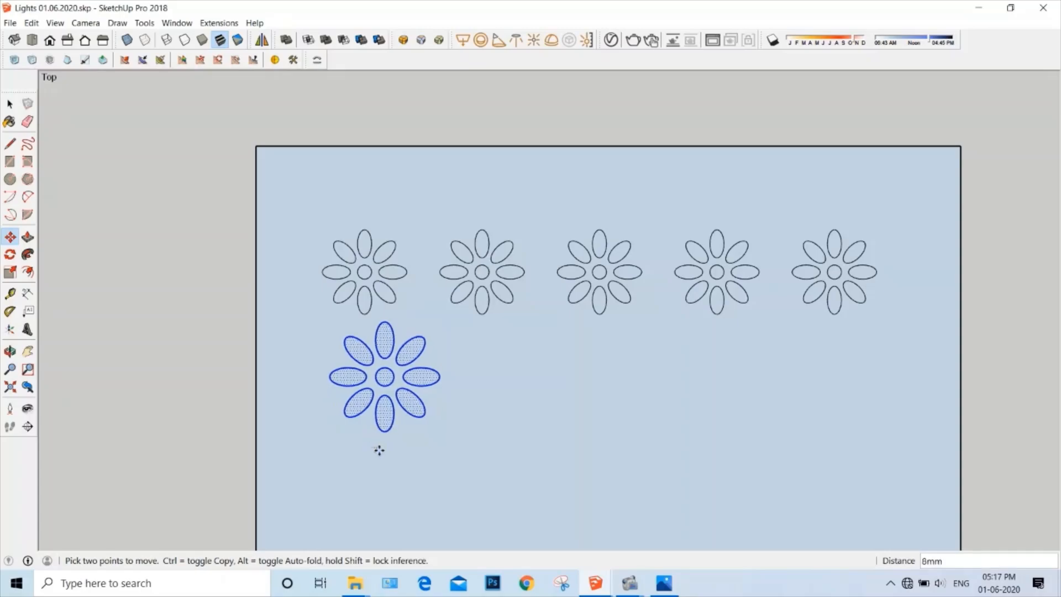
- Copy the enlarged flower 150 mm along the red axis and repeat the copy x3 to complete the second row
left_click(403, 461)
key("ctrl")
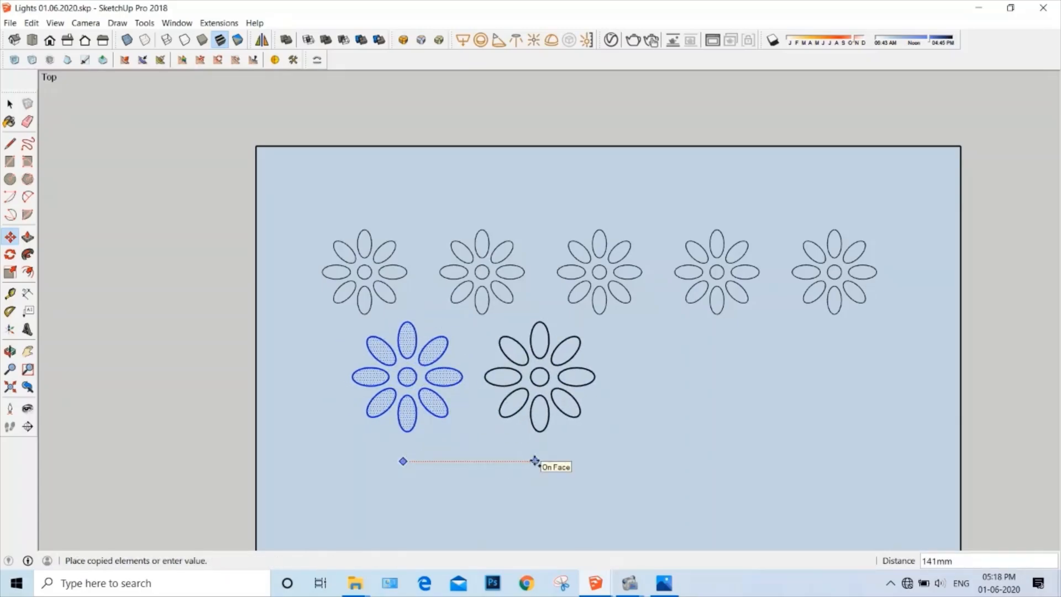
left_click(534, 461)
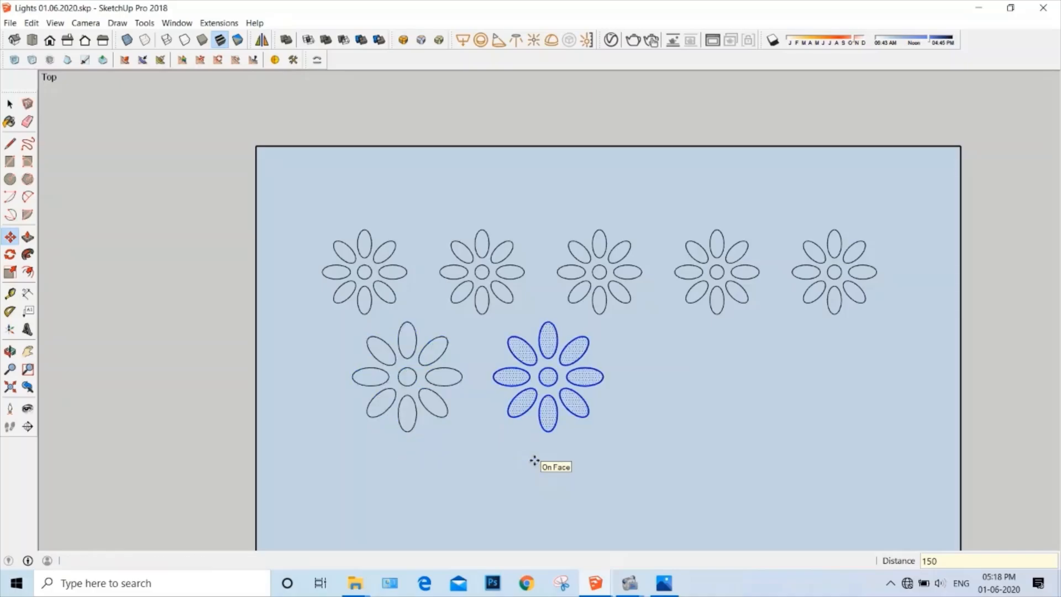
key("Return")
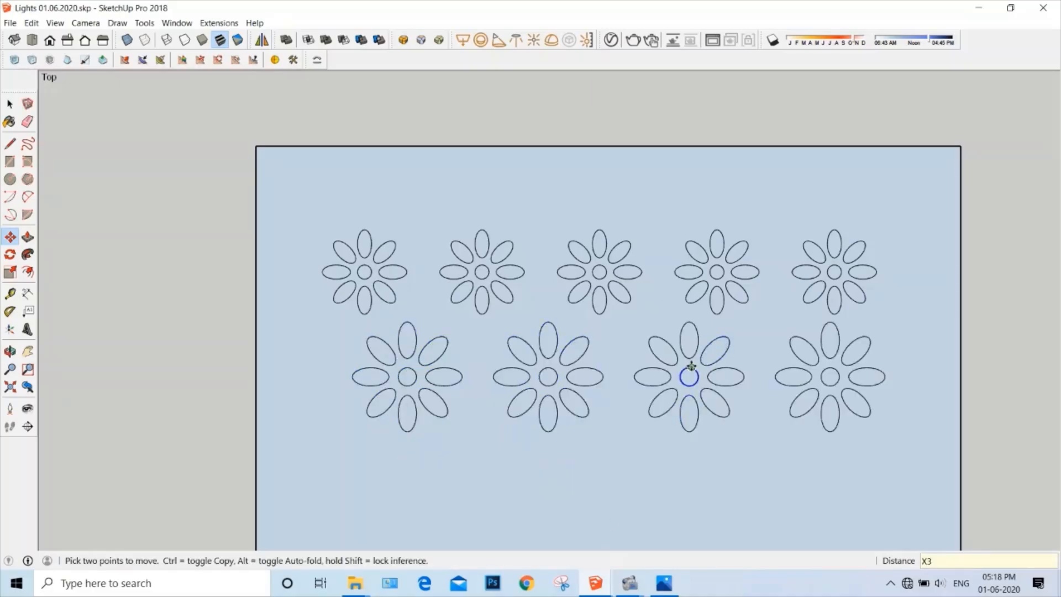
- Copy both flower rows 240 mm down along the green axis to make the third and fourth rows
key("space")
scroll(641, 332, "down", 5)
left_click_drag(494, 275, 727, 401)
key("m")
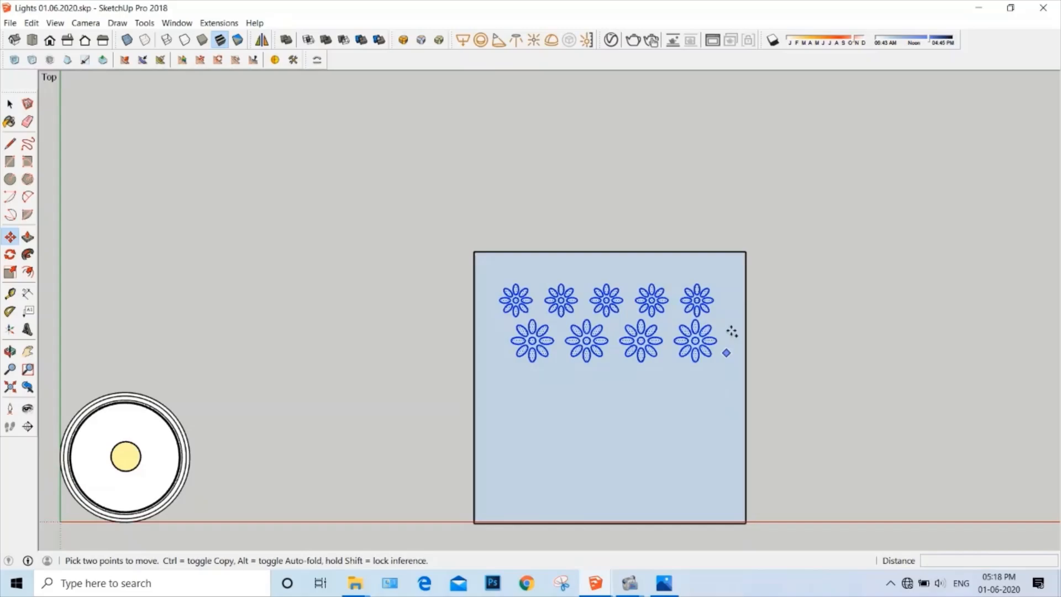
key("ctrl")
left_click(802, 295)
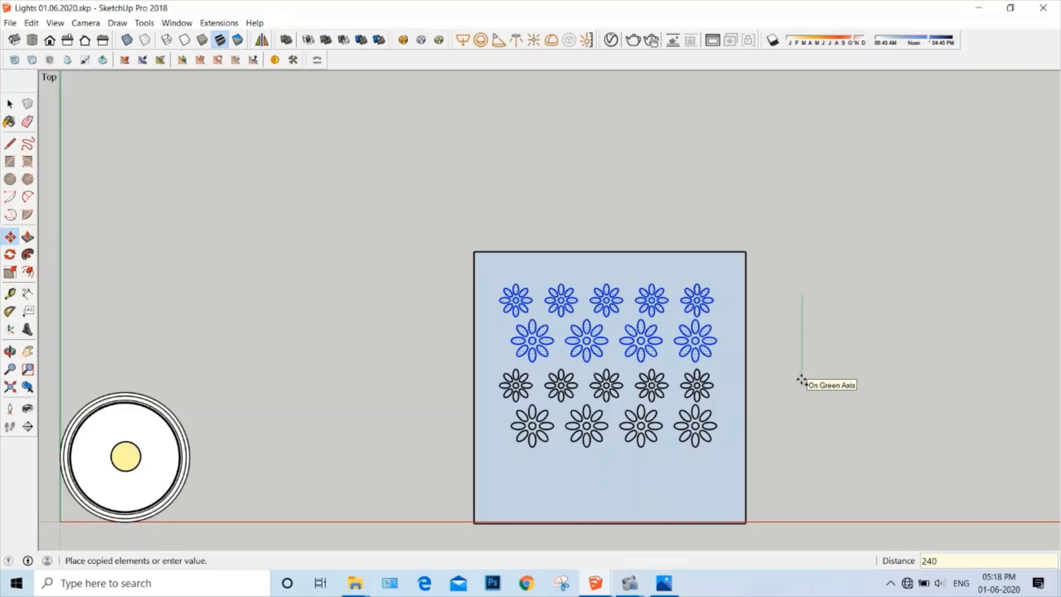
key("Return")
scroll(749, 399, "down", 1)
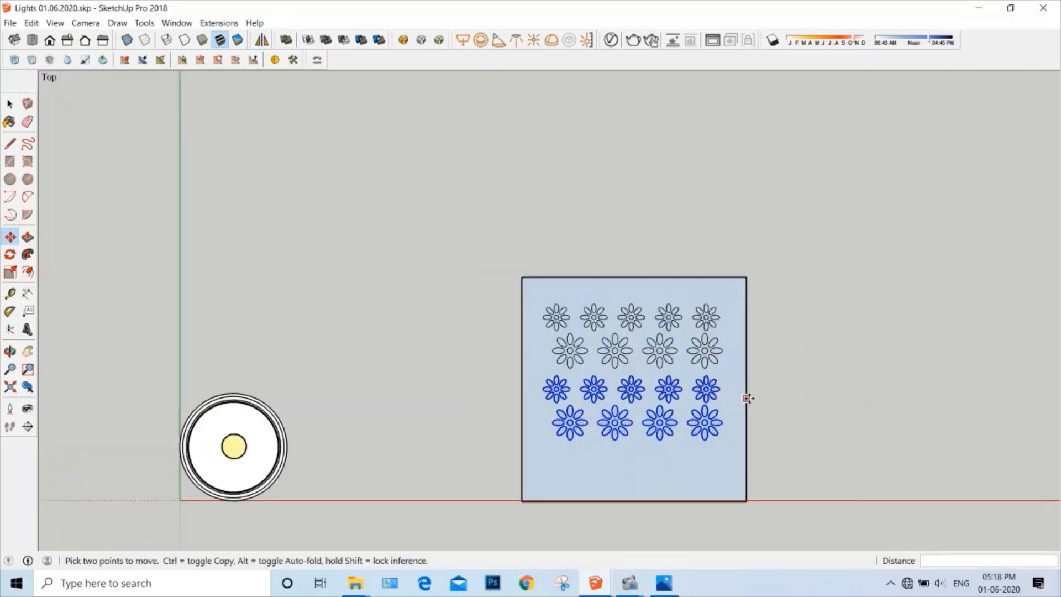
scroll(760, 423, "up", 3)
key("space")
left_click(833, 405)
scroll(612, 293, "down", 2)
scroll(612, 293, "up", 2)
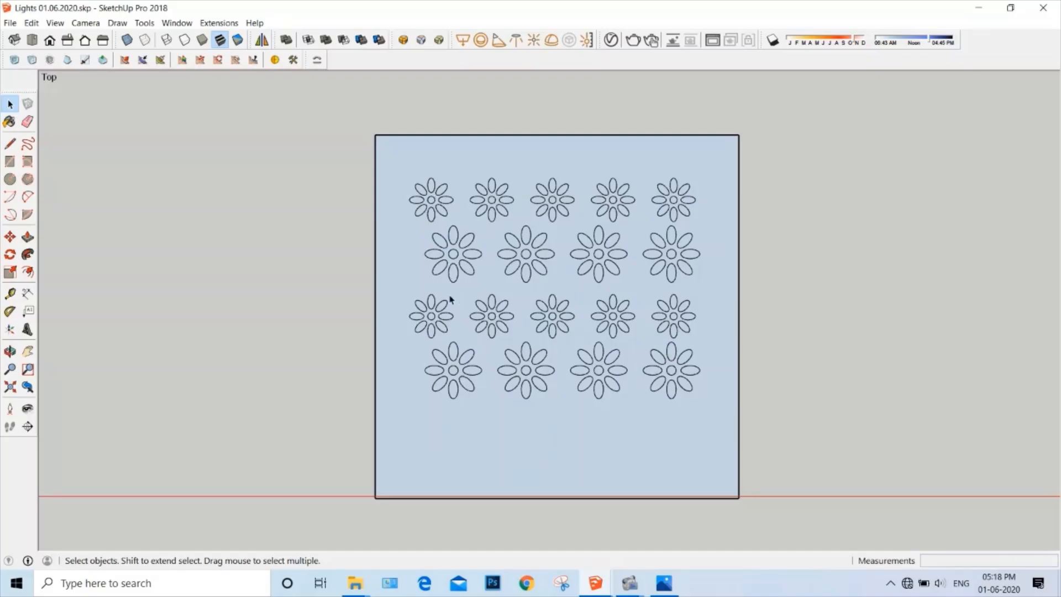
- Copy the top row of small flowers straight down below the fourth row as a fifth row
left_click_drag(400, 166, 709, 228)
key("m")
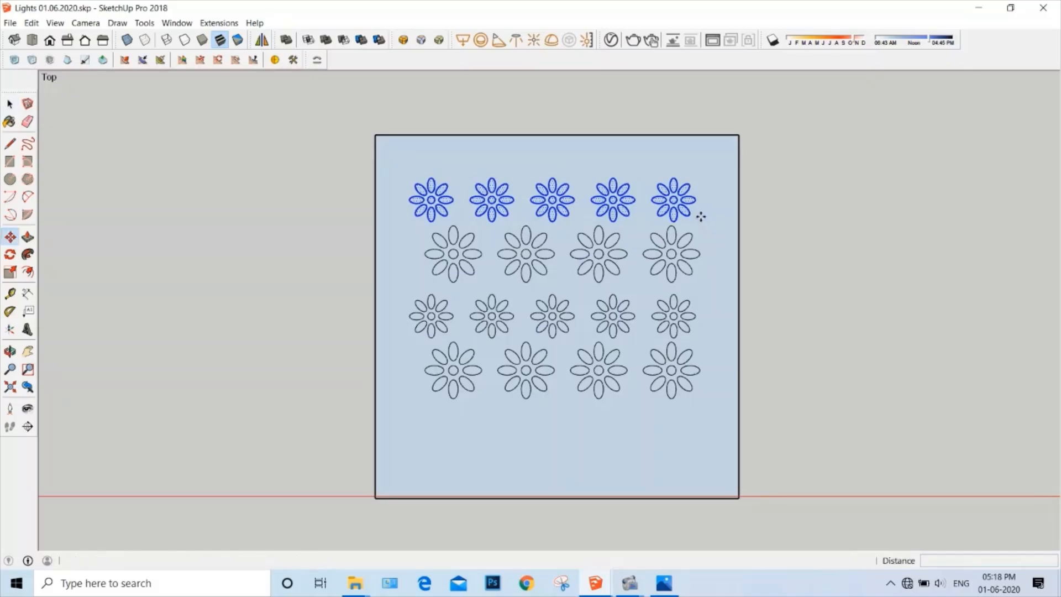
left_click(711, 187)
key("ctrl")
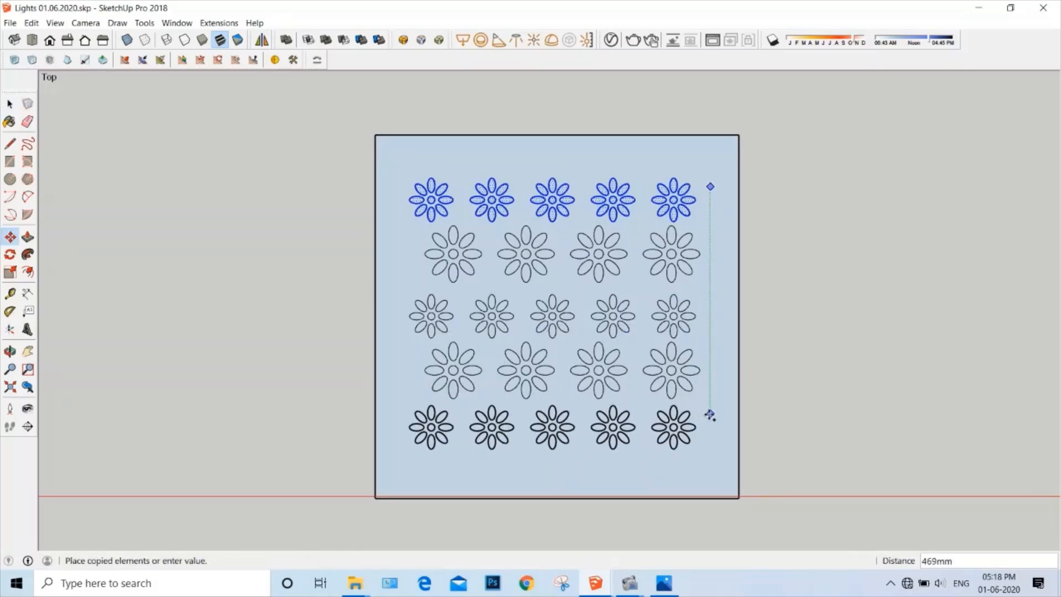
key("space")
left_click(812, 382)
scroll(790, 369, "down", 1)
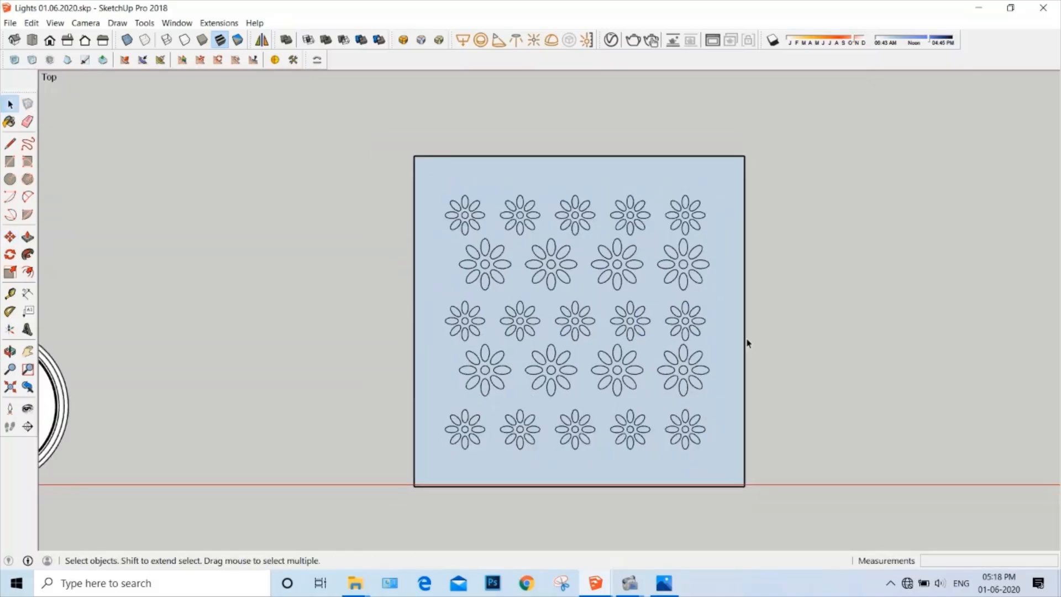
- Draw a small circle near the panel's upper-left corner, above and left of the first flower
scroll(760, 423, "up", 3)
scroll(683, 370, "down", 5)
scroll(467, 134, "up", 5)
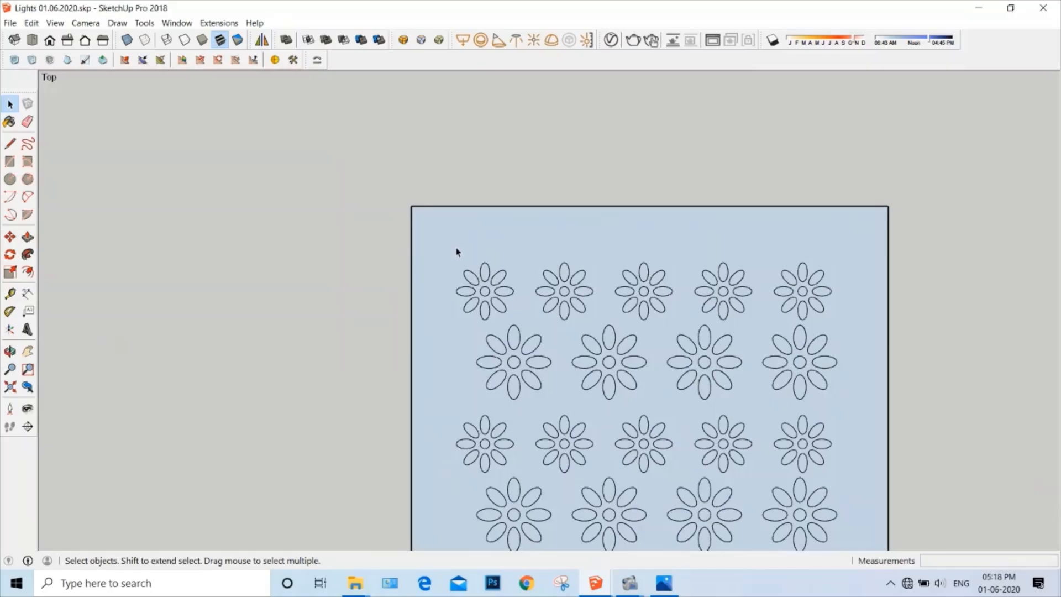
key("c")
scroll(459, 253, "up", 1)
left_click(453, 239)
left_click(463, 240)
scroll(453, 239, "up", 3)
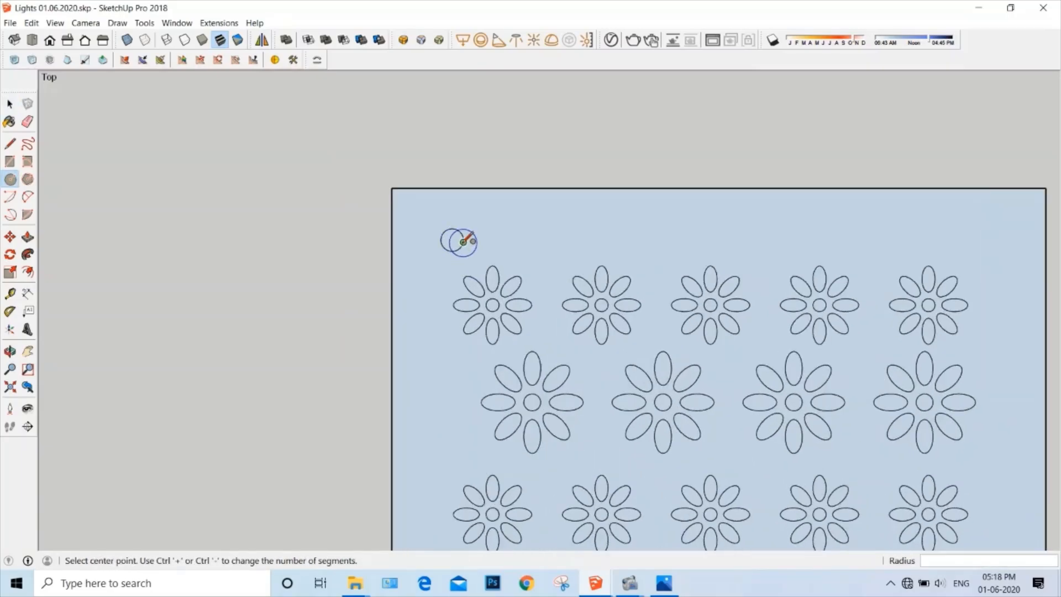
- Copy the small circle about 111 mm to the gap after the first flower, and copy that one about 132 mm to the gap after the second
key("space")
left_click(452, 239)
key("m")
left_click(453, 239)
key("ctrl")
scroll(442, 266, "down", 2)
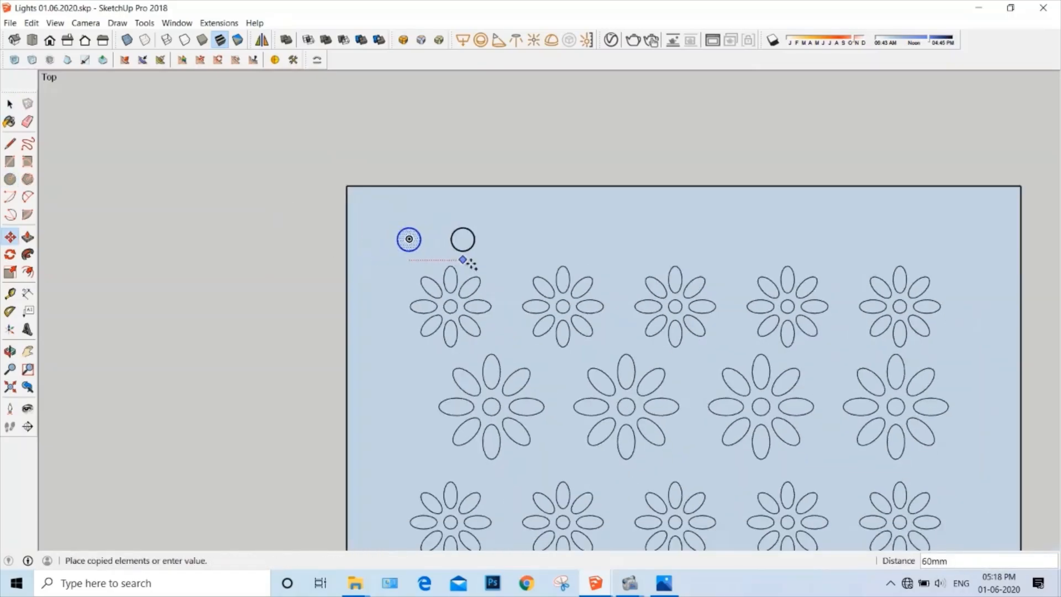
left_click(506, 264)
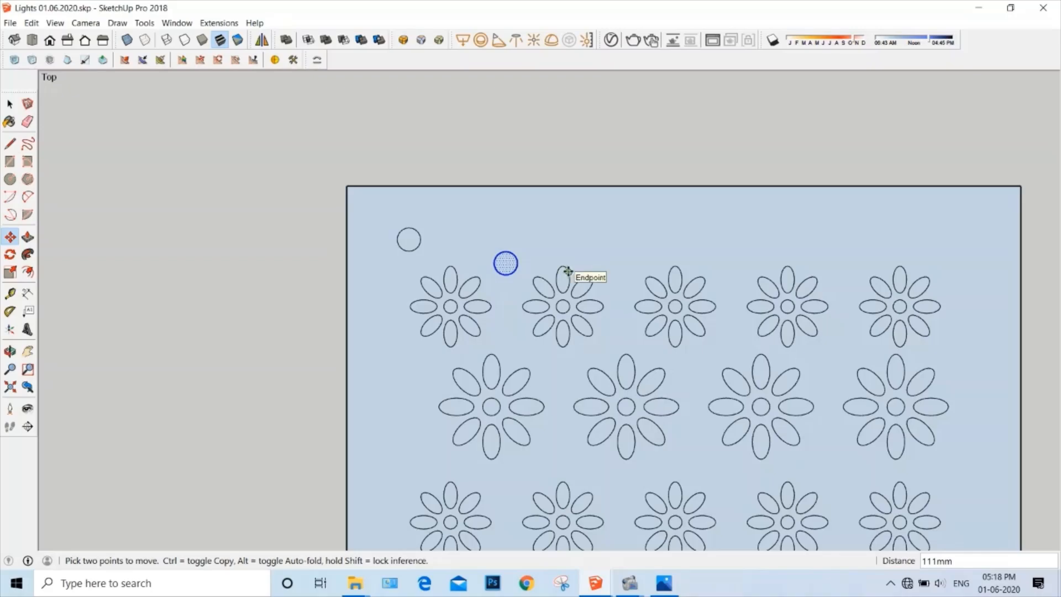
left_click(505, 288)
key("ctrl")
left_click(620, 267)
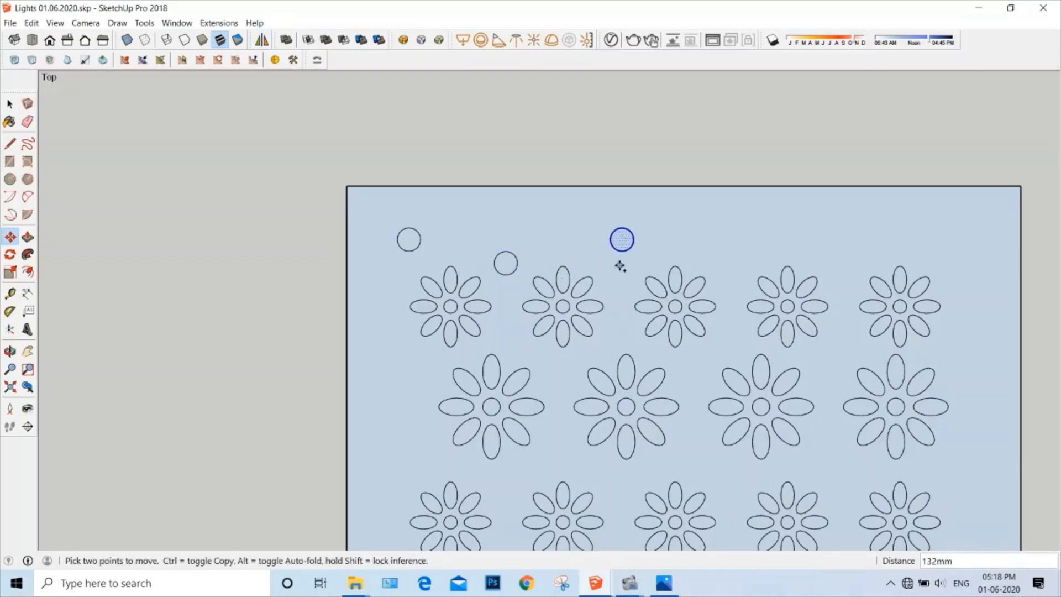
- Copy the circle above the remaining gaps of the top row, the first about 127 mm away, ending near the panel's upper-right corner
left_click(620, 267)
key("ctrl")
left_click(735, 277)
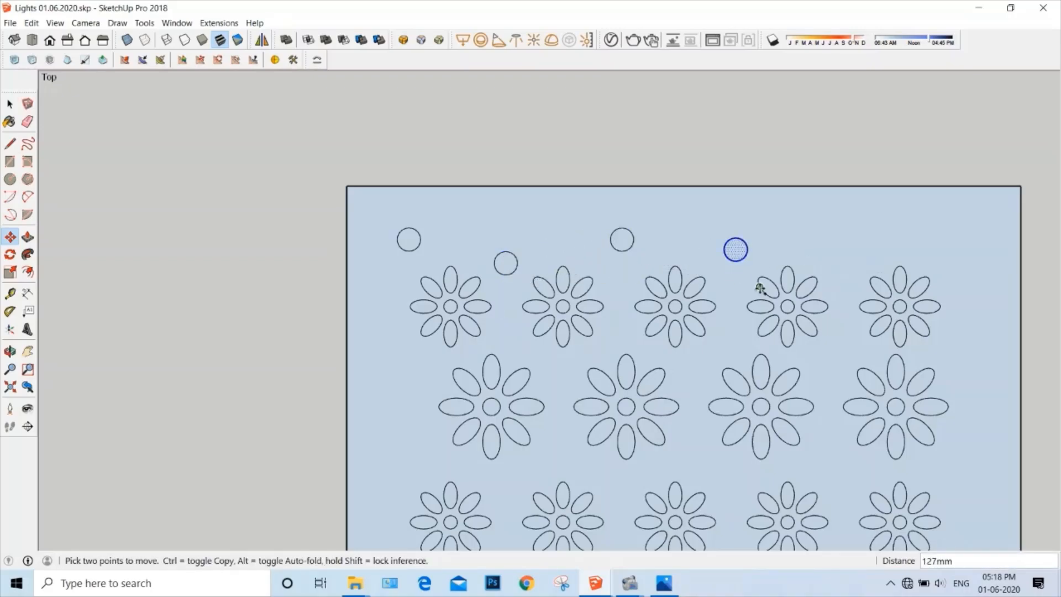
left_click(736, 286)
key("ctrl")
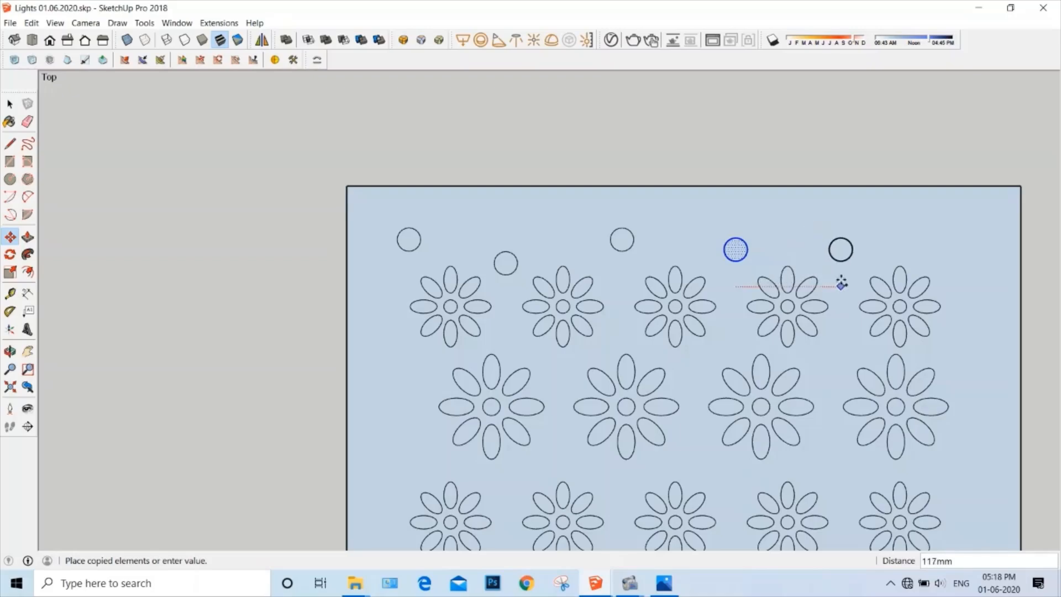
left_click(841, 283)
left_click(846, 282)
key("ctrl")
left_click(963, 271)
scroll(700, 200, "down", 2)
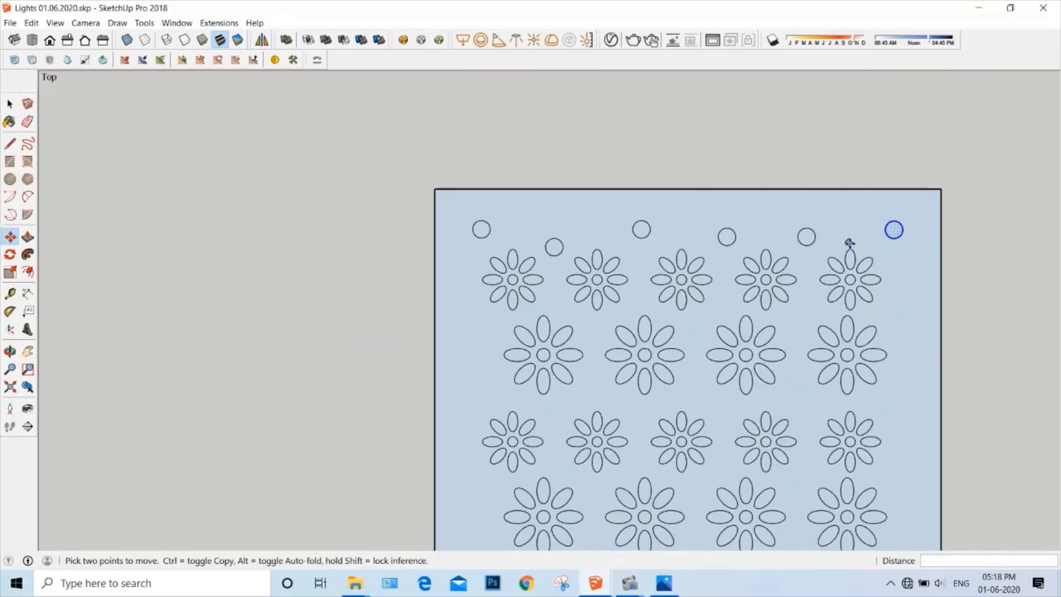
scroll(850, 243, "down", 1)
- Copy the upper-right circle into the gap between the last two large flowers of the second row, and again into the gap before them
key("space")
left_click(872, 243)
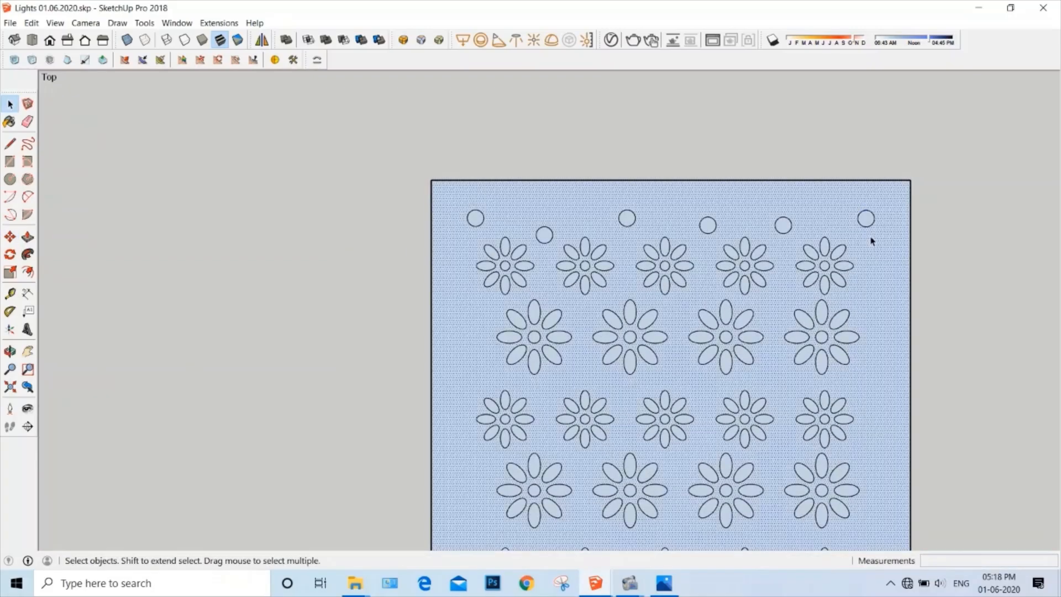
left_click(868, 224)
key("m")
left_click(867, 236)
key("ctrl")
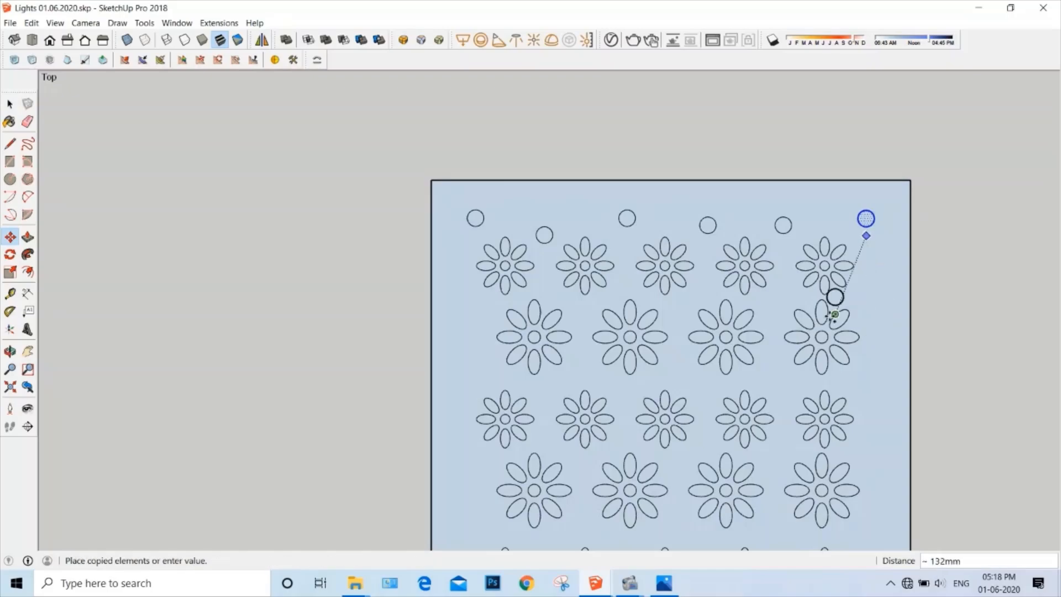
left_click(780, 320)
left_click(774, 331)
key("ctrl")
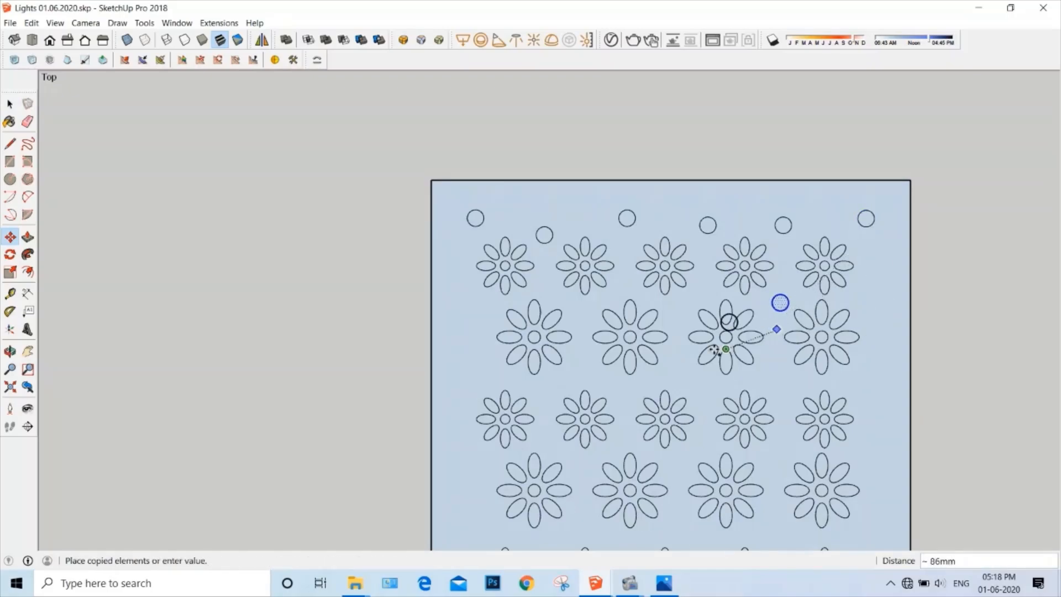
left_click(676, 340)
- Copy the circle between the second row's first two large flowers and again to the left of its first flower
left_click(677, 316)
key("ctrl")
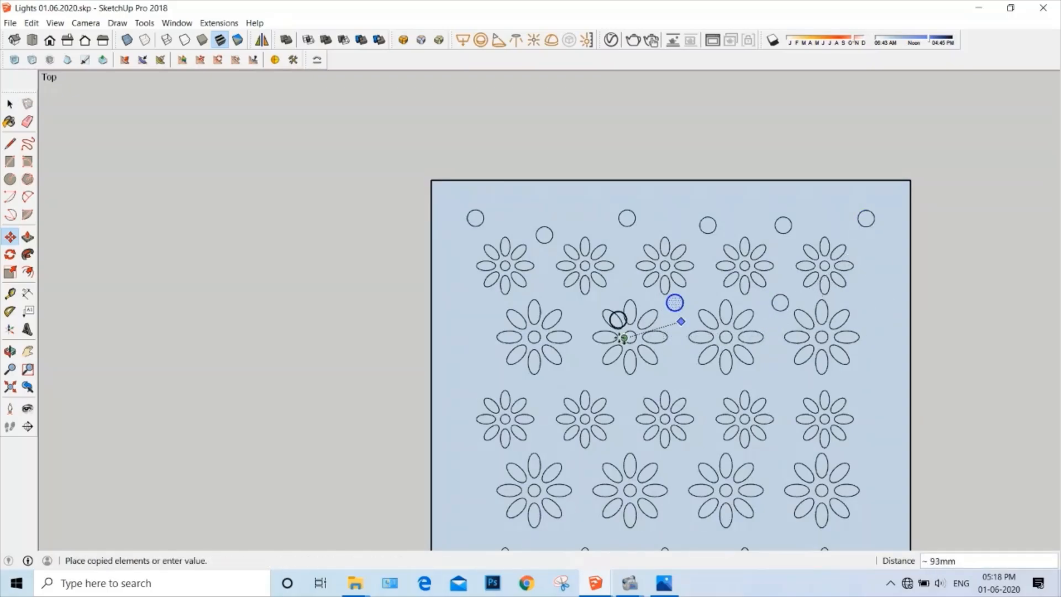
left_click(583, 329)
left_click(581, 330)
key("ctrl")
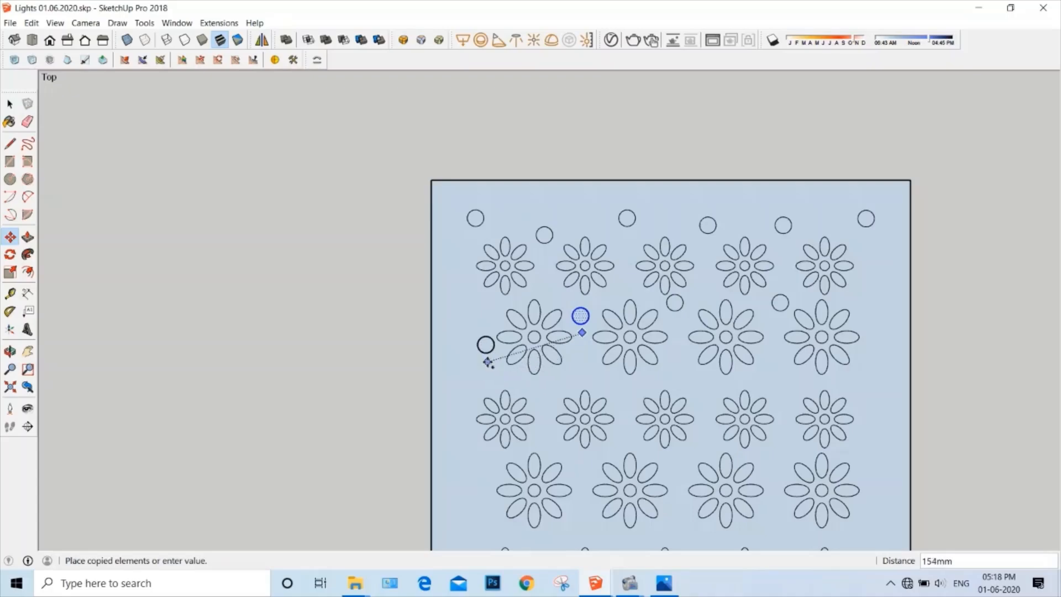
left_click(485, 355)
- Copy the circle down to the panel's left side above the fourth row, then into that row's first two gaps
left_click(485, 357)
key("ctrl")
left_click(470, 464)
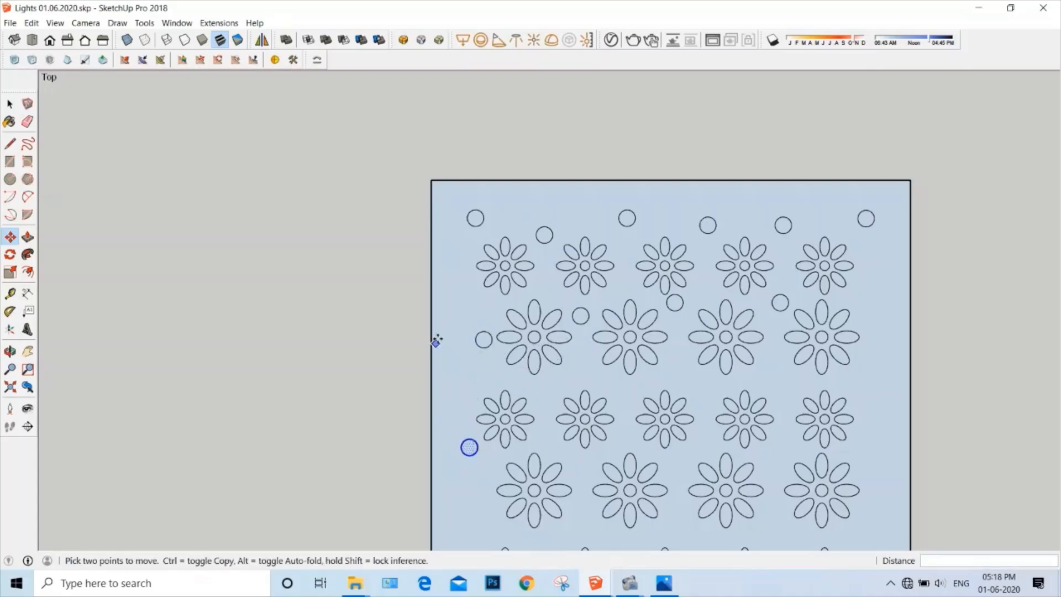
scroll(488, 465, "up", 2)
scroll(491, 418, "down", 3)
scroll(490, 415, "up", 2)
left_click(443, 323)
key("ctrl")
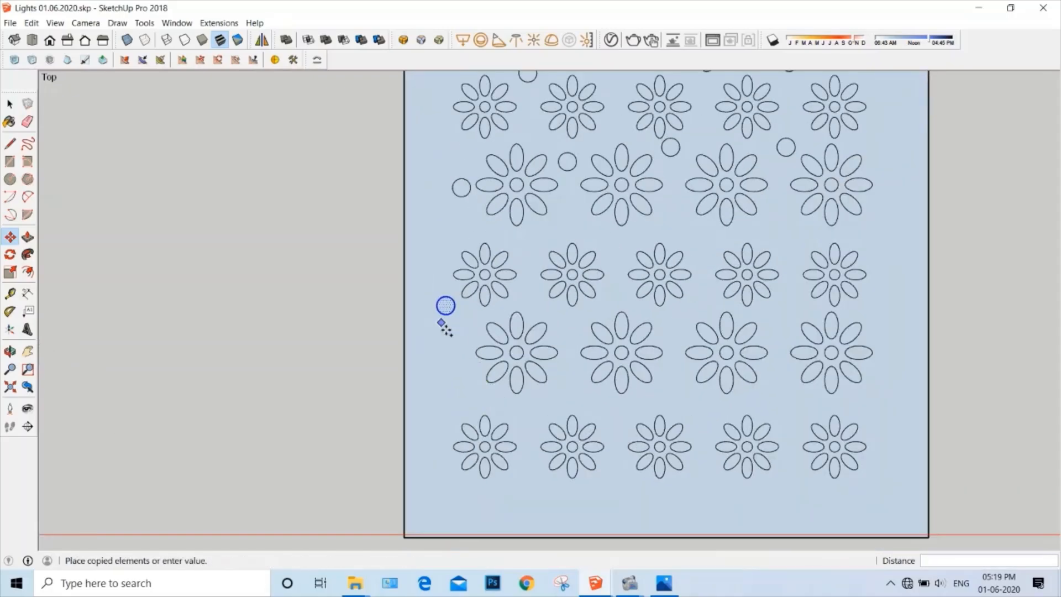
left_click(560, 340)
left_click(561, 340)
key("ctrl")
left_click(668, 340)
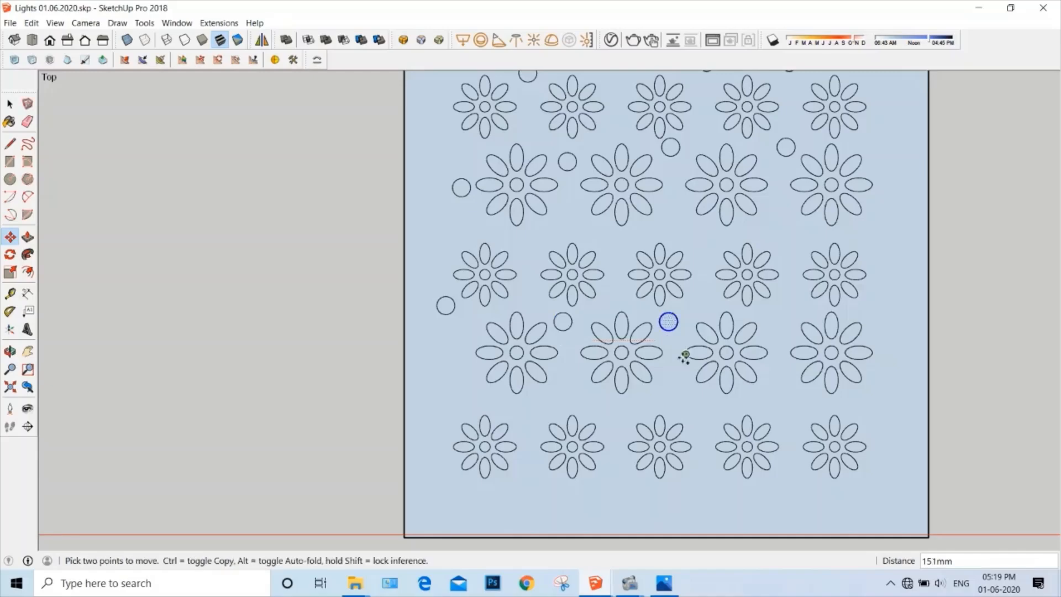
- Copy the circle into the fourth row's last gap and again to the upper right of its last large flower
left_click(676, 353)
key("ctrl")
left_click(788, 344)
scroll(765, 287, "down", 1)
left_click(784, 331)
key("ctrl")
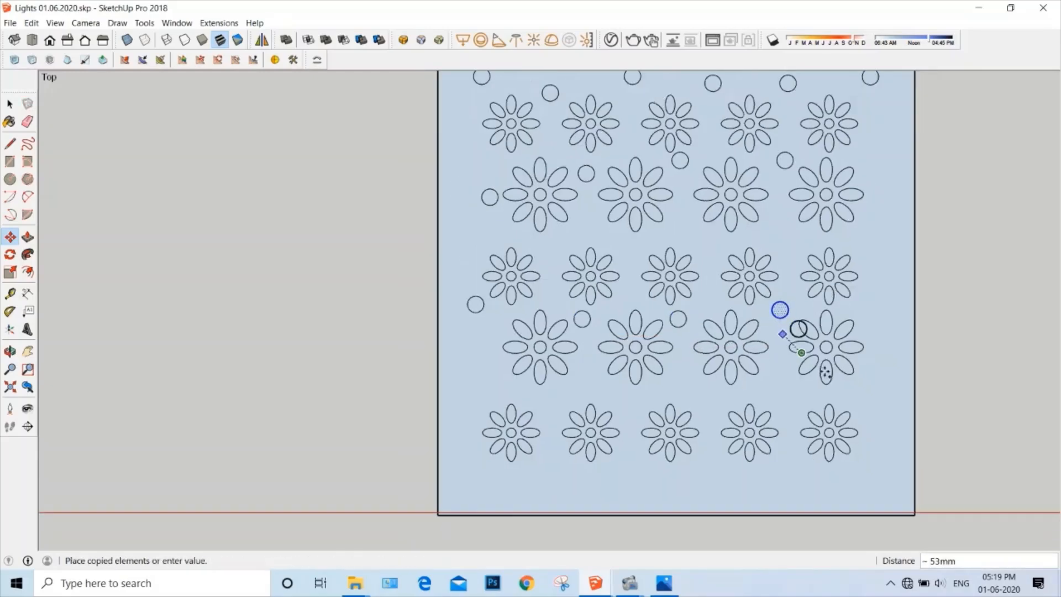
left_click(878, 334)
- Copy the rightmost circle about 611 mm down and left, placing it above the bottom row's first flower
left_click(879, 340)
key("ctrl")
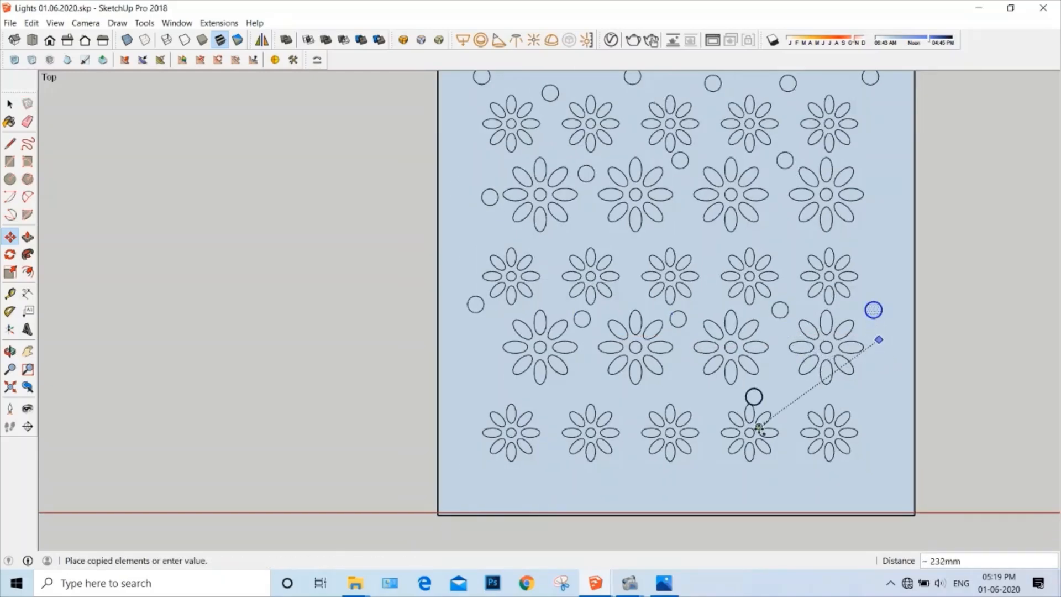
left_click(498, 412)
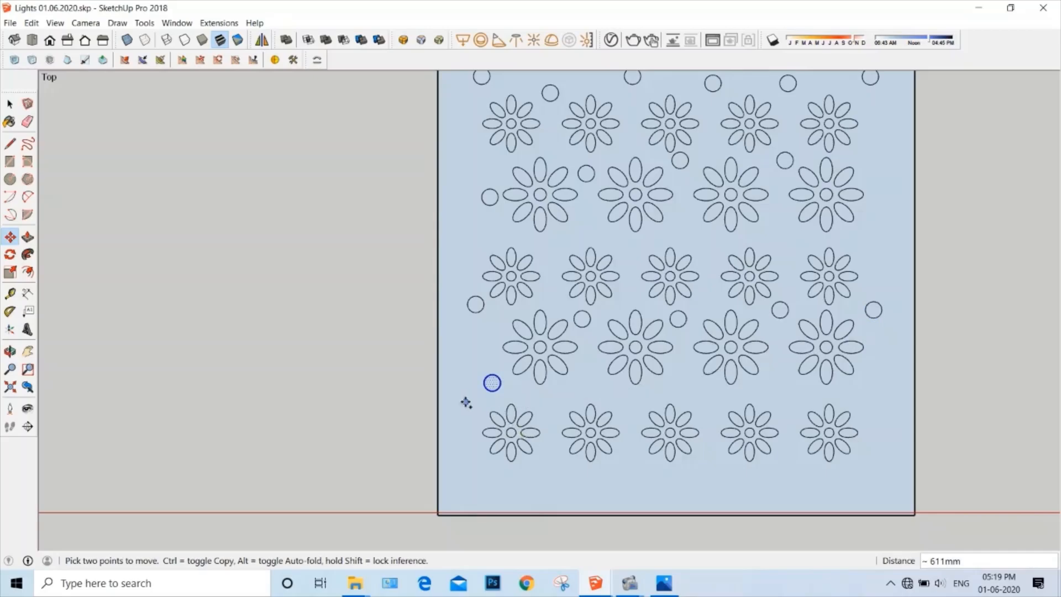
- Copy the circle about 159 mm right to above the bottom row's second flower, and again to the upper right of the third
left_click(474, 410)
key("ctrl")
left_click(575, 411)
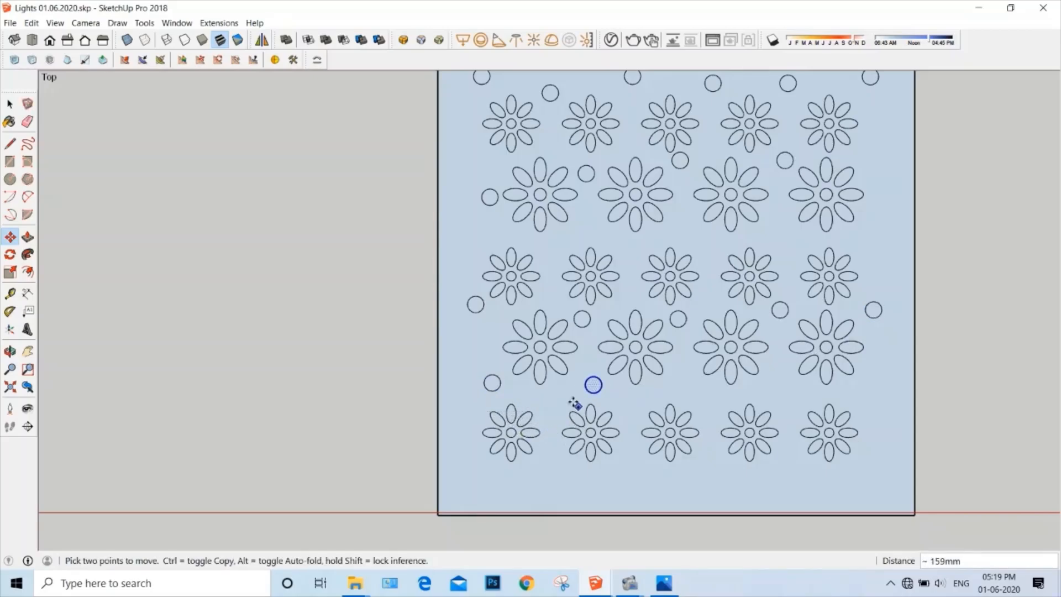
left_click(570, 401)
key("ctrl")
left_click(675, 405)
- Copy the circle once more into the space above and between the bottom row's fourth and fifth flowers
left_click(701, 407)
key("ctrl")
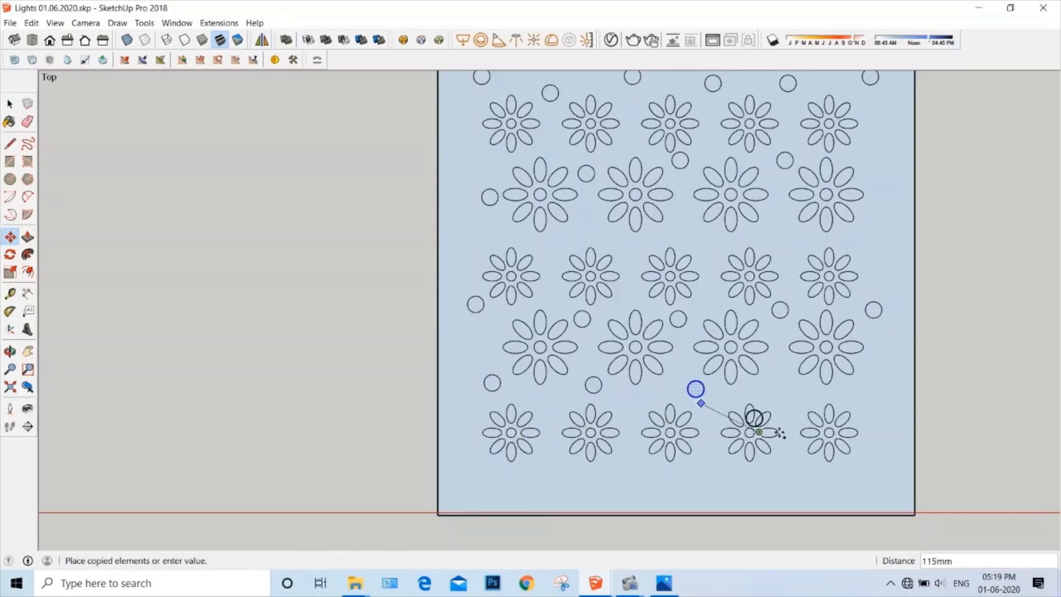
left_click(795, 421)
scroll(664, 375, "down", 2)
key("space")
scroll(664, 375, "down", 2)
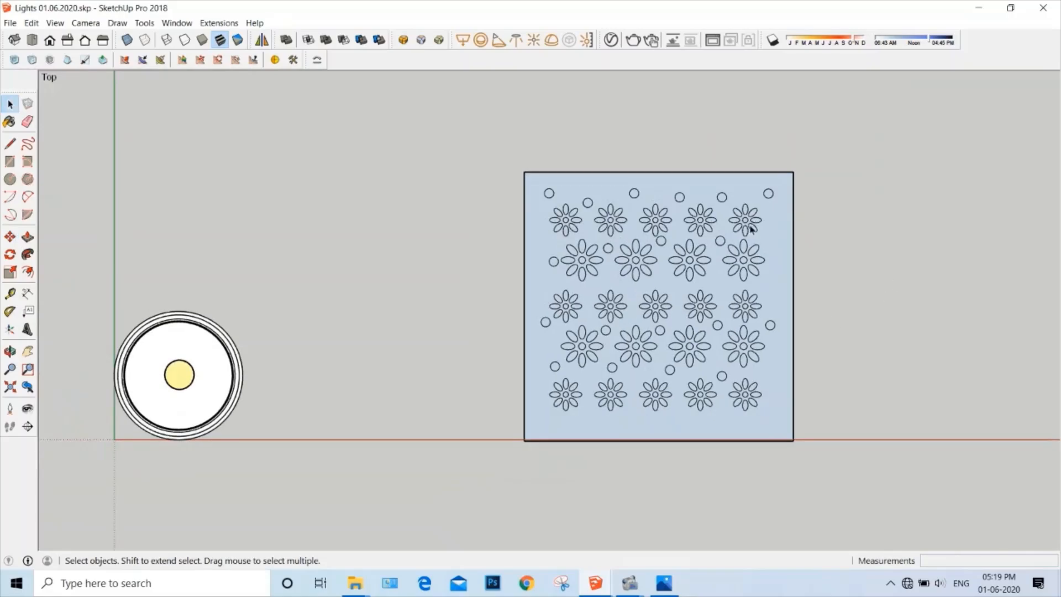
- Draw a smaller circle of about 9 mm radius between the first two circles above the top flower row
scroll(559, 194, "up", 4)
key("c")
scroll(554, 181, "up", 1)
left_click(505, 178)
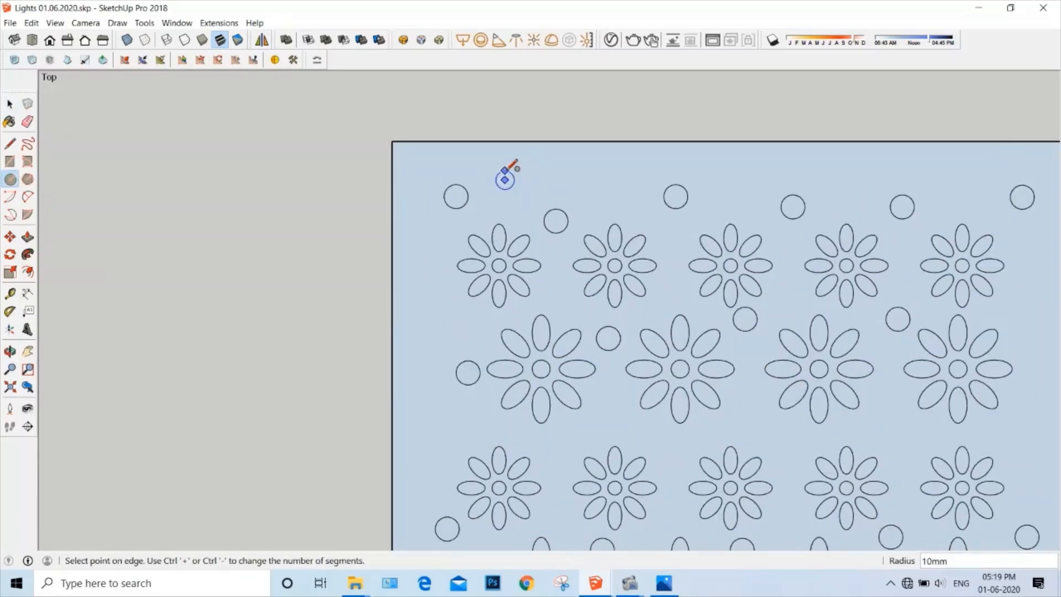
scroll(506, 180, "up", 2)
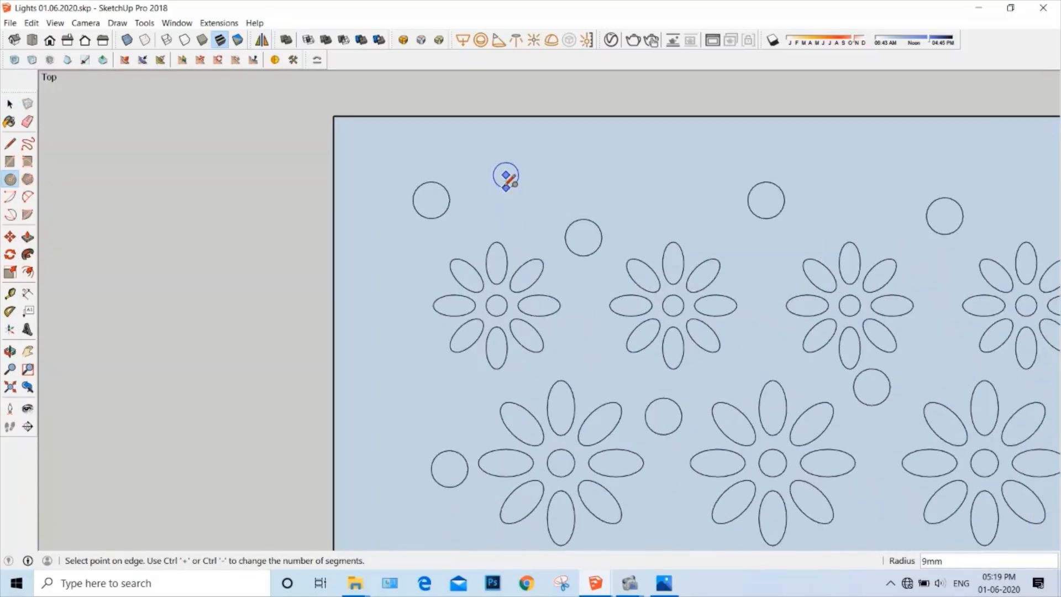
left_click(505, 182)
key("space")
- Copy the small circle to the panel's left side above the second row, and again further down above the third row
double_click(506, 176)
key("m")
key("ctrl")
left_click(513, 188)
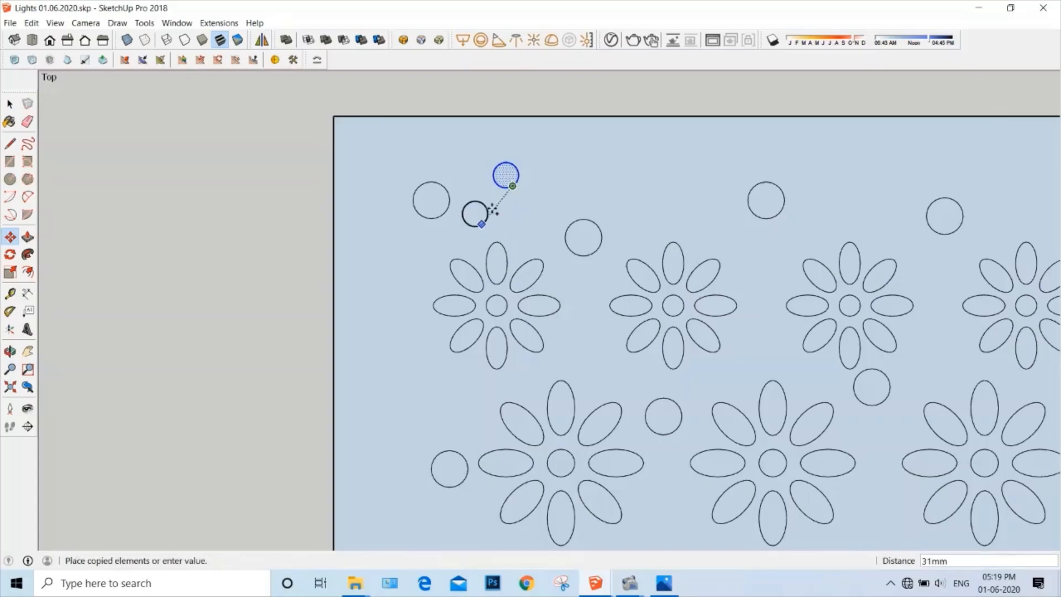
scroll(487, 213, "down", 2)
left_click(436, 326)
key("ctrl")
left_click(427, 324)
scroll(429, 395, "down", 2)
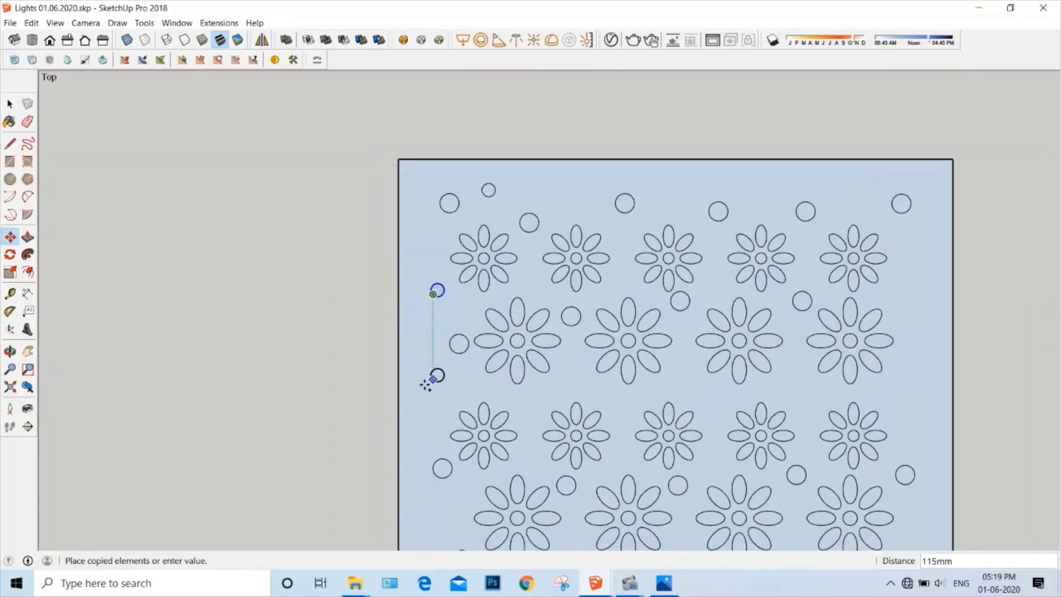
scroll(437, 396, "up", 1)
left_click(438, 397)
- Copy the small circle between the second and third rows, below the first and second gaps of the large flowers
key("ctrl")
left_click(438, 398)
left_click(590, 374)
key("ctrl")
left_click(590, 376)
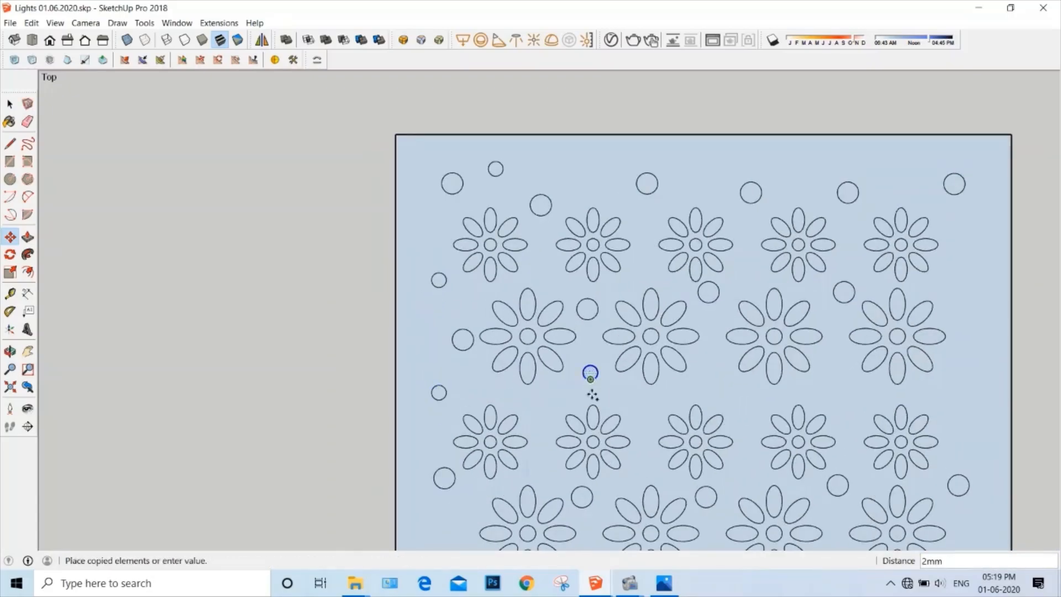
left_click(716, 392)
- Copy the small circle about 157 mm right below the third large-flower gap, and again to the lower right of the last large flower
key("ctrl")
left_click(716, 393)
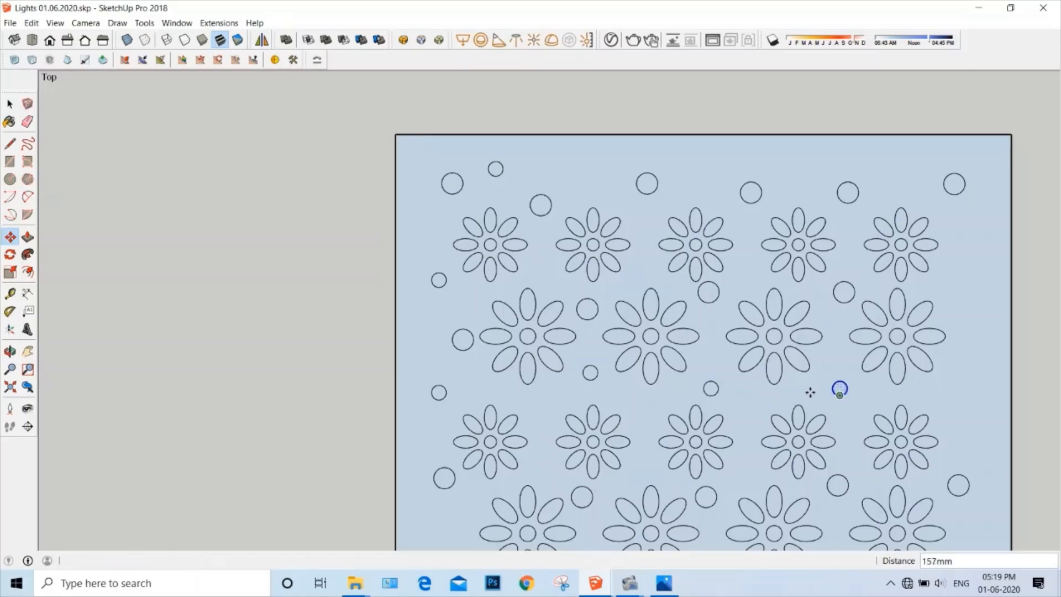
left_click(839, 387)
scroll(801, 396, "down", 1)
scroll(801, 396, "up", 1)
left_click(790, 380)
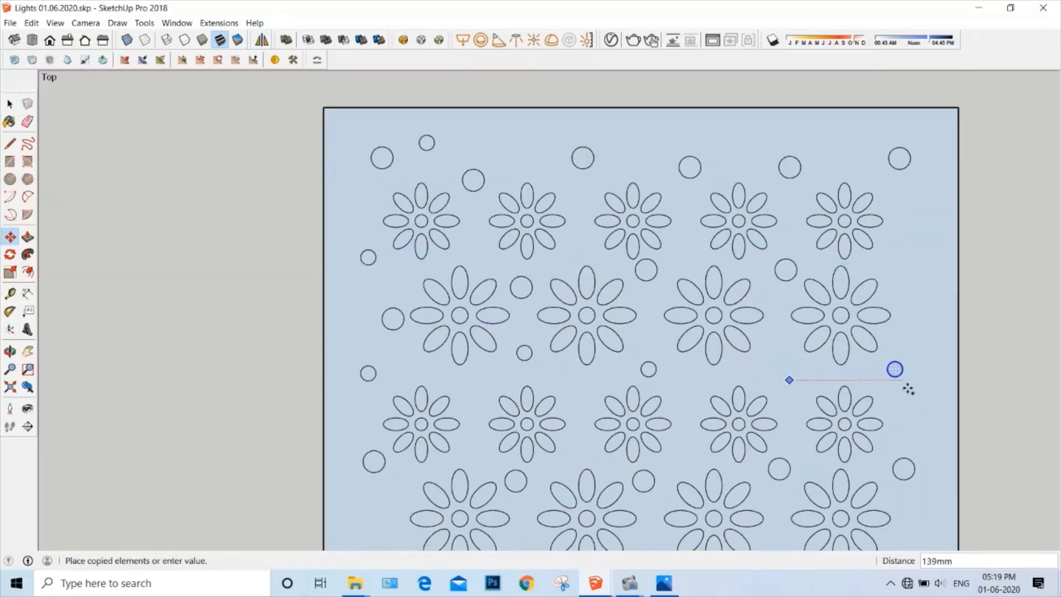
left_click(910, 381)
scroll(614, 287, "down", 4)
scroll(645, 345, "up", 2)
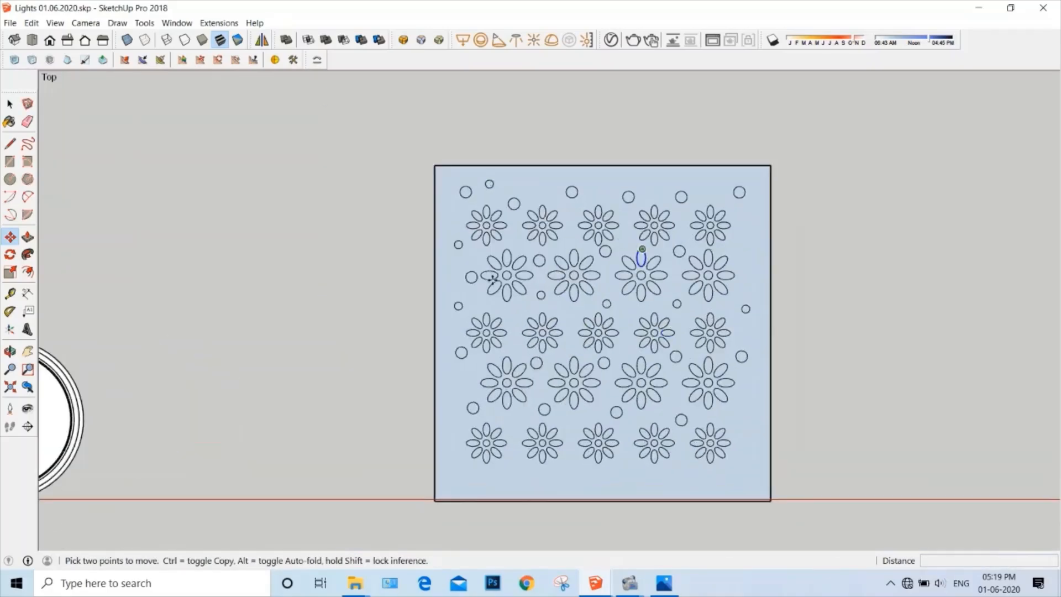
scroll(603, 298, "down", 2)
key("space")
scroll(580, 277, "up", 1)
scroll(632, 359, "down", 2)
scroll(632, 358, "up", 1)
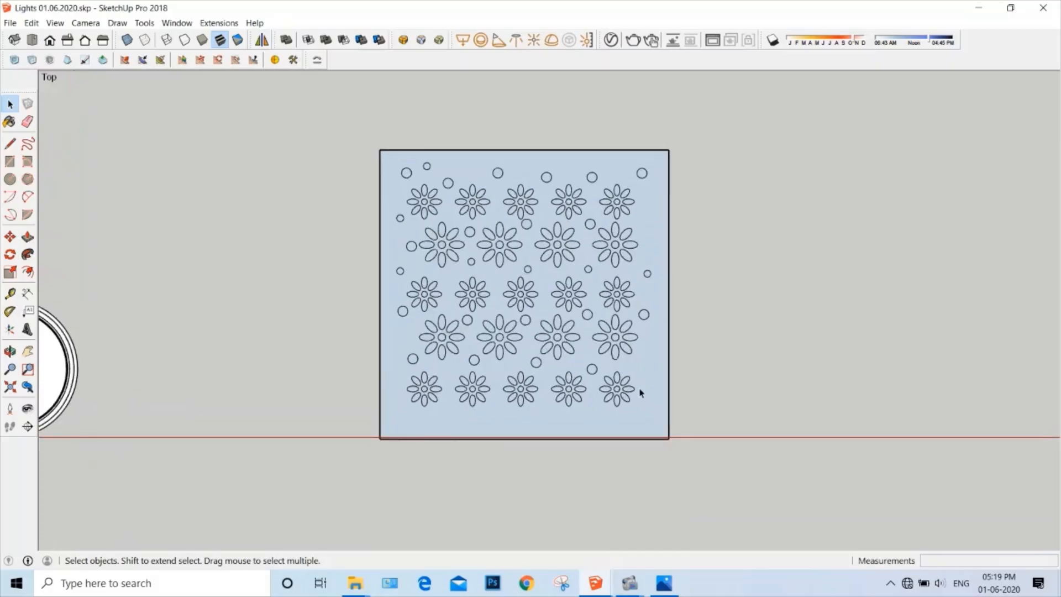
- Copy only the panel's main face, without the petal and circle faces, along the red axis to the right of the original
left_click(659, 398)
scroll(615, 388, "up", 5)
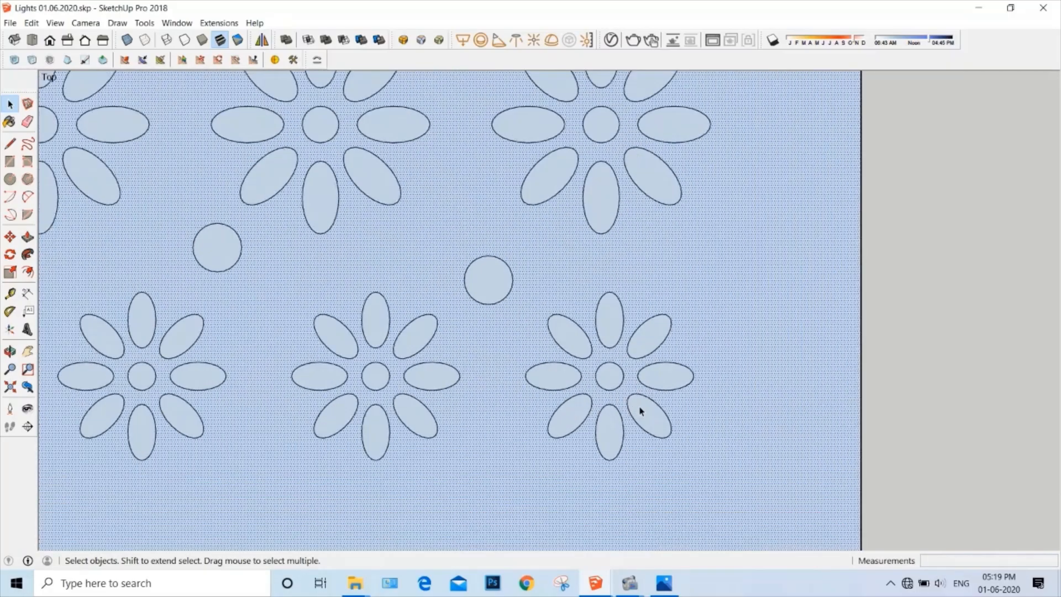
left_click(609, 423)
left_click(549, 328)
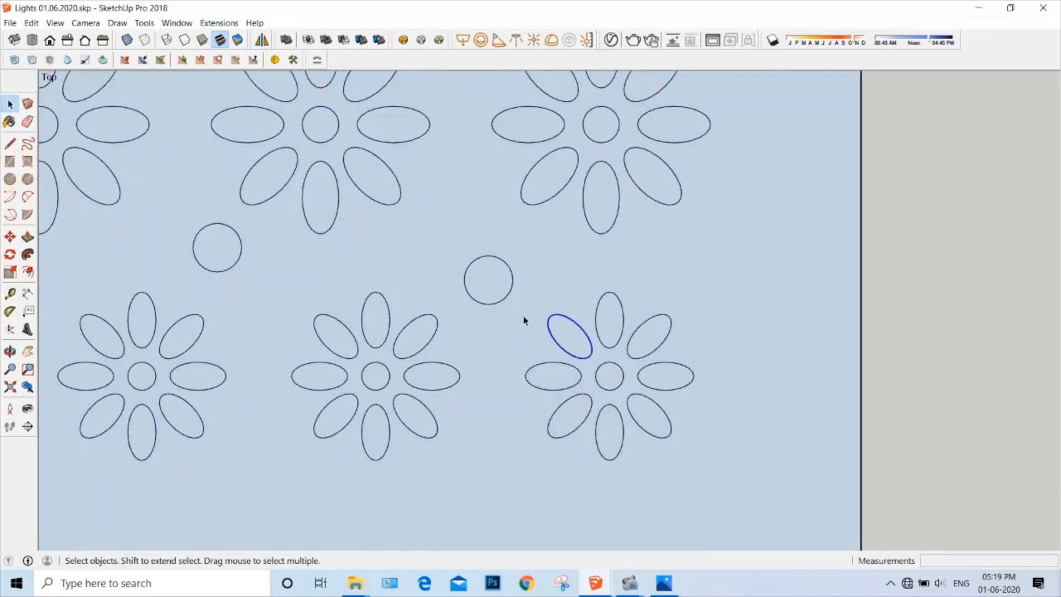
scroll(526, 320, "down", 2)
left_click(666, 343)
scroll(646, 362, "down", 3)
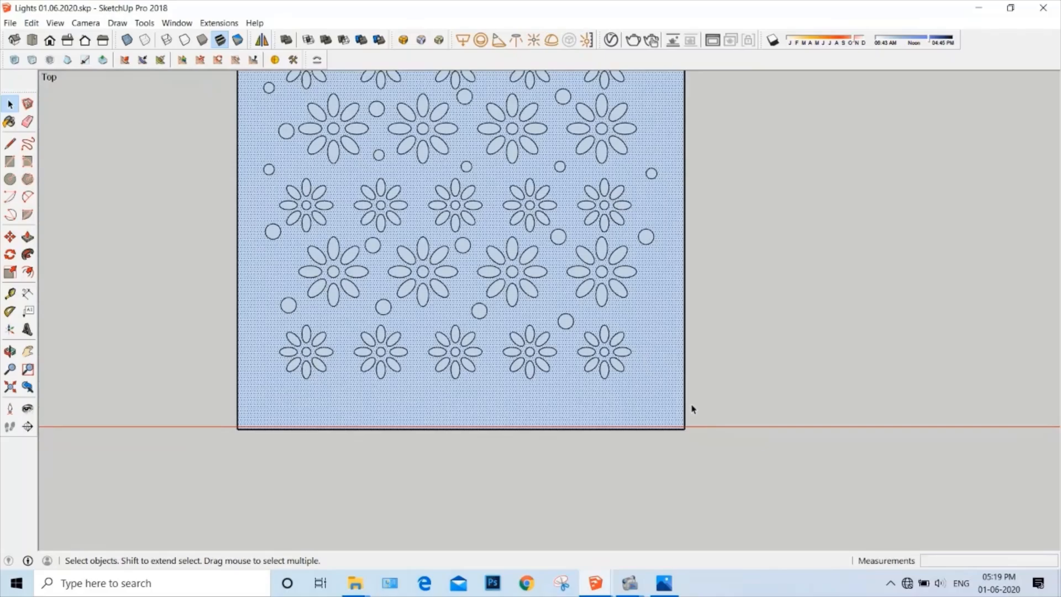
key("m")
left_click(684, 428)
key("ctrl")
scroll(422, 391, "down", 4)
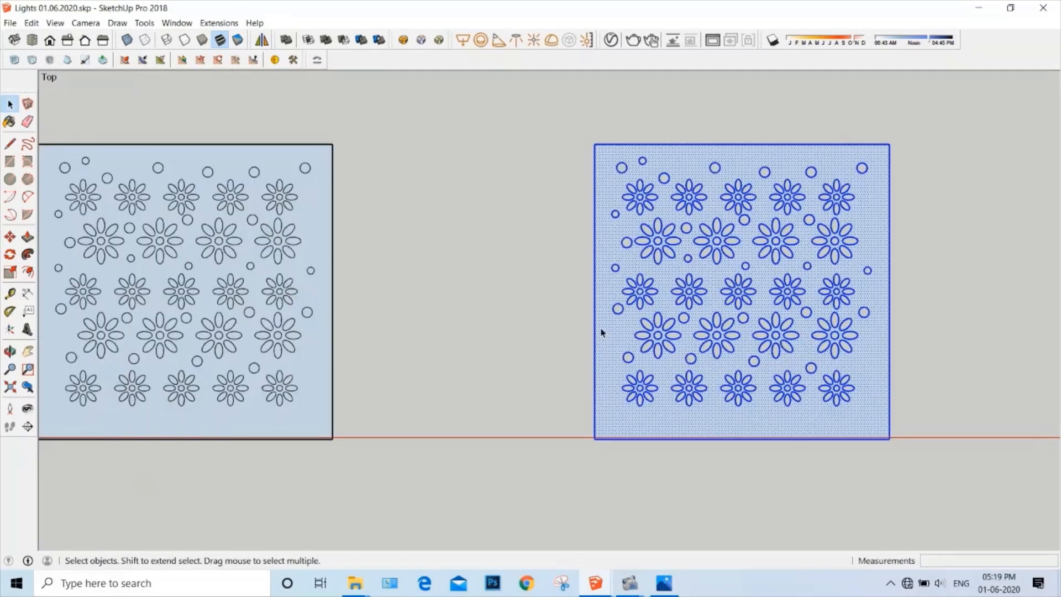
scroll(641, 318, "down", 4)
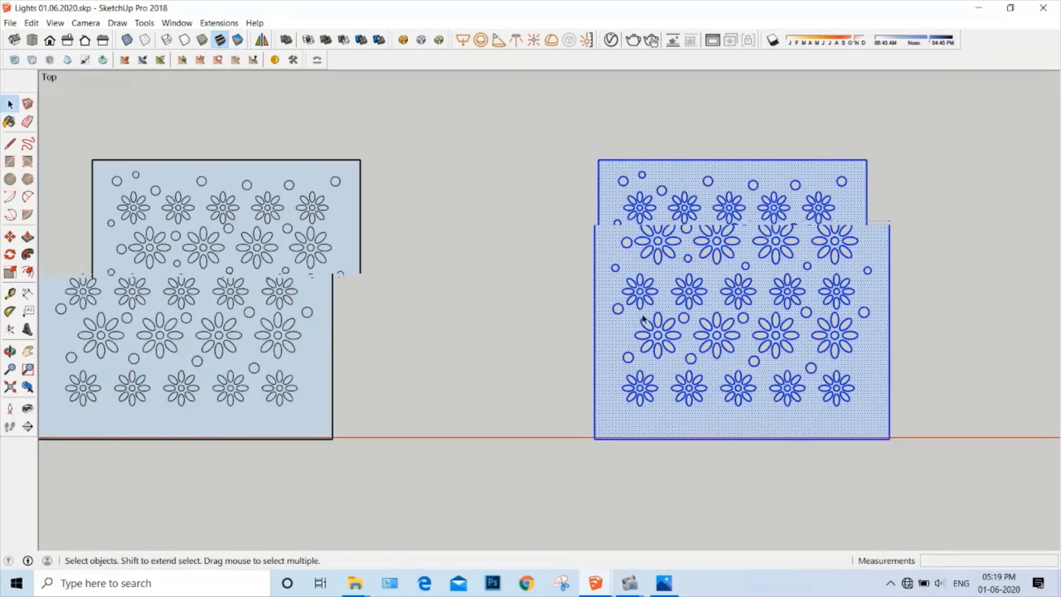
- Delete the original panel and keep only the perforated copy
left_click(506, 326)
double_click(383, 279)
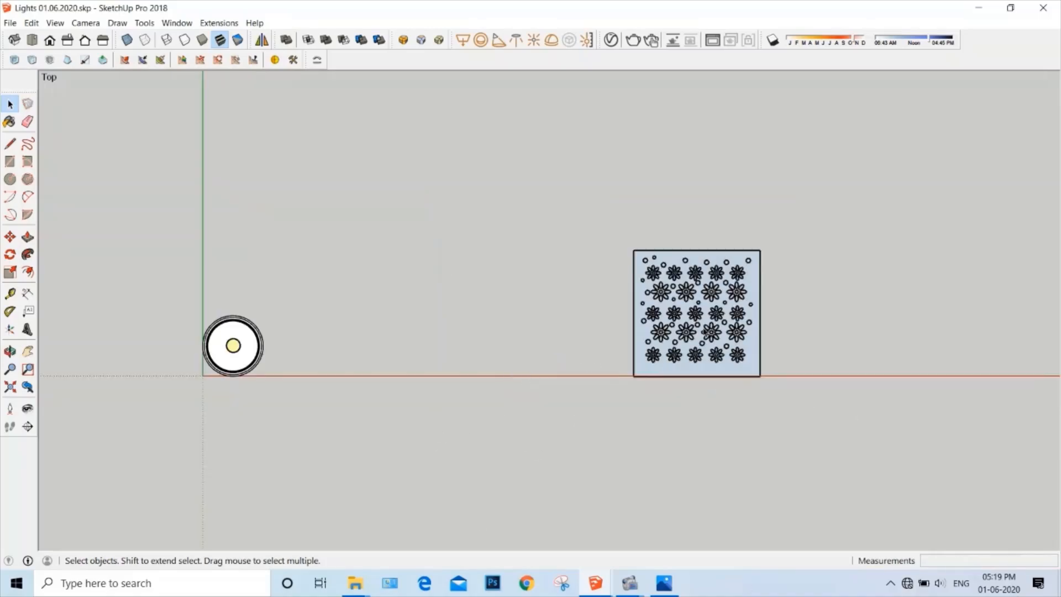
scroll(705, 331, "up", 5)
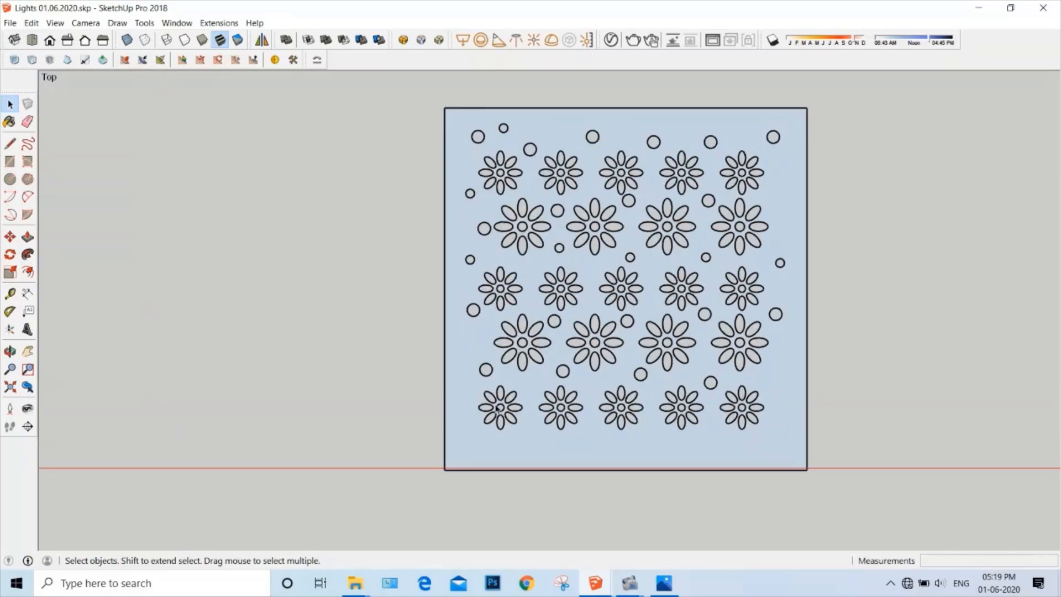
- Push/Pull the perforated face to give the panel a small thickness
middle_click_drag(495, 408, 575, 399)
scroll(575, 399, "up", 3)
key("p")
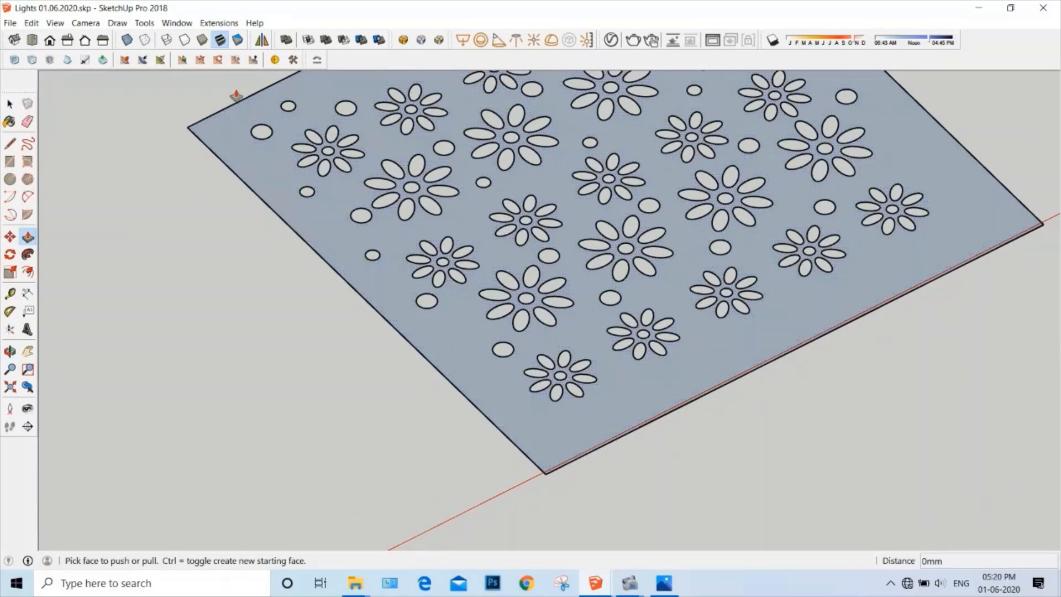
left_click(338, 244)
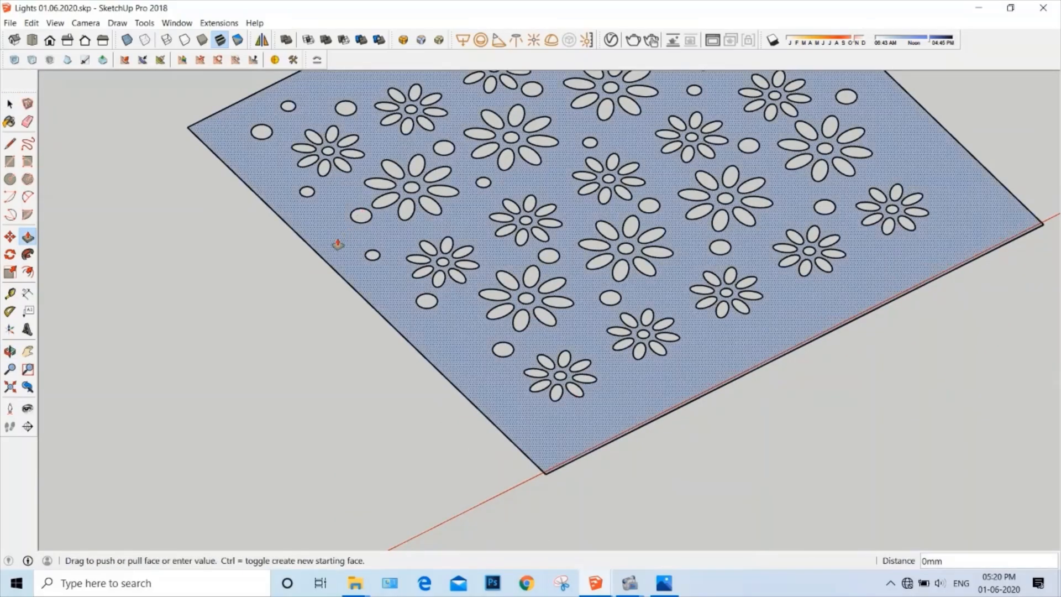
left_click(458, 256)
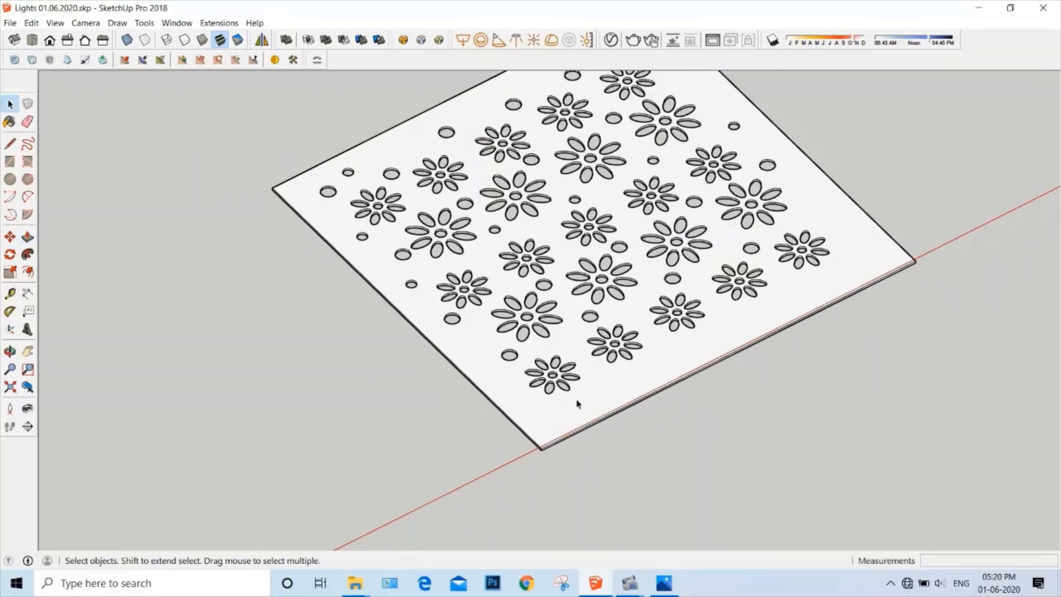
- Switch the camera to perspective projection
left_click(85, 23)
left_click(105, 95)
scroll(470, 251, "down", 3)
scroll(539, 284, "up", 4)
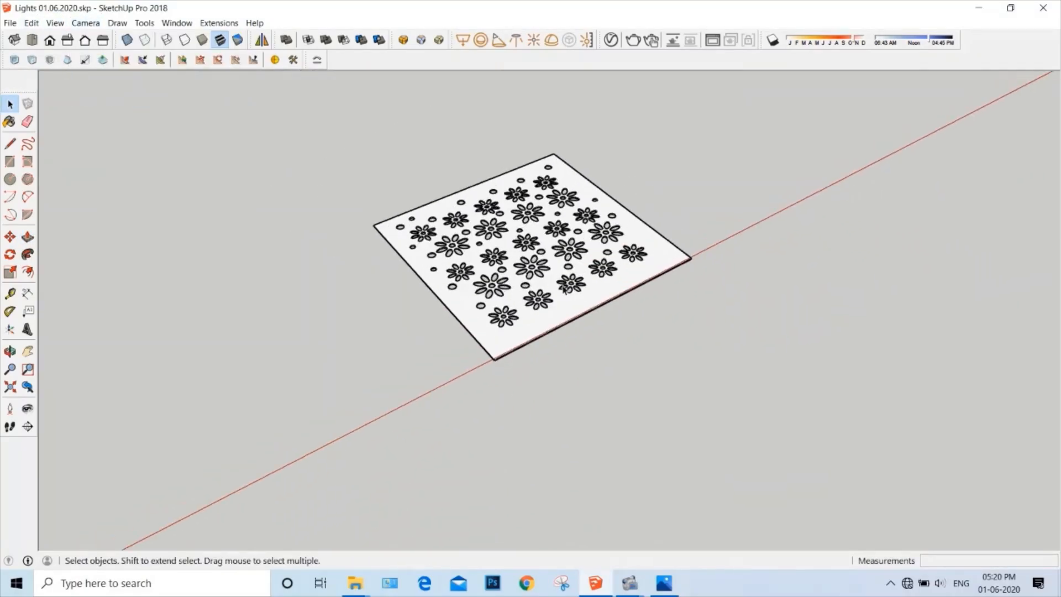
- Select the entire perforated panel and make it a component with the default settings
middle_click_drag(585, 265, 583, 275)
key("space")
triple_click(567, 311)
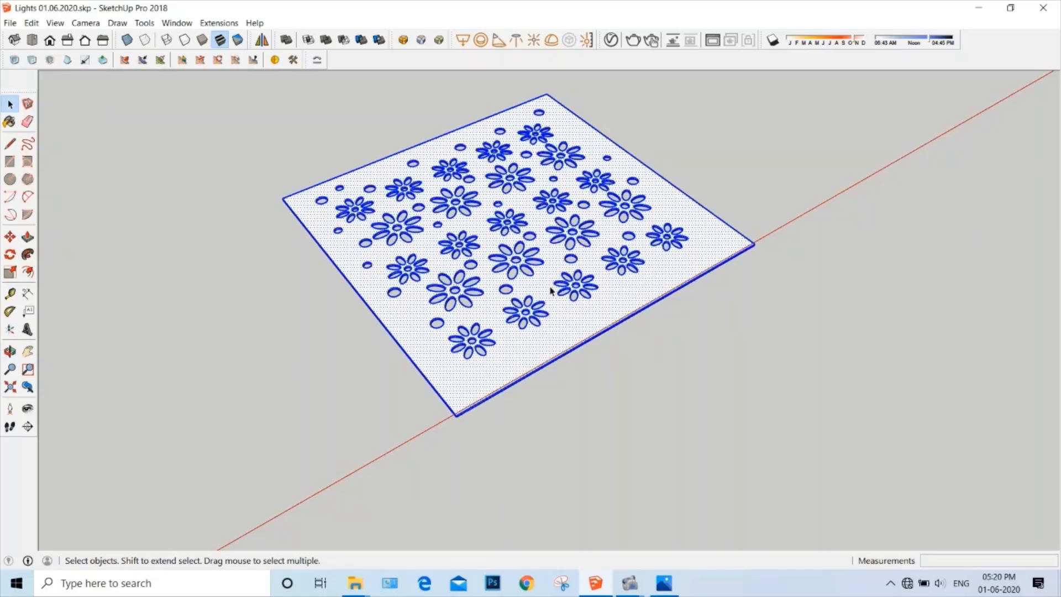
right_click(549, 292)
left_click(589, 118)
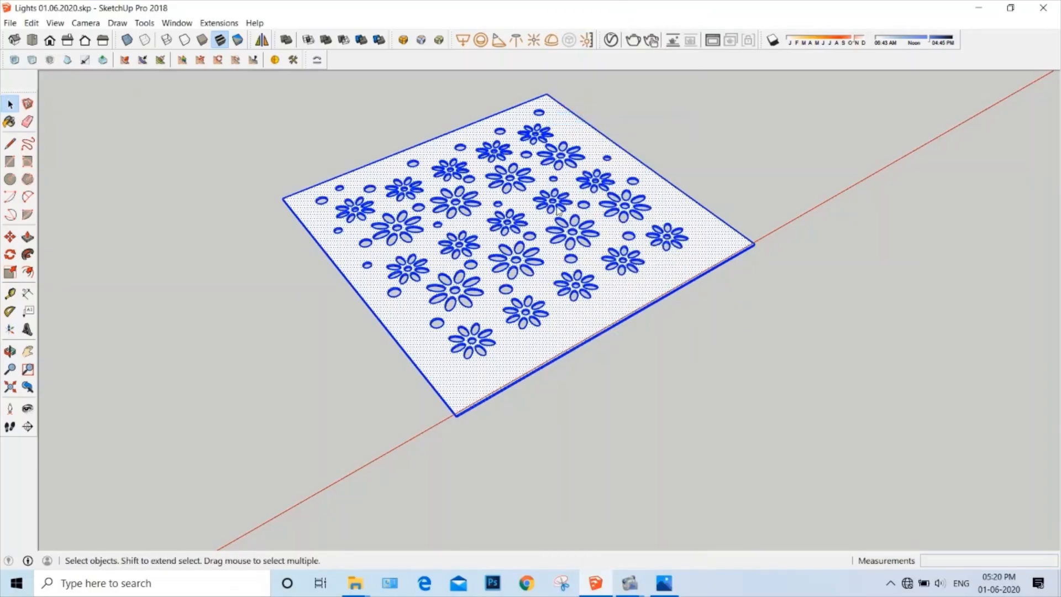
right_click(553, 263)
left_click(592, 99)
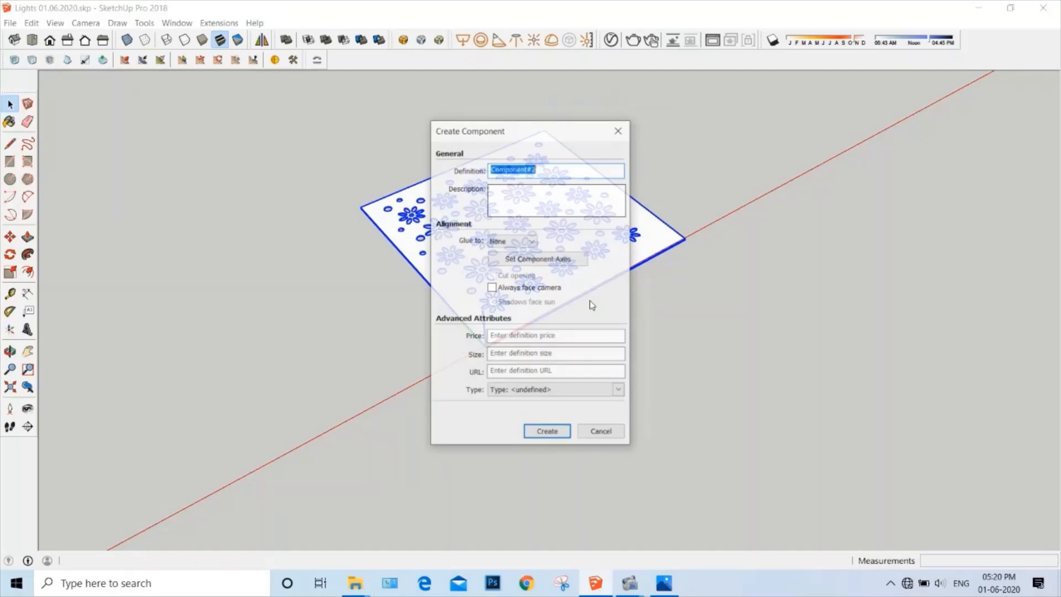
left_click(560, 429)
- Rotate the panel component about the red axis direction until it stands vertical
scroll(457, 292, "up", 3)
middle_click_drag(458, 292, 654, 230)
left_click(10, 255)
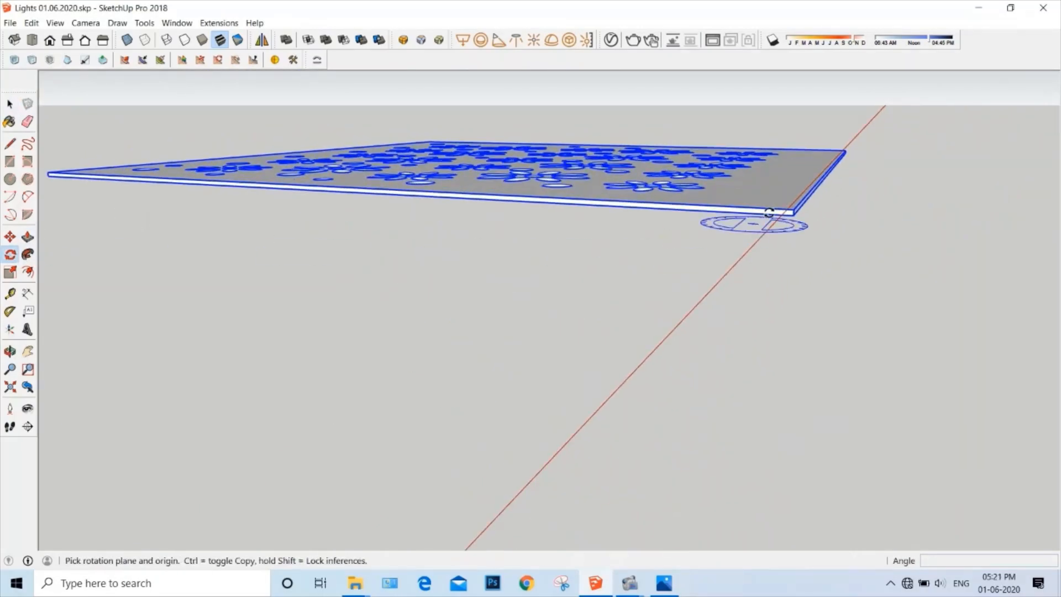
scroll(769, 213, "up", 2)
left_click(752, 204)
left_click(854, 213)
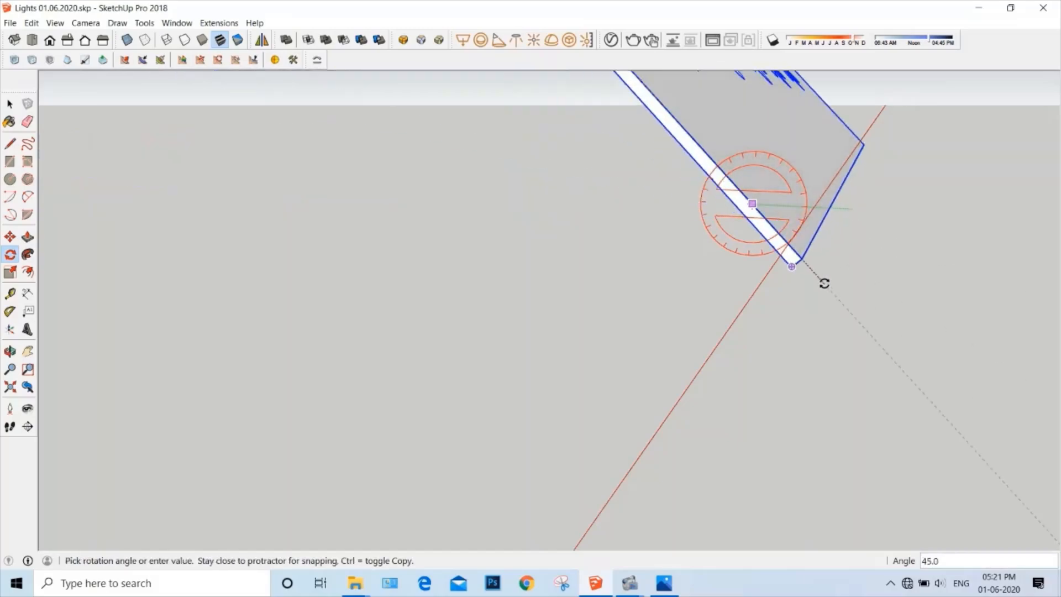
left_click(824, 283)
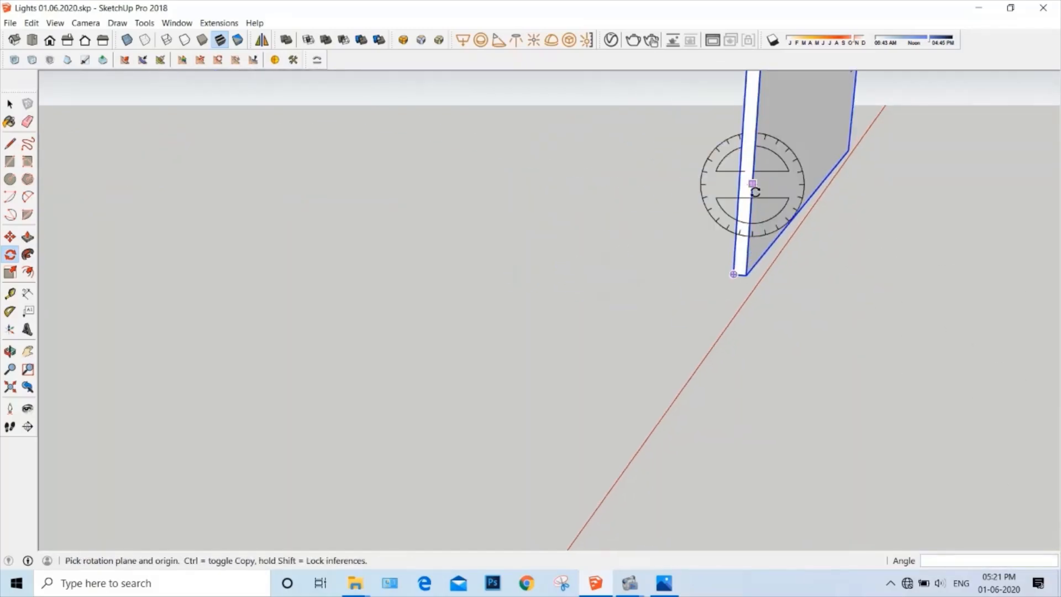
scroll(481, 260, "down", 6)
middle_click_drag(481, 260, 534, 219)
key("space")
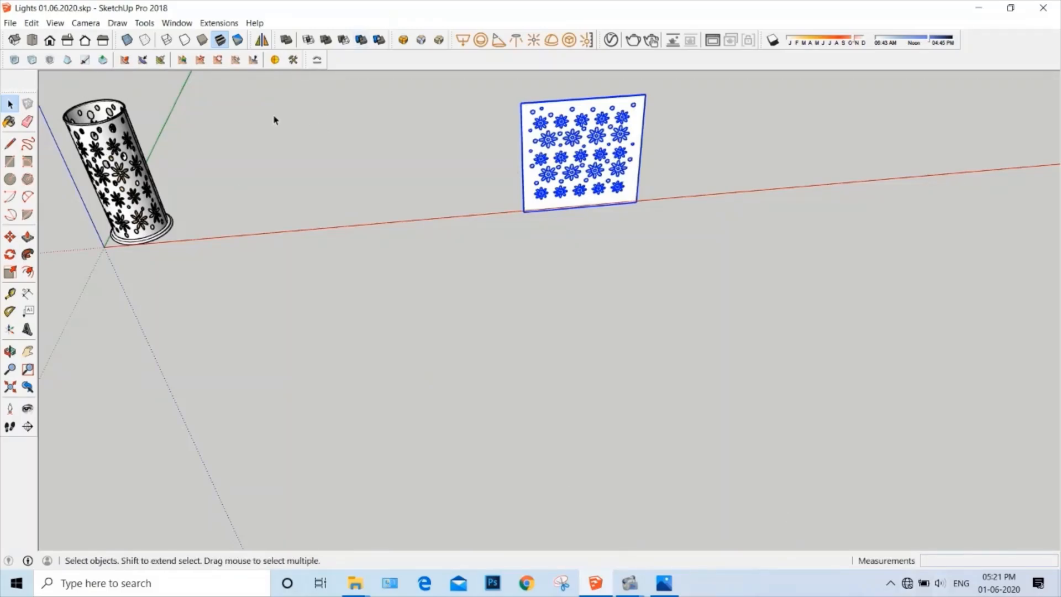
- Toggle the Shape Bender toolbar off and back on in the list of toolbars
left_click(55, 23)
left_click(65, 36)
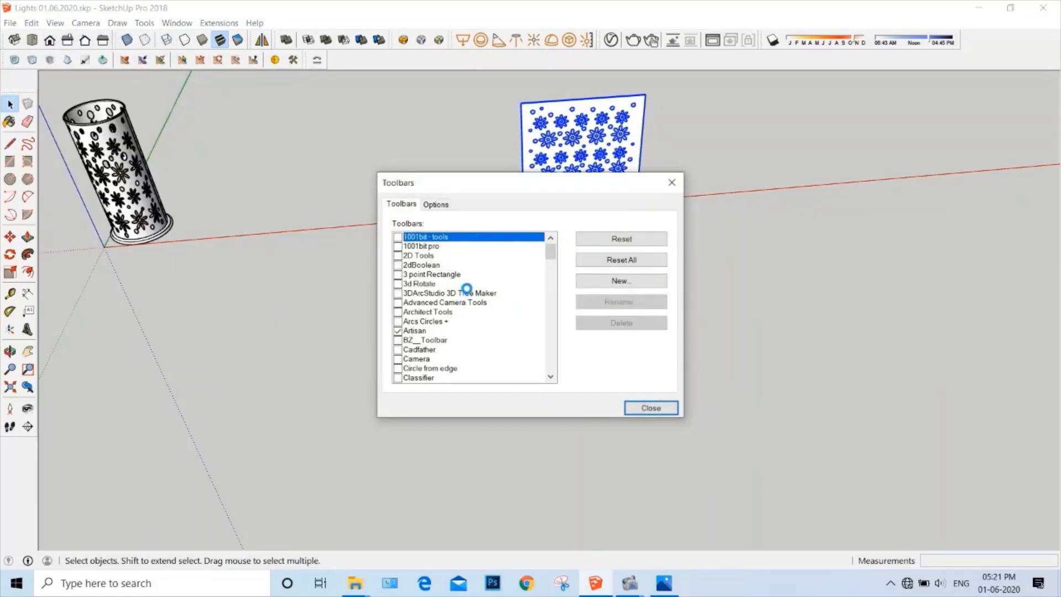
scroll(459, 304, "down", 9)
left_click(437, 322)
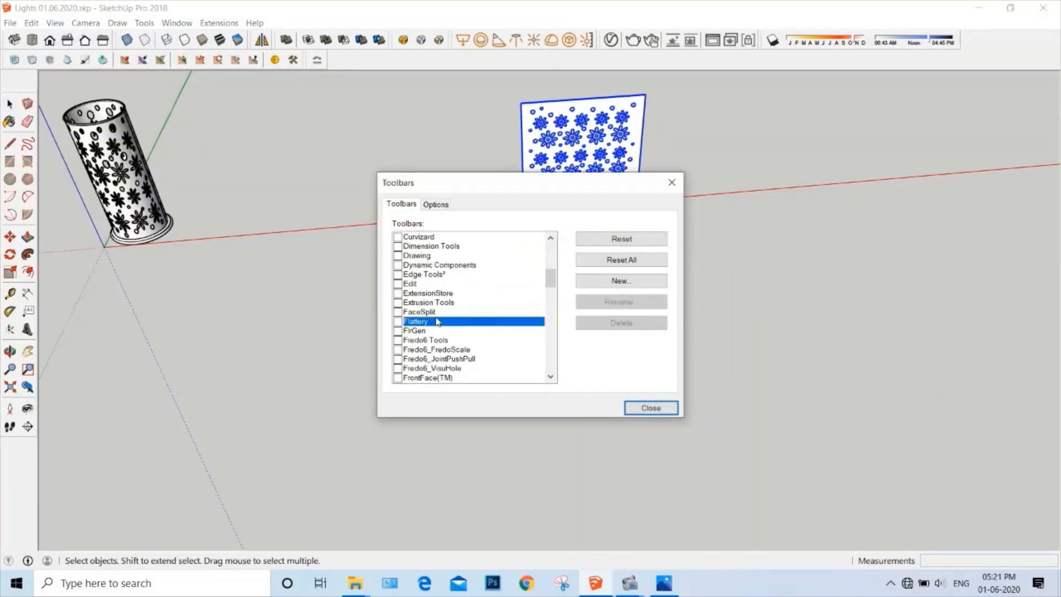
scroll(436, 323, "down", 20)
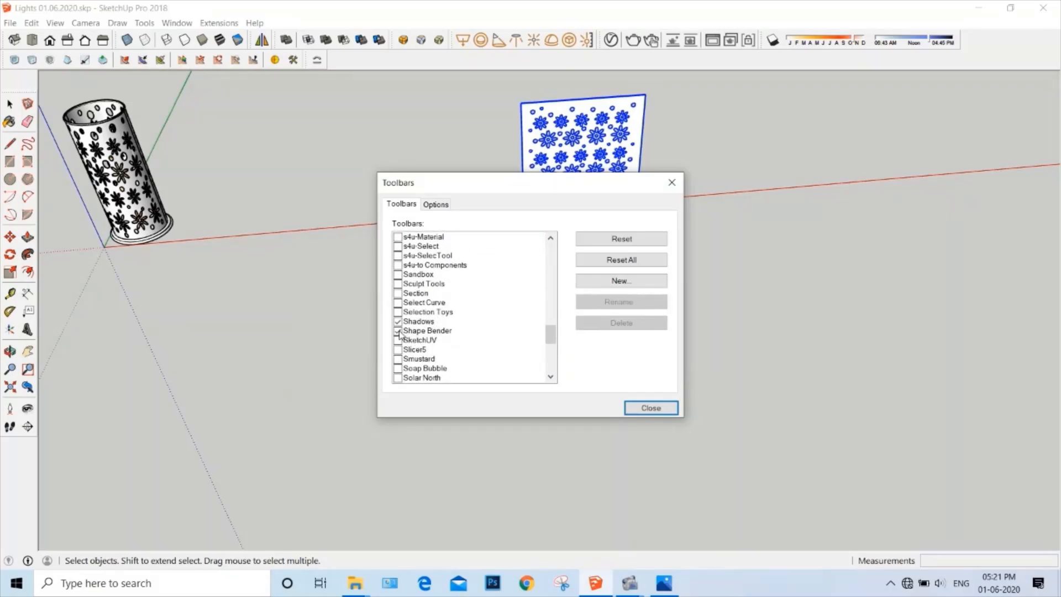
left_click(398, 332)
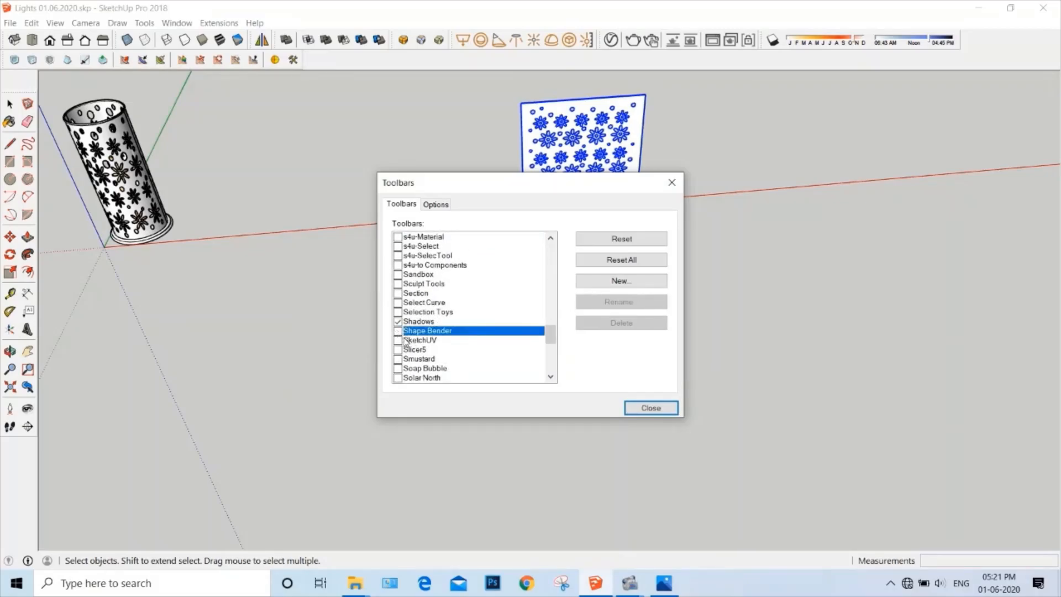
left_click(651, 408)
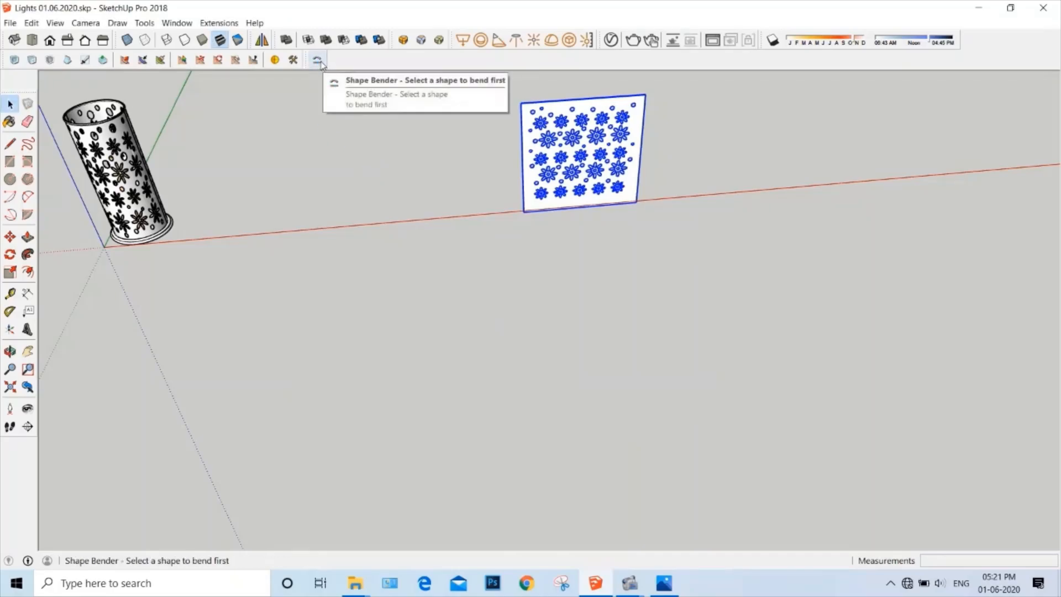
- Draw a line along the bottom edge of the standing panel, from one lower corner to the other
scroll(607, 188, "up", 3)
scroll(434, 255, "down", 2)
middle_click_drag(607, 188, 471, 317, "shift")
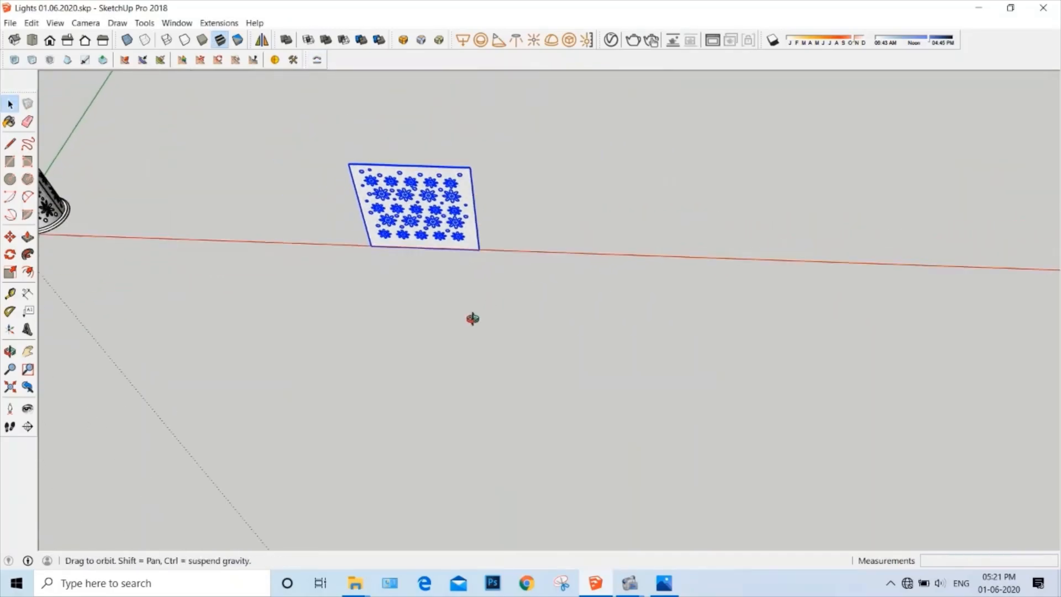
scroll(434, 237, "up", 5)
key("l")
scroll(324, 260, "up", 3)
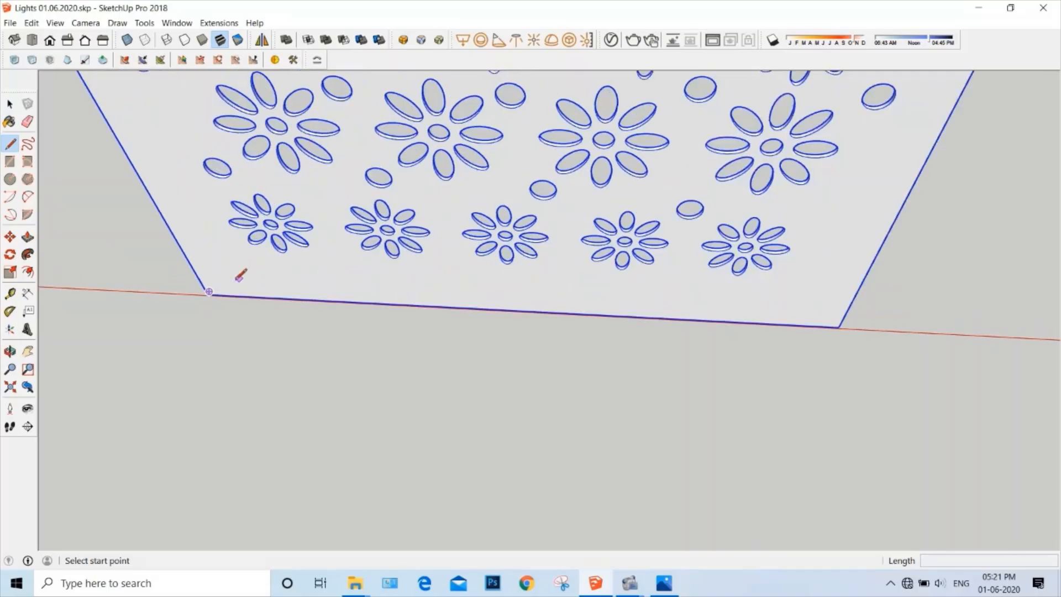
left_click(210, 292)
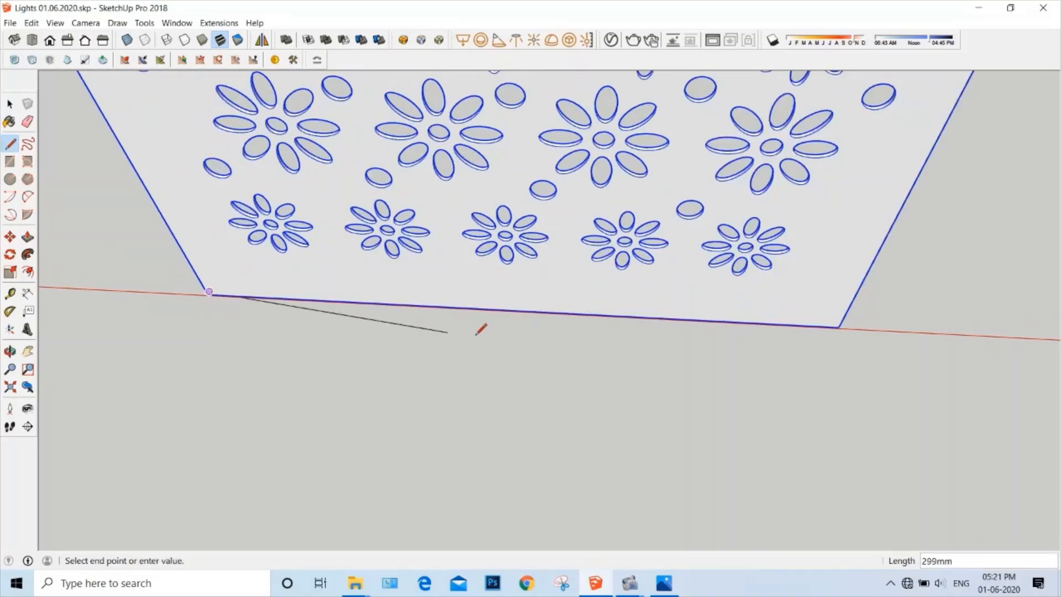
left_click(839, 327)
key("space")
scroll(840, 332, "up", 2)
middle_click_drag(682, 286, 699, 405)
scroll(721, 368, "up", 3)
key("m")
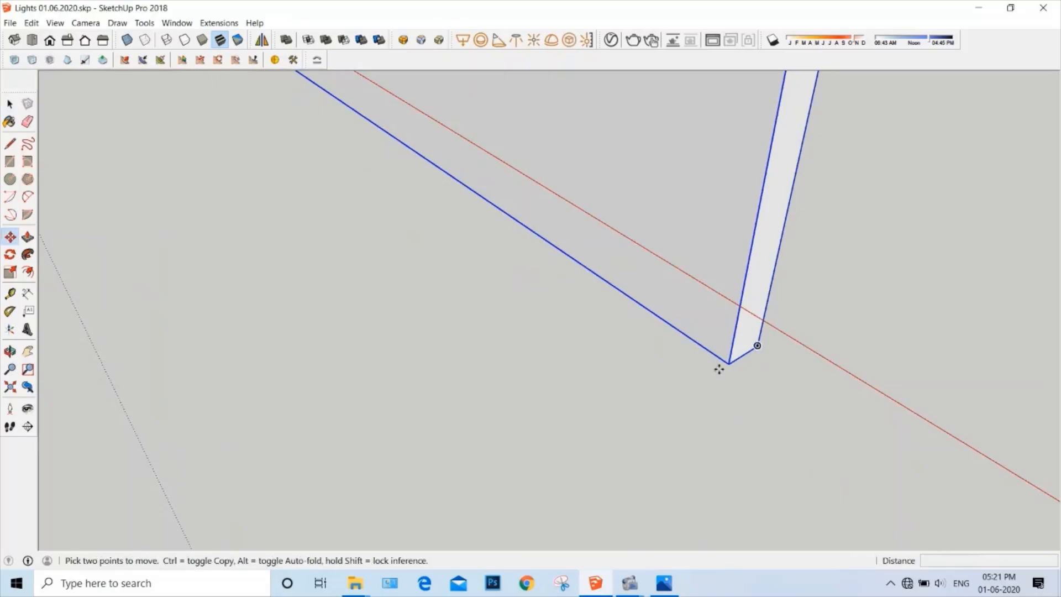
scroll(718, 366, "down", 4)
key("space")
left_click(744, 365)
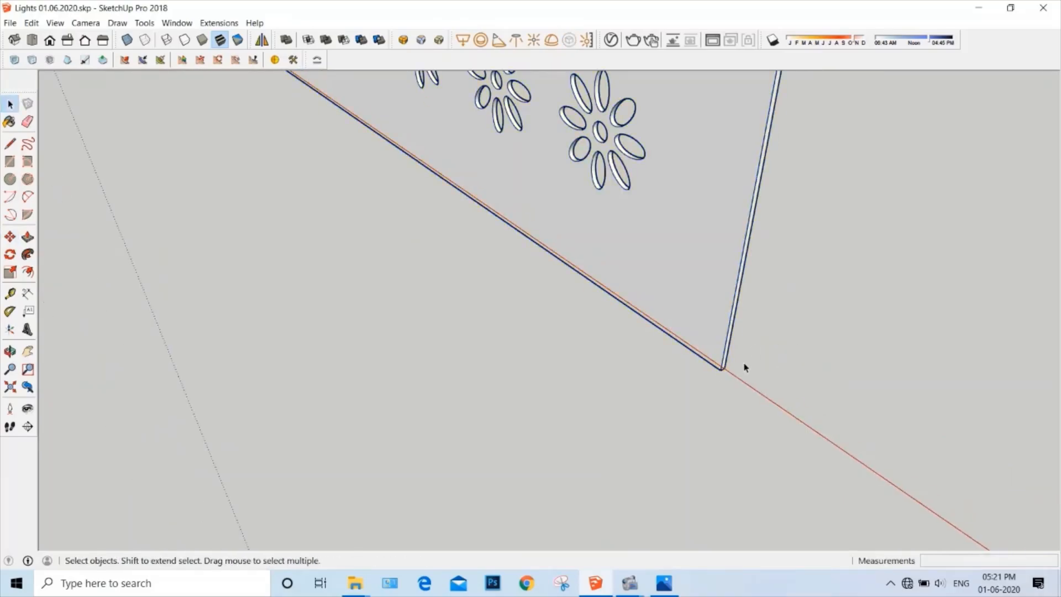
scroll(724, 360, "up", 1)
key("l")
scroll(725, 375, "up", 2)
scroll(745, 368, "down", 2)
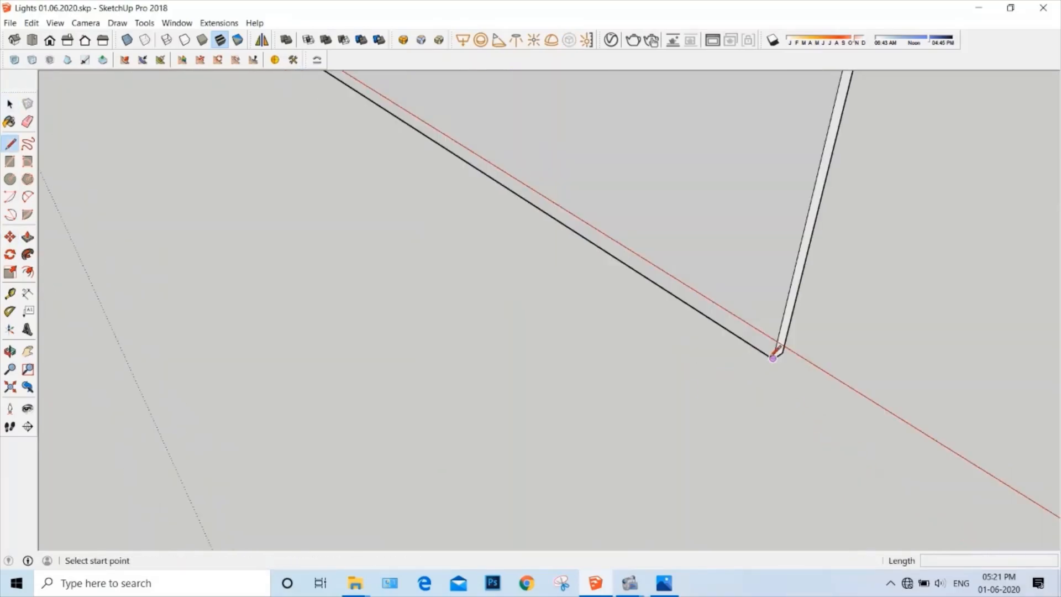
left_click(772, 358)
middle_click_drag(616, 262, 796, 442, "shift")
scroll(593, 296, "down", 4)
mouse_move(498, 266)
middle_mouse_down("shift")
mouse_move(538, 313)
mouse_move(706, 244)
mouse_move(597, 298)
middle_mouse_up("shift")
scroll(628, 367, "up", 4)
scroll(590, 322, "down", 3)
scroll(577, 314, "up", 2)
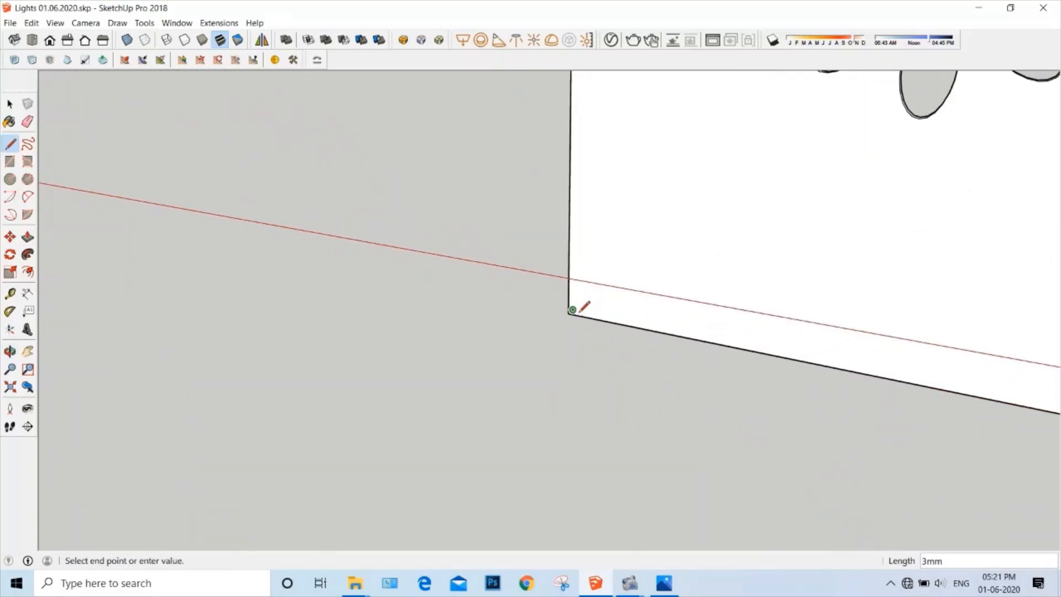
key("Escape")
- Draw a corner-to-corner line along the panel's front bottom edge as the reference line for bending
left_click(570, 314)
scroll(399, 286, "down", 7)
scroll(415, 285, "down", 3)
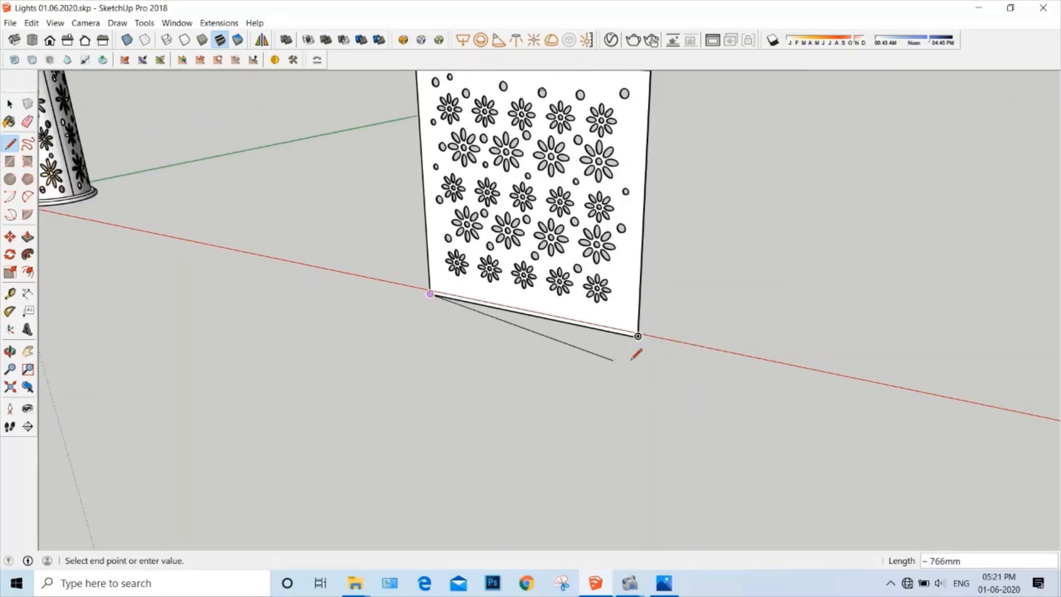
scroll(636, 332, "up", 5)
scroll(634, 333, "up", 2)
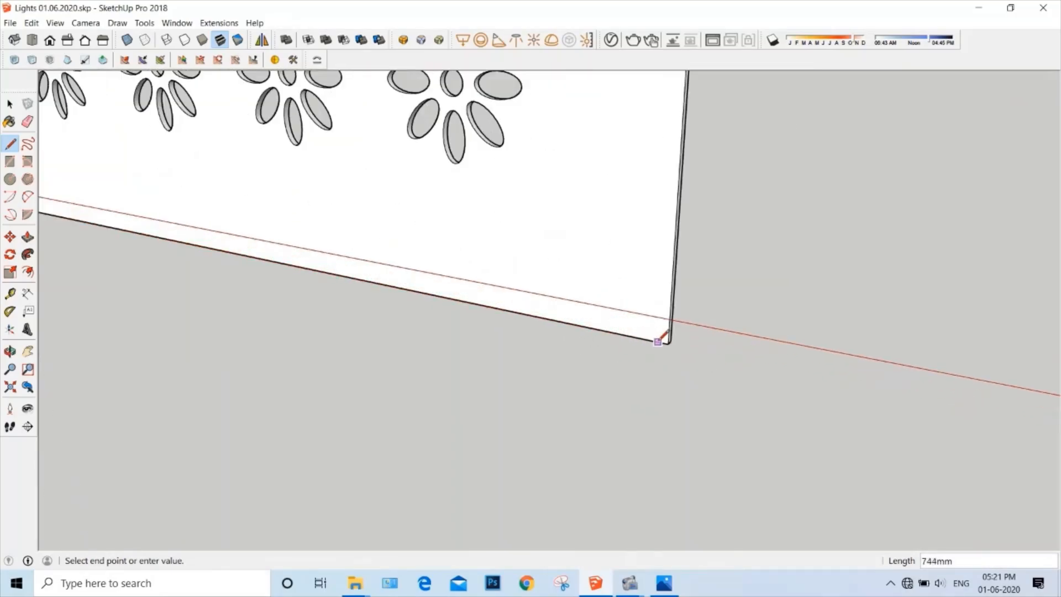
key("space")
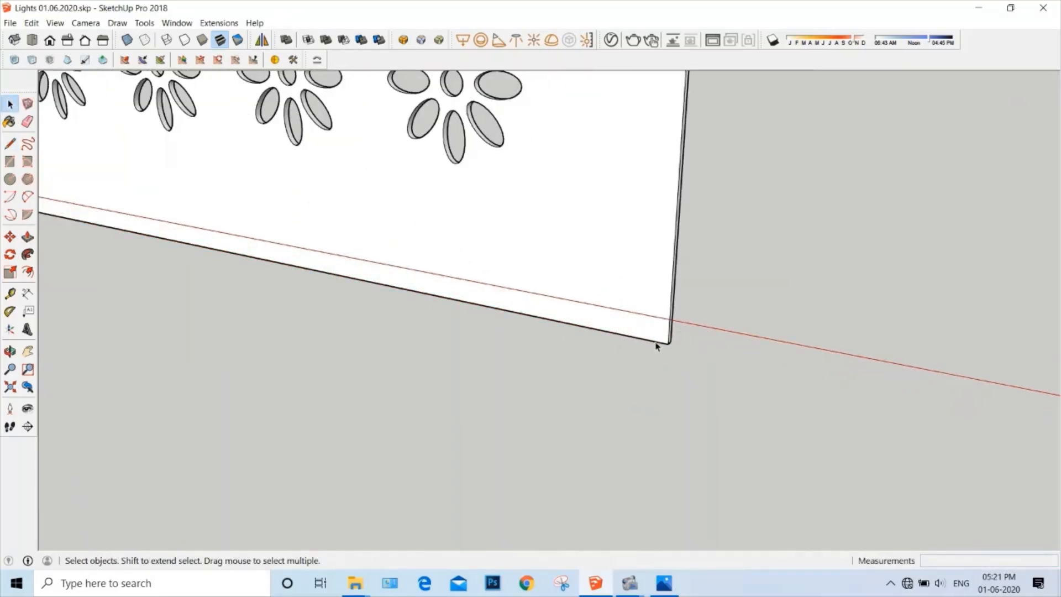
- Move the reference line slightly away from the panel's bottom edge along the green axis direction
key("m")
scroll(664, 354, "down", 2)
left_click(666, 356)
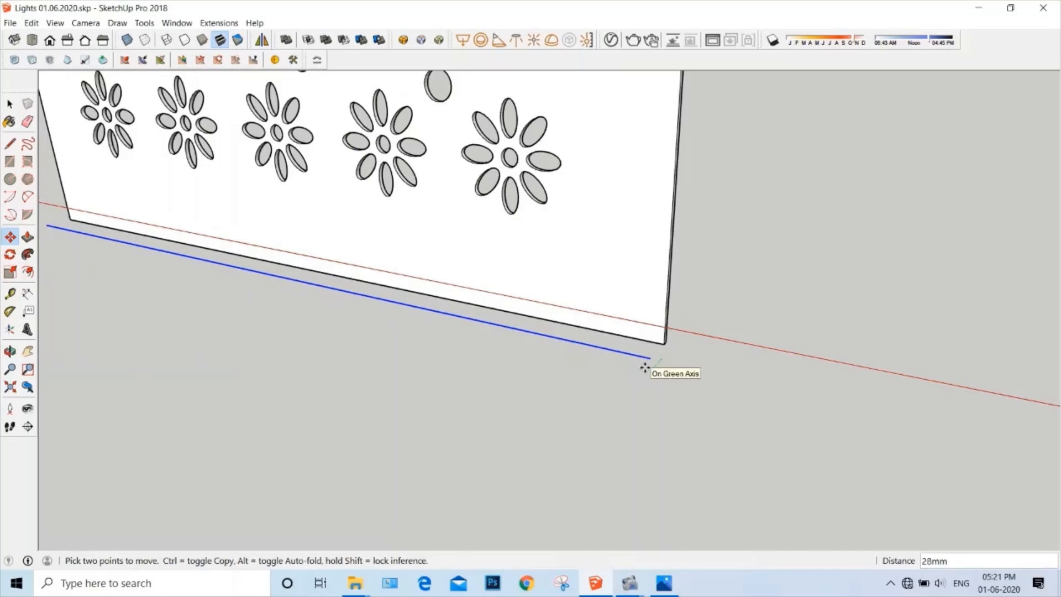
key("Return")
scroll(653, 367, "down", 6)
key("space")
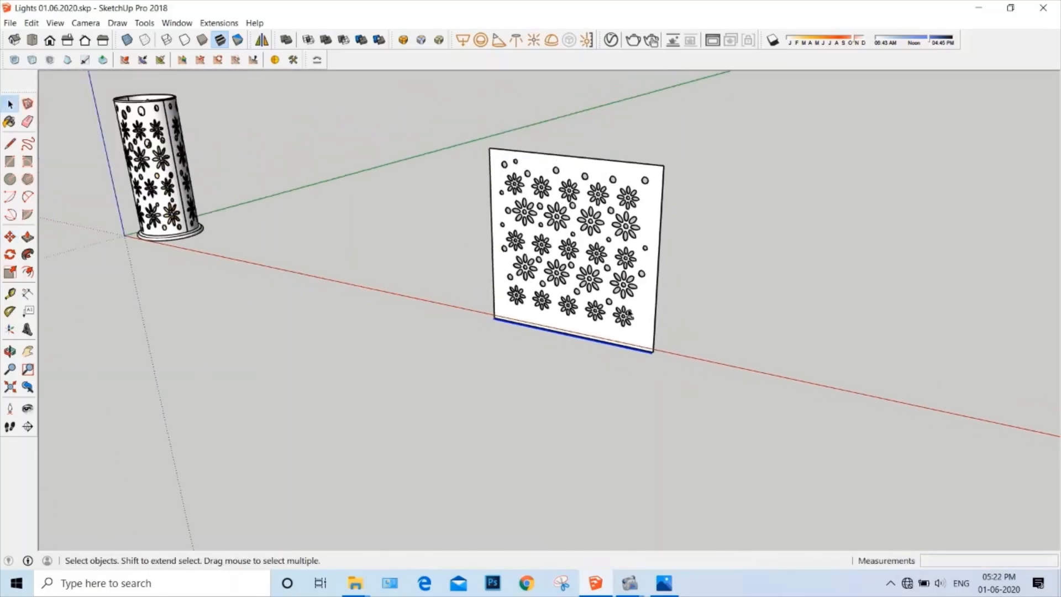
- Draw a circle with a 150 mm radius on the ground beside the red axis, beyond the panel
middle_click_drag(653, 367, 535, 365)
key("c")
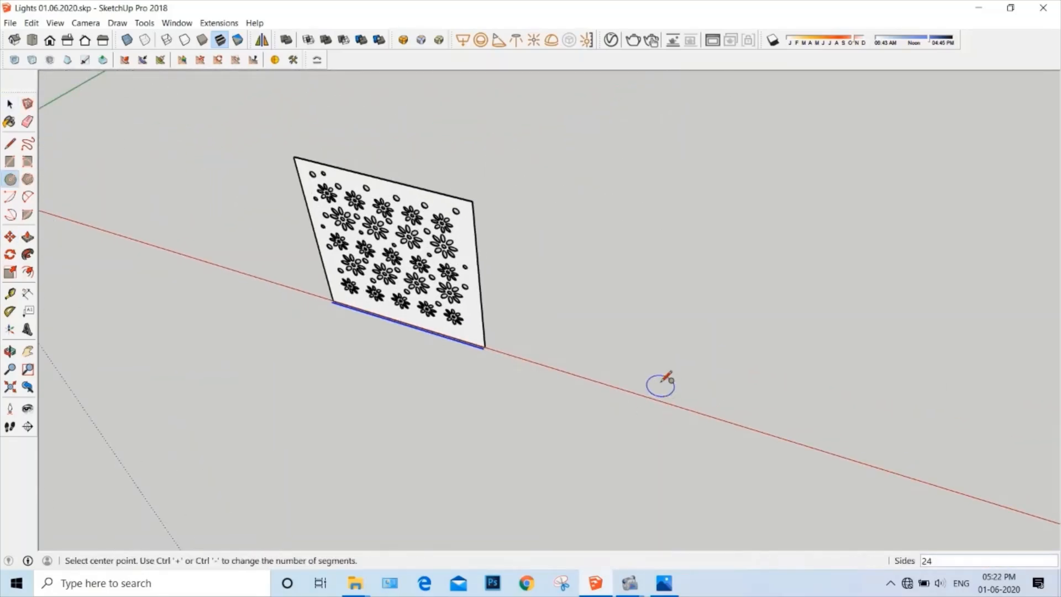
left_click(683, 378)
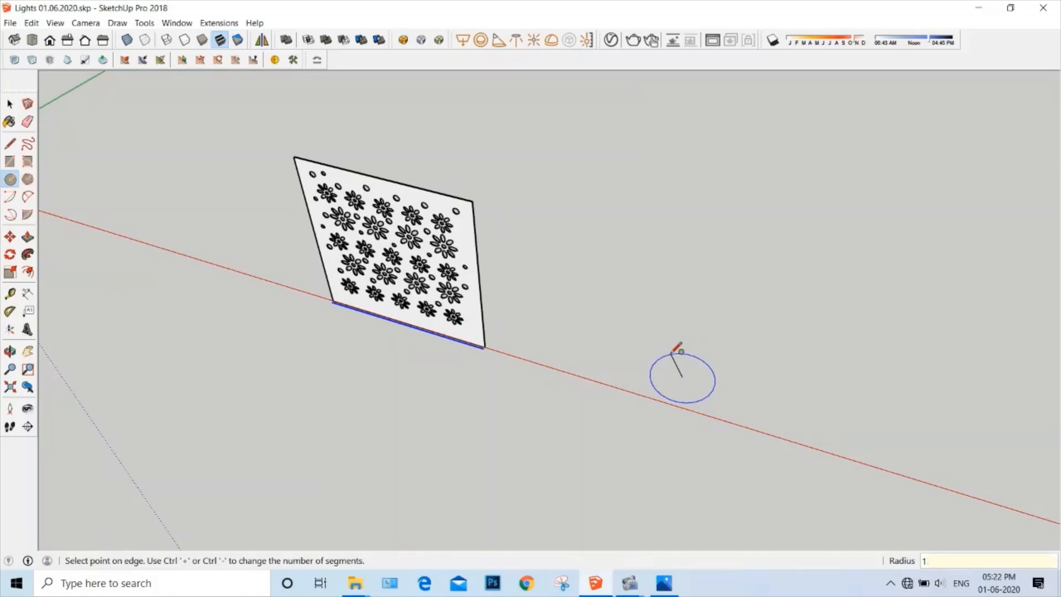
left_click(672, 352)
key("space")
scroll(668, 374, "up", 3)
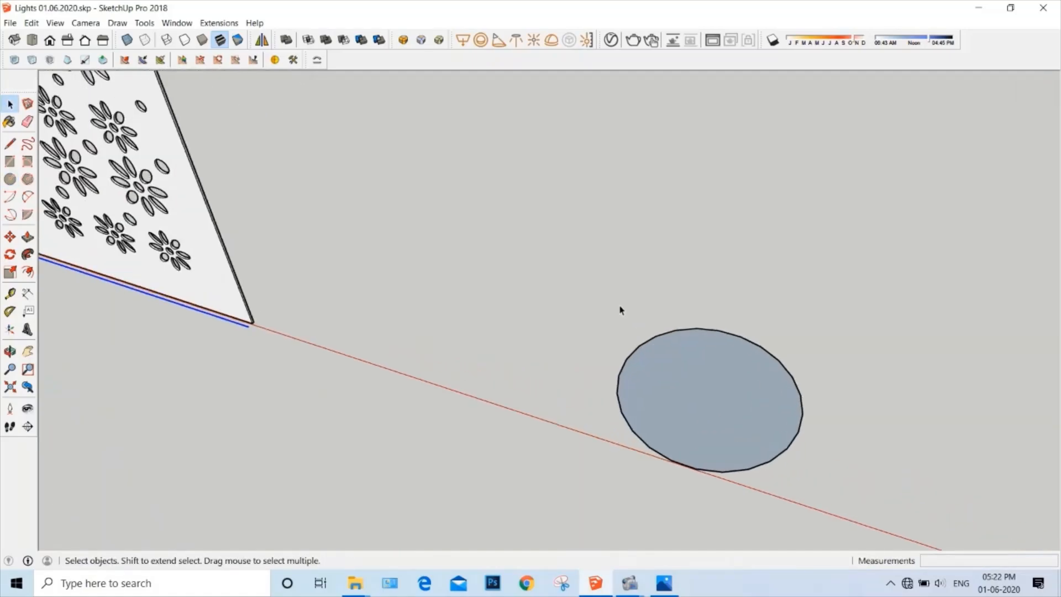
- Set the circle's number of segments to 100
scroll(621, 308, "down", 2)
scroll(666, 329, "up", 2)
left_click(676, 358)
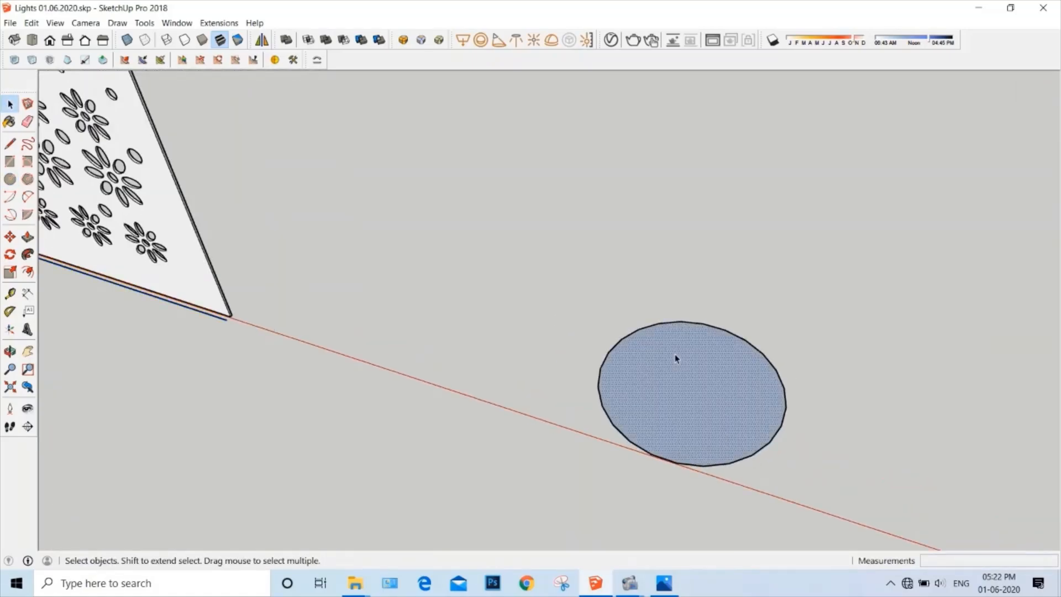
scroll(675, 355, "up", 2)
double_click(671, 318)
right_click(671, 317)
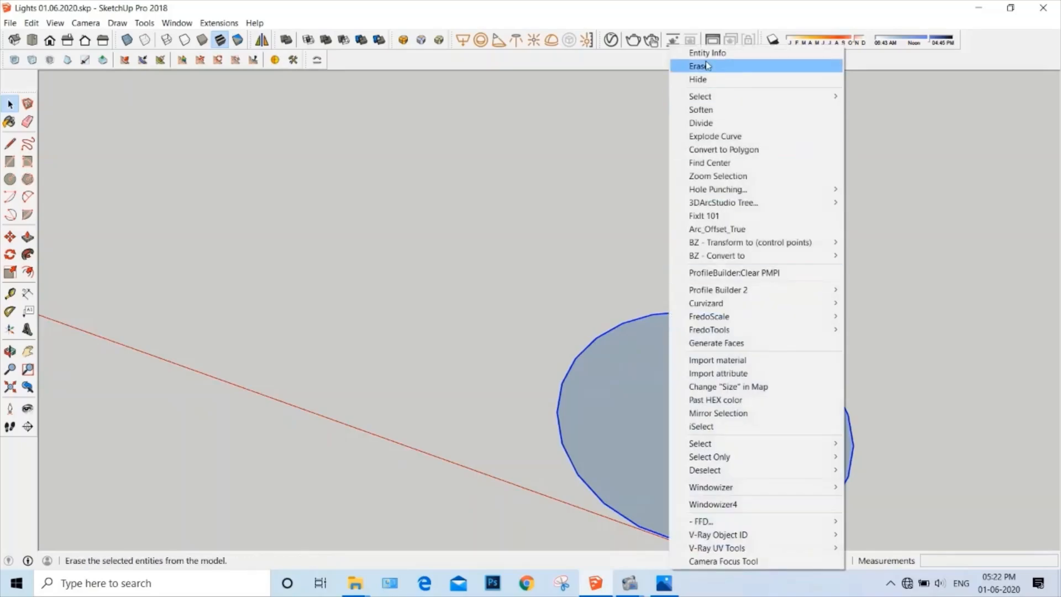
left_click(707, 53)
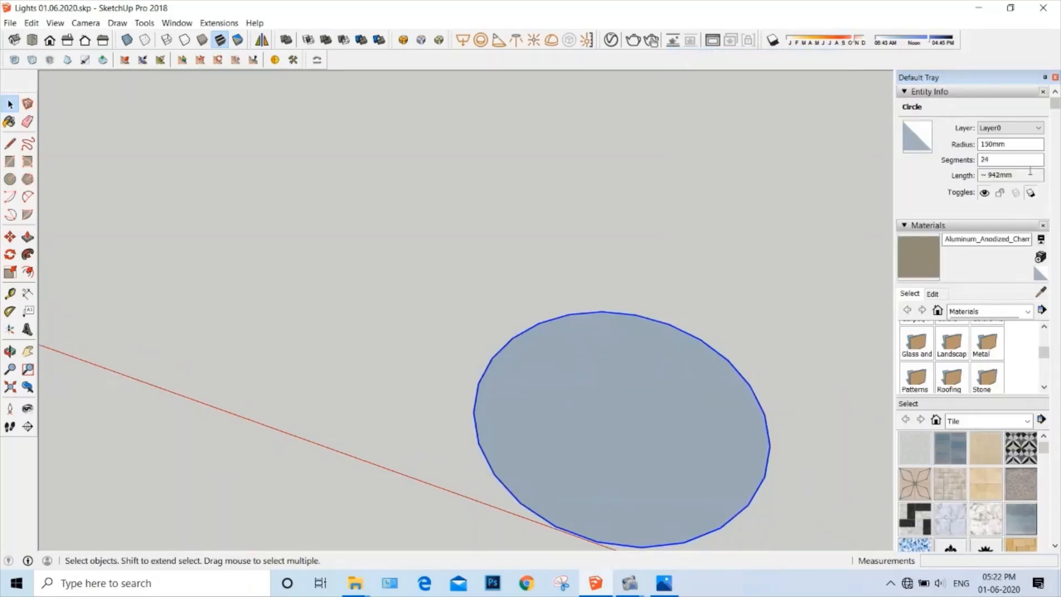
left_click_drag(1020, 161, 897, 172)
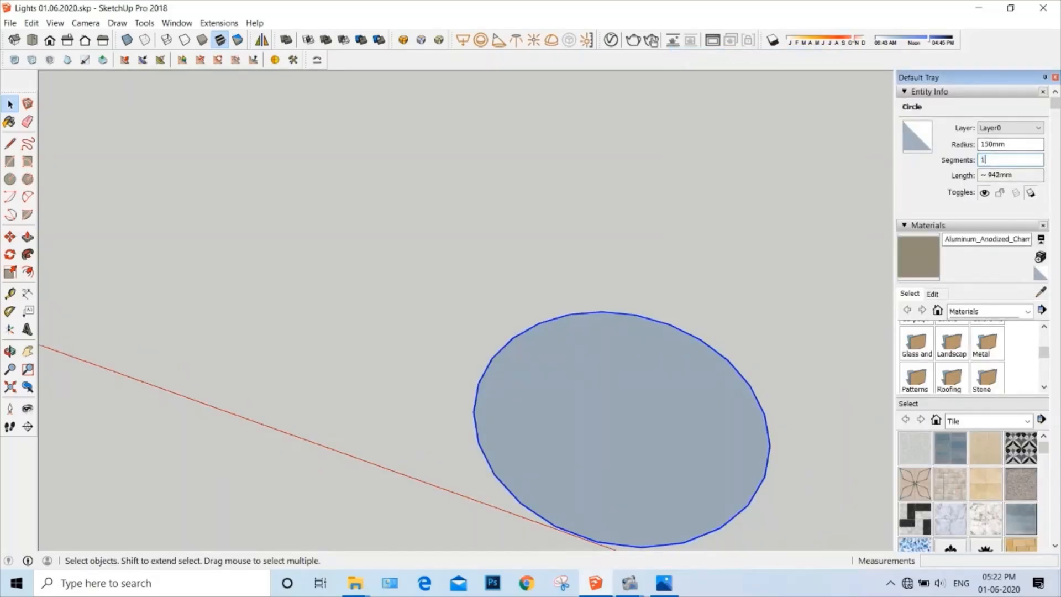
type("100")
key("Return")
- Try radius lines from different points on the circle's edge to its centre, undoing each attempt
scroll(751, 321, "down", 2)
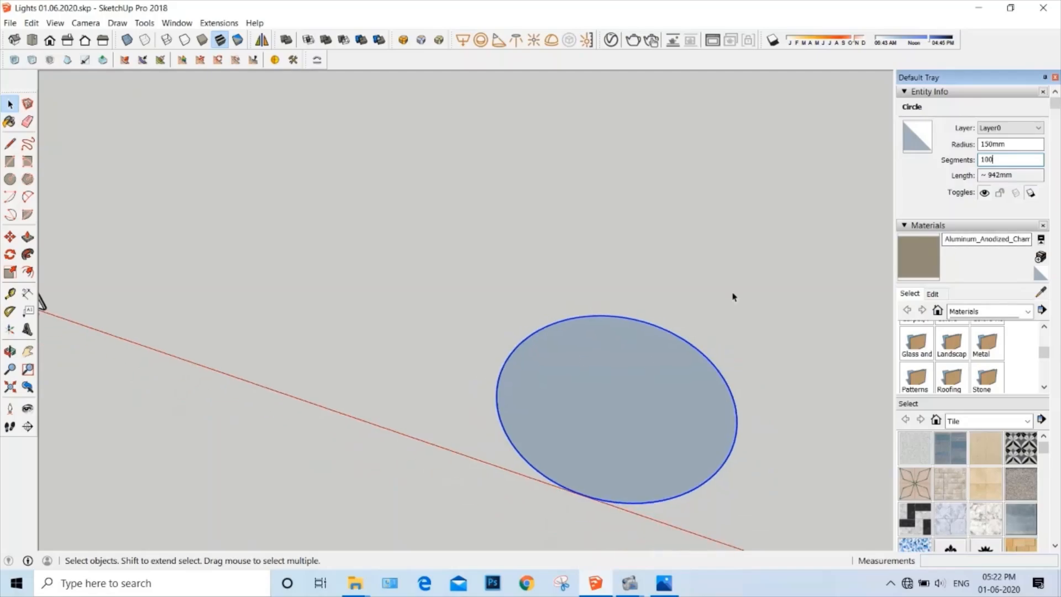
scroll(674, 333, "up", 1)
scroll(622, 349, "down", 3)
middle_click_drag(608, 366, 695, 452)
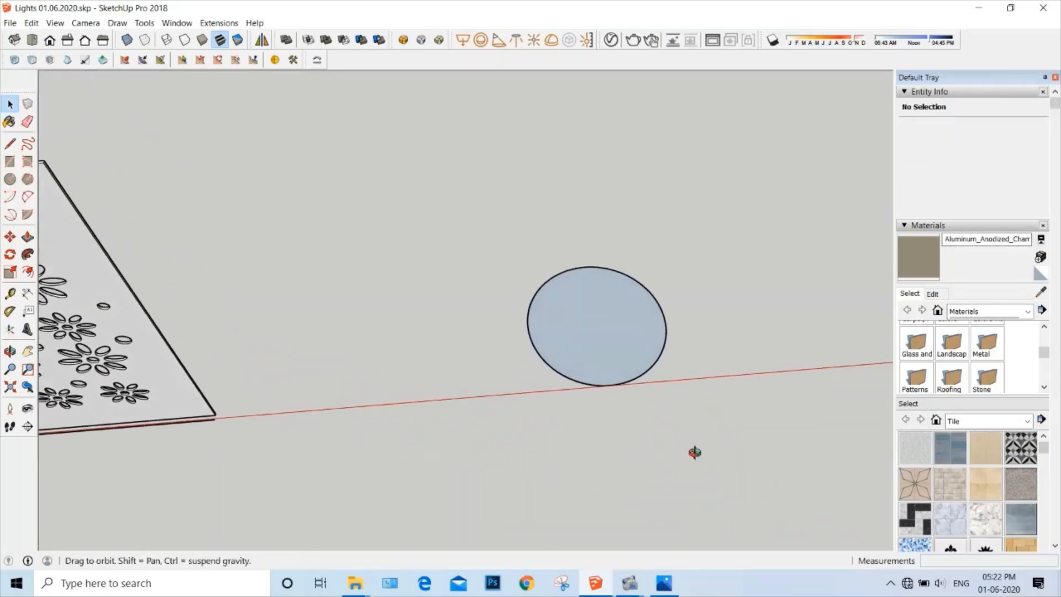
key("l")
left_click(528, 325)
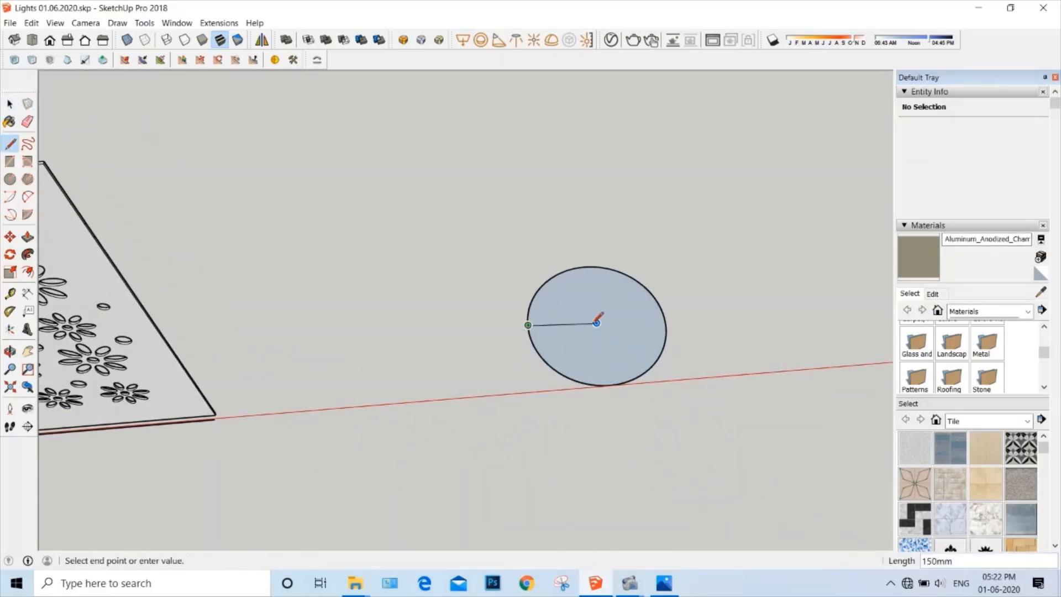
left_click(596, 323)
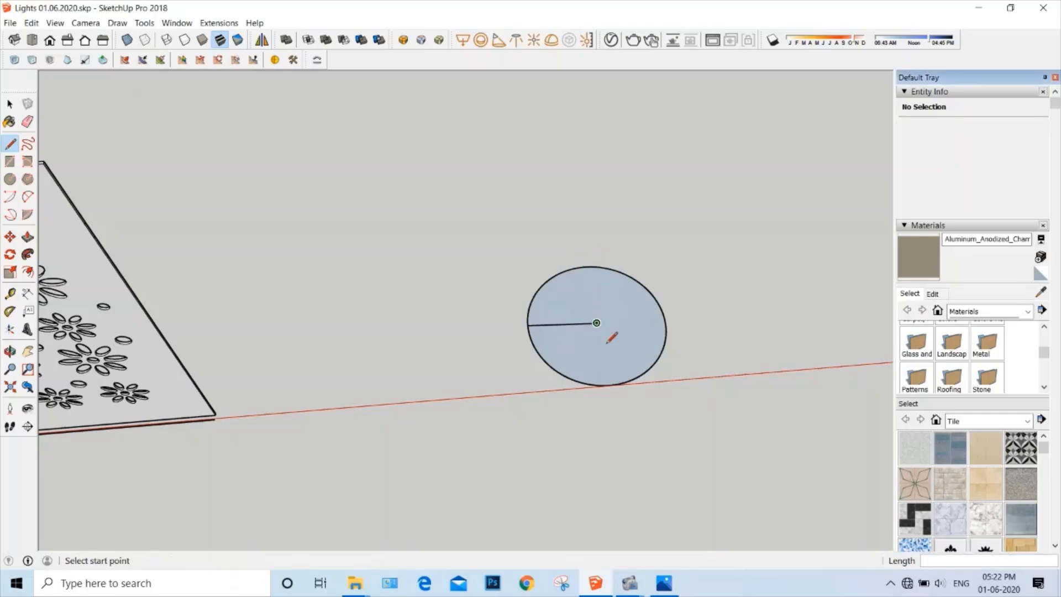
key("ctrl+z")
left_click(589, 268)
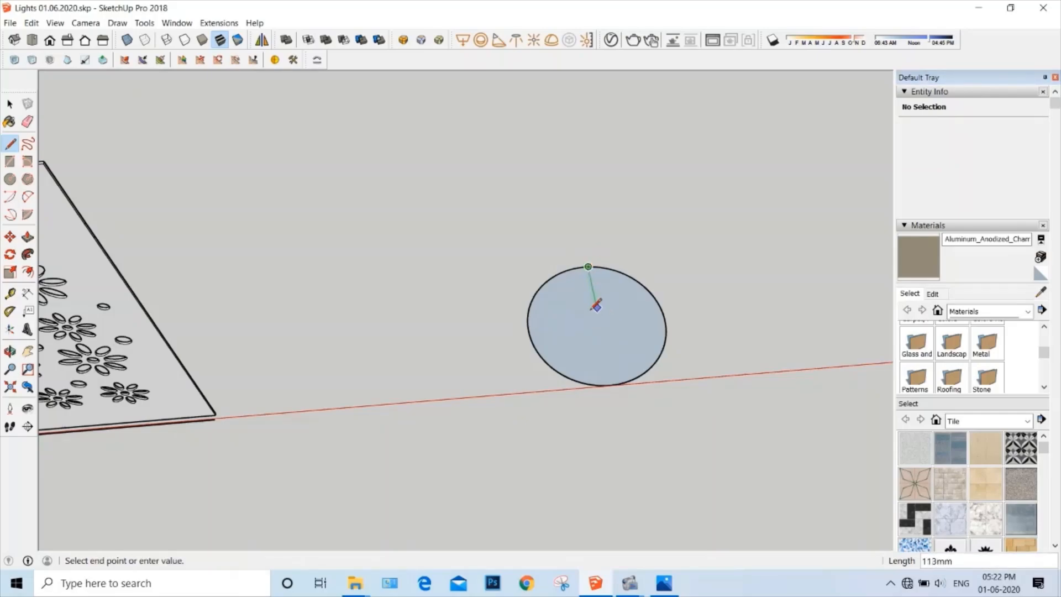
left_click(600, 322)
key("Escape")
key("ctrl+z")
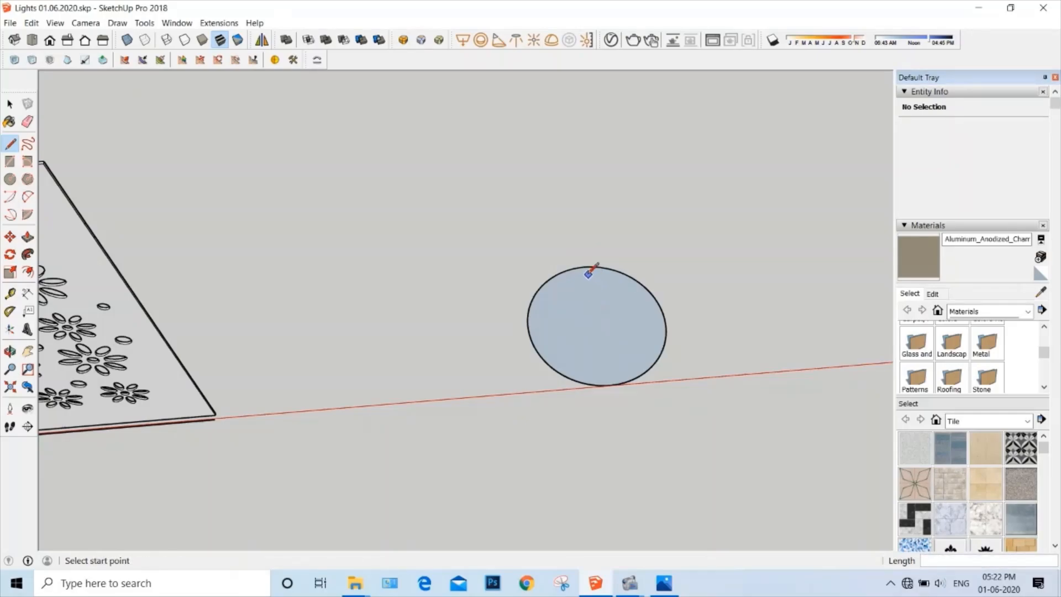
- Draw a radius line to the circle's centre and extend a line from there past both sides, parallel to the red axis
left_click(580, 267)
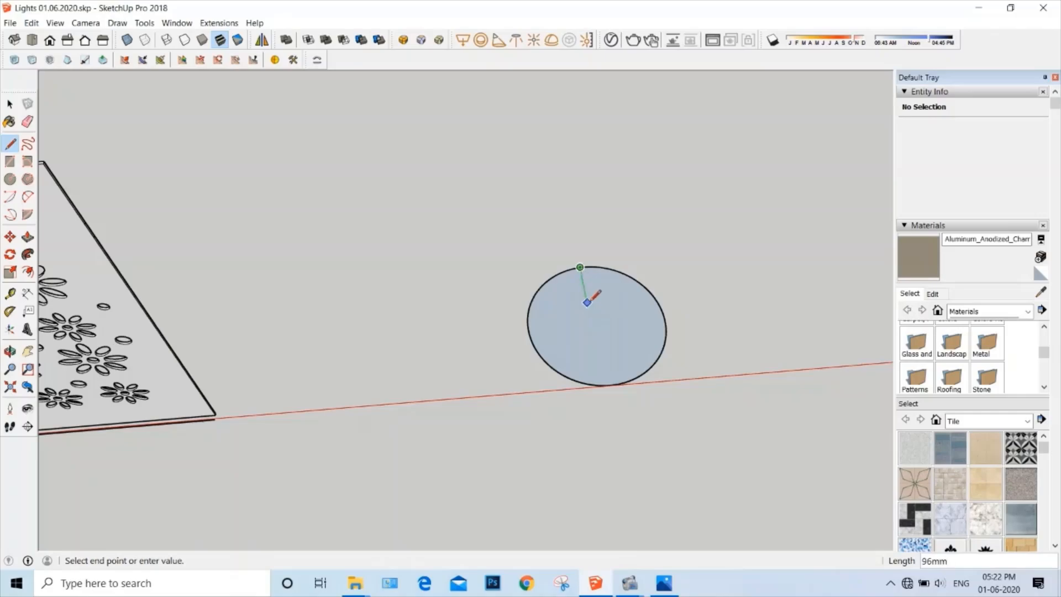
left_click(597, 323)
left_click(596, 322)
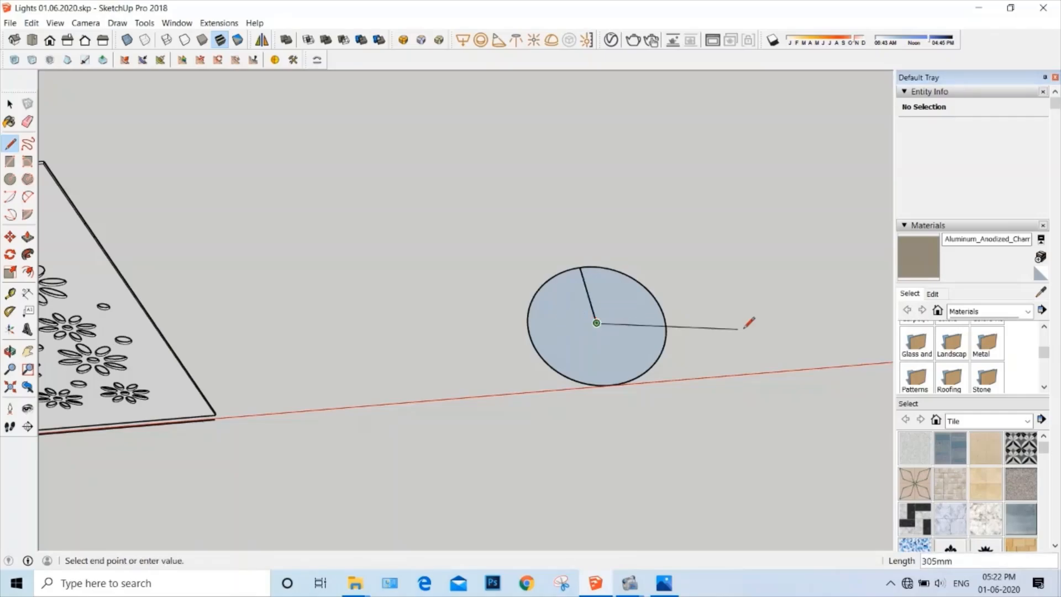
left_click(771, 309)
left_click(596, 322)
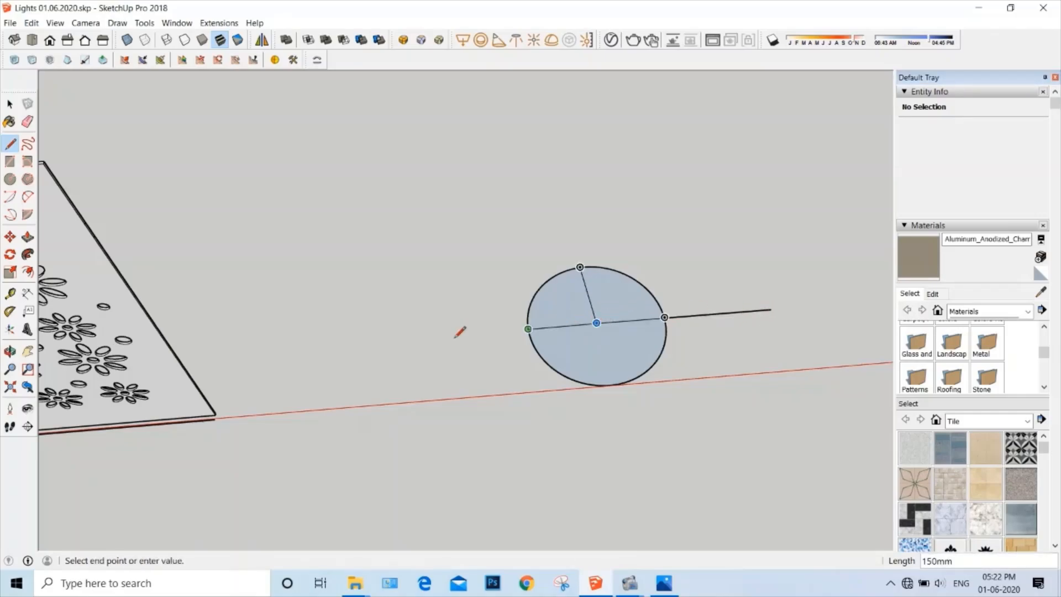
left_click(408, 338)
- Delete the far half of the circle and the line ends extending past its two sides
key("space")
left_click(636, 310)
key("Delete")
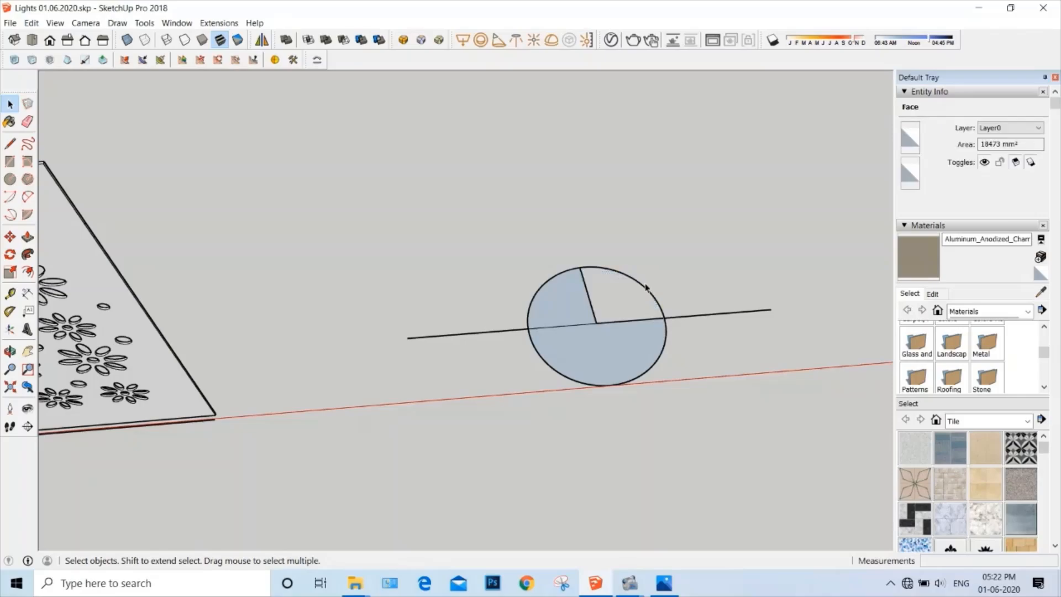
left_click_drag(645, 285, 545, 241)
key("Delete")
left_click(720, 313)
key("Delete")
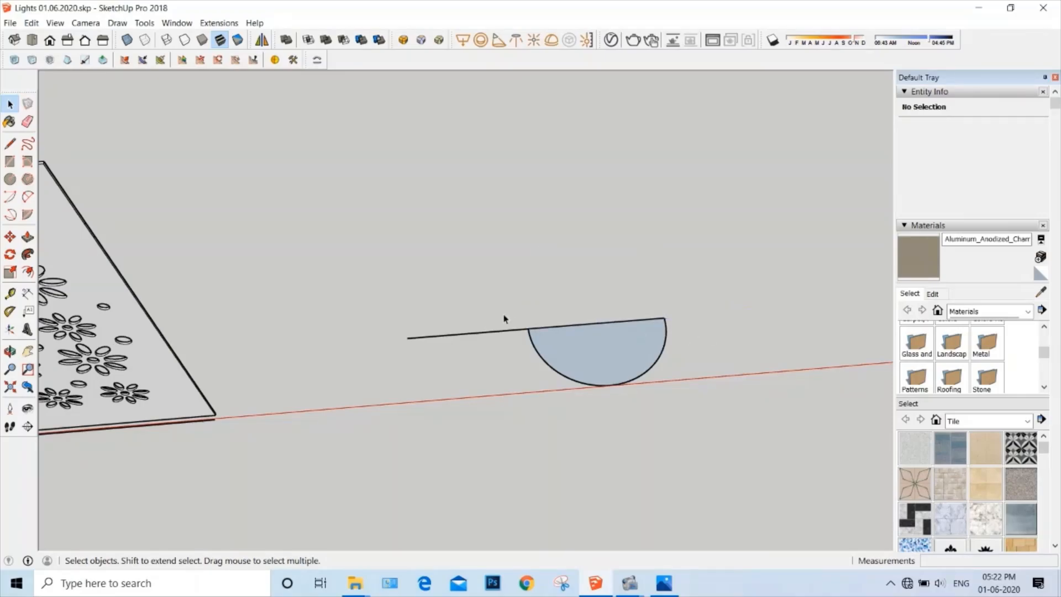
left_click(506, 330)
key("Delete")
- Delete the remaining half-circle's face and straight edge, keeping only the curved arc
left_click(595, 346)
key("Delete")
scroll(595, 346, "down", 3)
middle_click_drag(586, 329, 364, 296)
left_click(587, 333)
key("Delete")
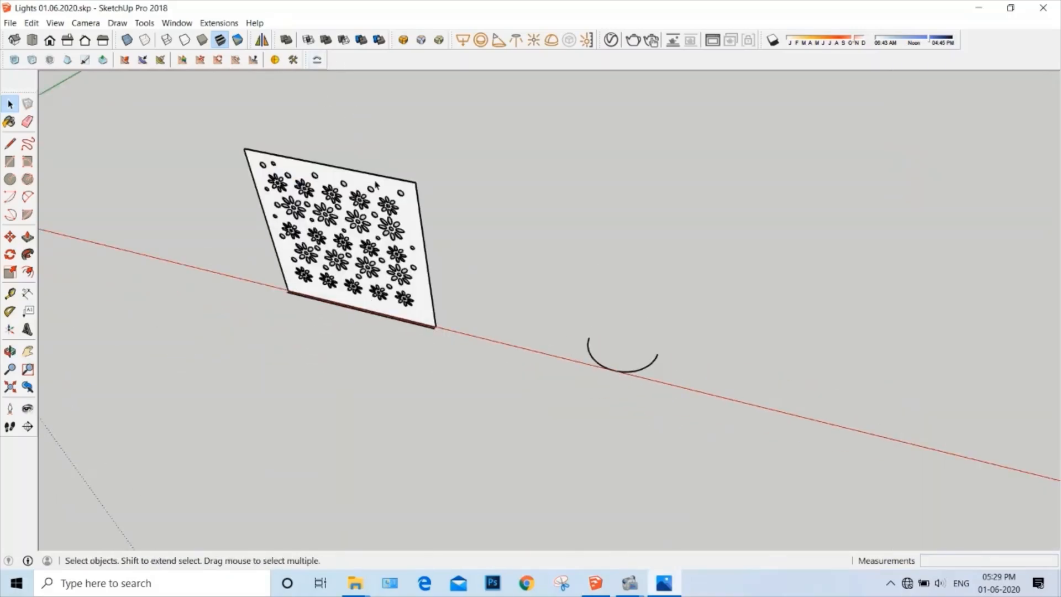
- Bend the panel component with Shape Bender, using the line at its base as reference and the half-circle arc as the curve
left_click(377, 186)
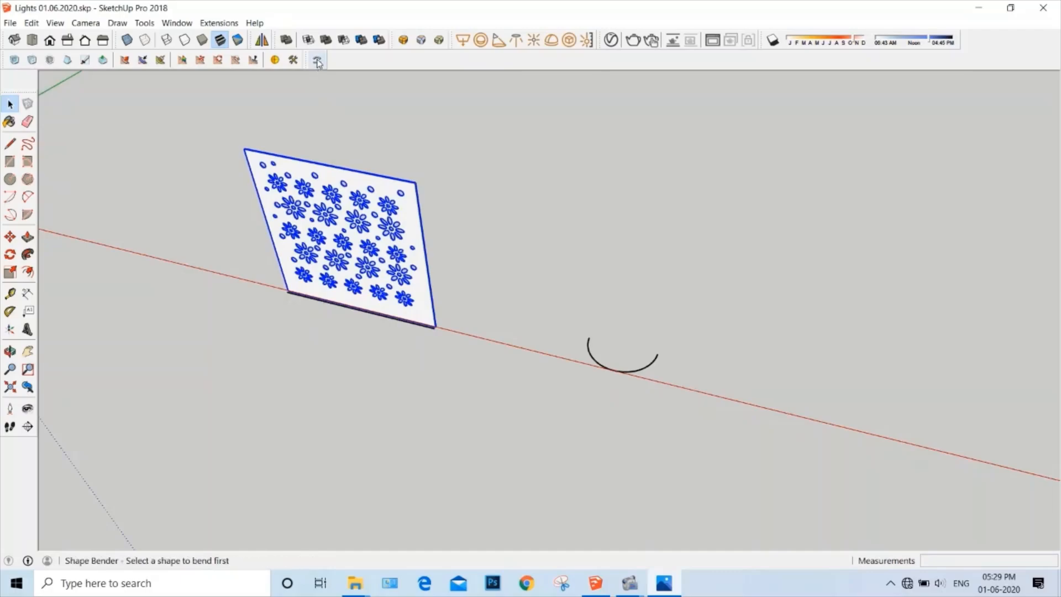
left_click(317, 59)
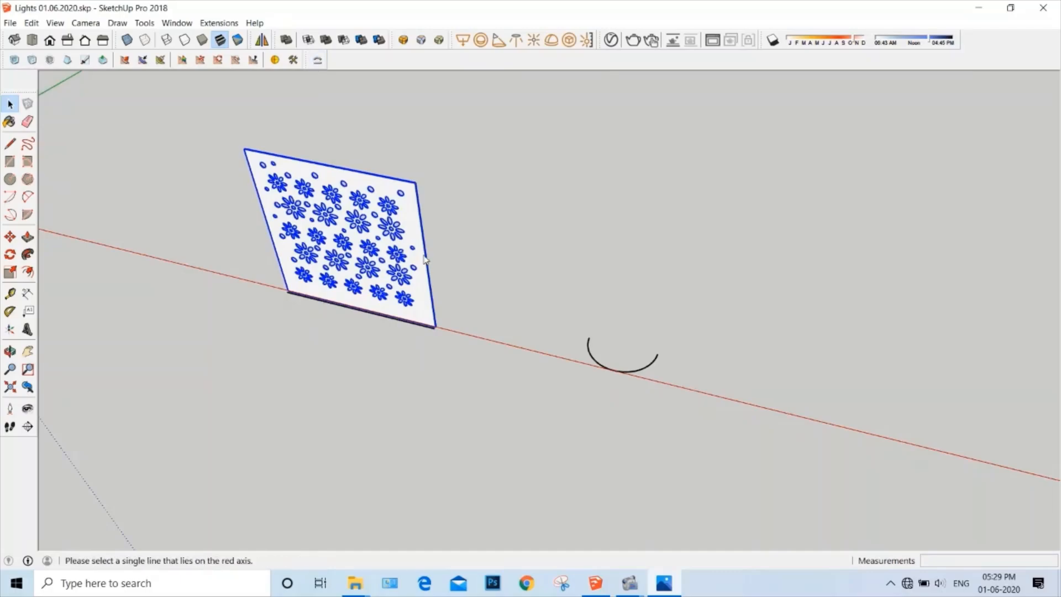
left_click(420, 330)
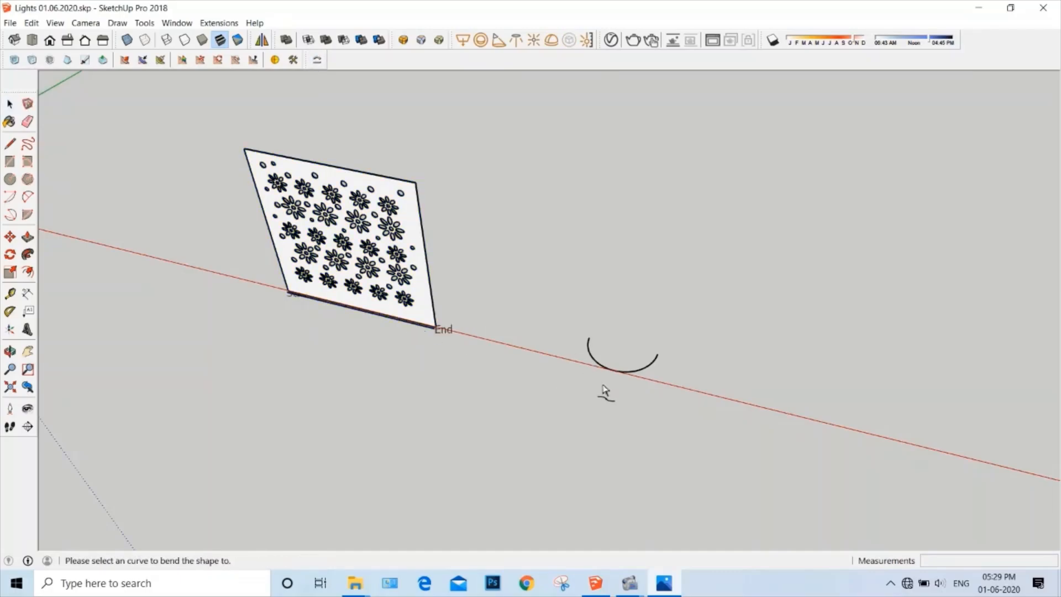
left_click(644, 371)
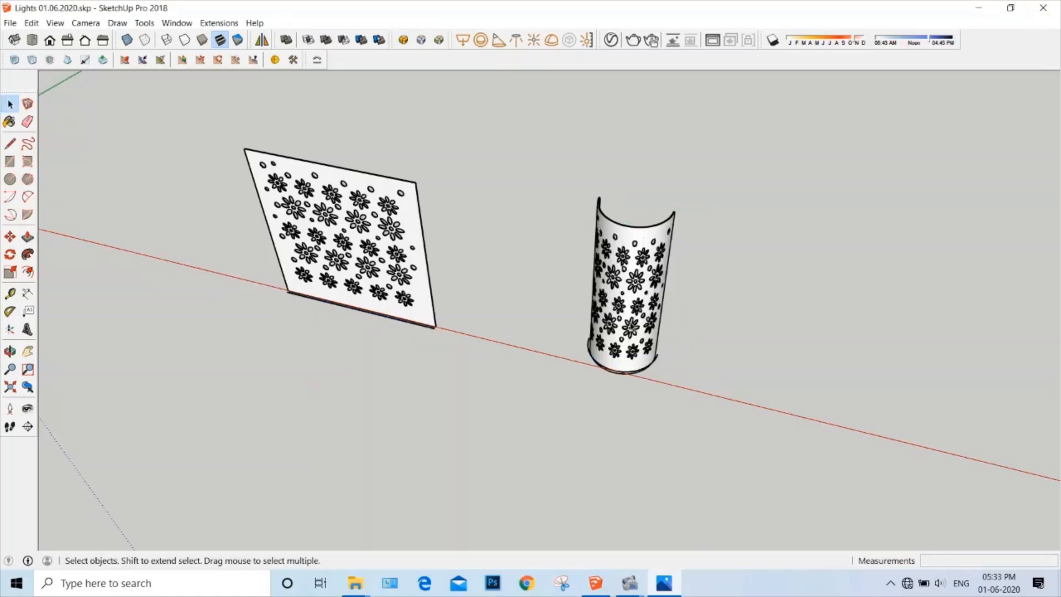
- Mirror the bent half-shade across its open side to complete the cylinder, keeping the original half
scroll(679, 330, "up", 3)
middle_click_drag(663, 332, 415, 332)
scroll(532, 301, "up", 2)
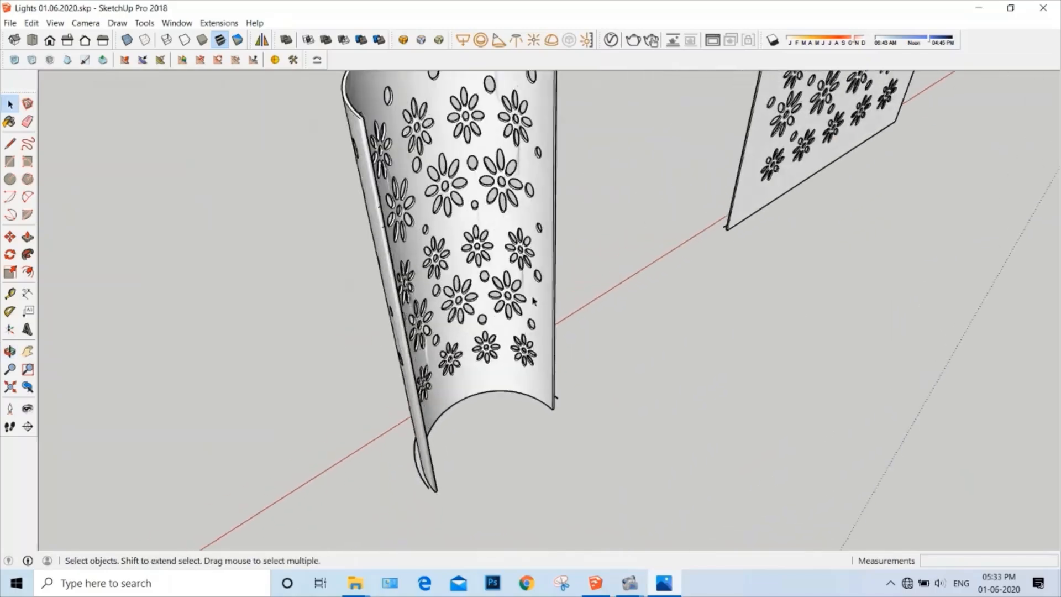
left_click(525, 327)
left_click(308, 39)
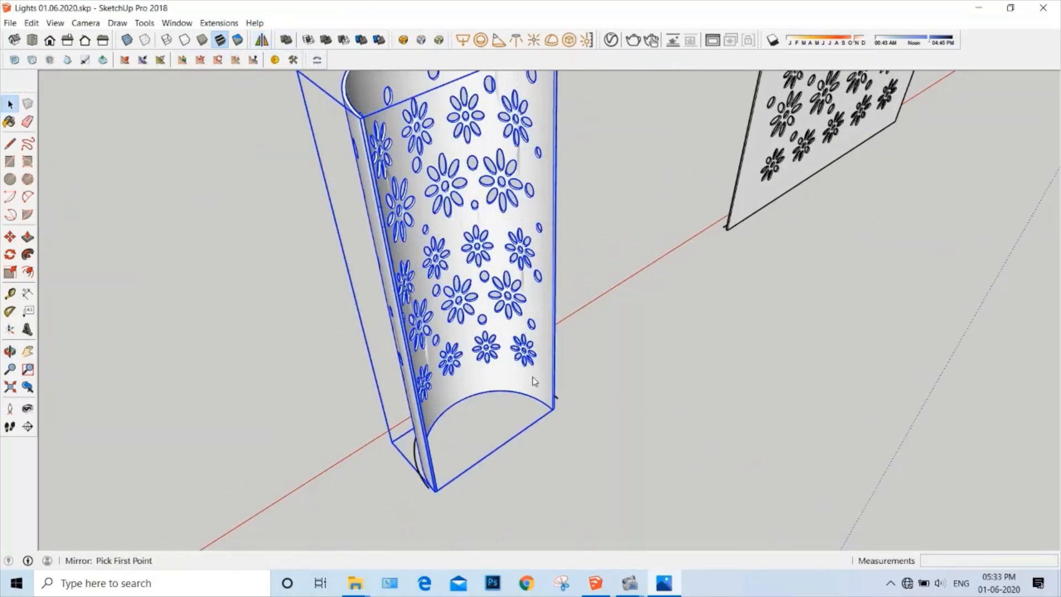
scroll(553, 407, "up", 3)
left_click(564, 410)
left_click(504, 447)
left_click(492, 420)
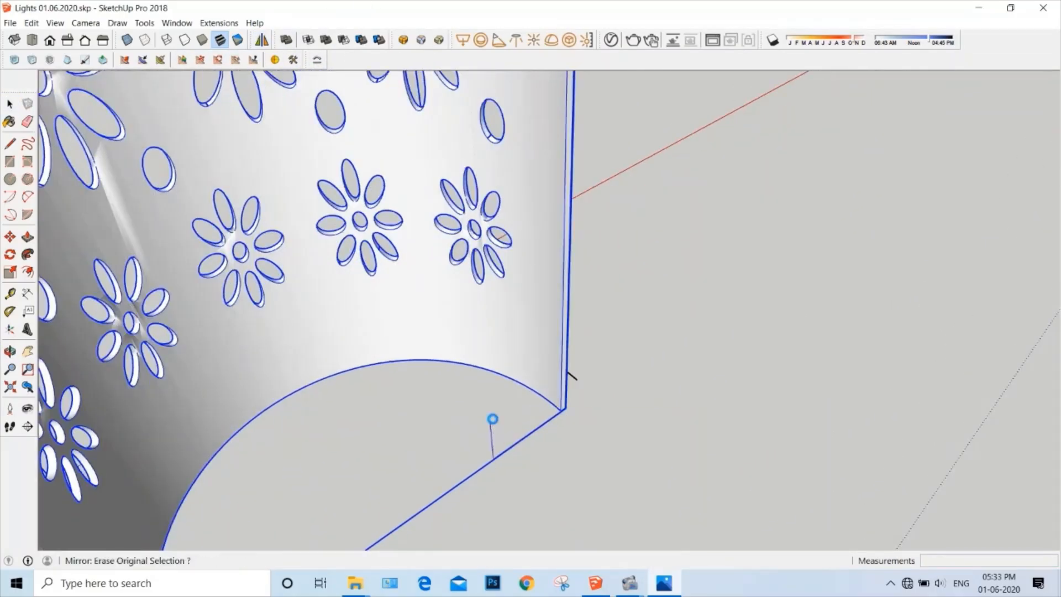
left_click(579, 320)
- Move the complete perforated cylinder about 3190 mm so it stands beside the finished reference light near the origin
scroll(545, 272, "down", 5)
scroll(545, 271, "down", 2)
middle_click_drag(546, 272, 352, 197)
scroll(774, 342, "down", 3)
scroll(728, 253, "down", 4)
middle_click_drag(407, 166, 676, 199)
scroll(677, 200, "up", 2)
left_click(685, 204)
key("m")
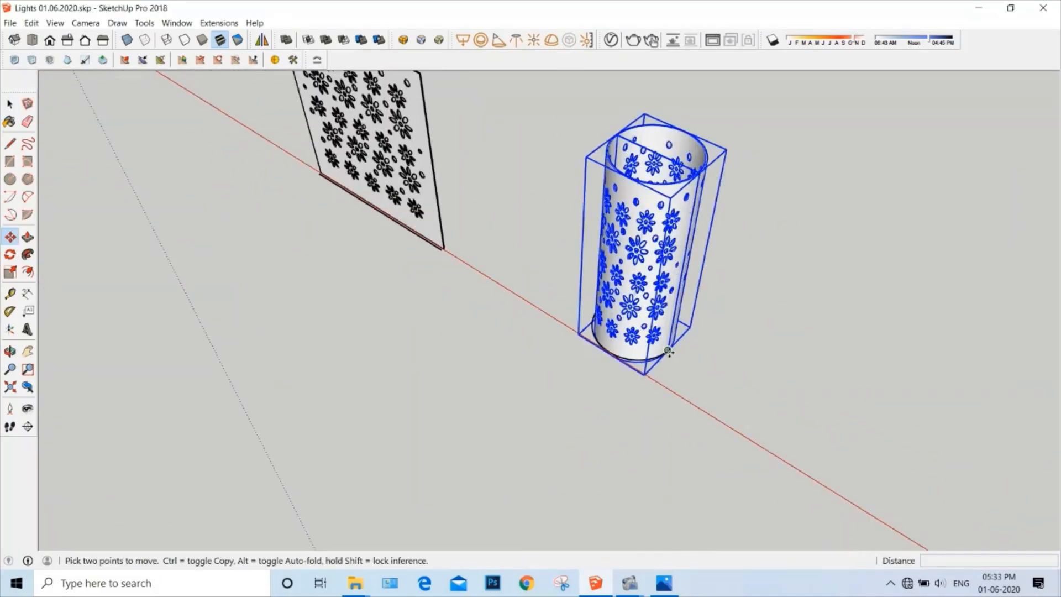
left_click(669, 350)
middle_click_drag(783, 403, 1044, 526, "shift")
middle_click_drag(580, 315, 840, 468, "shift")
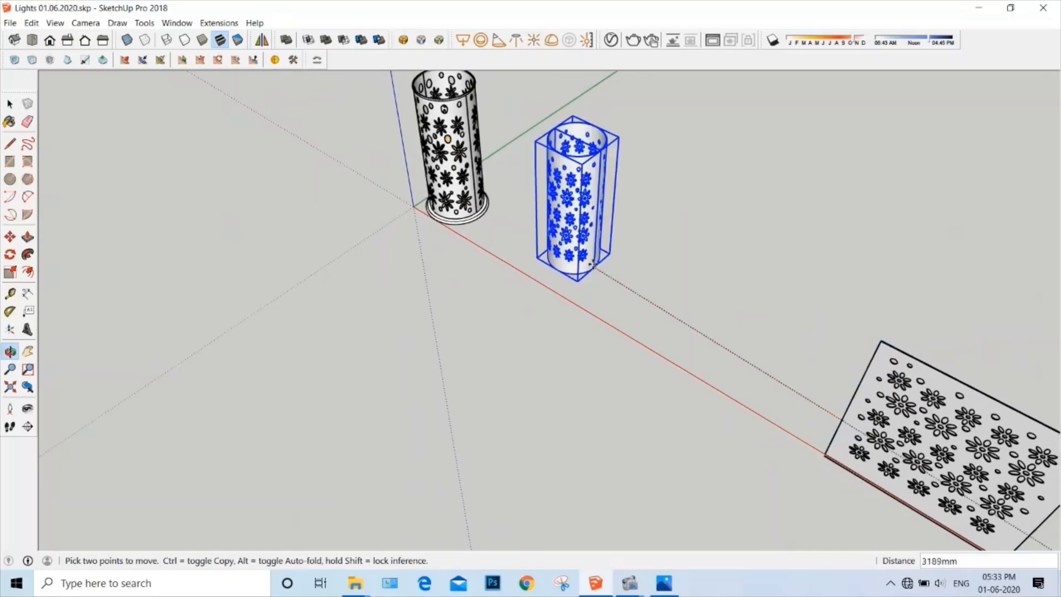
left_click(578, 271)
- Delete the leftover construction arc and the flat flower-pattern panel
key("space")
scroll(578, 238, "down", 3)
left_click(770, 334)
key("Delete")
left_click_drag(711, 332, 982, 521)
key("Delete")
- Examine the base ring and top rim of the reference light and compare them with the new cylinder's plain edges
scroll(534, 218, "up", 7)
middle_click_drag(519, 290, 420, 299)
left_click(387, 331)
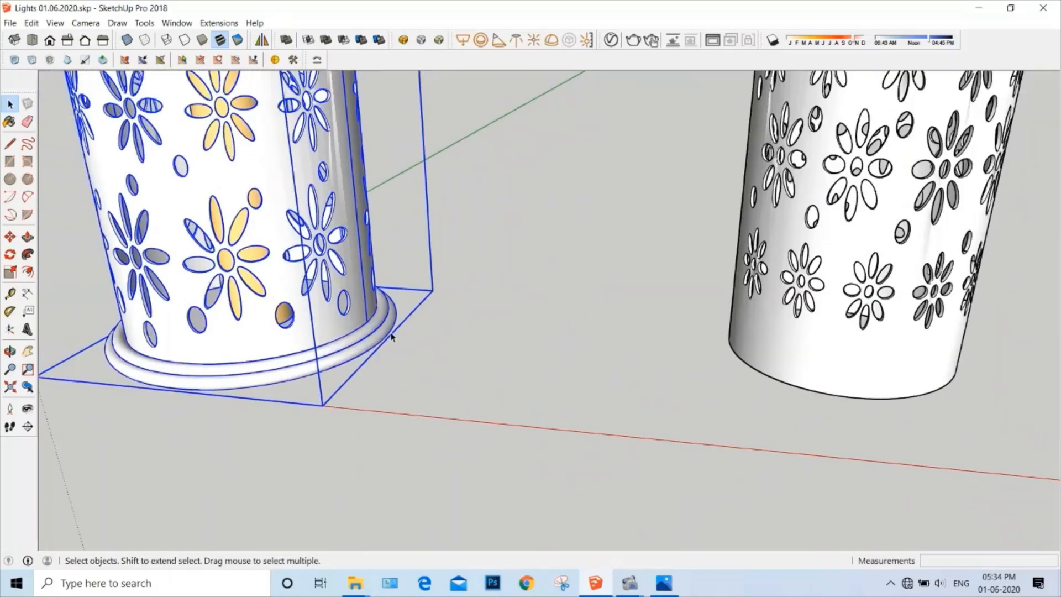
middle_click_drag(386, 331, 509, 466)
scroll(503, 251, "up", 5)
scroll(503, 251, "up", 1)
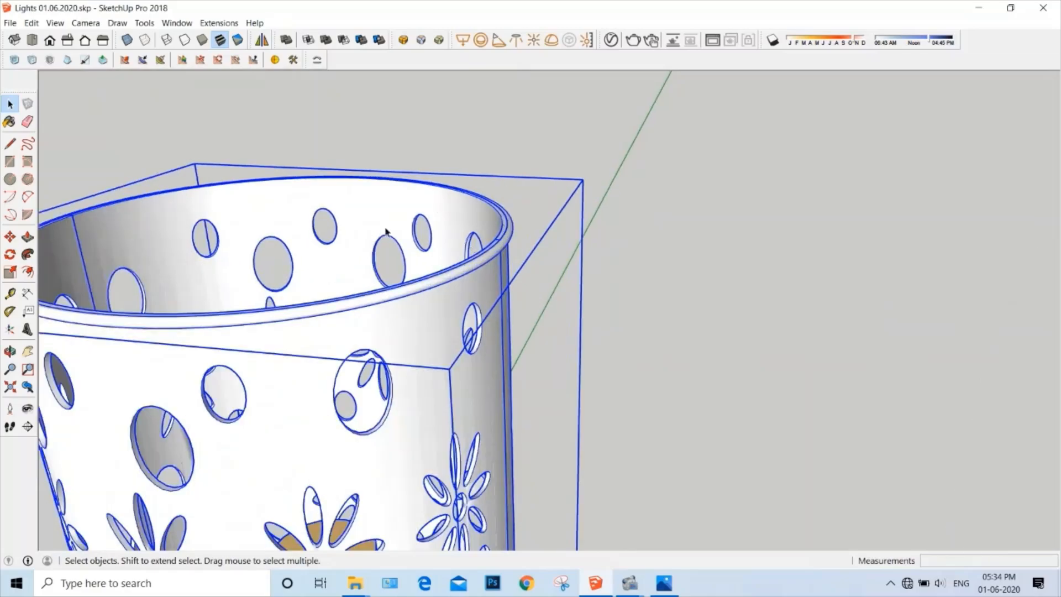
scroll(351, 232, "down", 5)
scroll(708, 255, "up", 2)
scroll(629, 283, "up", 2)
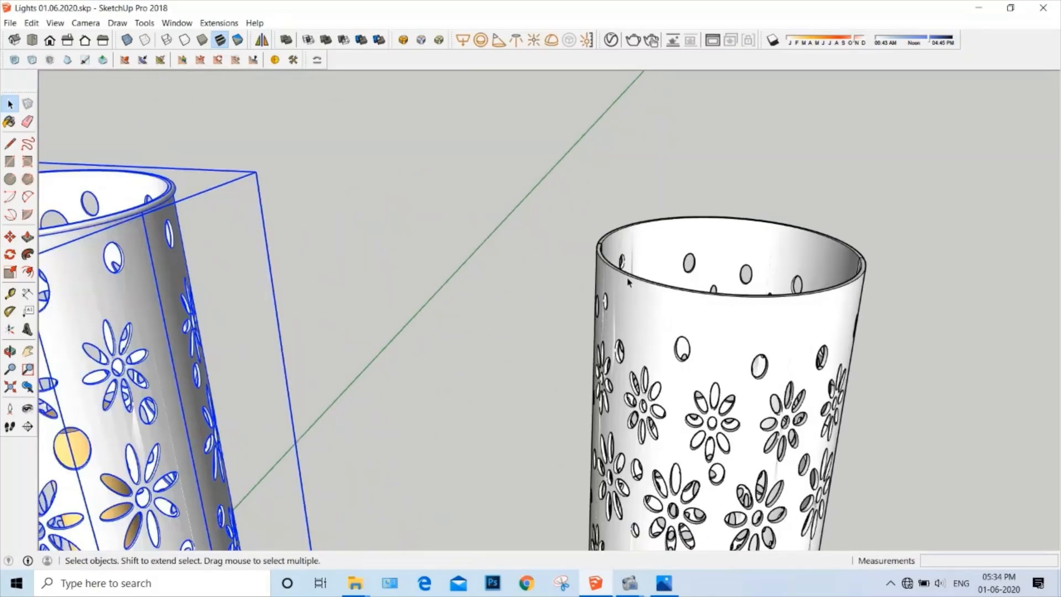
scroll(631, 289, "down", 1)
middle_click_drag(630, 290, 531, 359)
left_click(387, 299)
scroll(196, 312, "up", 4)
scroll(199, 311, "down", 4)
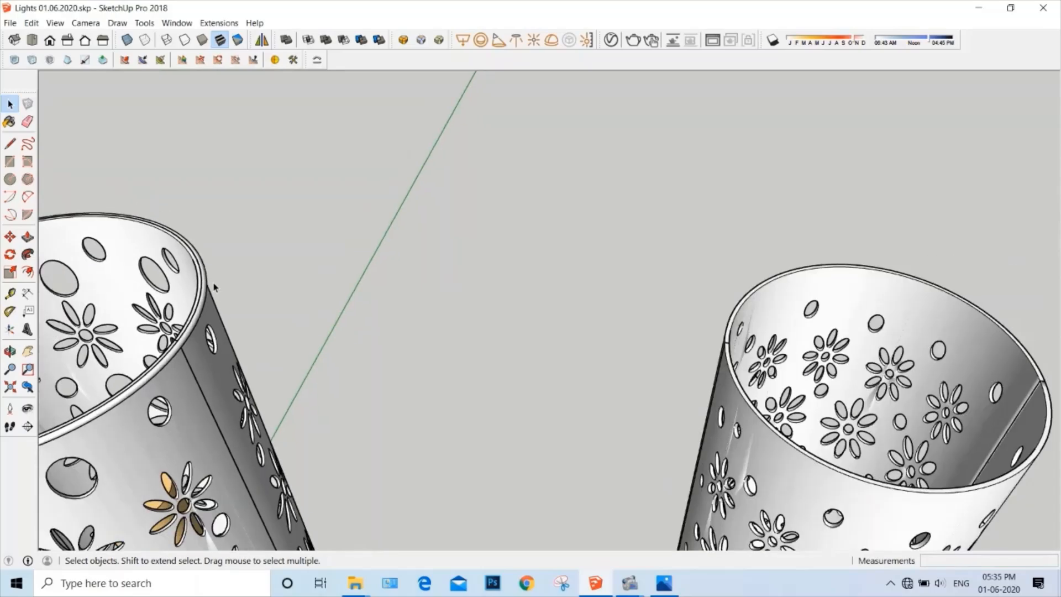
scroll(310, 503, "up", 6)
scroll(314, 481, "down", 5)
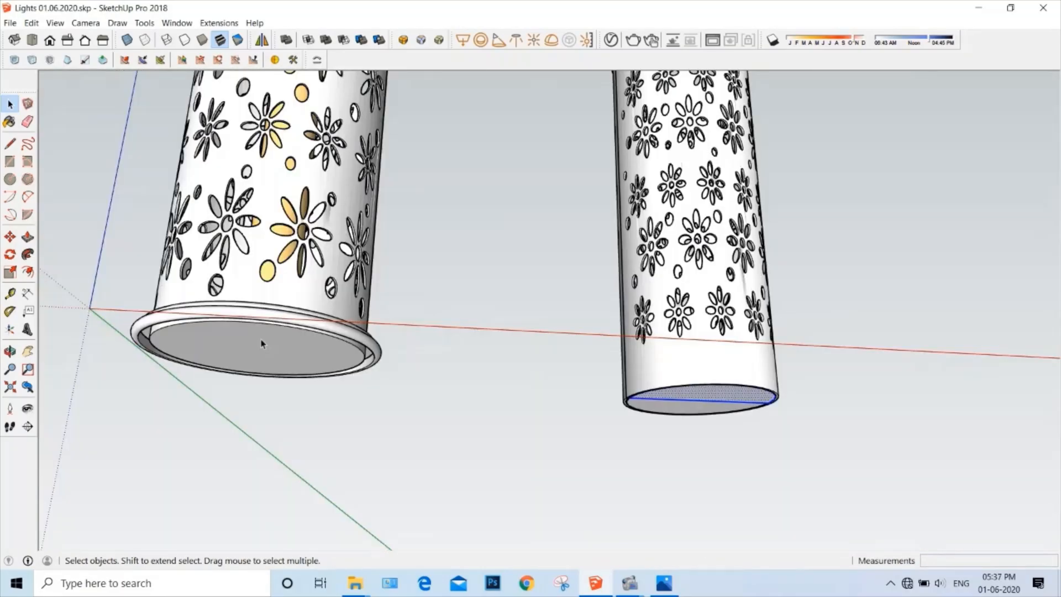
scroll(264, 344, "up", 2)
left_click(353, 328)
scroll(356, 322, "up", 1)
double_click(356, 322)
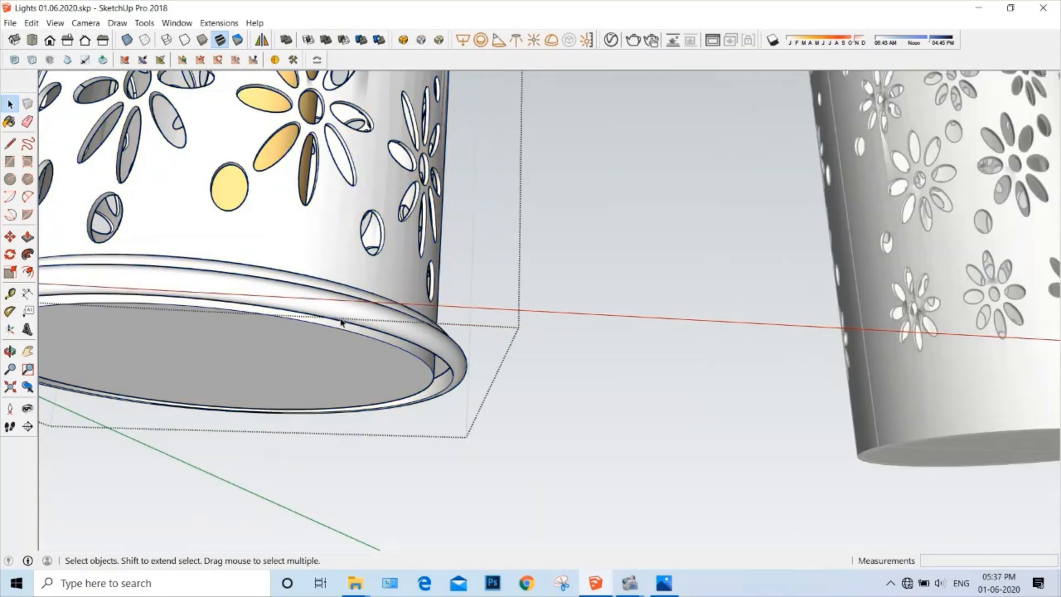
left_click(343, 326)
key("m")
middle_click_drag(343, 326, 415, 458)
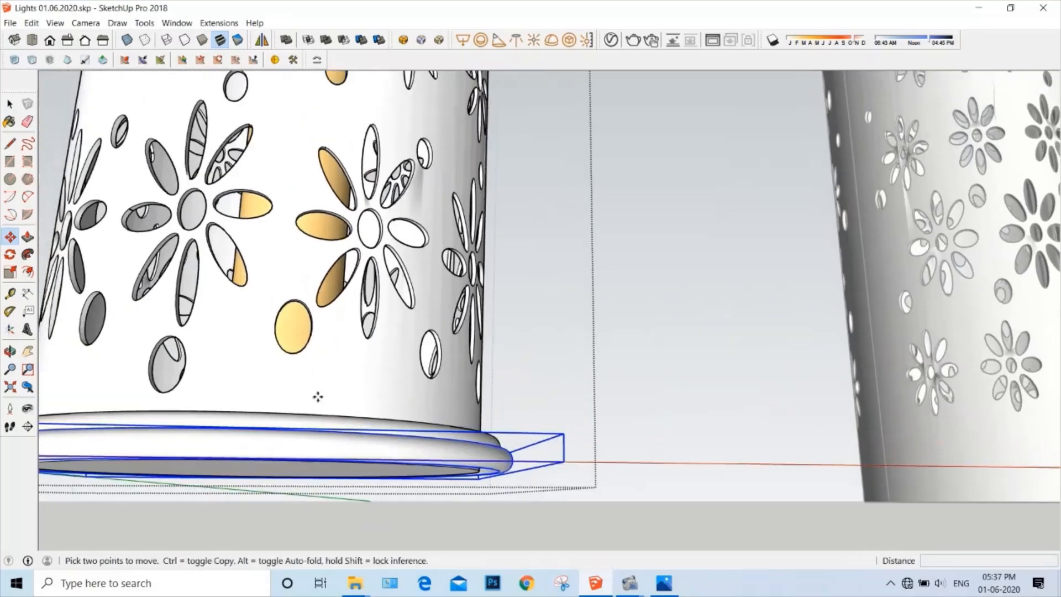
key("ctrl")
left_click(309, 416)
middle_click_drag(710, 450, 271, 279, "shift")
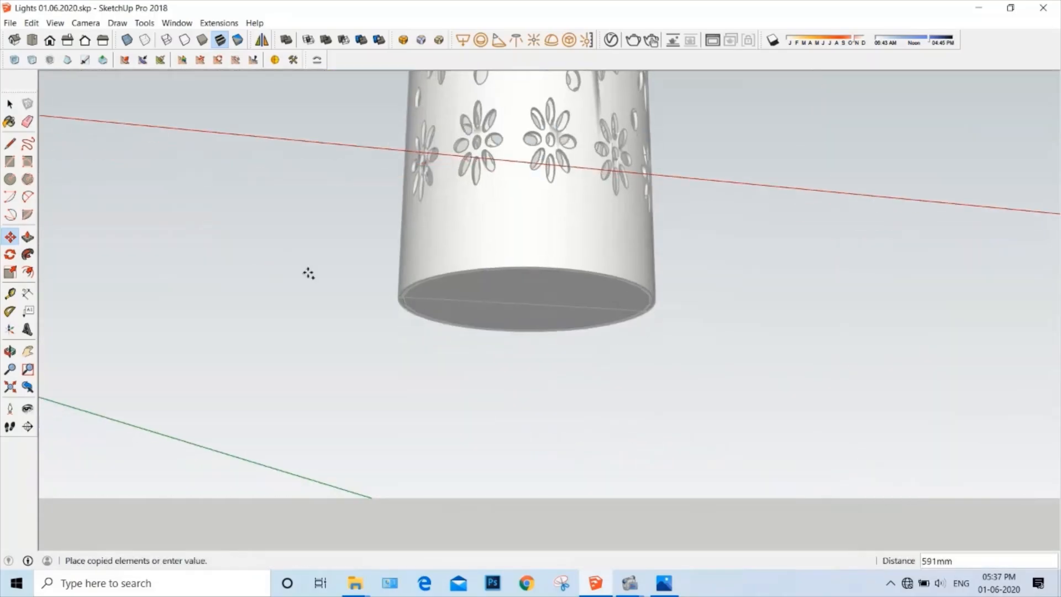
scroll(493, 307, "down", 3)
key("space")
left_click(493, 308)
- Examine the inner lamp cylinder standing on the base inside the reference light
middle_click_drag(493, 308, 381, 578)
scroll(403, 277, "down", 4)
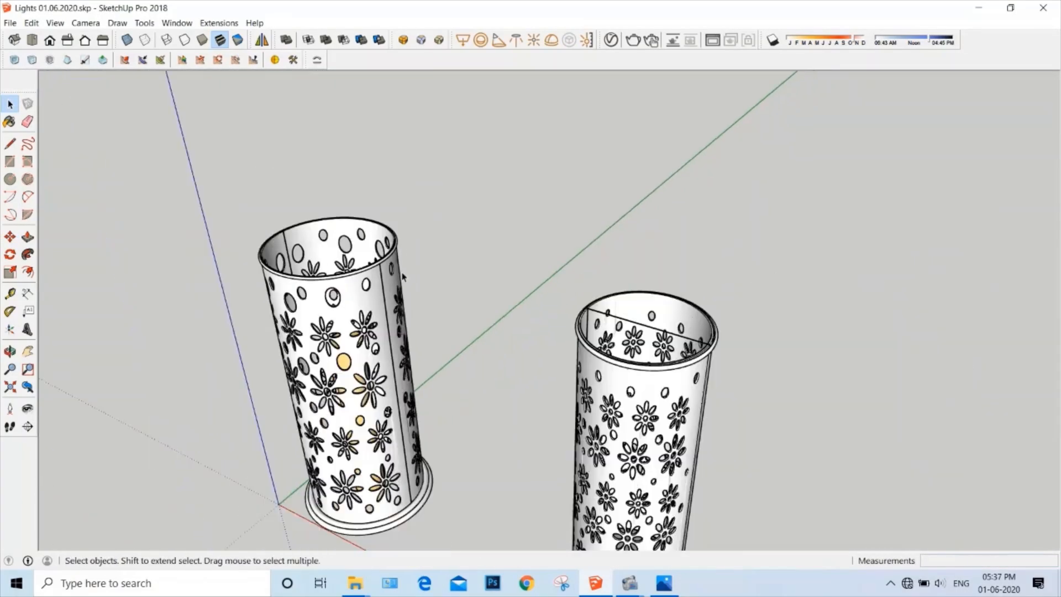
middle_click_drag(403, 277, 467, 249)
scroll(458, 442, "up", 4)
middle_click_drag(464, 437, 535, 478)
scroll(463, 387, "up", 3)
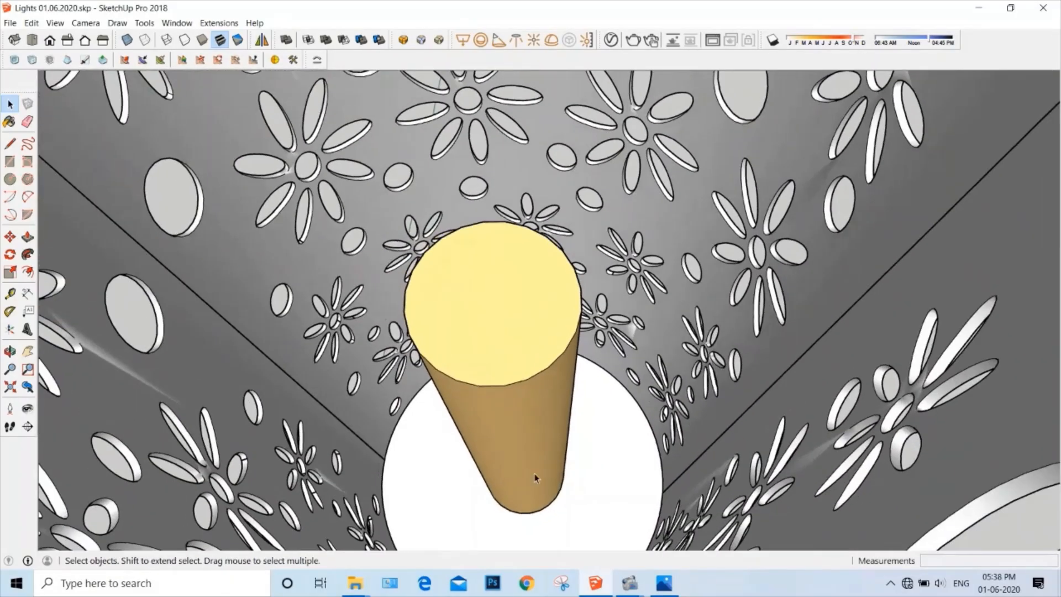
scroll(484, 354, "down", 6)
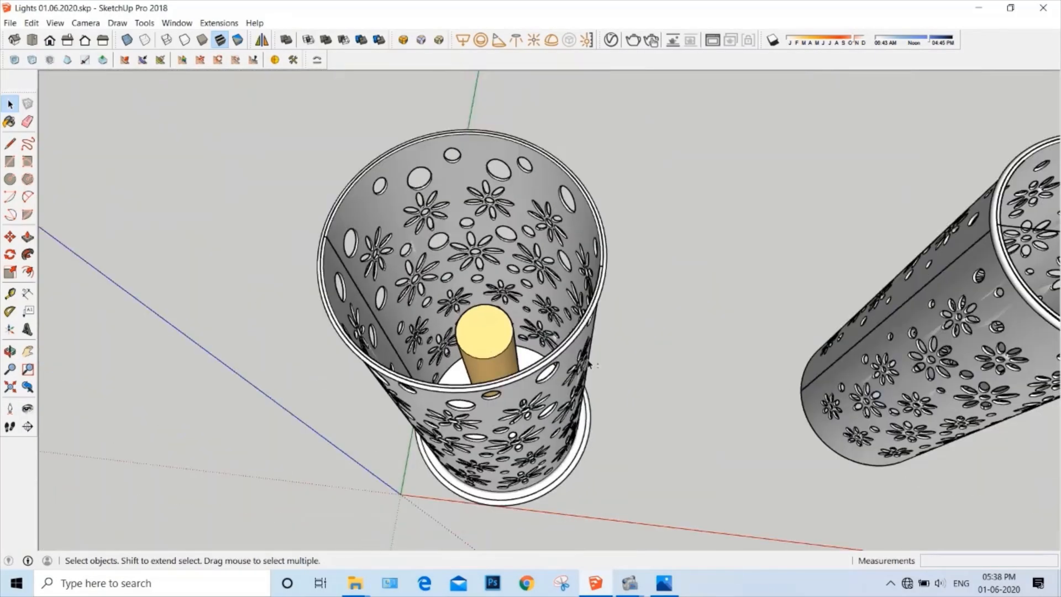
- Draw a circle of about 39 mm radius at the centre of the new shade's base, from inside the shade
middle_click_drag(481, 354, 379, 470)
scroll(570, 442, "up", 8)
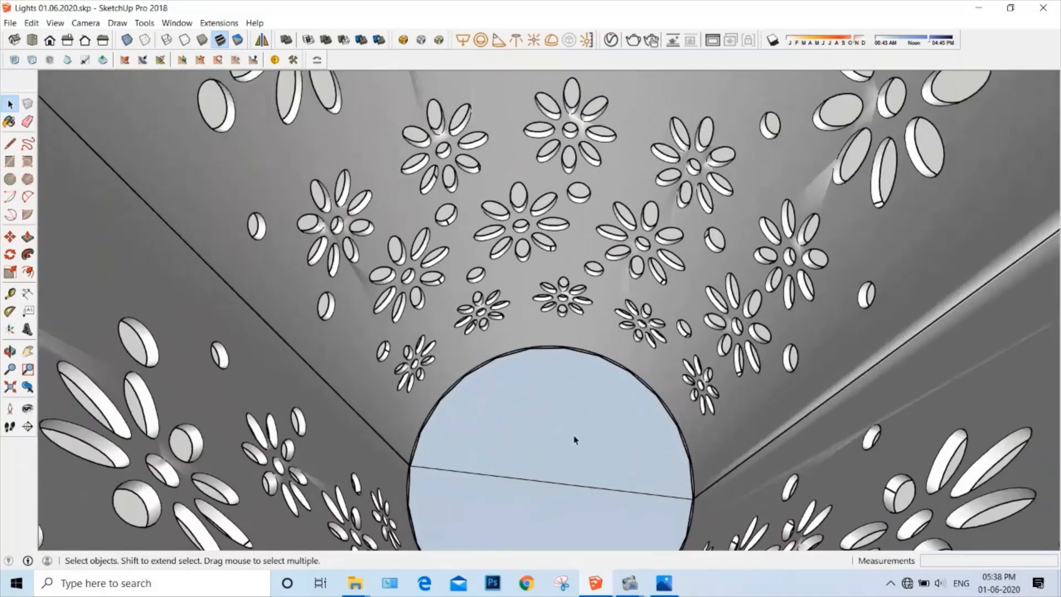
key("c")
left_click(554, 481)
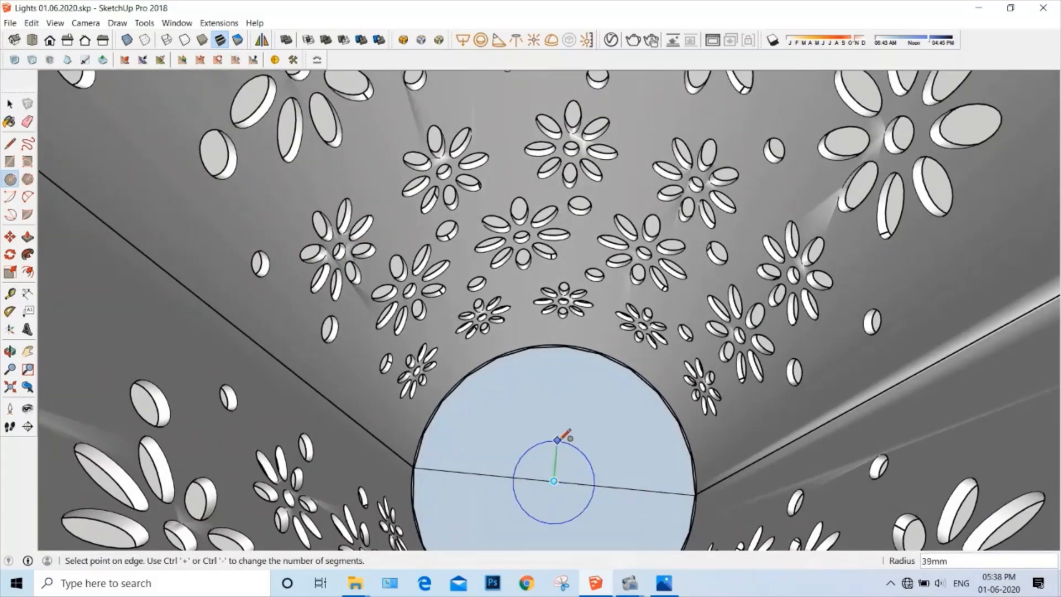
left_click(558, 440)
key("p")
key("space")
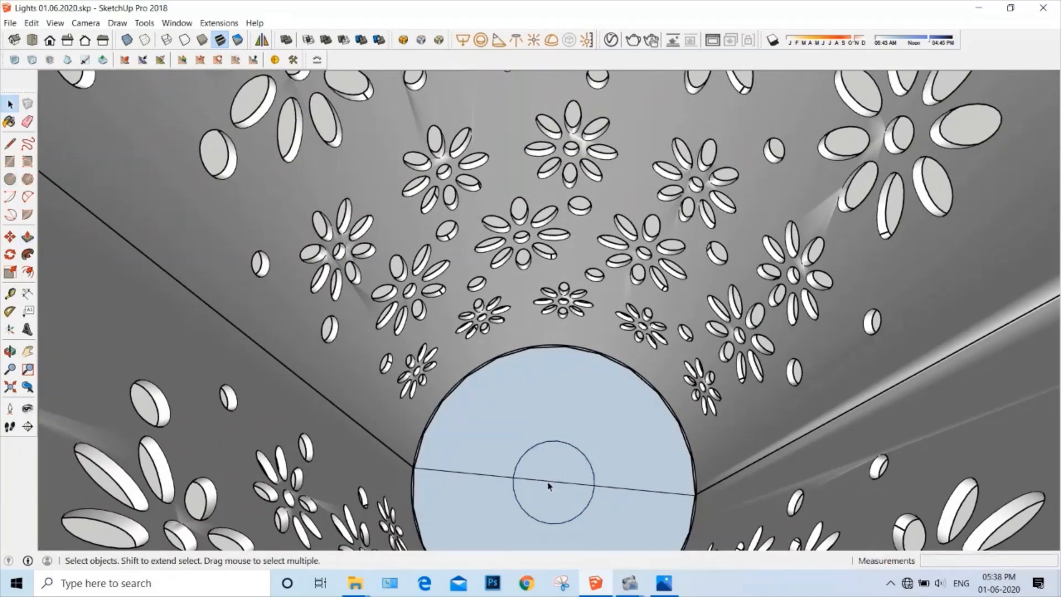
- Extrude the small circle on the new shade's base upward into an inner lamp cylinder
key("p")
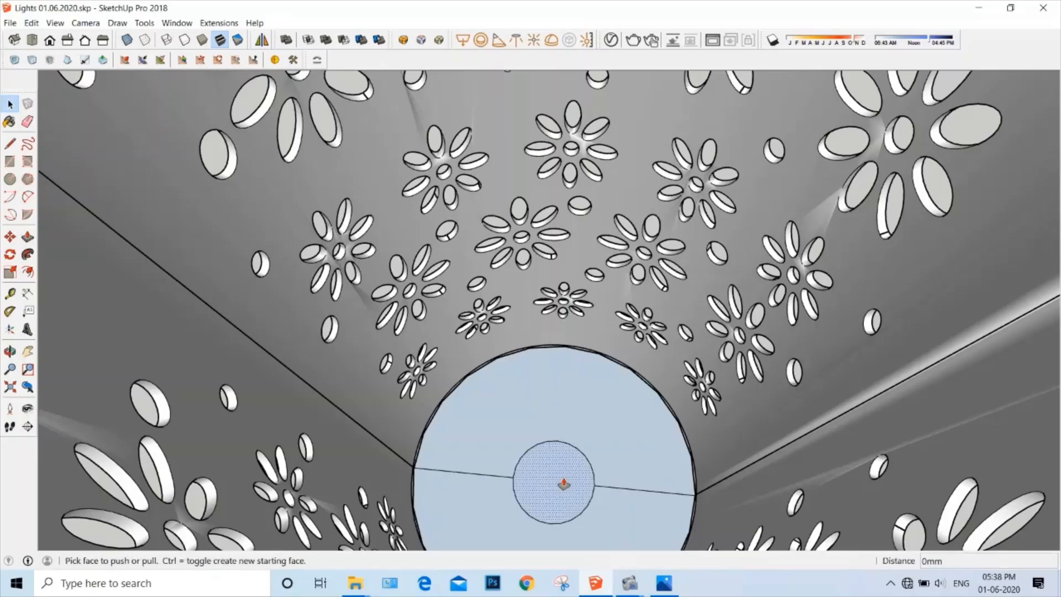
left_click(558, 481)
left_click(571, 335)
key("space")
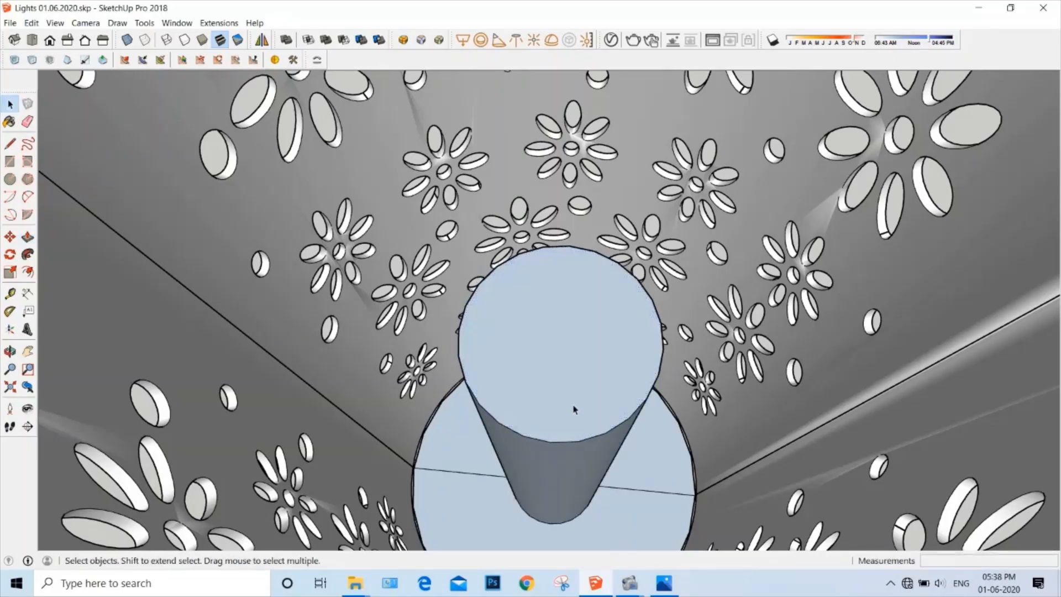
- Reverse the faces of the inner lamp cylinder and its connected base so their front sides point outward
middle_click_drag(573, 406, 534, 372)
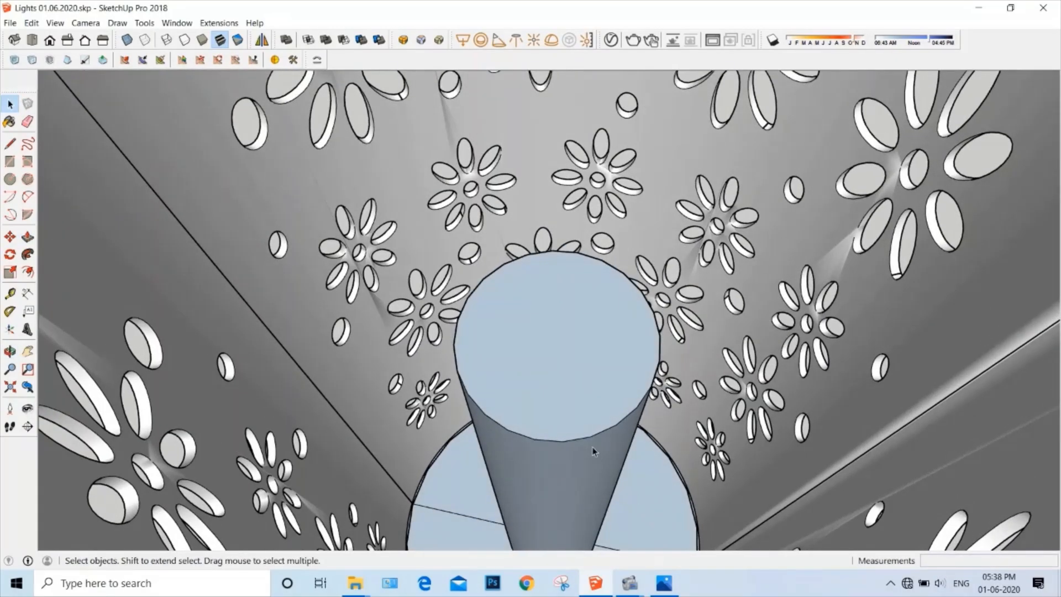
triple_click(580, 403)
right_click(581, 403)
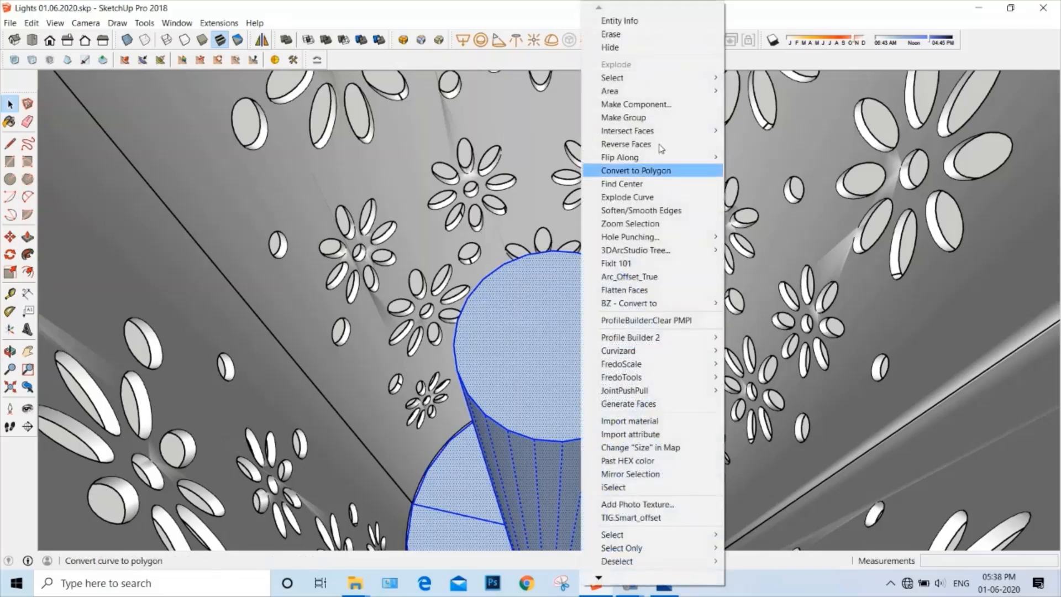
left_click(627, 144)
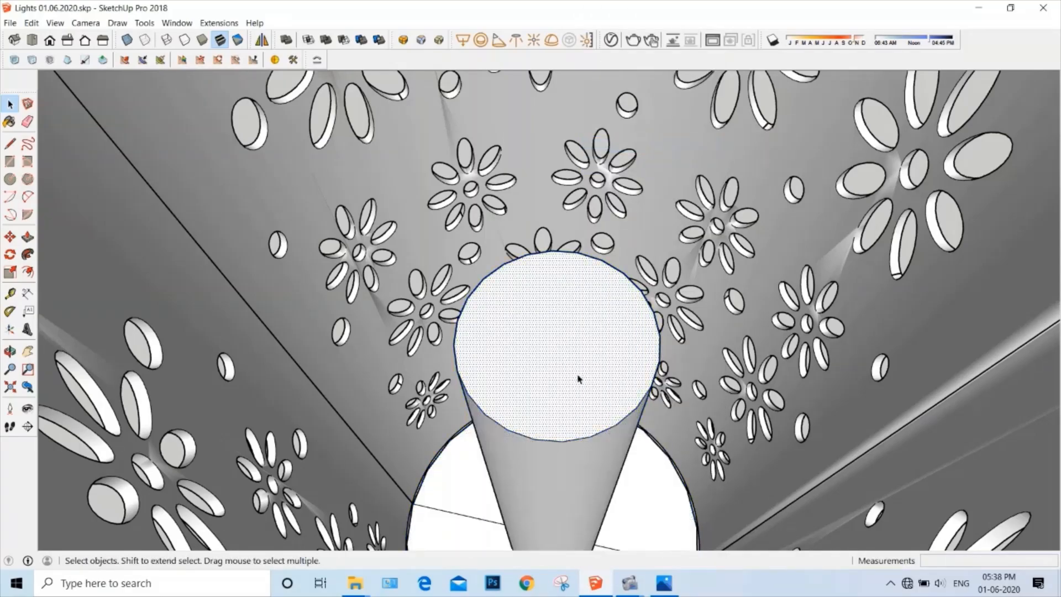
middle_click_drag(585, 427, 538, 450)
scroll(573, 323, "down", 6)
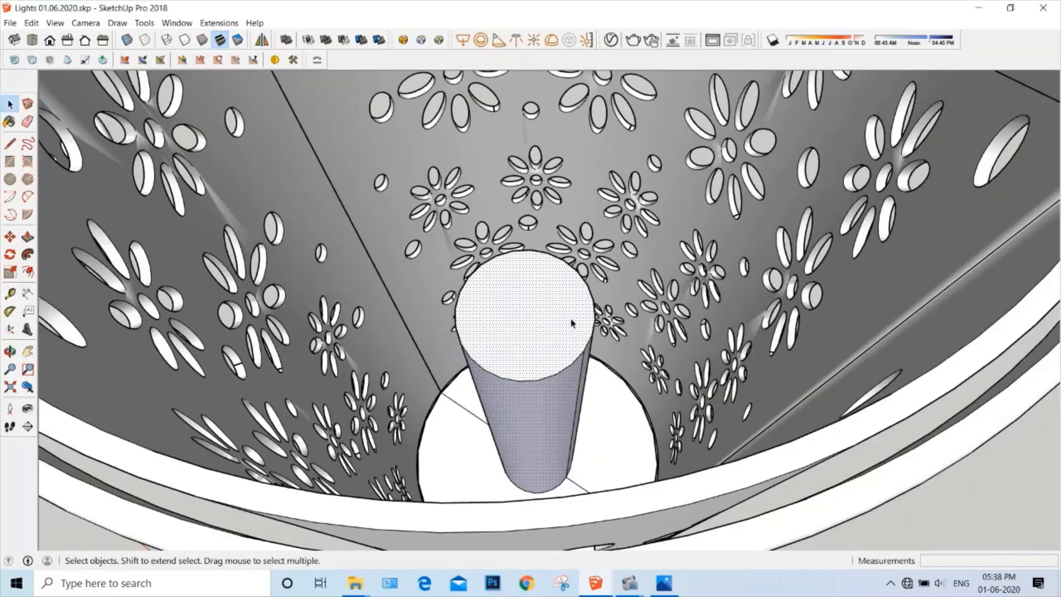
middle_click_drag(591, 303, 472, 213)
scroll(624, 193, "down", 4)
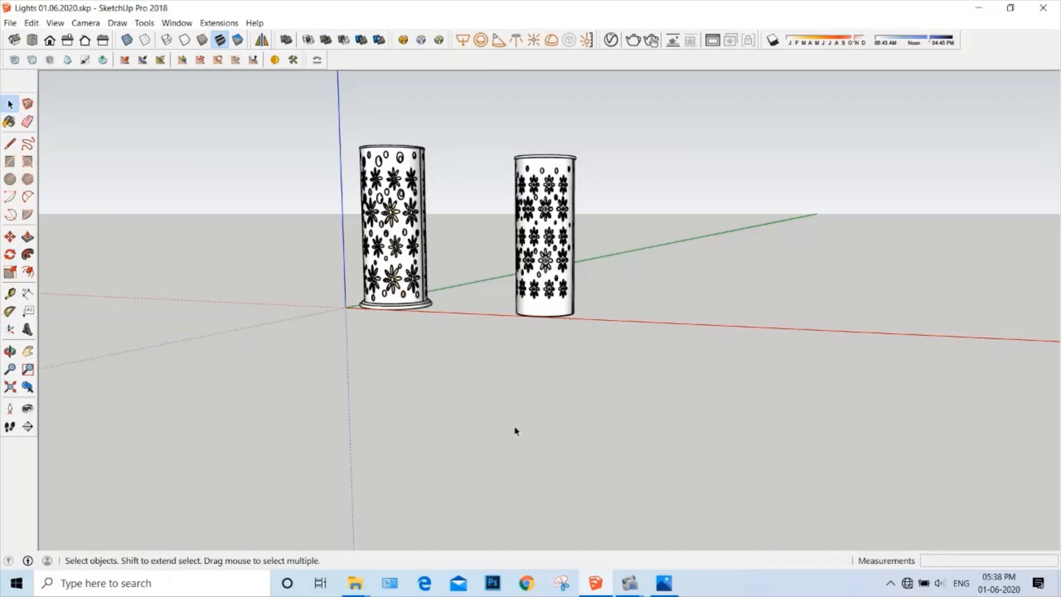
middle_click_drag(387, 365, 633, 221)
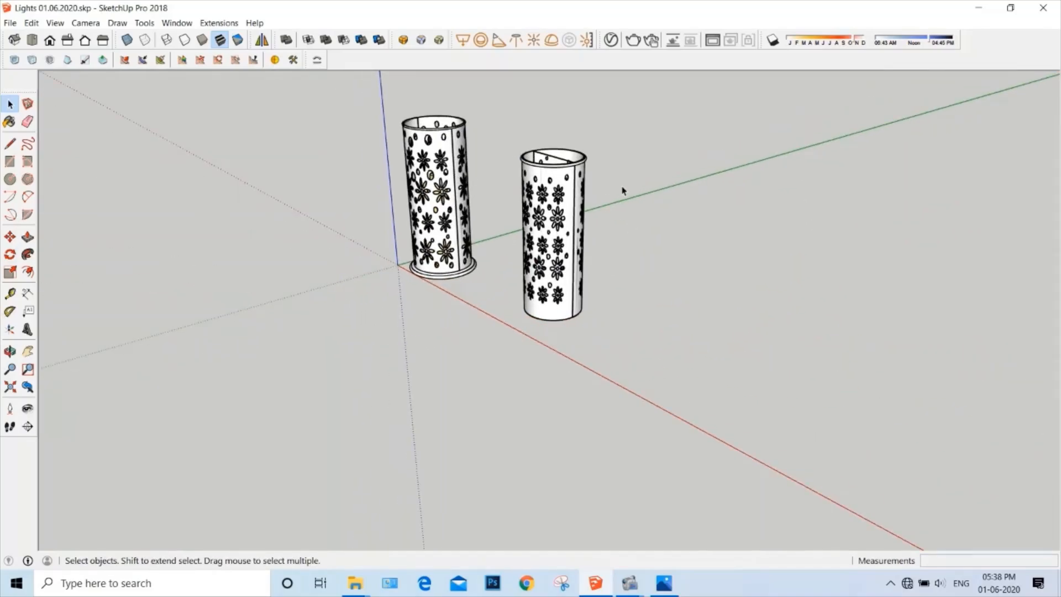